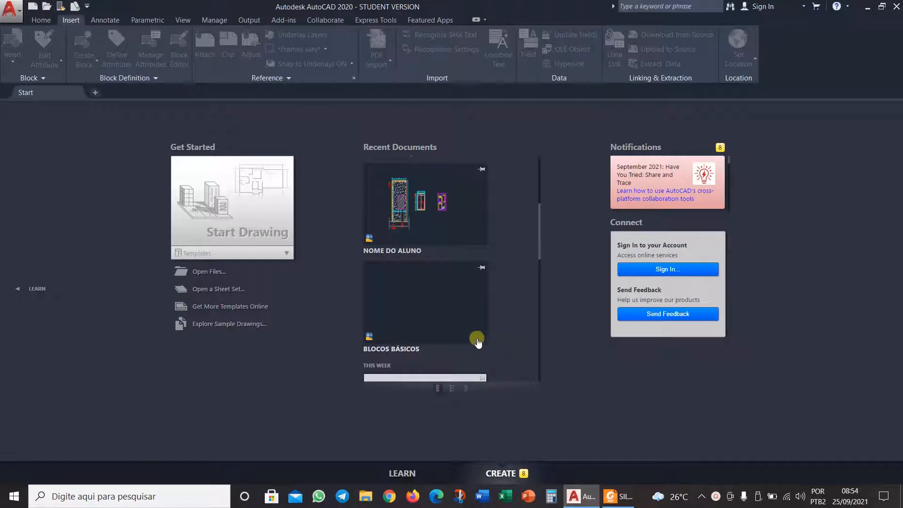
Open the recent drawing NOME DO ALUNO and review the dimensioned ground-floor plan in the PDF in Foxit PDF Reader.
{"action": "left_click", "coordinate": [393, 248]}
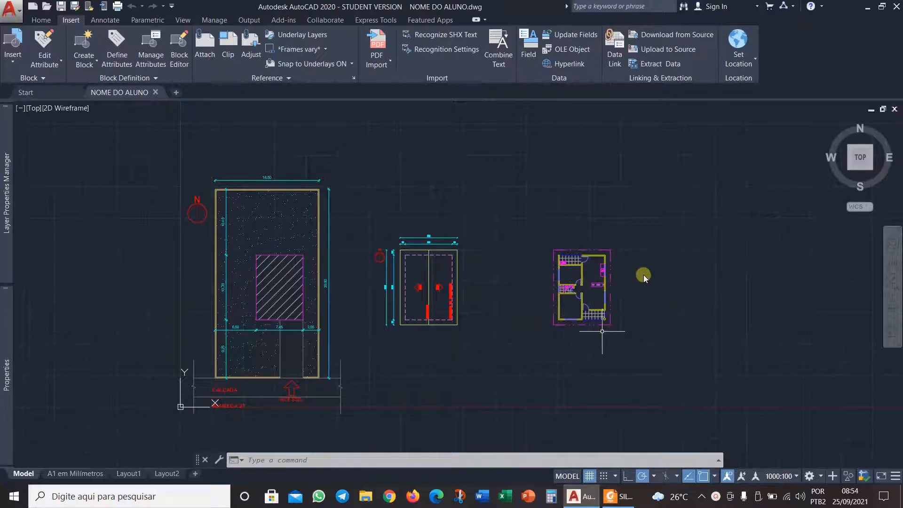
{"action": "left_click", "coordinate": [620, 496]}
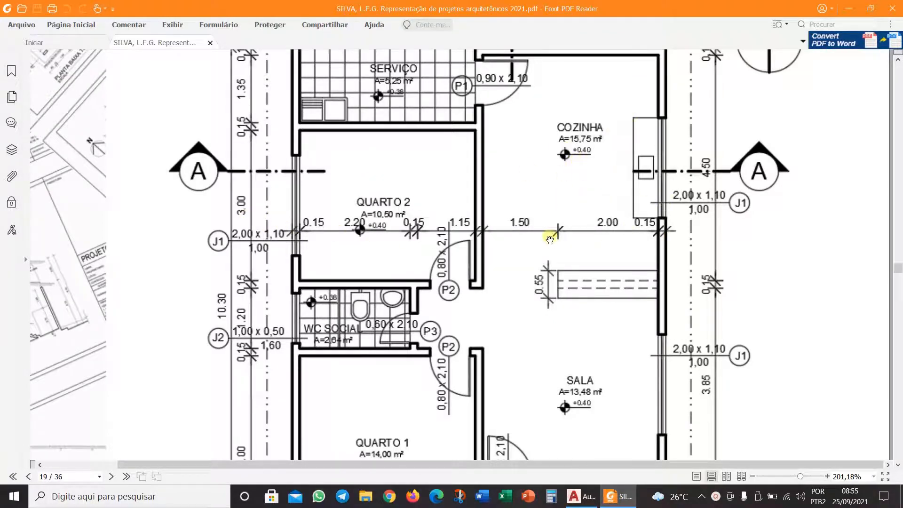
{"action": "scroll", "coordinate": [550, 240], "scroll_direction": "up", "scroll_amount": 5}
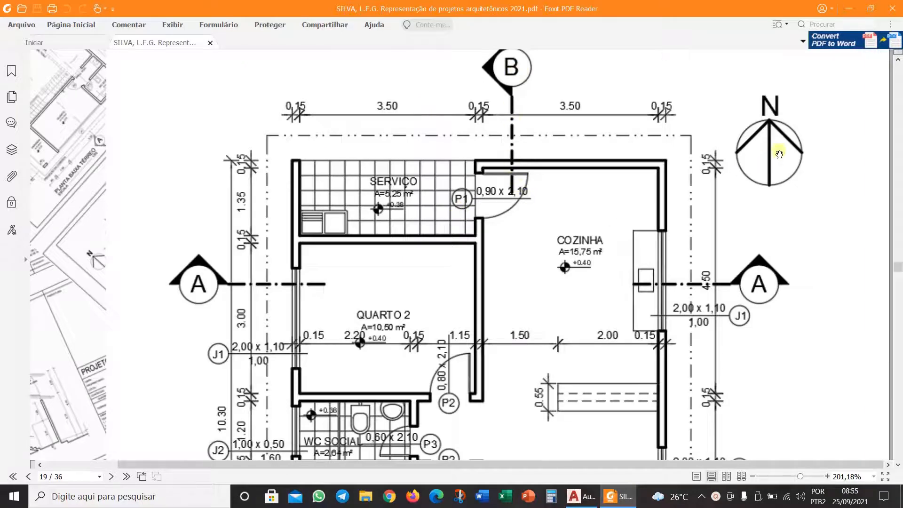
{"action": "scroll", "coordinate": [621, 284], "scroll_direction": "down", "scroll_amount": 20}
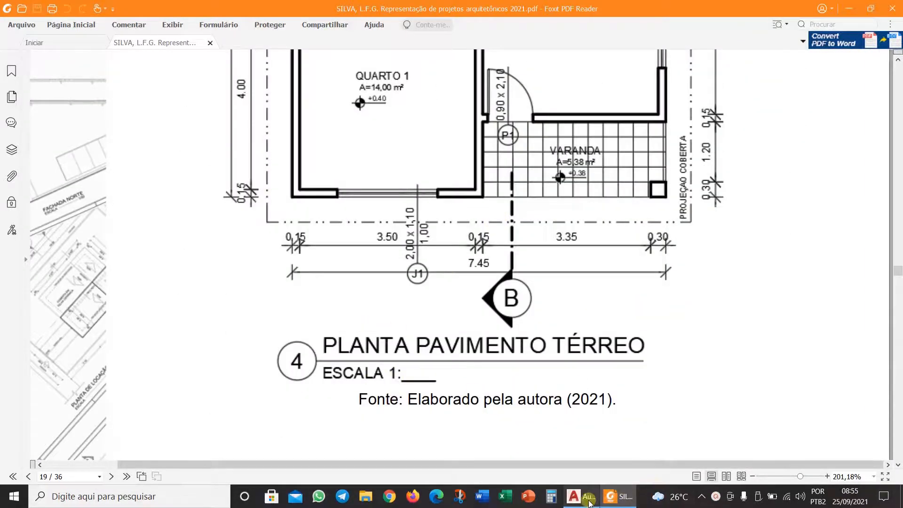
{"action": "scroll", "coordinate": [541, 250], "scroll_direction": "up", "scroll_amount": 18}
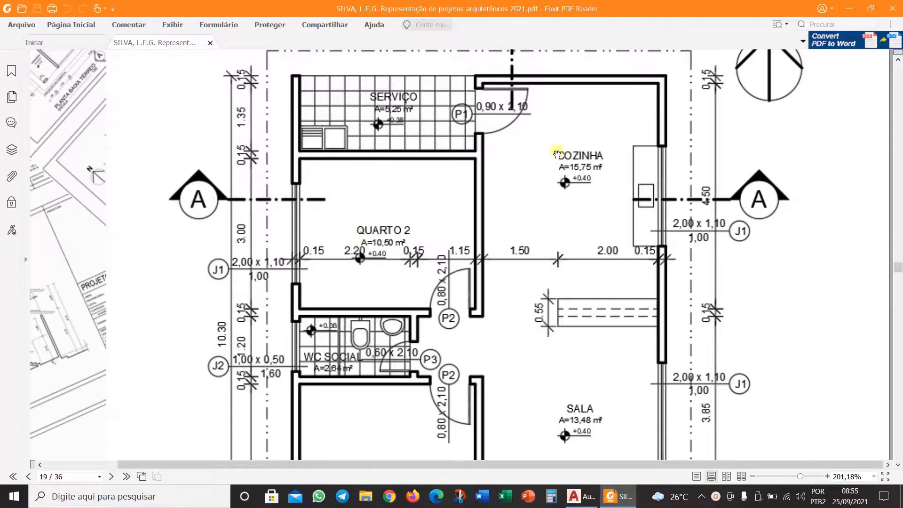
{"action": "scroll", "coordinate": [367, 163], "scroll_direction": "up", "scroll_amount": 3}
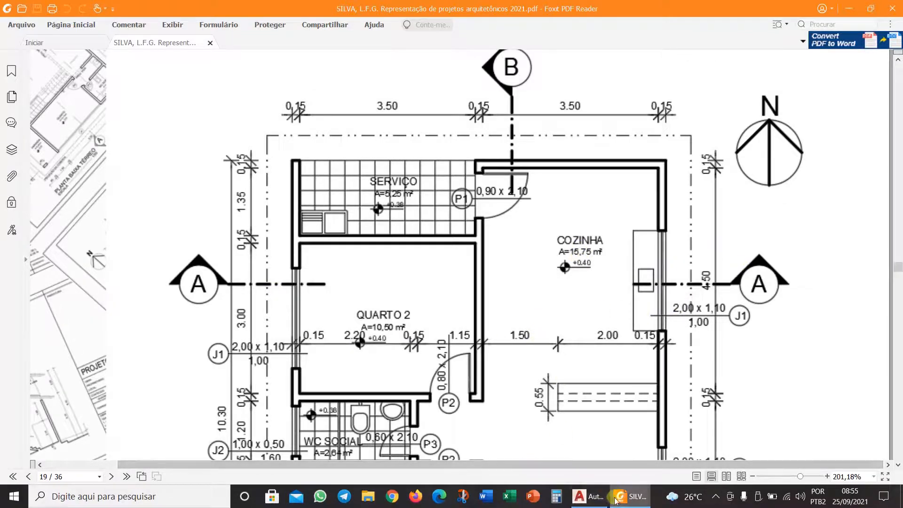
Switch back to AutoCAD and set the annotation scale of the drawing to 1000:50.
{"action": "left_click", "coordinate": [588, 497]}
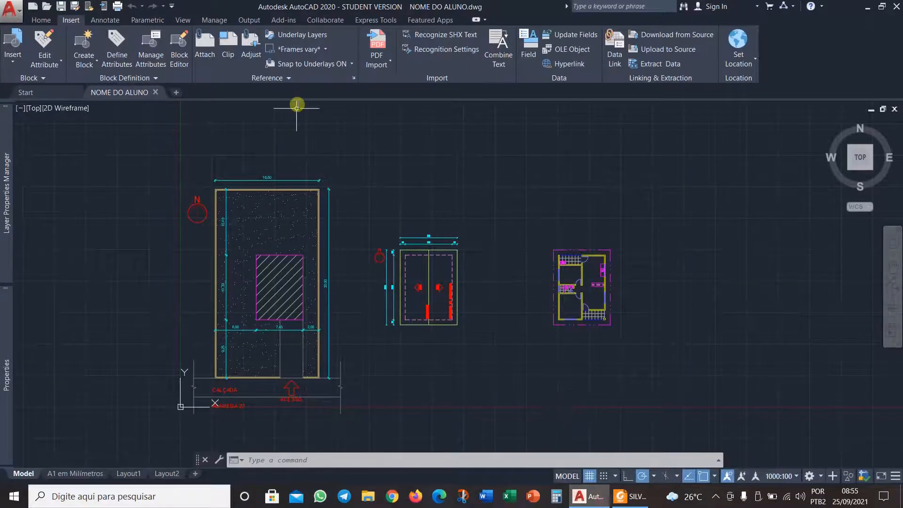
{"action": "left_click", "coordinate": [109, 22]}
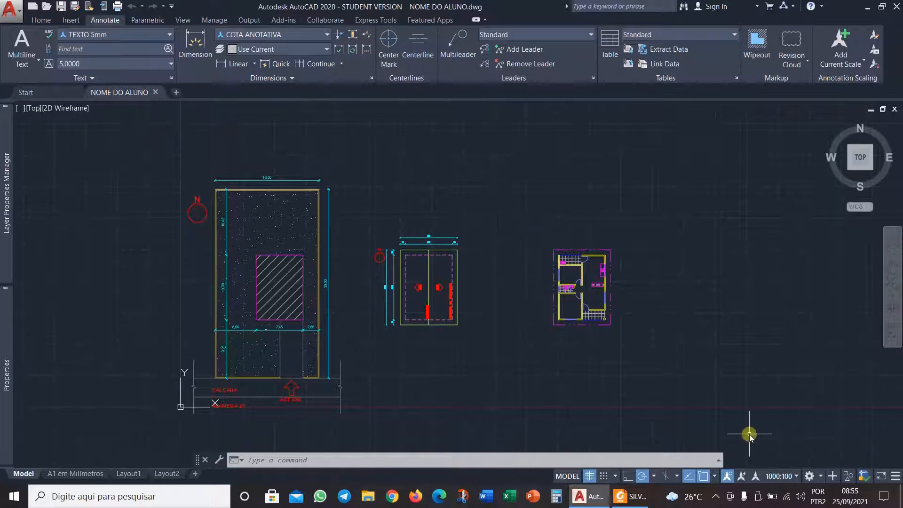
{"action": "left_click", "coordinate": [795, 475]}
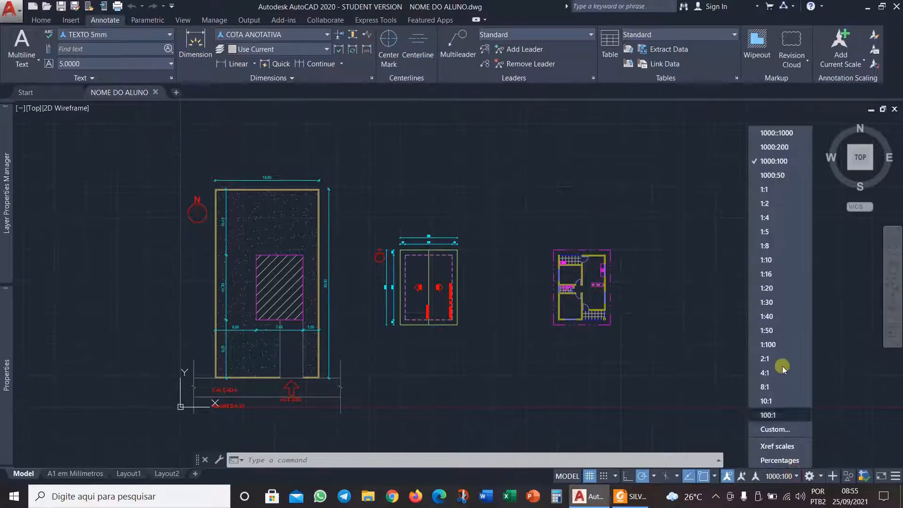
{"action": "left_click", "coordinate": [786, 175]}
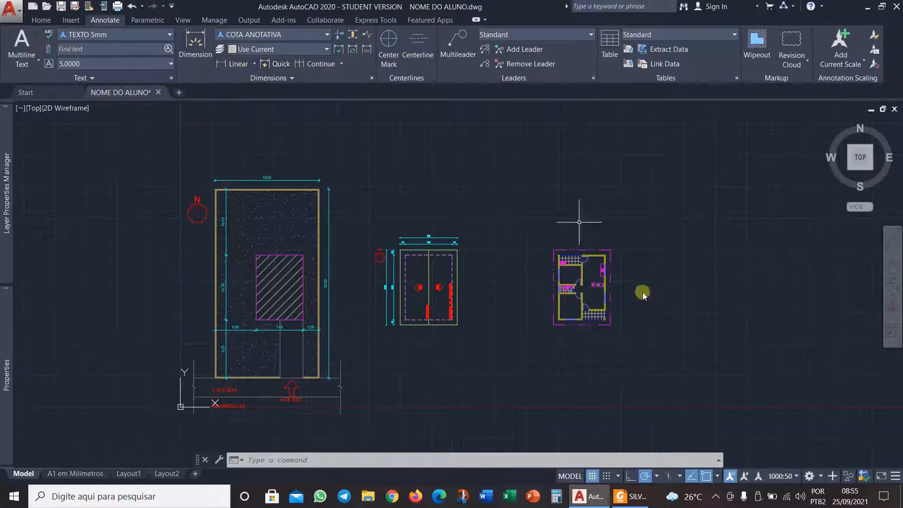
Add a continuous Quick Dimension chain across the outer and dividing walls, above the roof projection line at the floor plan's upper side.
{"action": "scroll", "coordinate": [648, 292], "scroll_direction": "up", "scroll_amount": 8}
{"action": "scroll", "coordinate": [571, 292], "scroll_direction": "down", "scroll_amount": 4}
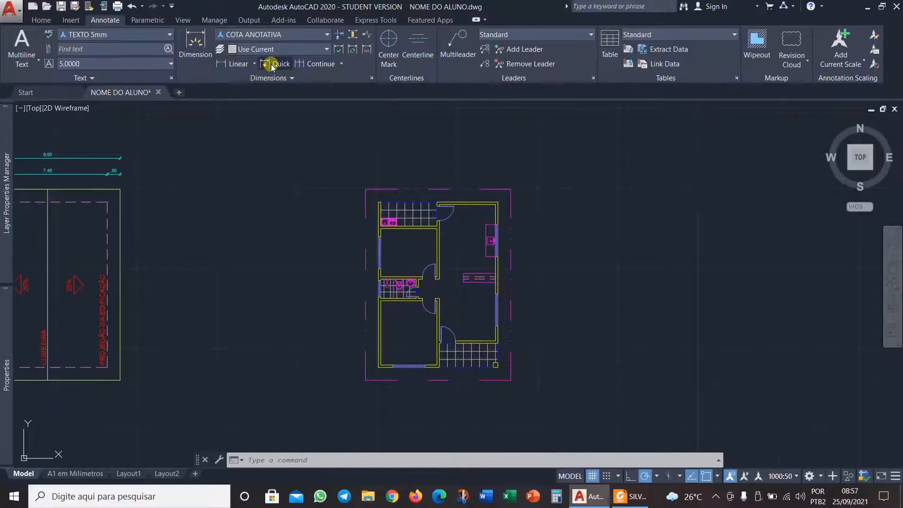
{"action": "left_click", "coordinate": [271, 66]}
{"action": "scroll", "coordinate": [435, 220], "scroll_direction": "up", "scroll_amount": 3}
{"action": "scroll", "coordinate": [560, 193], "scroll_direction": "up", "scroll_amount": 2}
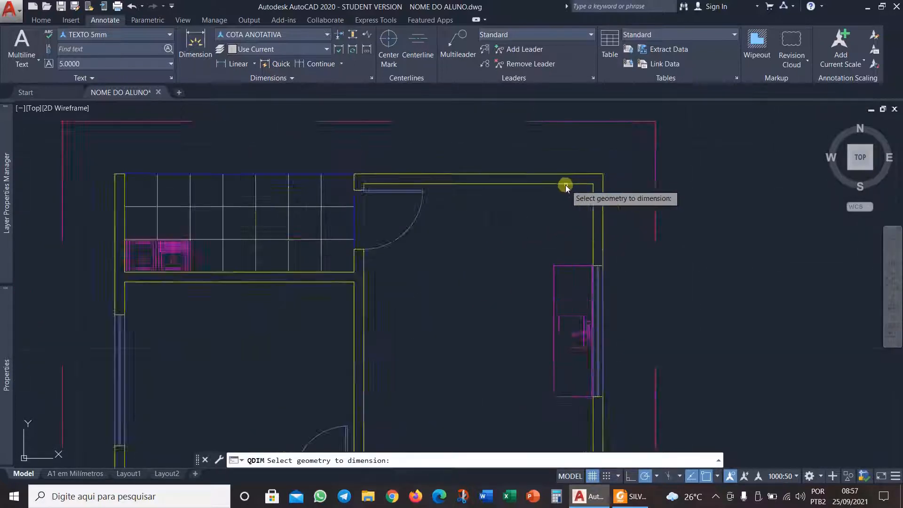
{"action": "scroll", "coordinate": [566, 188], "scroll_direction": "up", "scroll_amount": 2}
{"action": "left_click", "coordinate": [642, 202]}
{"action": "left_click", "coordinate": [603, 199]}
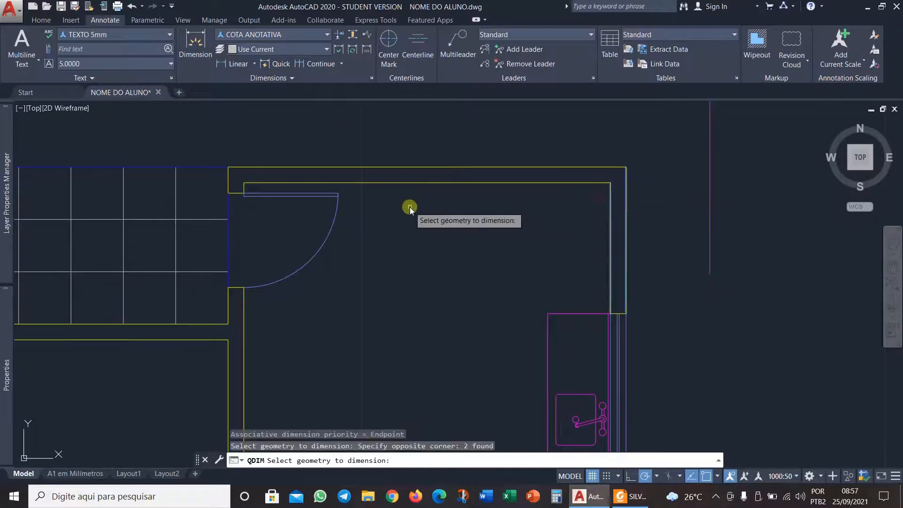
{"action": "left_click", "coordinate": [312, 148]}
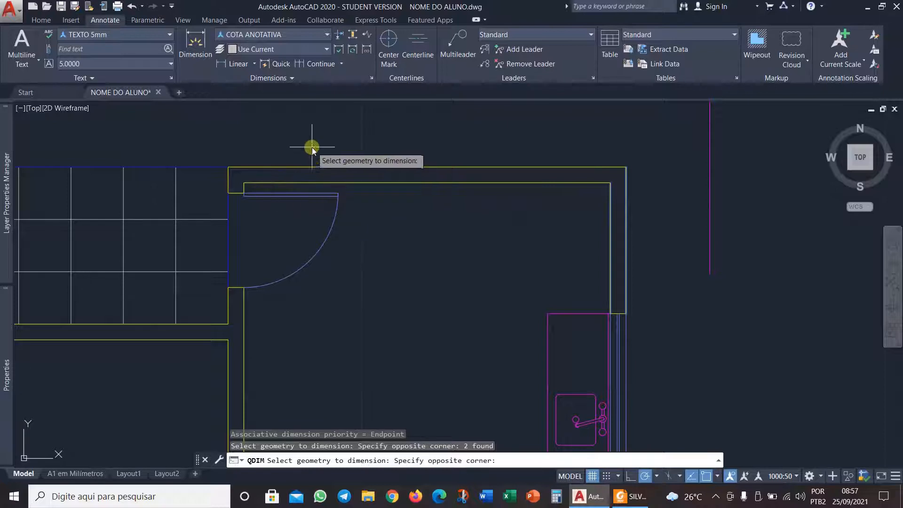
{"action": "left_click", "coordinate": [295, 185]}
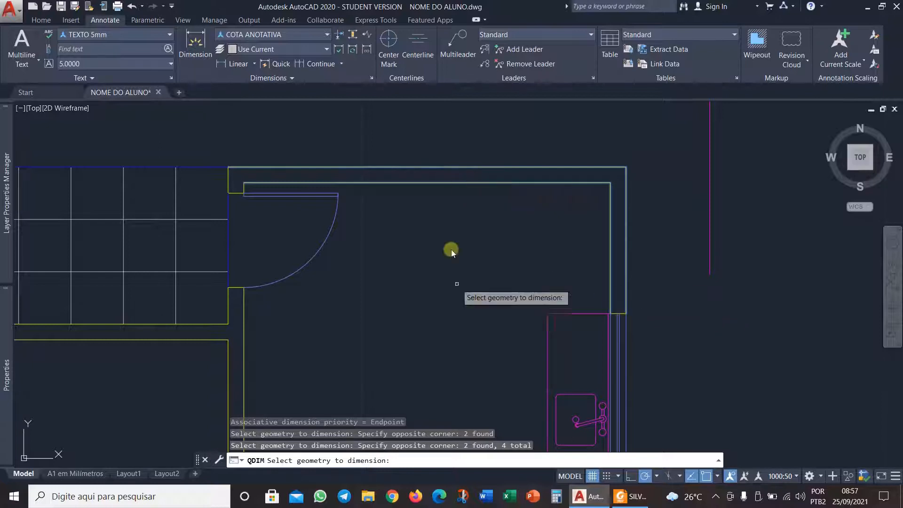
{"action": "scroll", "coordinate": [444, 231], "scroll_direction": "down", "scroll_amount": 3}
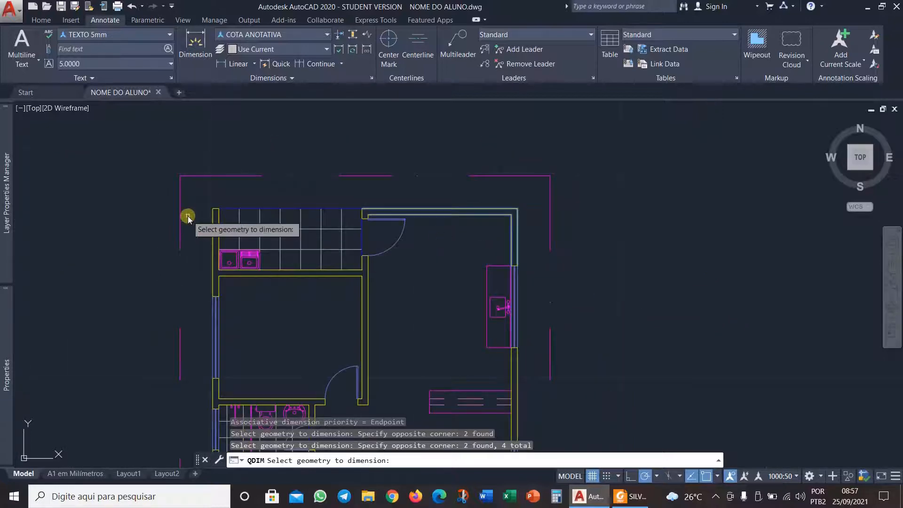
{"action": "middle_click_drag", "start_coordinate": [187, 216], "coordinate": [240, 210]}
{"action": "left_click", "coordinate": [220, 212]}
{"action": "left_click", "coordinate": [248, 230]}
{"action": "middle_click_drag", "start_coordinate": [285, 231], "coordinate": [312, 233]}
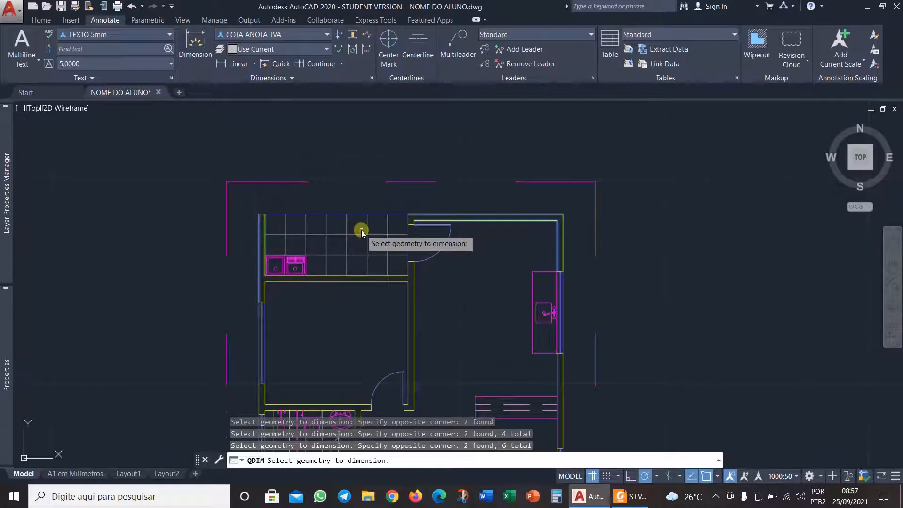
{"action": "key", "text": "Return"}
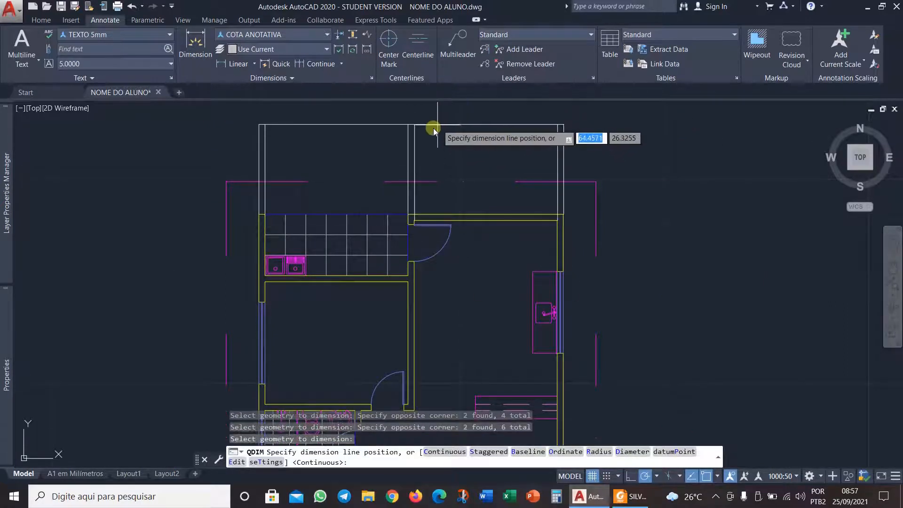
{"action": "left_click", "coordinate": [421, 157]}
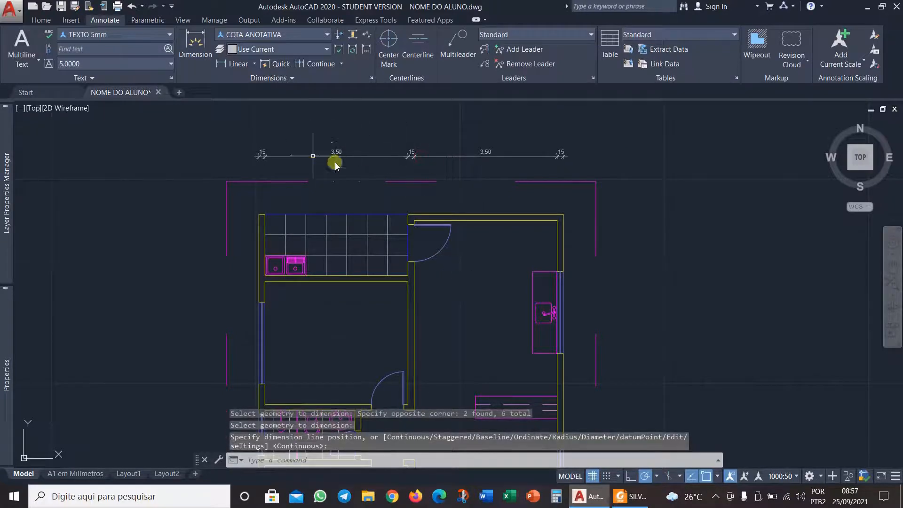
Move the new dimension chain above the floor plan to the COTAS layer.
{"action": "left_click", "coordinate": [36, 23]}
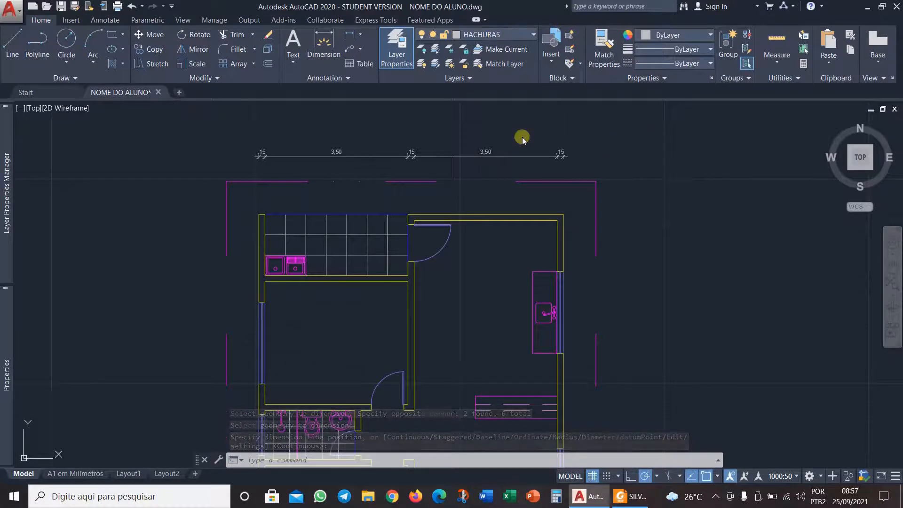
{"action": "left_click", "coordinate": [623, 134]}
{"action": "left_click", "coordinate": [239, 160]}
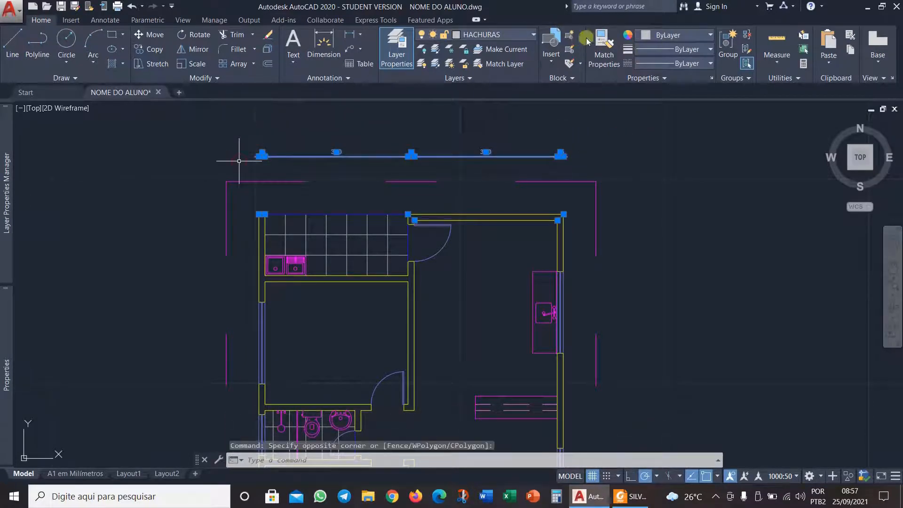
{"action": "left_click", "coordinate": [534, 35]}
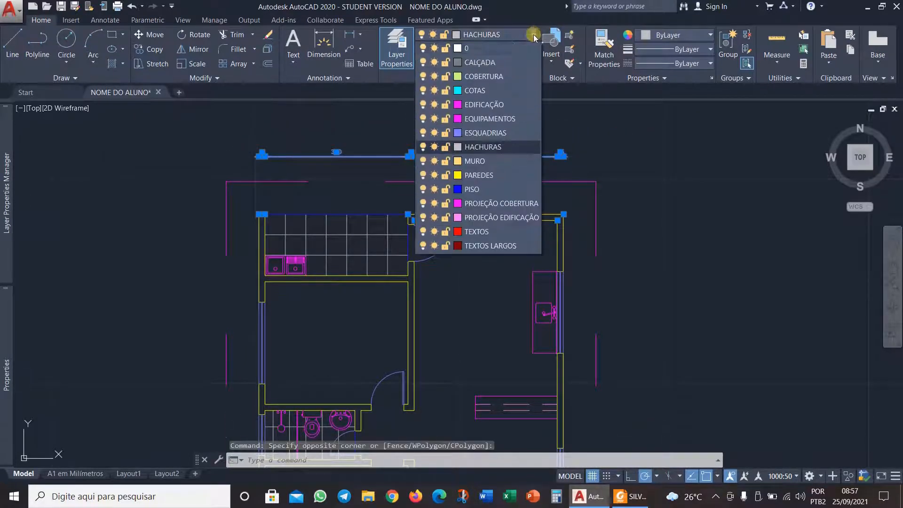
{"action": "left_click", "coordinate": [499, 91]}
{"action": "key", "text": "Escape"}
{"action": "key", "text": "Escape"}
{"action": "key", "text": "Escape"}
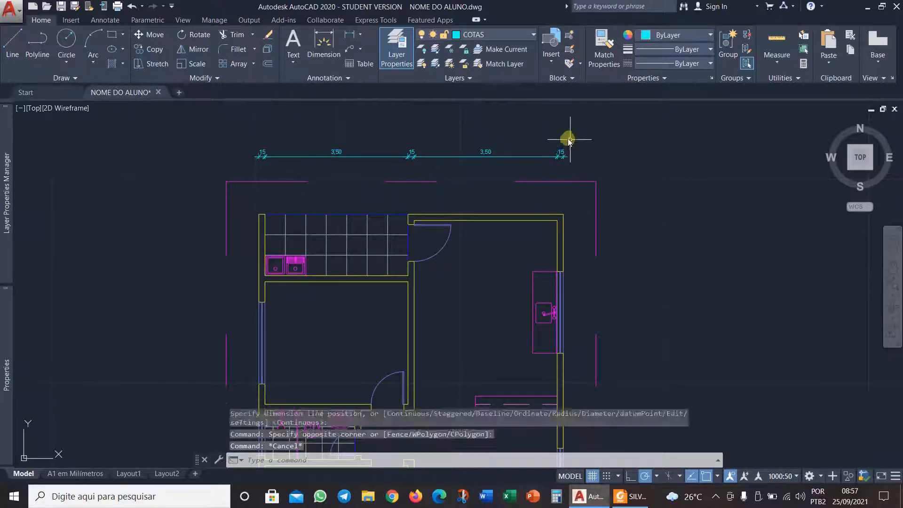
Make COTAS the current layer.
{"action": "left_click", "coordinate": [532, 34]}
{"action": "scroll", "coordinate": [515, 70], "scroll_direction": "up", "scroll_amount": 1}
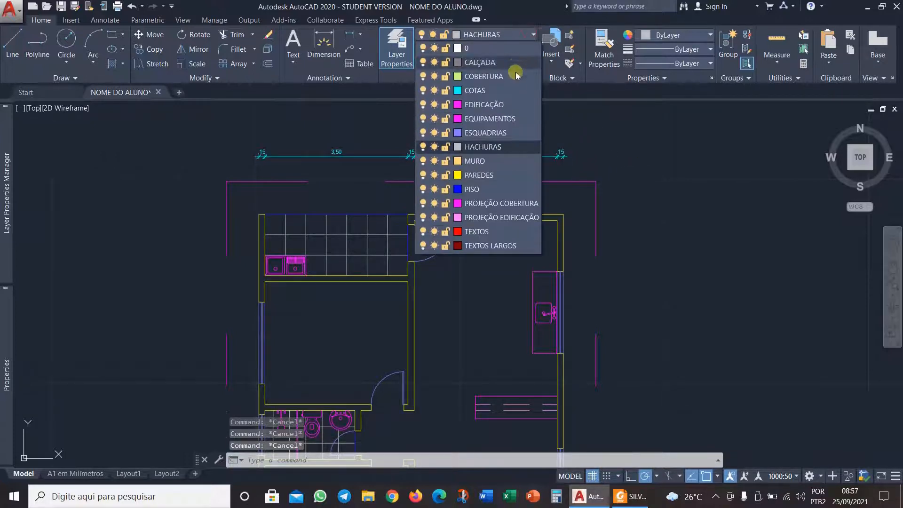
{"action": "left_click", "coordinate": [512, 90]}
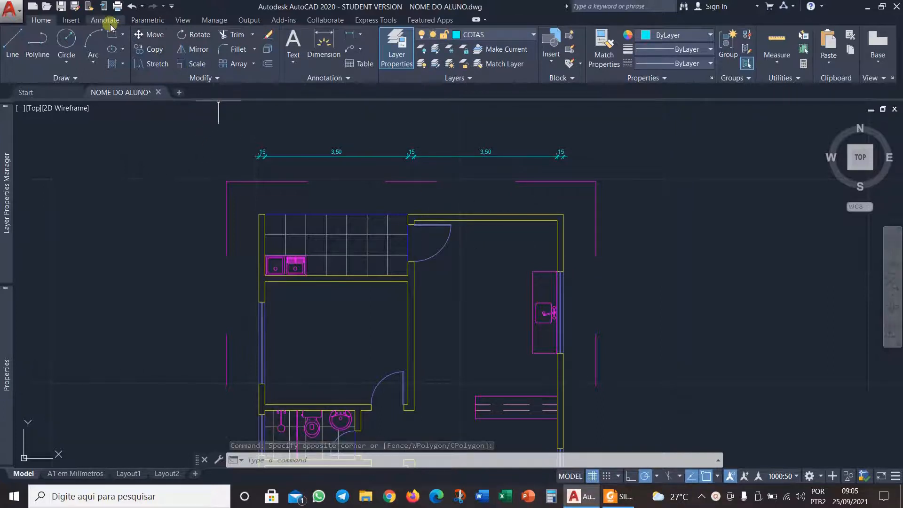
Add a continuous Quick Dimension chain below the floor plan's roof projection line, covering the bedroom walls and the veranda pillar.
{"action": "left_click", "coordinate": [106, 20]}
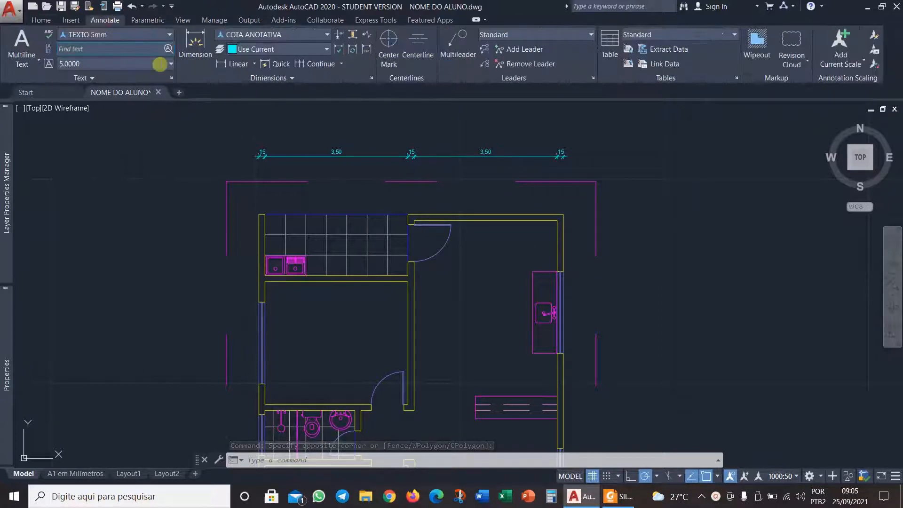
{"action": "left_click", "coordinate": [278, 64]}
{"action": "scroll", "coordinate": [375, 296], "scroll_direction": "down", "scroll_amount": 5}
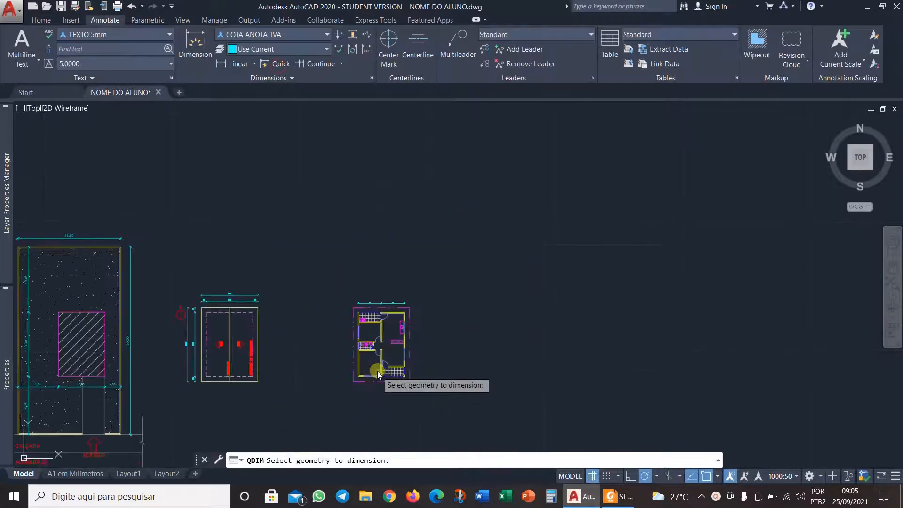
{"action": "scroll", "coordinate": [376, 237], "scroll_direction": "up", "scroll_amount": 5}
{"action": "scroll", "coordinate": [453, 223], "scroll_direction": "up", "scroll_amount": 2}
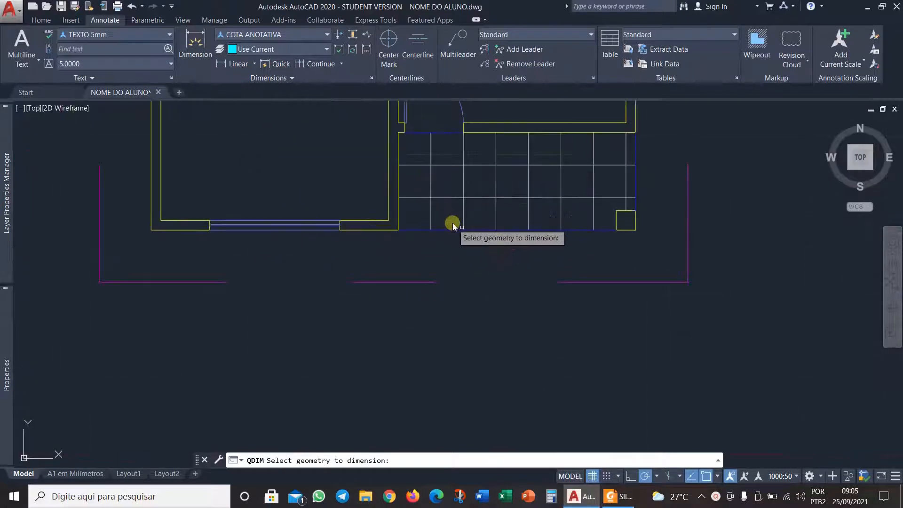
{"action": "left_click", "coordinate": [631, 218]}
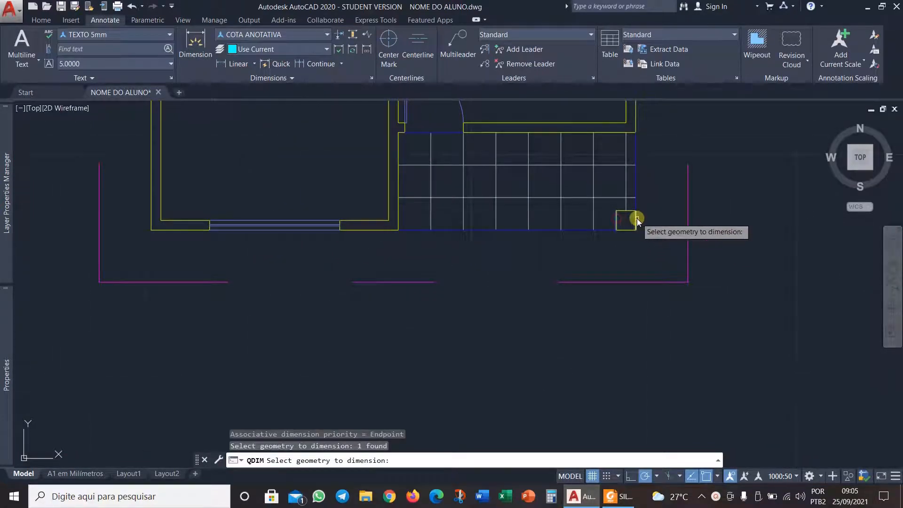
{"action": "left_click_drag", "start_coordinate": [639, 221], "coordinate": [631, 222]}
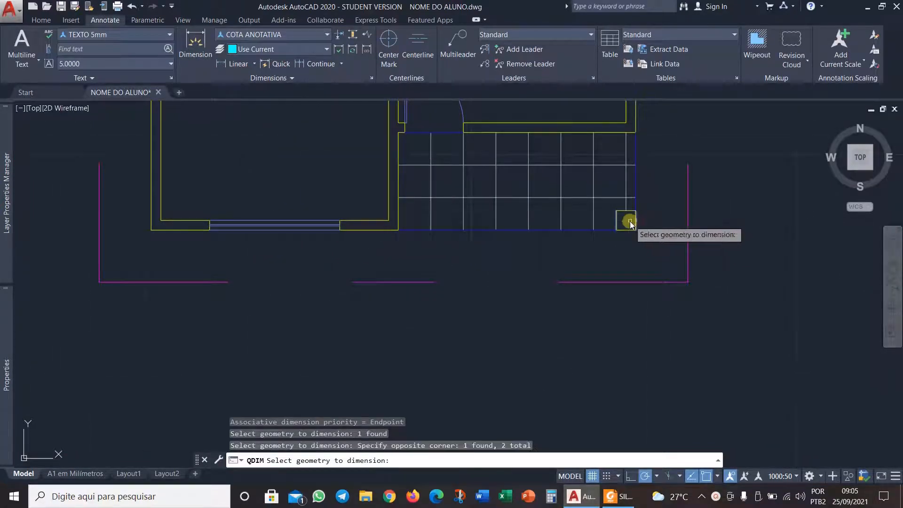
{"action": "left_click", "coordinate": [401, 214]}
{"action": "left_click", "coordinate": [369, 212]}
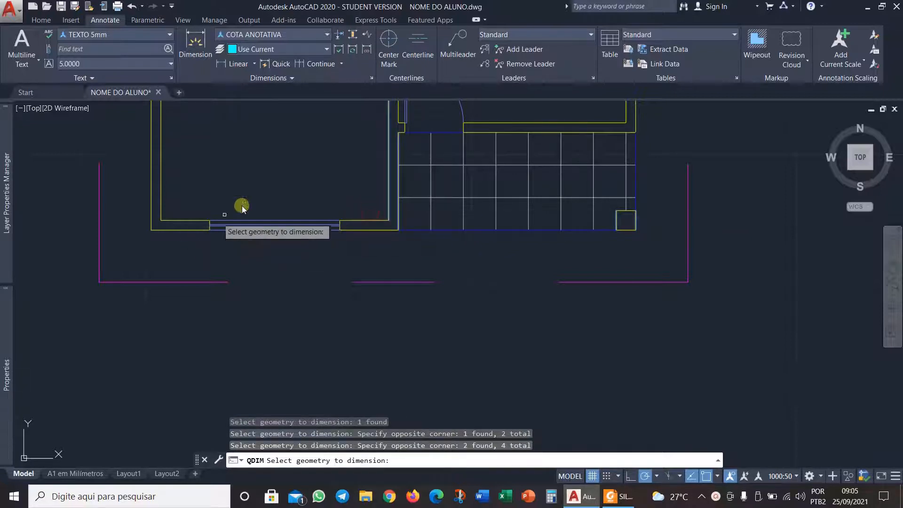
{"action": "left_click", "coordinate": [168, 202]}
{"action": "left_click", "coordinate": [125, 209]}
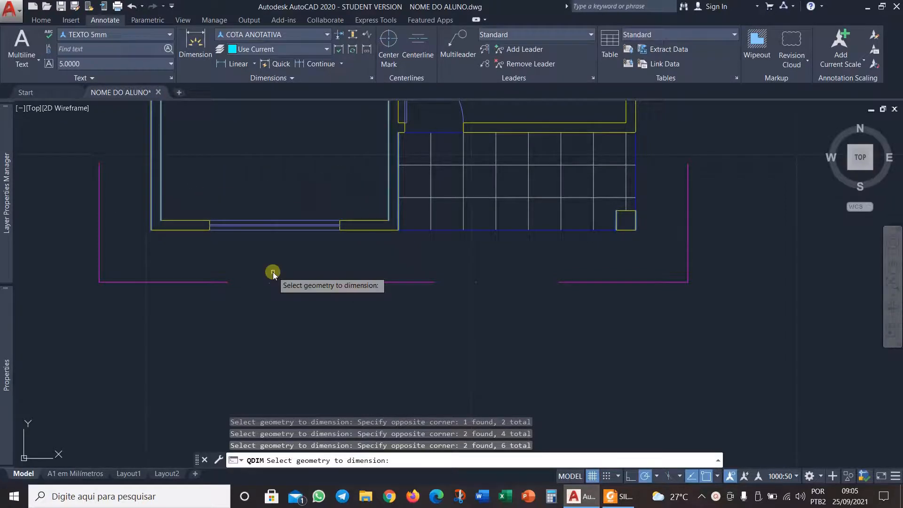
{"action": "key", "text": "Return"}
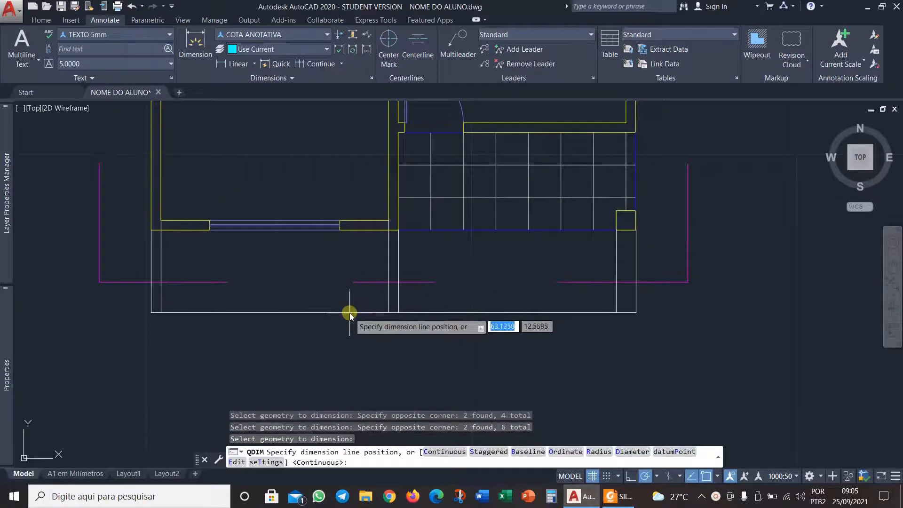
{"action": "left_click", "coordinate": [349, 316]}
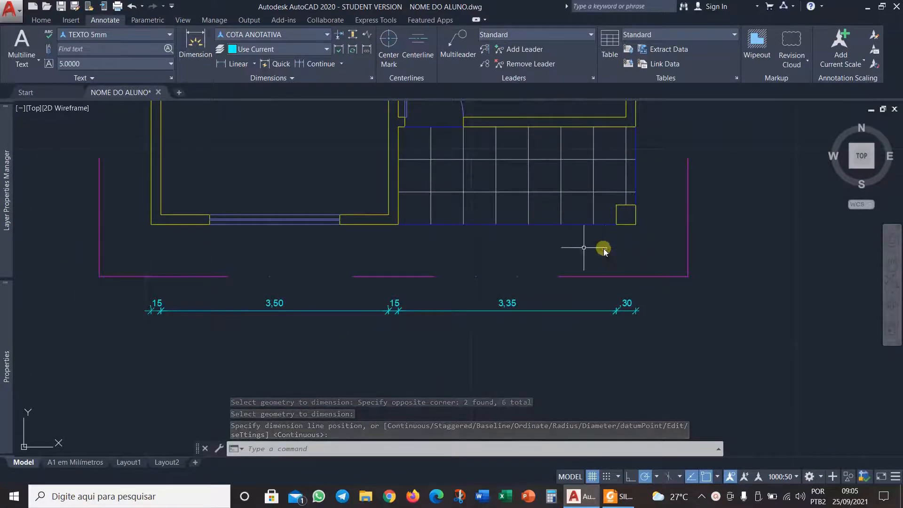
{"action": "scroll", "coordinate": [143, 232], "scroll_direction": "down", "scroll_amount": 4}
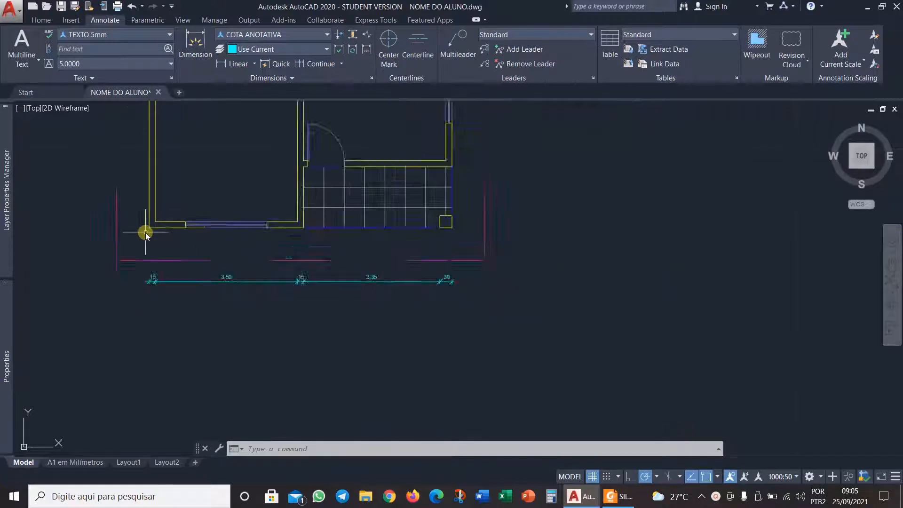
Add an overall linear dimension below the lower chain, from the bedroom's outer wall corner to the veranda pillar's outer corner.
{"action": "mouse_move", "coordinate": [136, 236]}
{"action": "middle_mouse_down"}
{"action": "mouse_move", "coordinate": [409, 285]}
{"action": "mouse_move", "coordinate": [409, 306]}
{"action": "middle_mouse_up"}
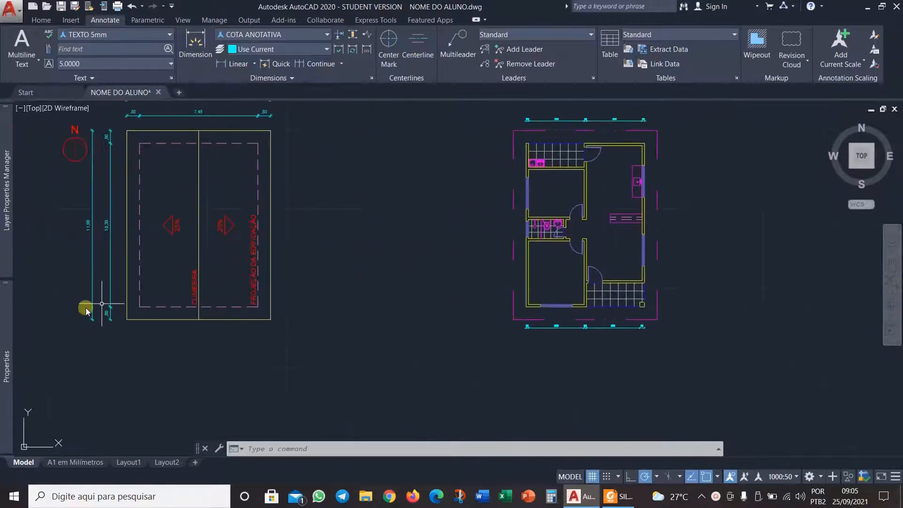
{"action": "scroll", "coordinate": [631, 343], "scroll_direction": "up", "scroll_amount": 6}
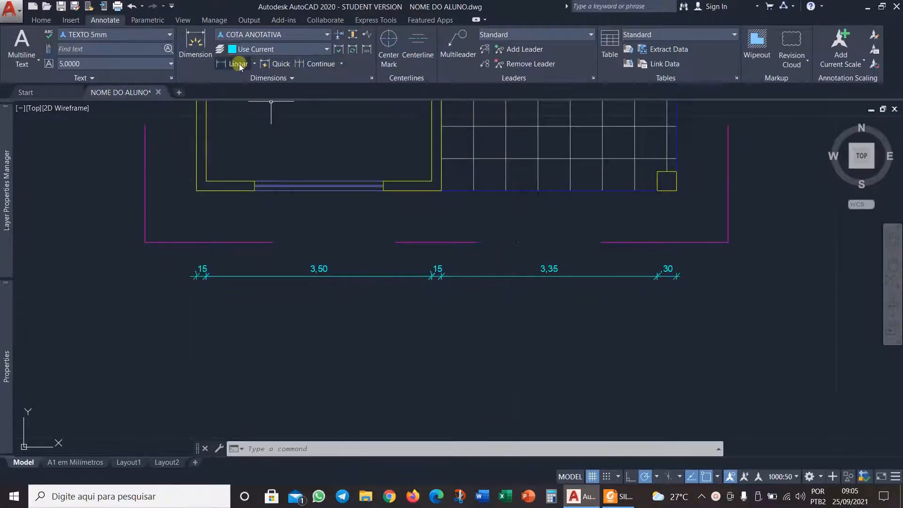
{"action": "left_click", "coordinate": [196, 190]}
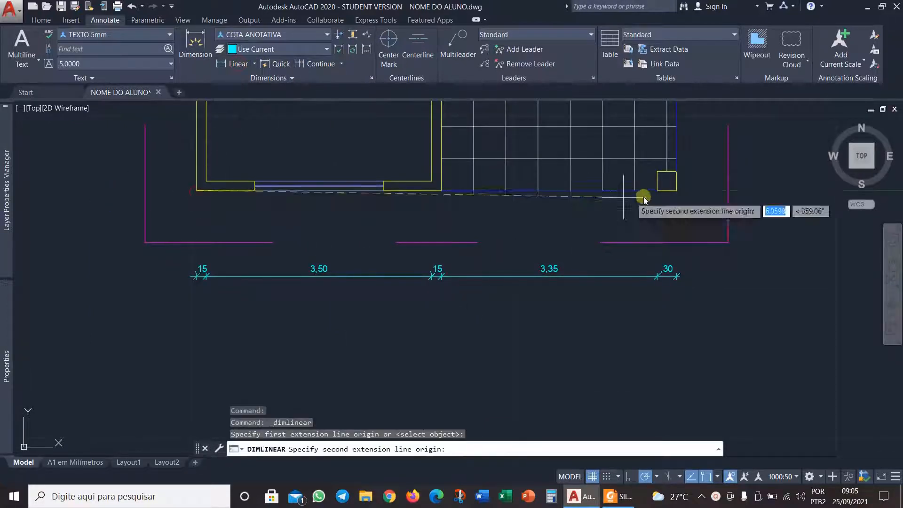
{"action": "left_click", "coordinate": [677, 190]}
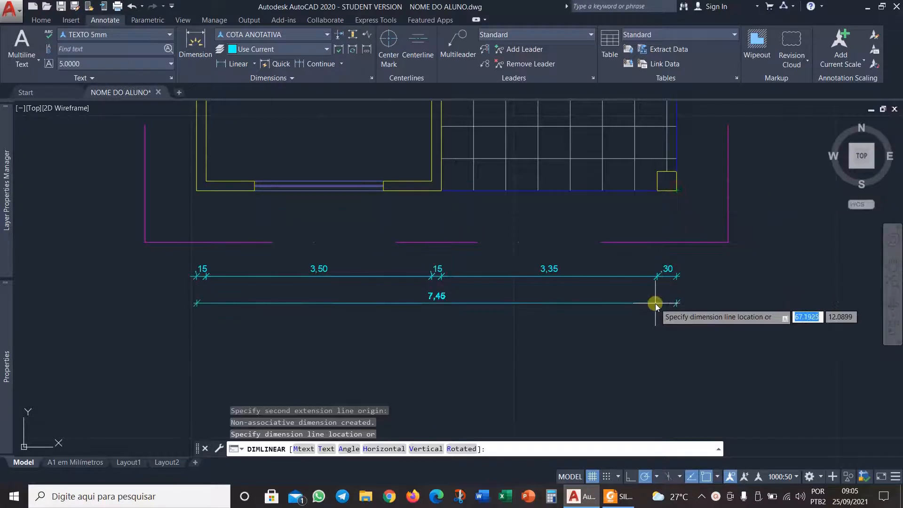
{"action": "left_click", "coordinate": [653, 301]}
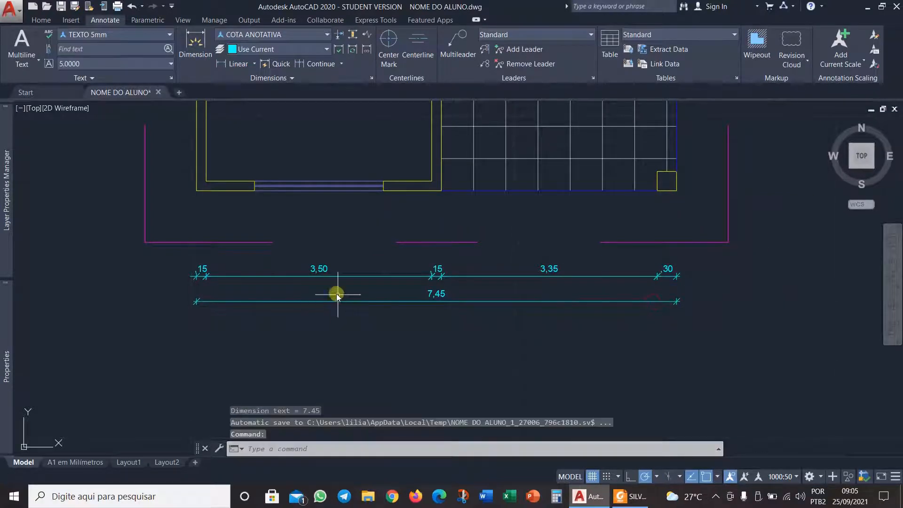
Add a continuous Quick Dimension chain across the interior just above the bathroom, covering the outer, bathroom and central walls and the counter's end, following the reference PDF.
{"action": "scroll", "coordinate": [326, 288], "scroll_direction": "down", "scroll_amount": 3}
{"action": "middle_click_drag", "start_coordinate": [313, 238], "coordinate": [305, 349]}
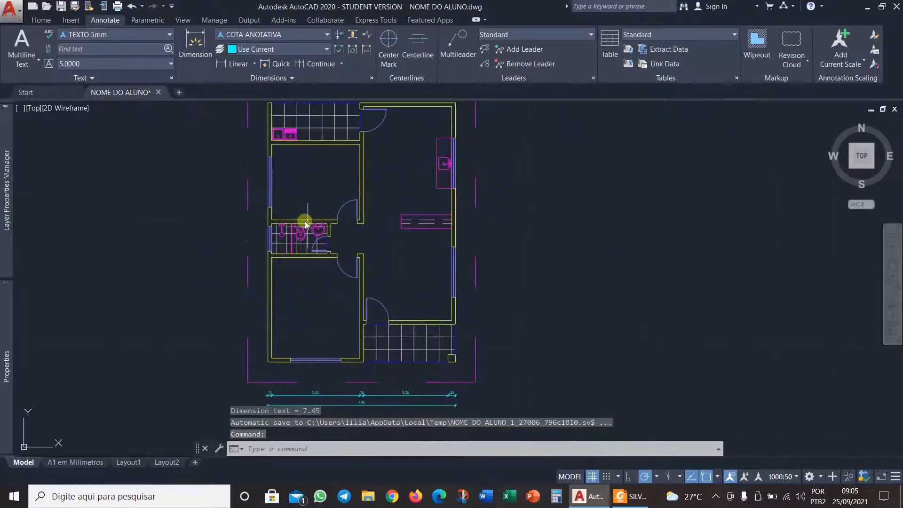
{"action": "scroll", "coordinate": [310, 201], "scroll_direction": "up", "scroll_amount": 5}
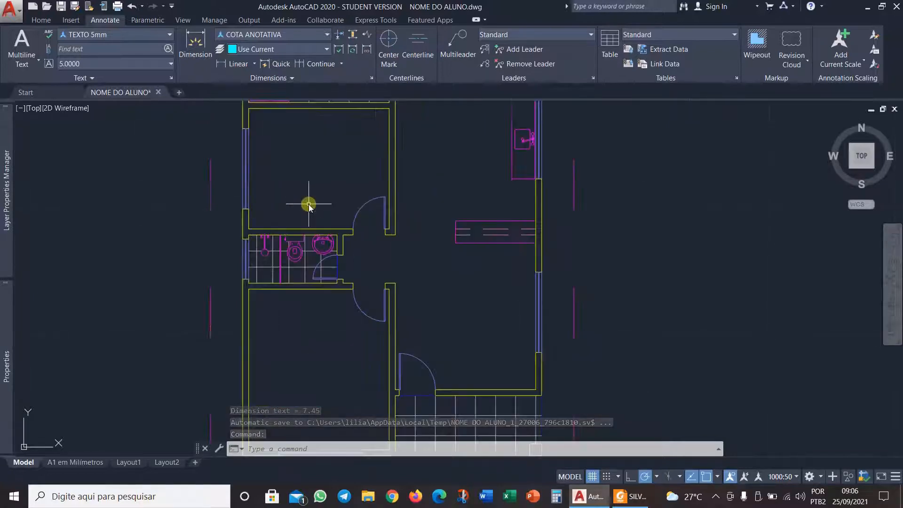
{"action": "left_click", "coordinate": [274, 64]}
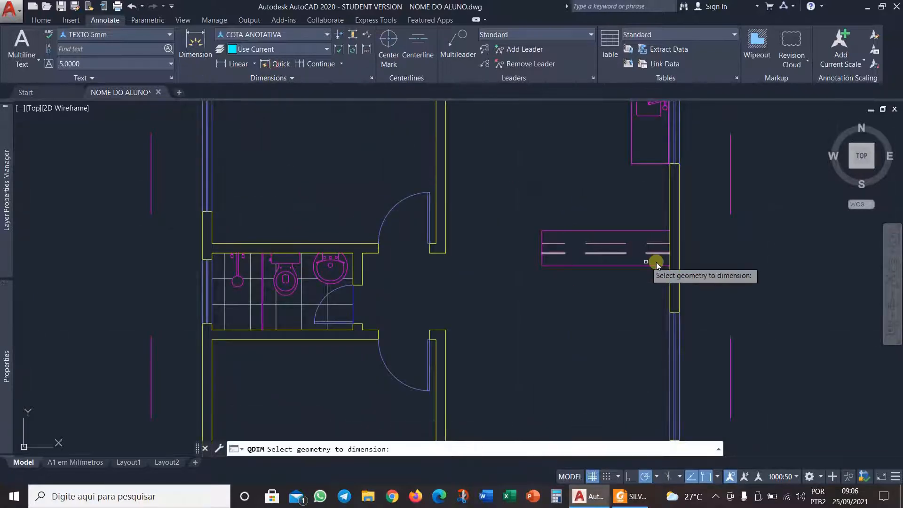
{"action": "left_click", "coordinate": [605, 231]}
{"action": "left_click", "coordinate": [719, 225]}
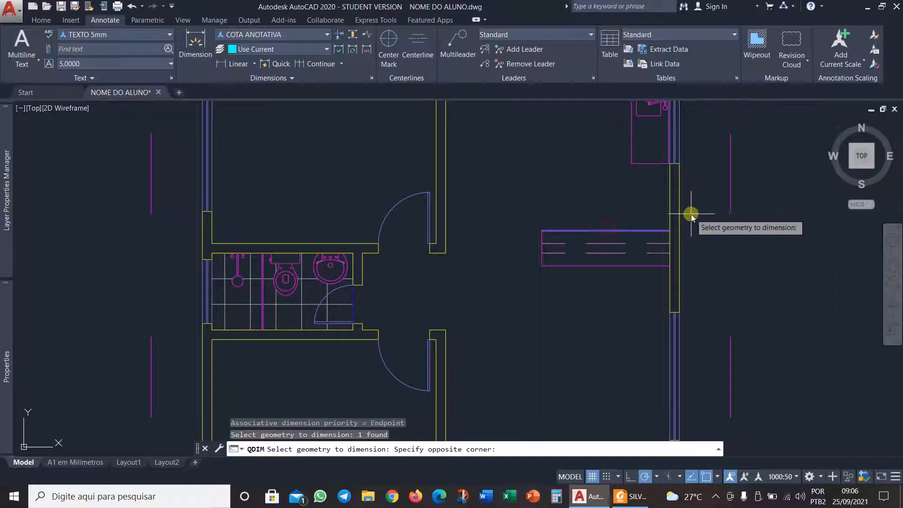
{"action": "left_click", "coordinate": [631, 211]}
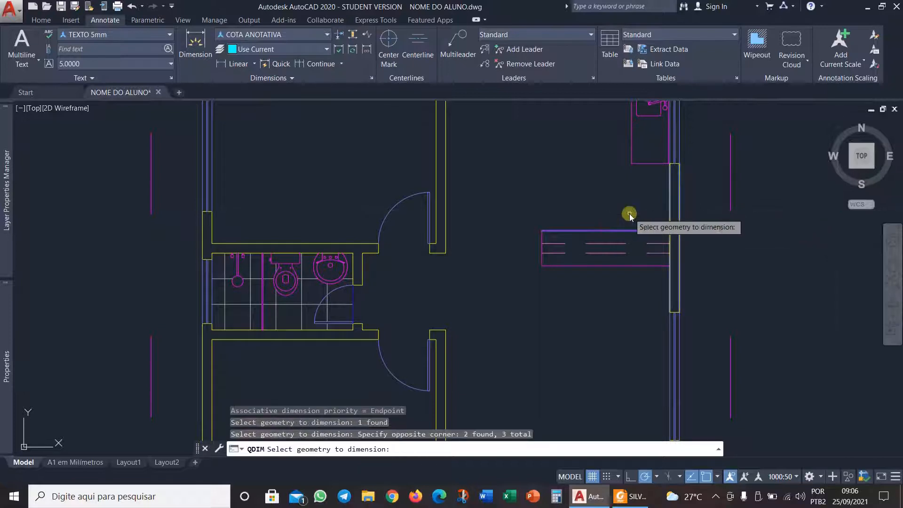
{"action": "left_click", "coordinate": [450, 211]}
{"action": "left_click", "coordinate": [433, 221]}
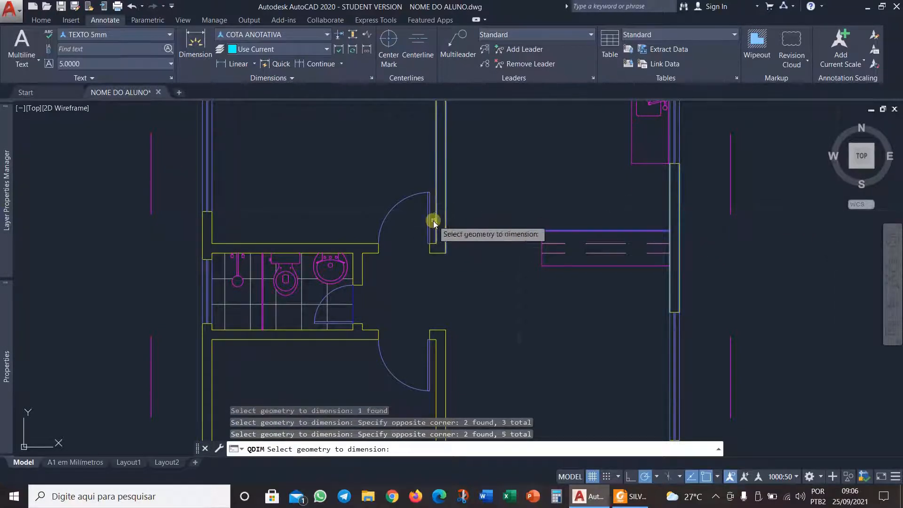
{"action": "left_click", "coordinate": [368, 263]}
{"action": "left_click", "coordinate": [352, 270]}
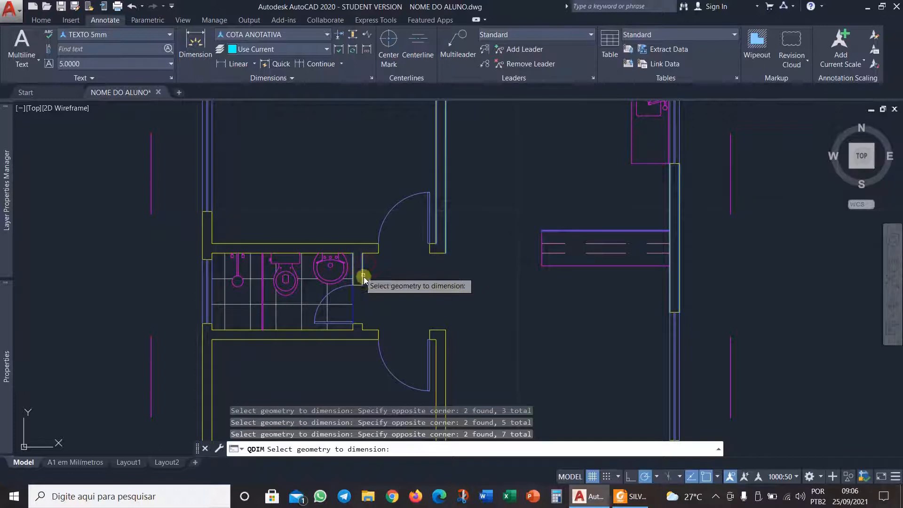
{"action": "left_click", "coordinate": [214, 260]}
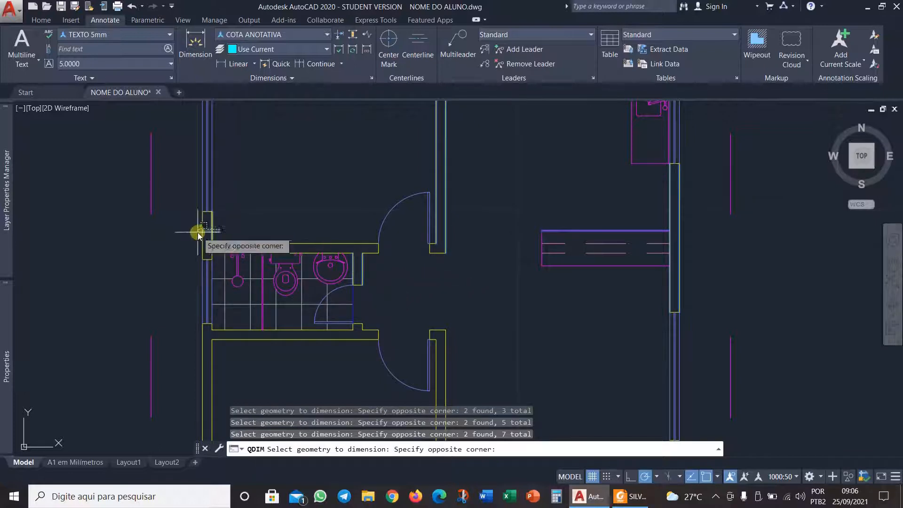
{"action": "left_click", "coordinate": [198, 232]}
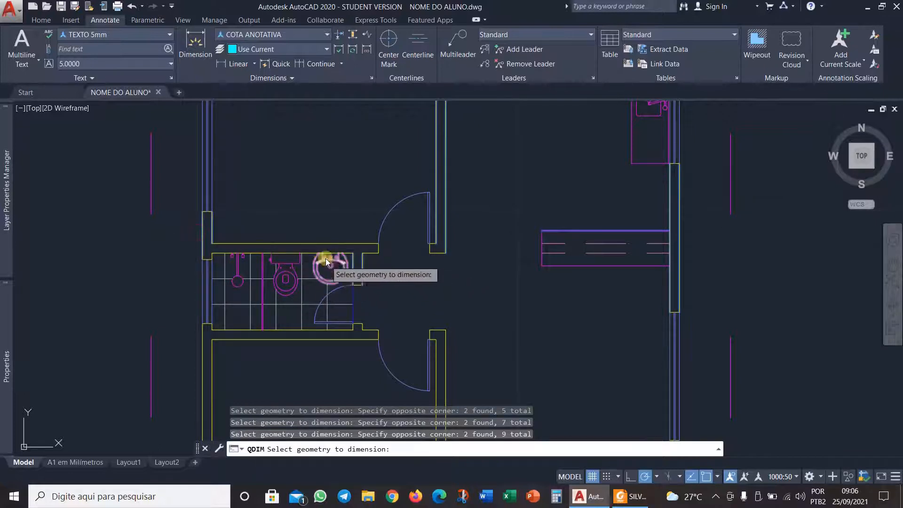
{"action": "key", "text": "Return"}
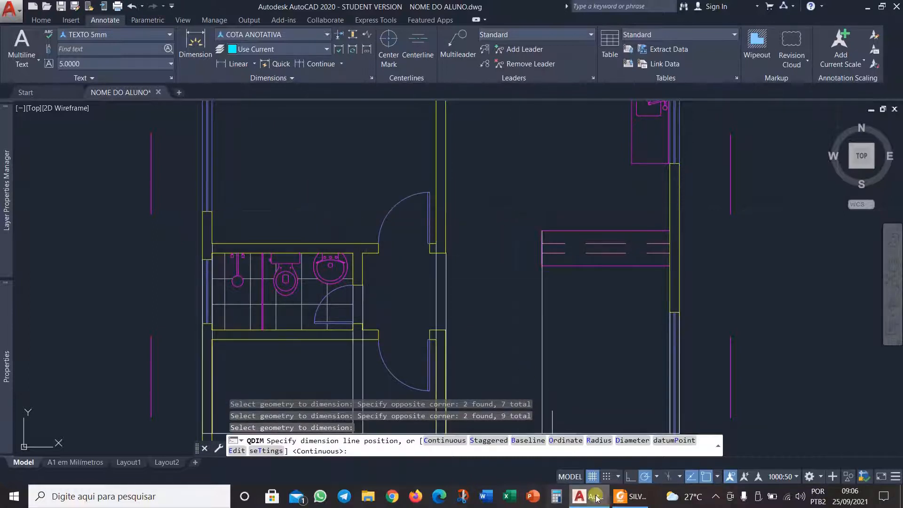
{"action": "left_click", "coordinate": [631, 496]}
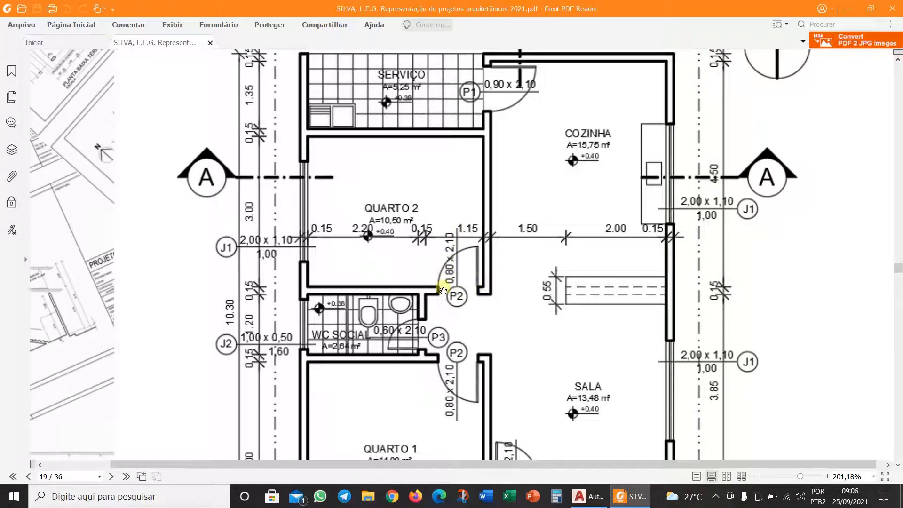
{"action": "left_click", "coordinate": [594, 495]}
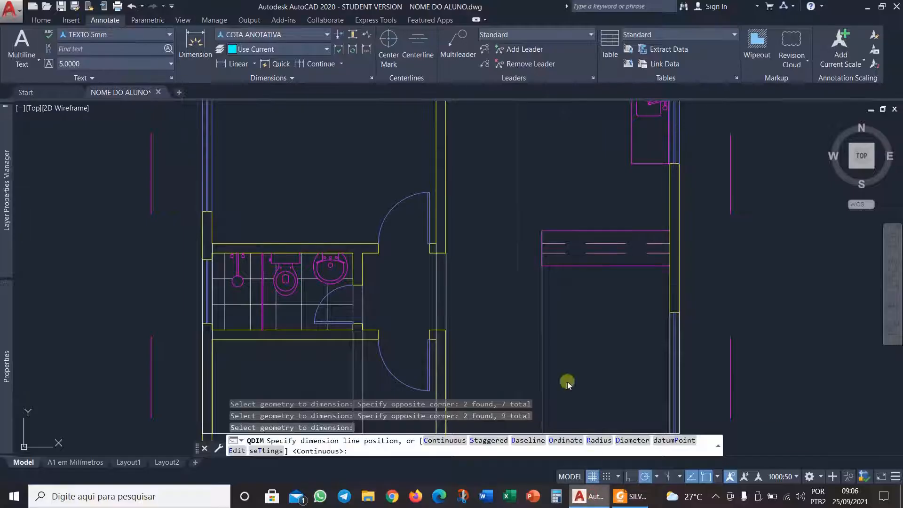
{"action": "left_click", "coordinate": [318, 200]}
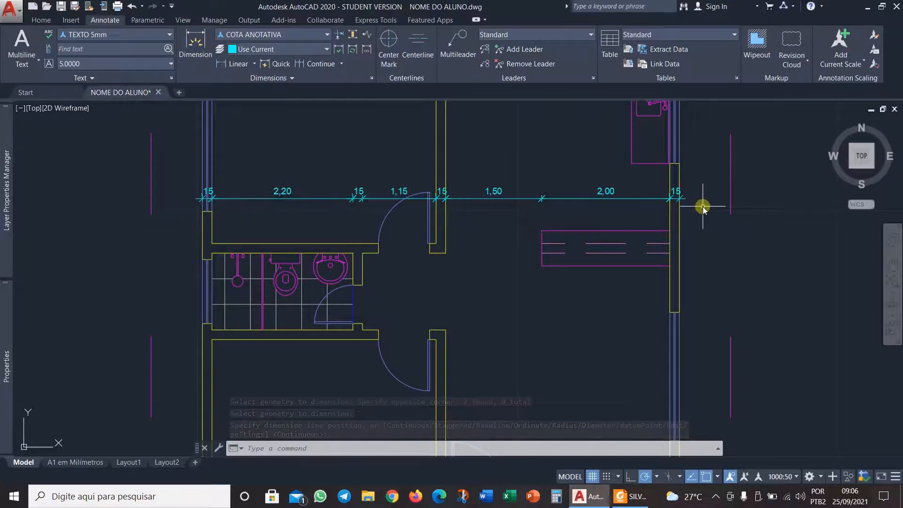
Check the text placement in the reference PDF and shift the central wall's 0.15 dimension text off the wall toward the kitchen.
{"action": "left_click", "coordinate": [624, 501]}
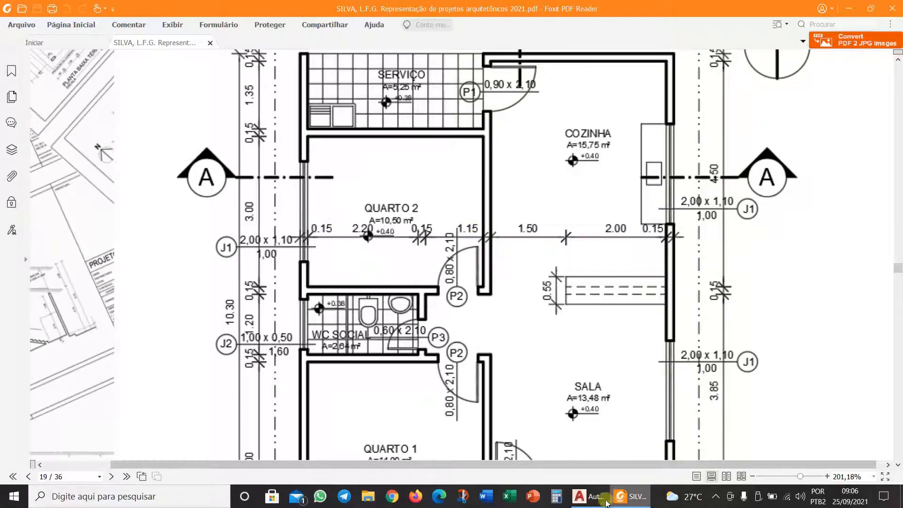
{"action": "left_click", "coordinate": [589, 497]}
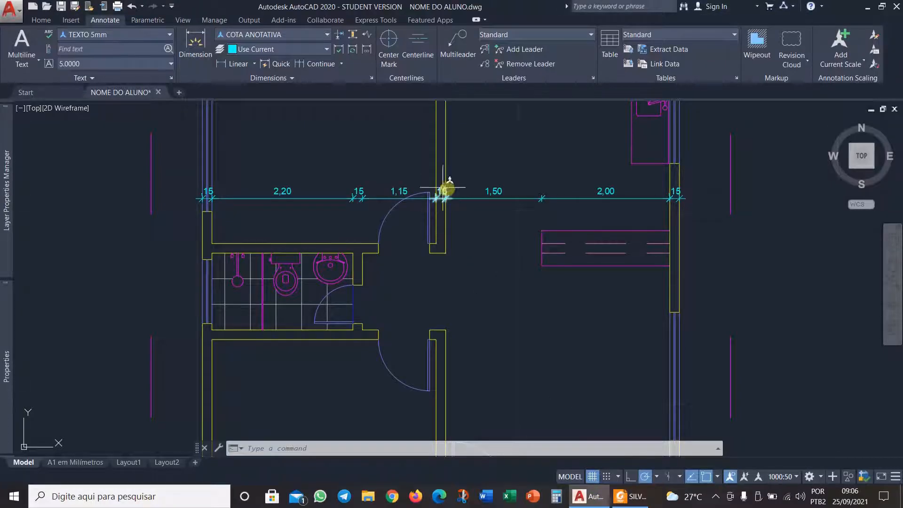
{"action": "scroll", "coordinate": [184, 188], "scroll_direction": "up", "scroll_amount": 8}
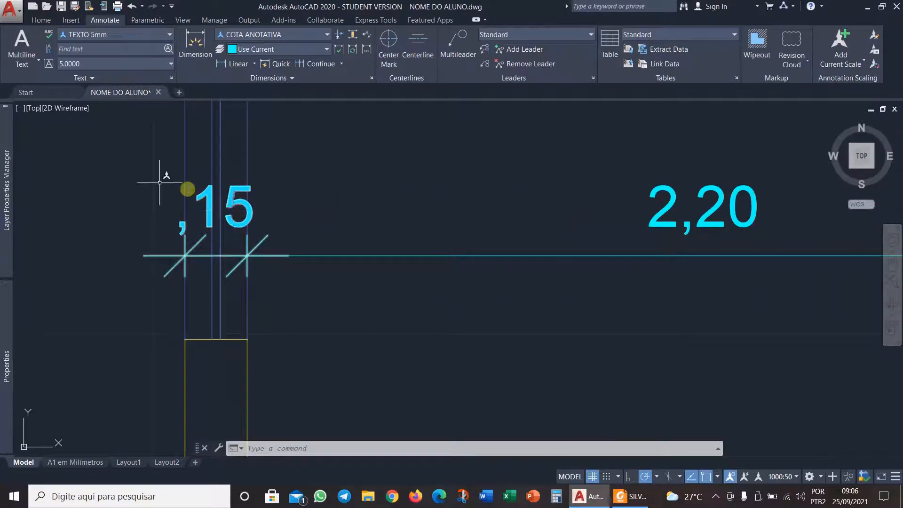
{"action": "scroll", "coordinate": [326, 217], "scroll_direction": "down", "scroll_amount": 3}
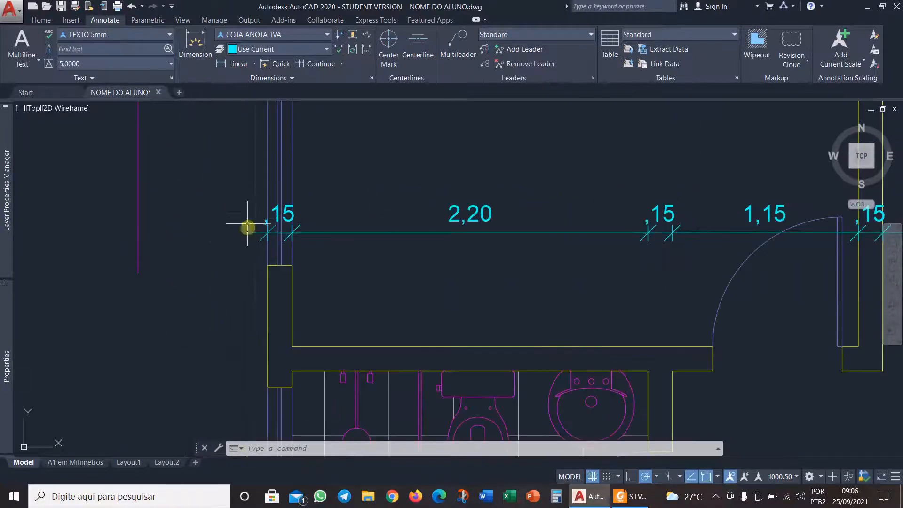
{"action": "middle_click_drag", "start_coordinate": [645, 206], "coordinate": [177, 198]}
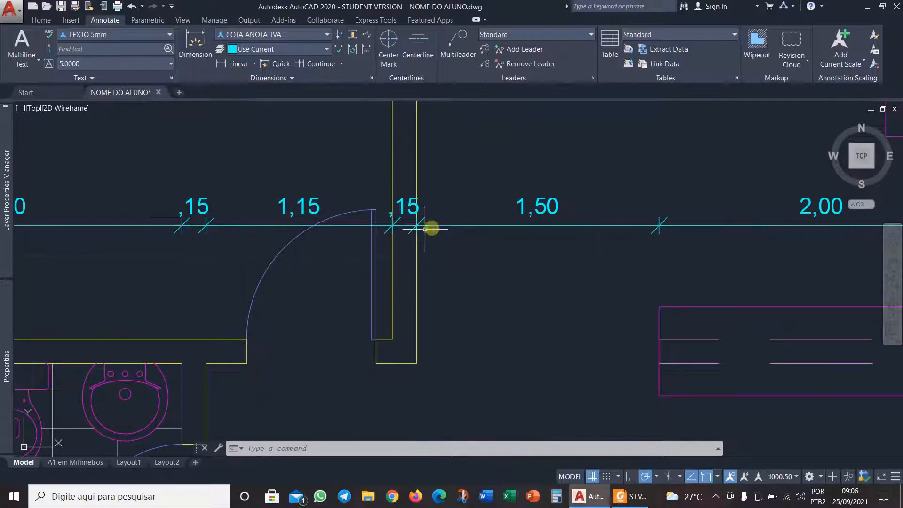
{"action": "scroll", "coordinate": [398, 201], "scroll_direction": "up", "scroll_amount": 2}
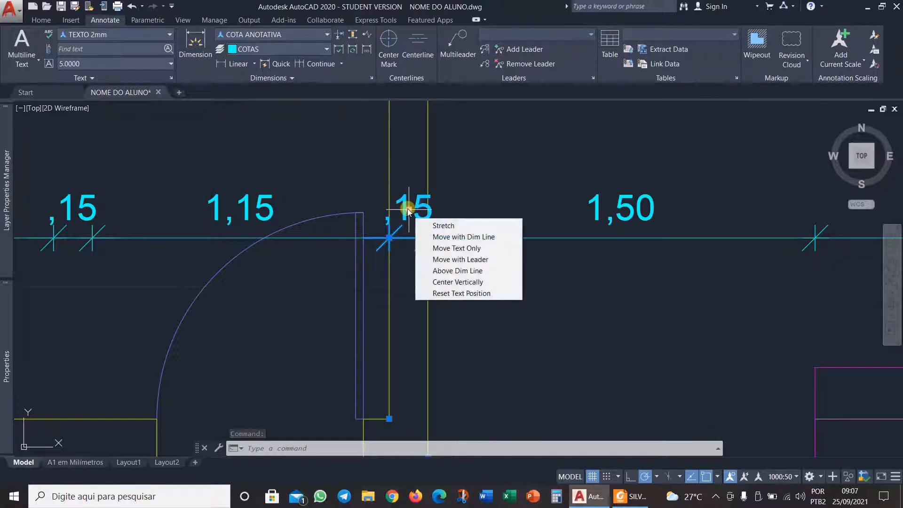
{"action": "left_click", "coordinate": [408, 211]}
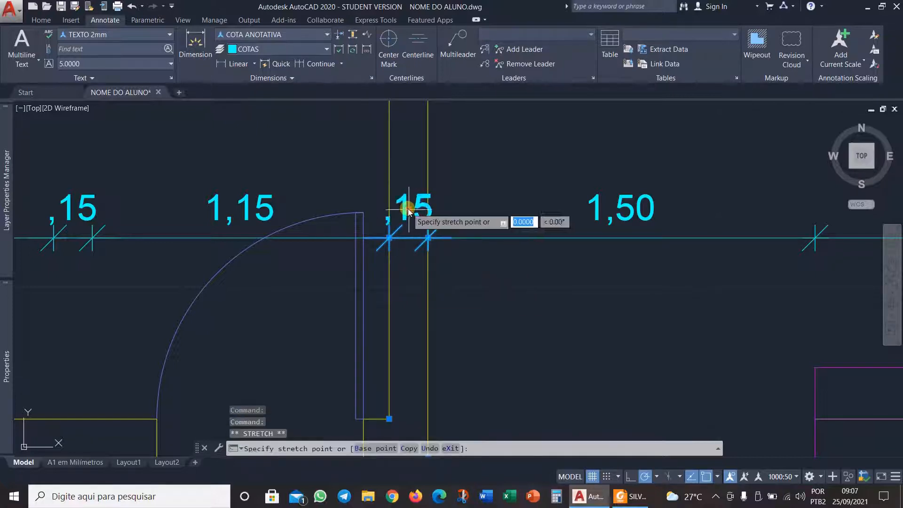
{"action": "left_click", "coordinate": [457, 210]}
Shift the 0.15 dimension text at the kitchen-side outer wall inward, clear of the wall lines.
{"action": "middle_click_drag", "start_coordinate": [567, 253], "coordinate": [205, 246]}
{"action": "scroll", "coordinate": [373, 243], "scroll_direction": "down", "scroll_amount": 4}
{"action": "scroll", "coordinate": [654, 221], "scroll_direction": "up", "scroll_amount": 4}
{"action": "scroll", "coordinate": [614, 224], "scroll_direction": "up", "scroll_amount": 2}
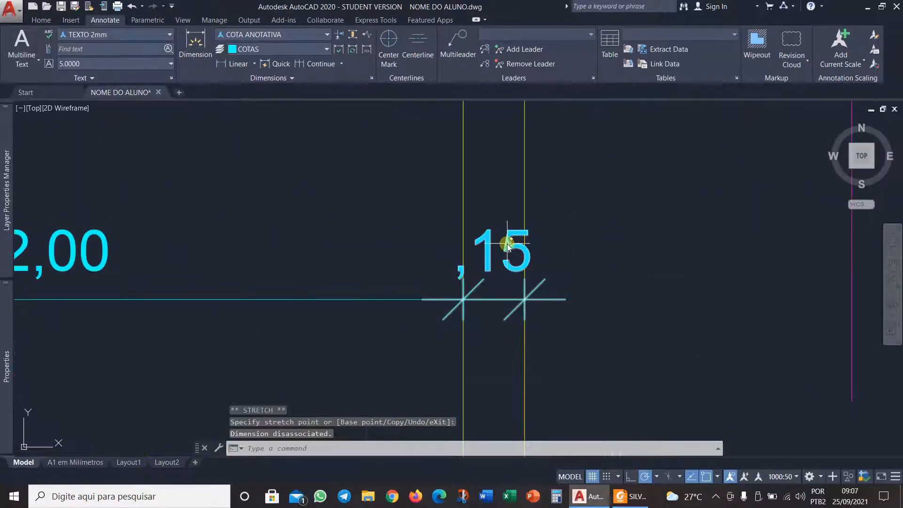
{"action": "left_click", "coordinate": [494, 256]}
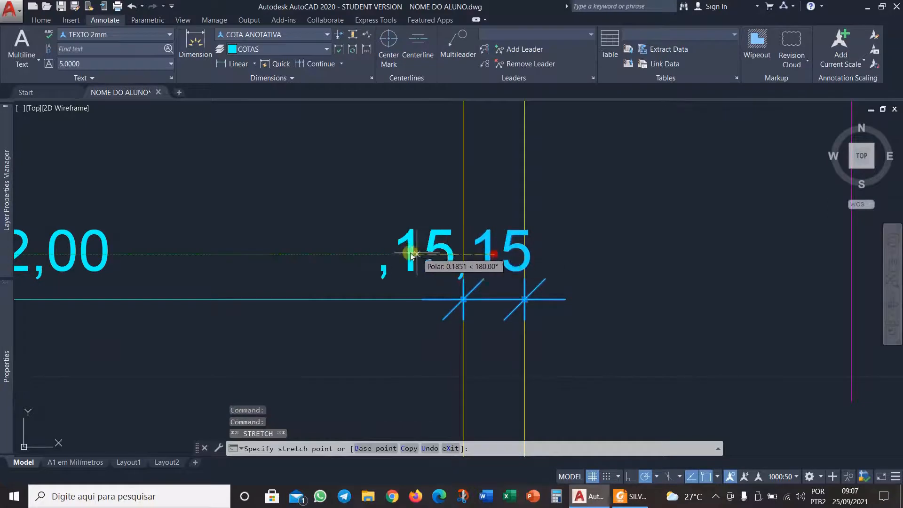
{"action": "left_click", "coordinate": [409, 255]}
{"action": "scroll", "coordinate": [413, 282], "scroll_direction": "down", "scroll_amount": 3}
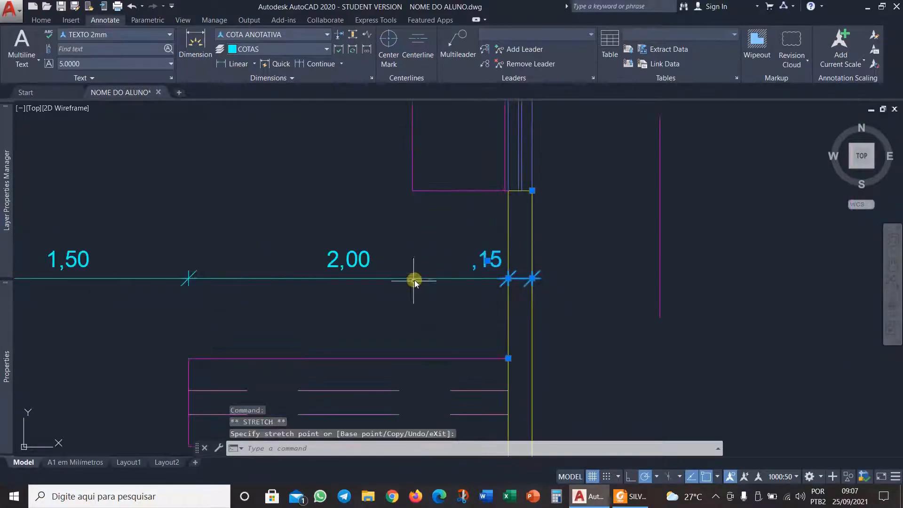
{"action": "scroll", "coordinate": [529, 262], "scroll_direction": "up", "scroll_amount": 2}
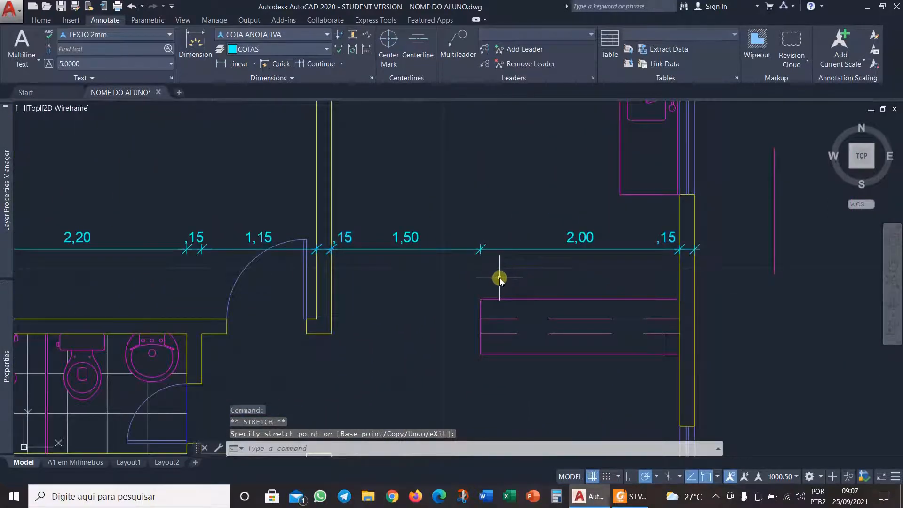
{"action": "key", "text": "Escape"}
{"action": "key", "text": "Escape"}
Start a Quick Dimension and select the kitchen's outer end-wall lines and the counter's dashed wall lines, checking the reference PDF.
{"action": "scroll", "coordinate": [471, 273], "scroll_direction": "down", "scroll_amount": 4}
{"action": "middle_click_drag", "start_coordinate": [413, 284], "coordinate": [497, 289]}
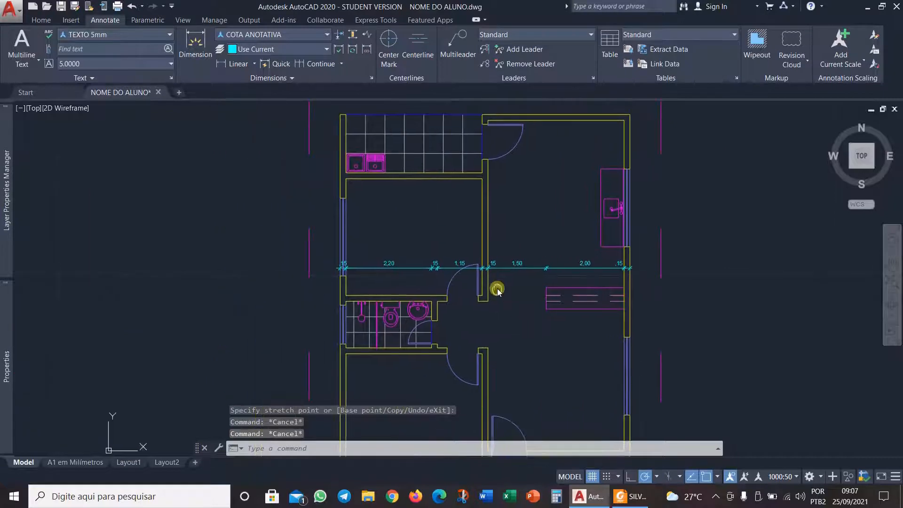
{"action": "left_click", "coordinate": [278, 64]}
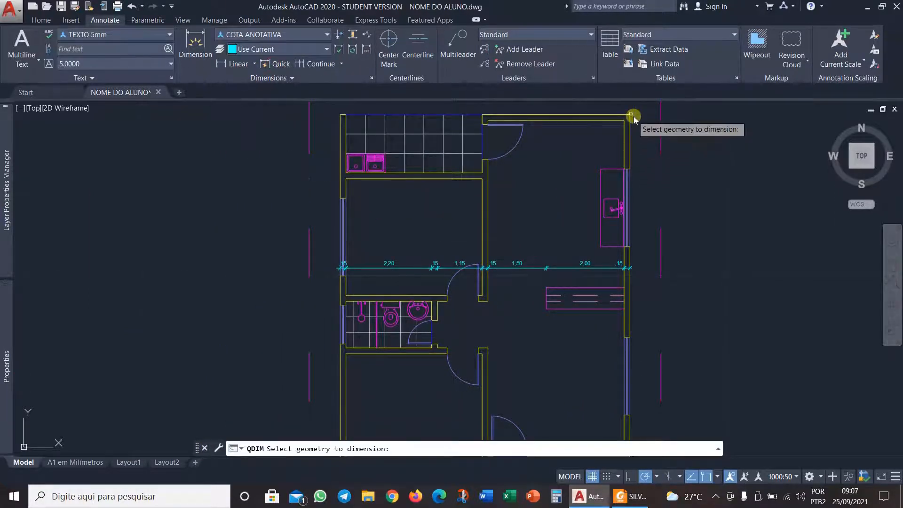
{"action": "left_click", "coordinate": [609, 106]}
{"action": "left_click", "coordinate": [587, 139]}
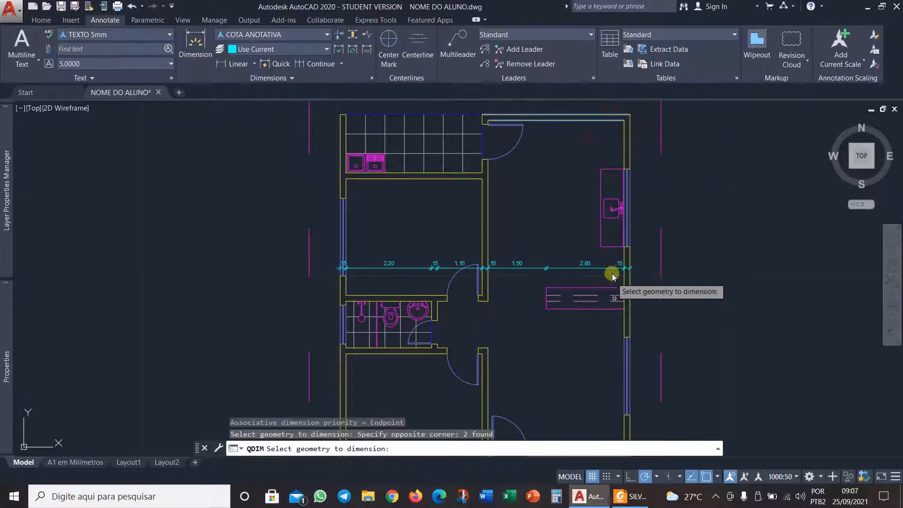
{"action": "left_click", "coordinate": [616, 299]}
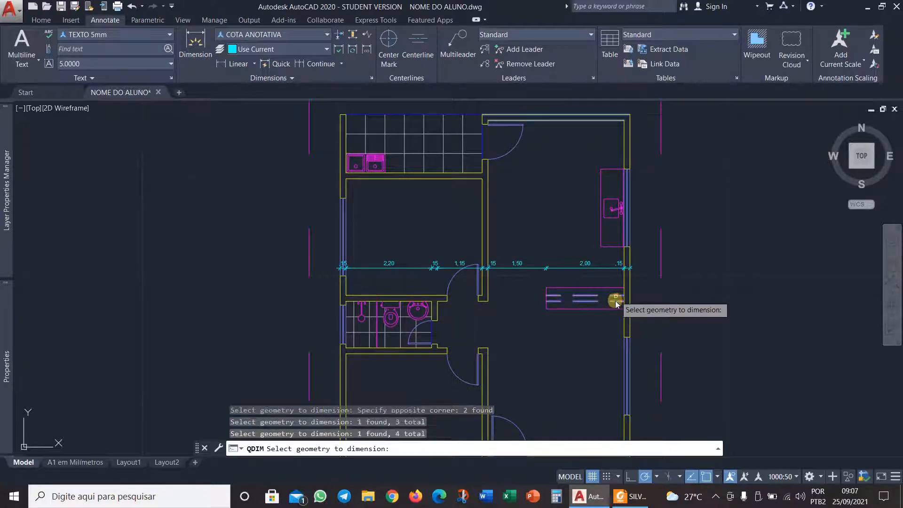
{"action": "left_click", "coordinate": [630, 499]}
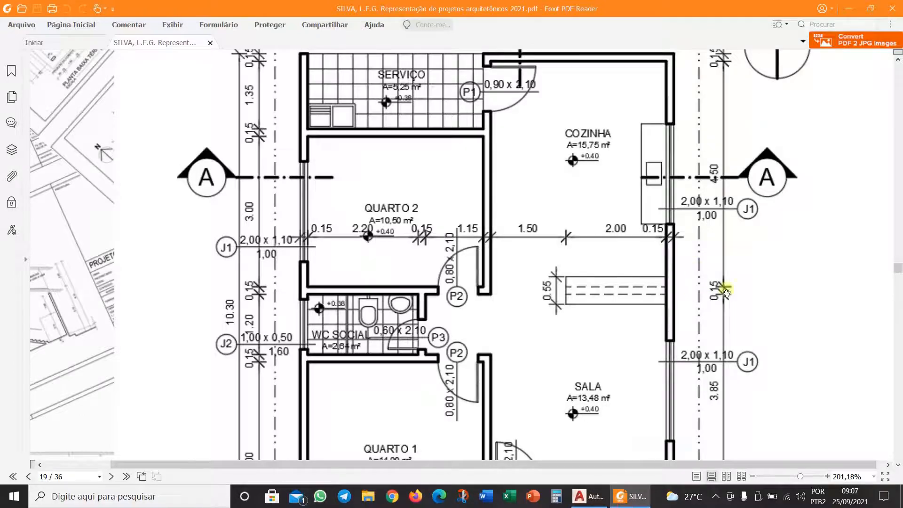
{"action": "left_click", "coordinate": [588, 497]}
{"action": "scroll", "coordinate": [482, 304], "scroll_direction": "up", "scroll_amount": 2}
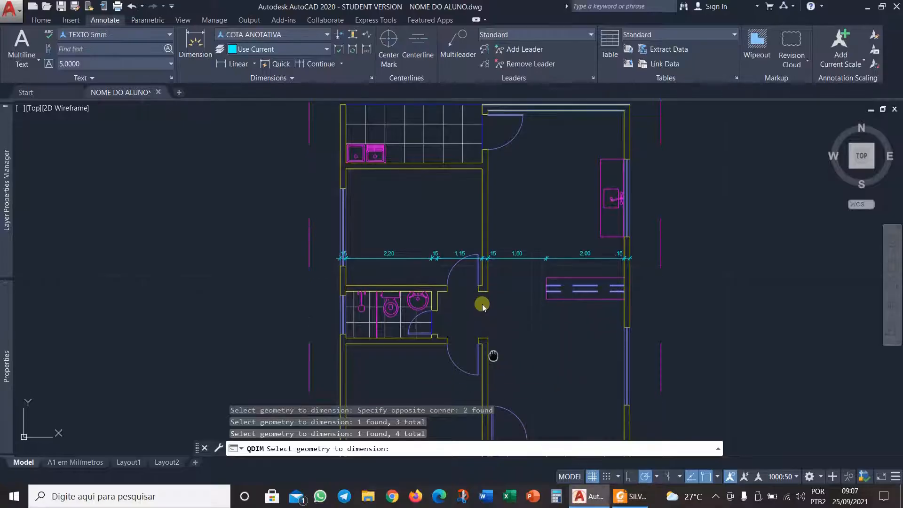
Add the living room–veranda wall lines and the veranda pillar's edges, and place the continuous chain vertically outside the kitchen side.
{"action": "left_click", "coordinate": [580, 261]}
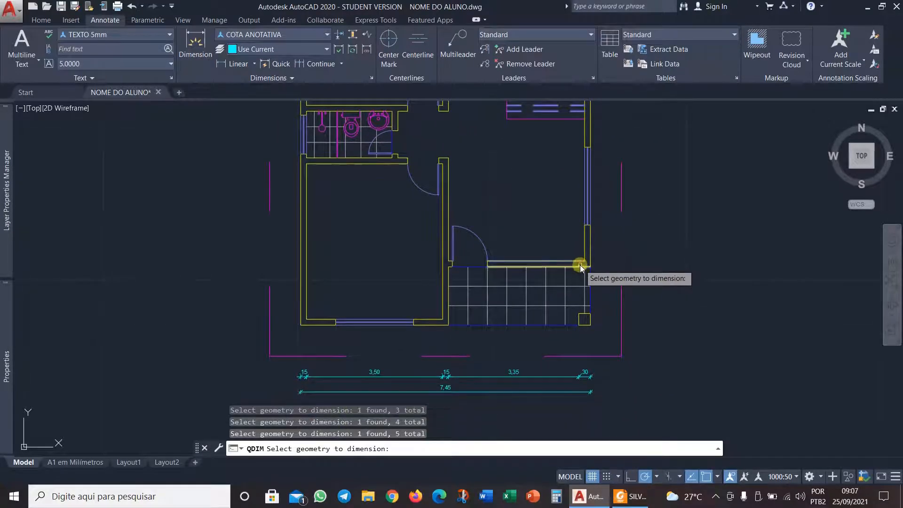
{"action": "left_click", "coordinate": [580, 265]}
{"action": "left_click", "coordinate": [571, 279]}
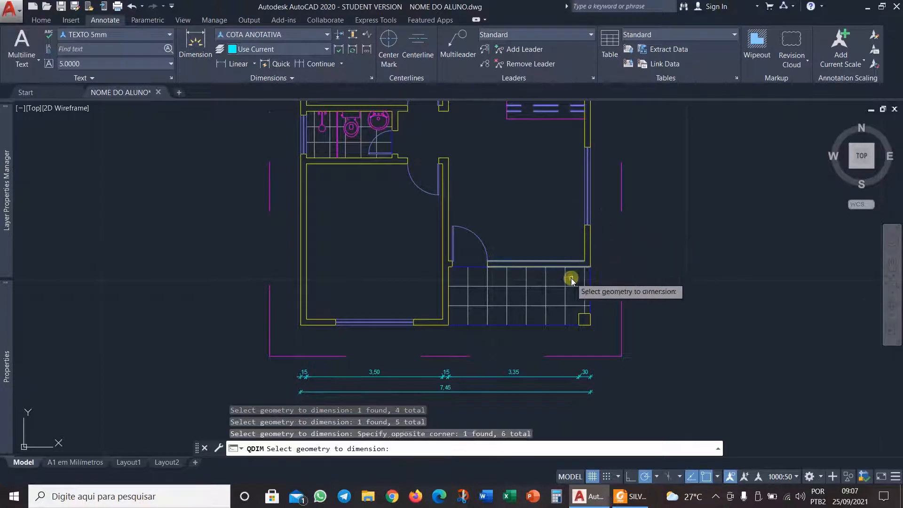
{"action": "left_click", "coordinate": [582, 314]}
{"action": "left_click", "coordinate": [583, 318]}
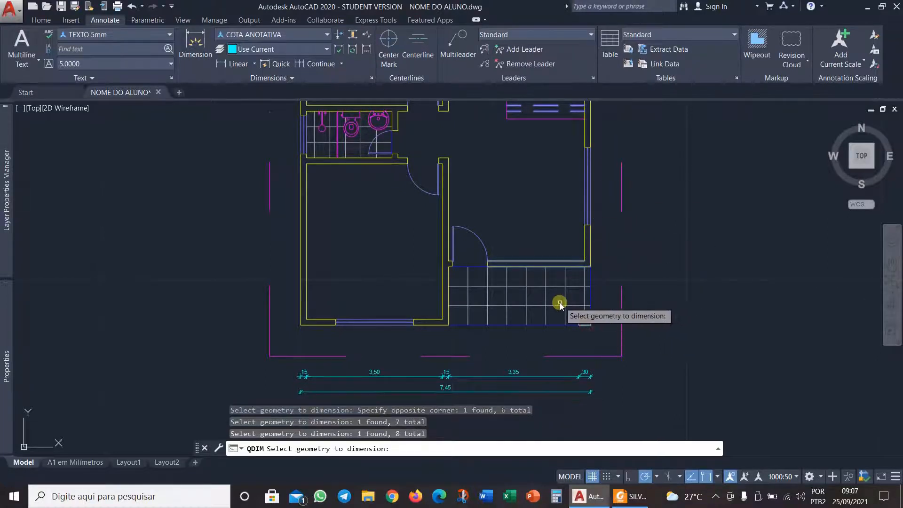
{"action": "key", "text": "Return"}
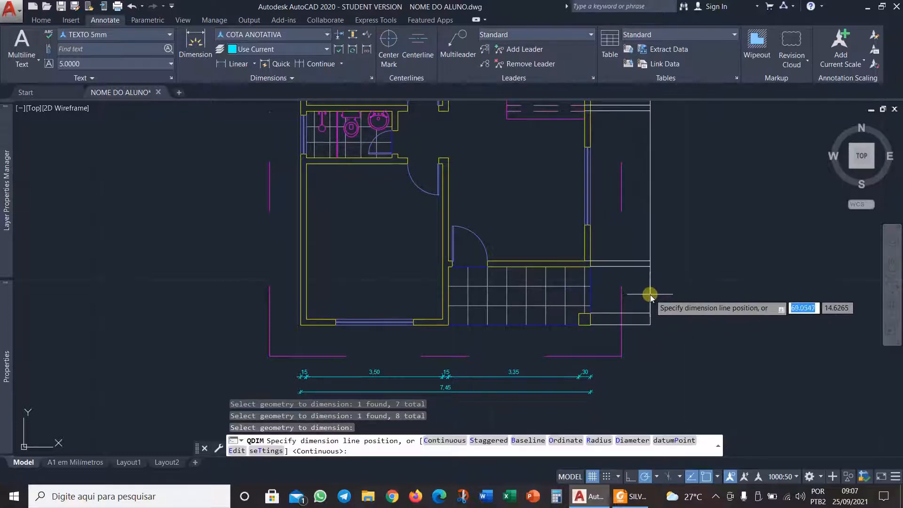
{"action": "left_click", "coordinate": [650, 295]}
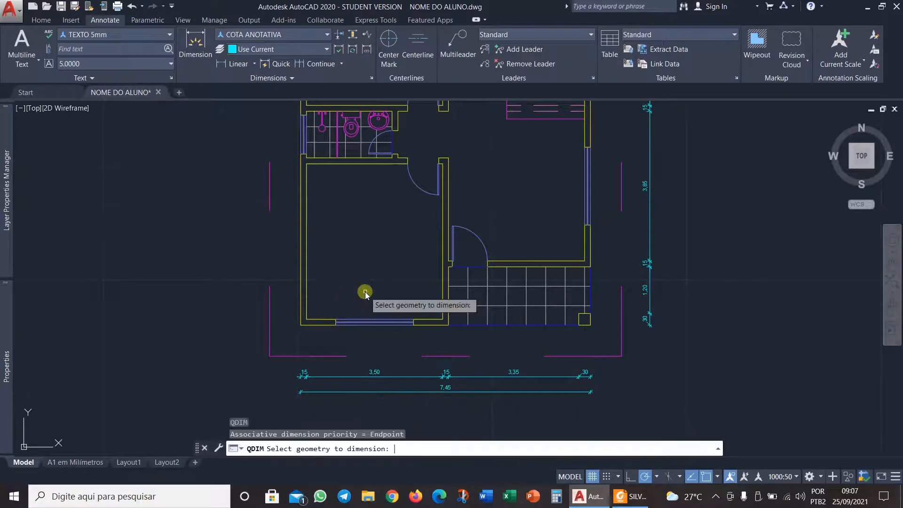
Start another Quick Dimension and select the lines of the front bedroom's window wall and both horizontal bathroom walls.
{"action": "key", "text": "Return"}
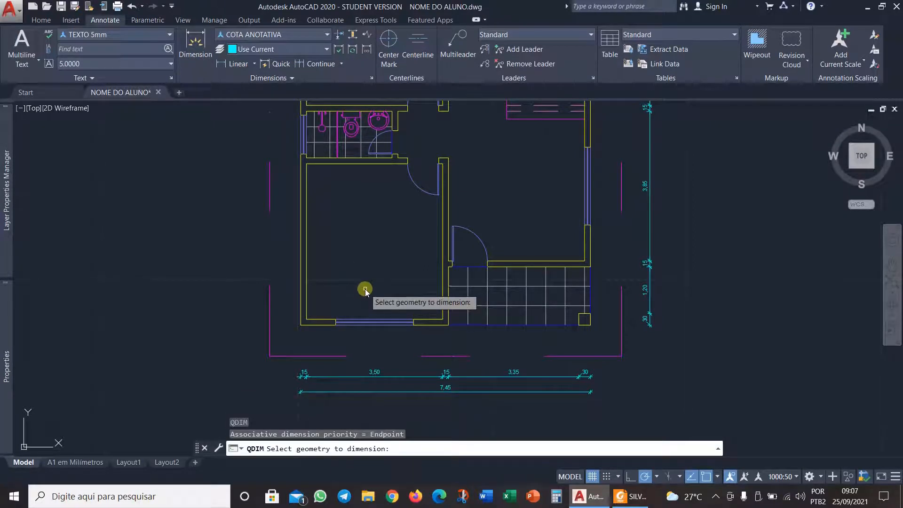
{"action": "left_click", "coordinate": [326, 338]}
{"action": "left_click", "coordinate": [309, 295]}
{"action": "middle_click_drag", "start_coordinate": [323, 177], "coordinate": [323, 252]}
{"action": "left_click", "coordinate": [323, 256]}
{"action": "left_click", "coordinate": [324, 237]}
{"action": "scroll", "coordinate": [326, 179], "scroll_direction": "up", "scroll_amount": 4}
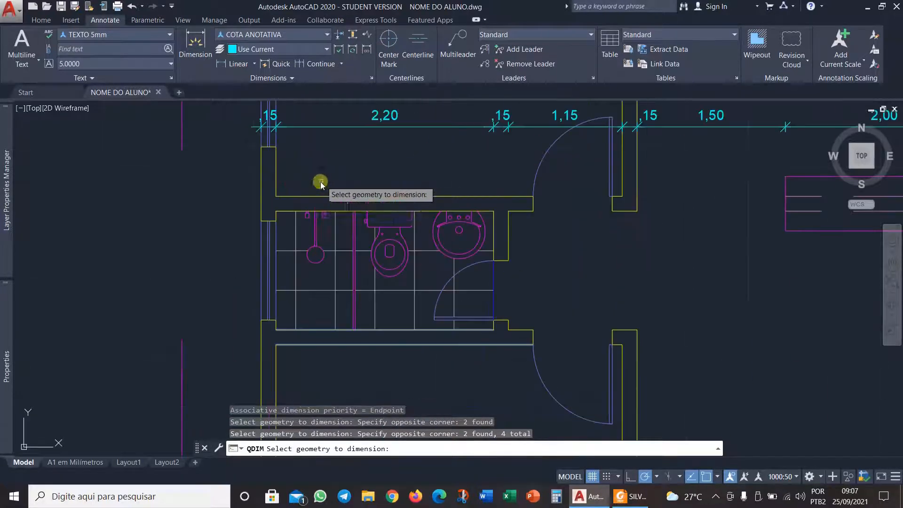
{"action": "left_click", "coordinate": [292, 188]}
{"action": "left_click", "coordinate": [288, 218]}
{"action": "scroll", "coordinate": [293, 218], "scroll_direction": "down", "scroll_amount": 5}
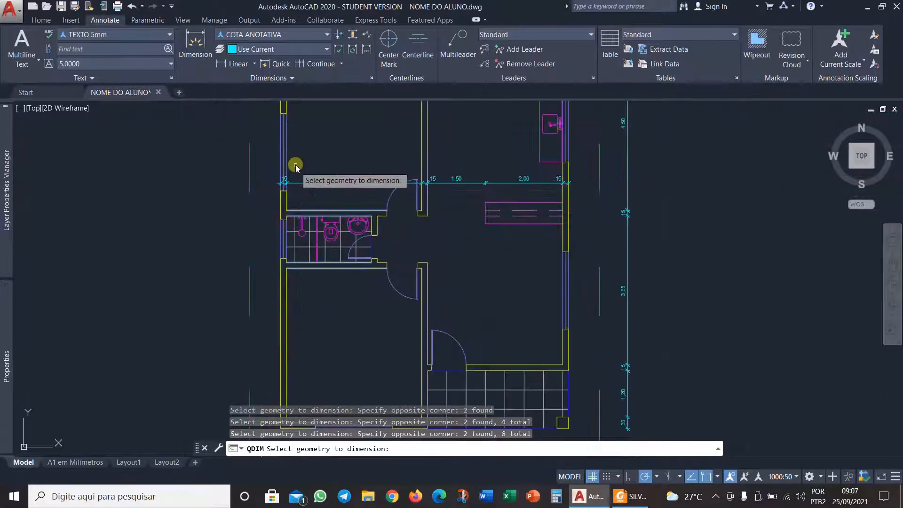
Add the service area's lower wall lines and outer edge, checking the reference PDF, and place the vertical chain outside the bedroom side.
{"action": "scroll", "coordinate": [299, 256], "scroll_direction": "up", "scroll_amount": 5}
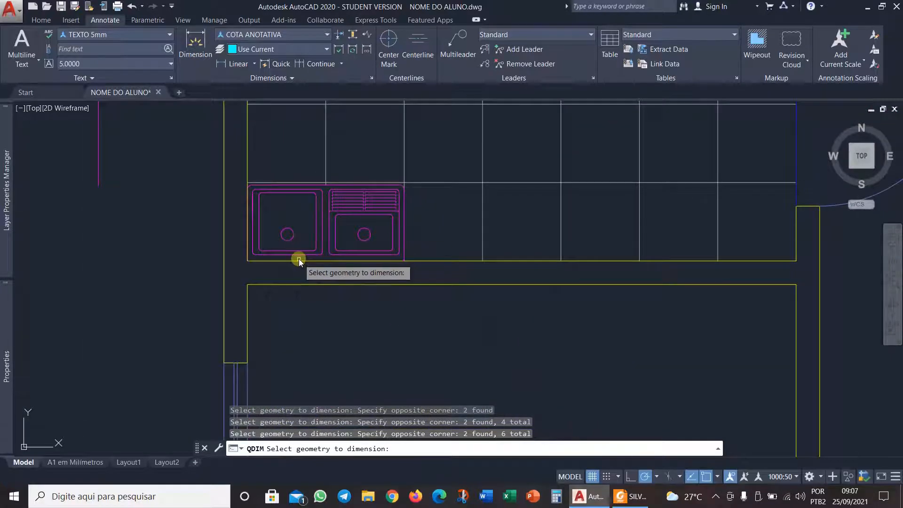
{"action": "left_click", "coordinate": [296, 285]}
{"action": "scroll", "coordinate": [290, 282], "scroll_direction": "down", "scroll_amount": 2}
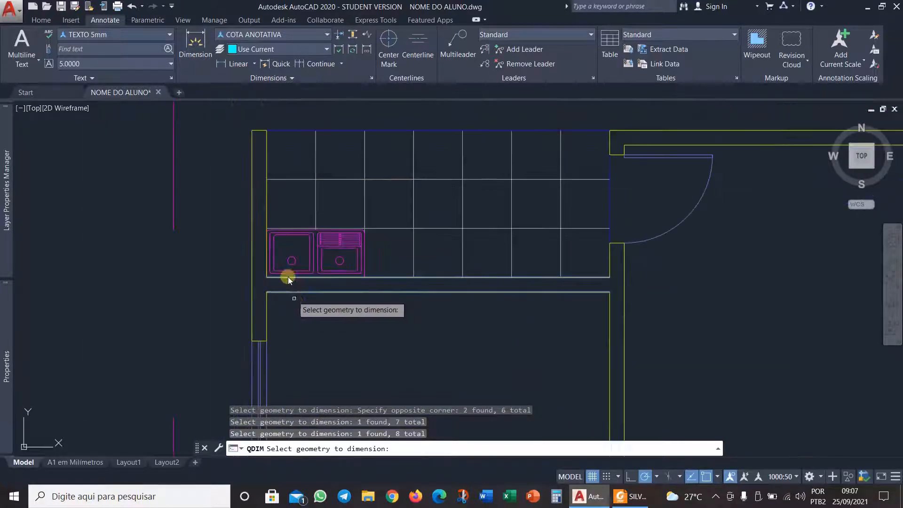
{"action": "left_click", "coordinate": [280, 135]}
{"action": "left_click", "coordinate": [631, 497]}
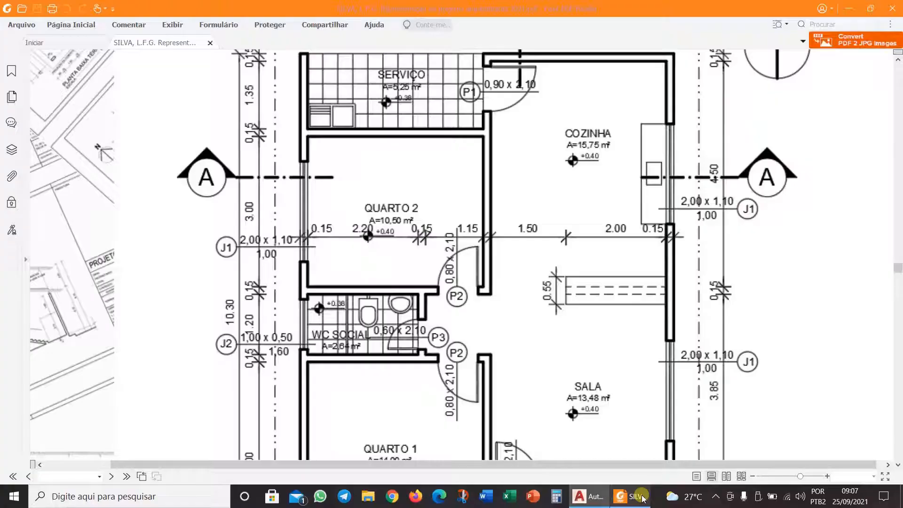
{"action": "scroll", "coordinate": [406, 110], "scroll_direction": "up", "scroll_amount": 3}
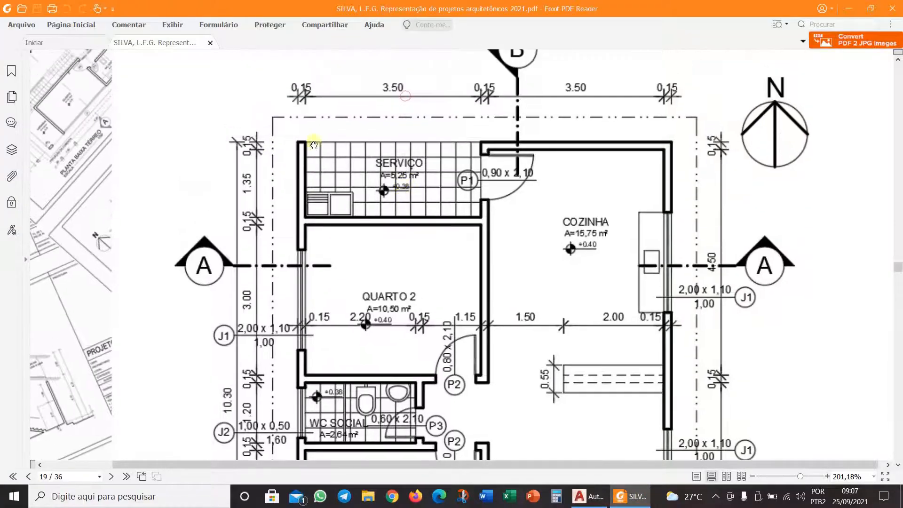
{"action": "left_click", "coordinate": [591, 497]}
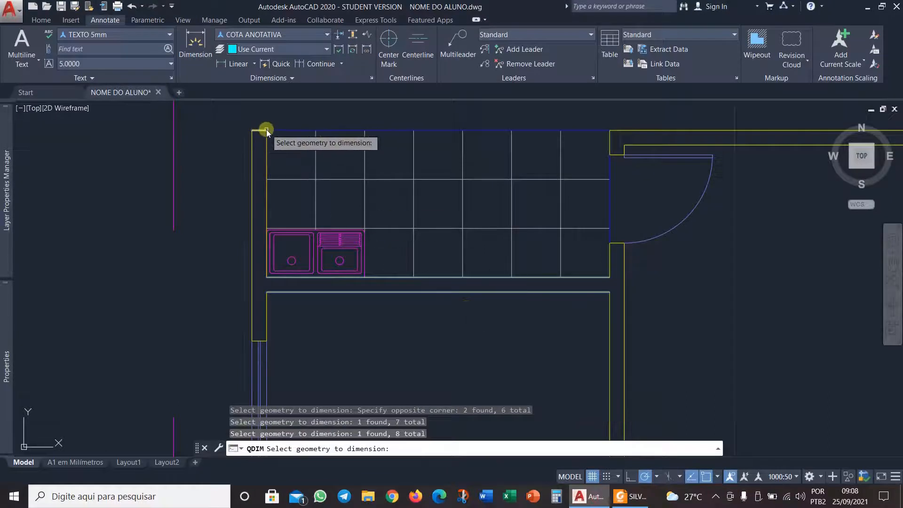
{"action": "left_click", "coordinate": [284, 131]}
{"action": "scroll", "coordinate": [301, 241], "scroll_direction": "down", "scroll_amount": 6}
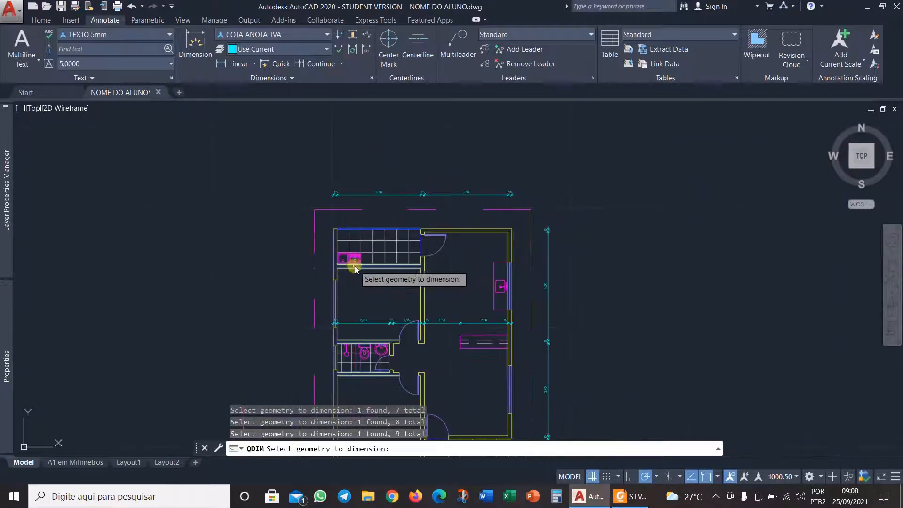
{"action": "key", "text": "Return"}
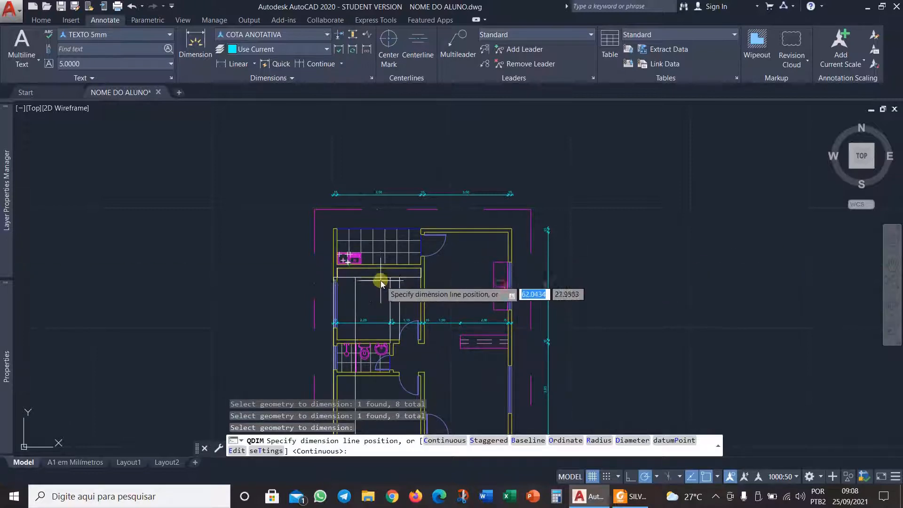
{"action": "left_click", "coordinate": [296, 249]}
Add an overall vertical linear dimension outside the bedroom-side chain, between the service area's and front bedroom's outer wall corners.
{"action": "middle_click_drag", "start_coordinate": [318, 301], "coordinate": [325, 198]}
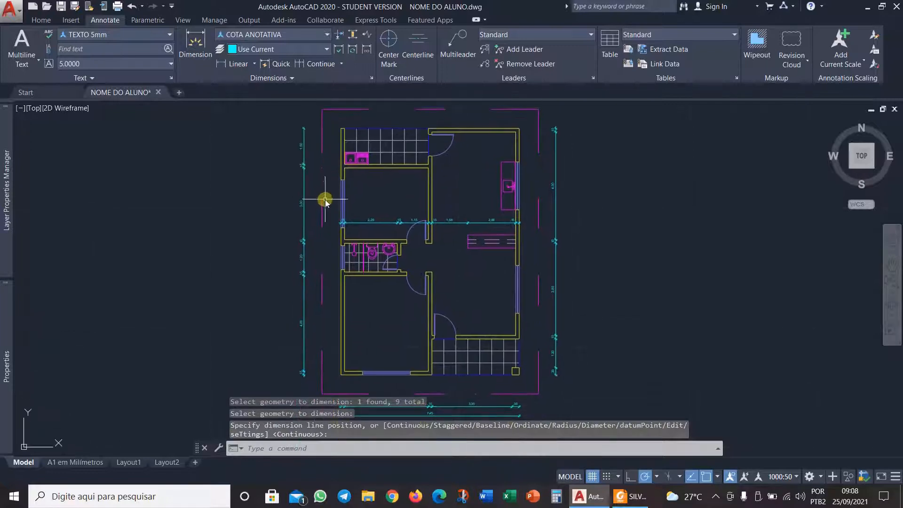
{"action": "left_click", "coordinate": [234, 64]}
{"action": "left_click", "coordinate": [342, 128]}
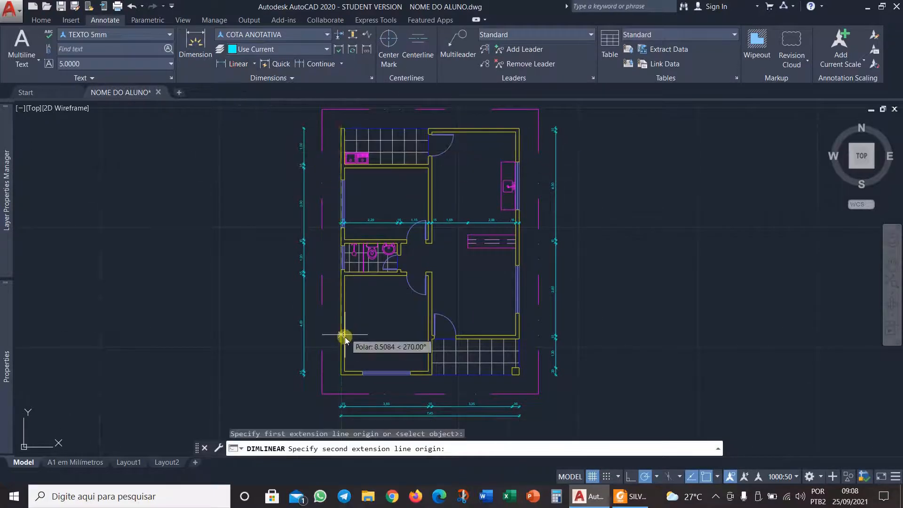
{"action": "left_click", "coordinate": [341, 374]}
{"action": "left_click", "coordinate": [288, 330]}
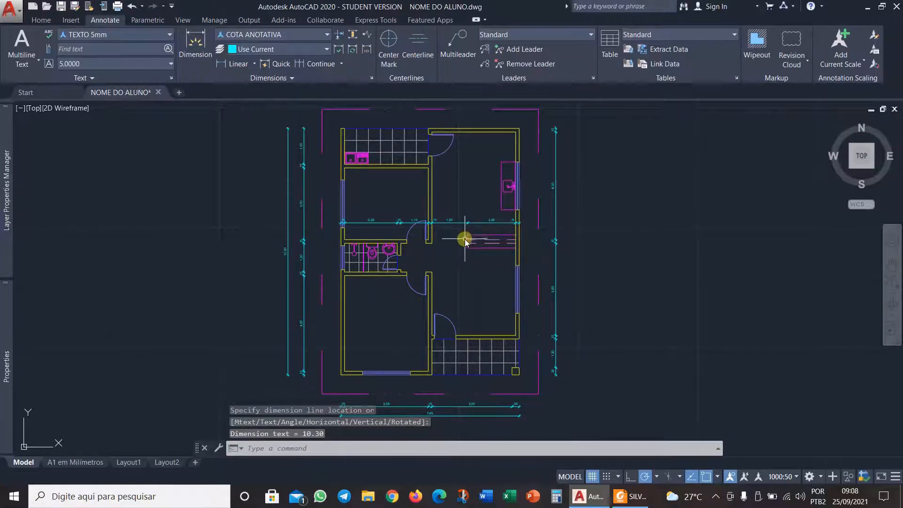
Add a vertical linear dimension for the counter's depth beside its free end.
{"action": "scroll", "coordinate": [464, 240], "scroll_direction": "up", "scroll_amount": 5}
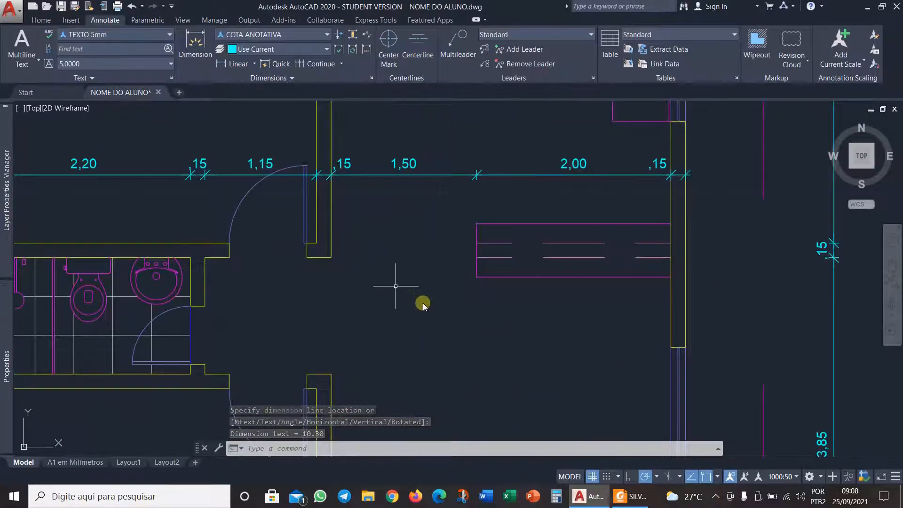
{"action": "key", "text": "Return"}
{"action": "left_click", "coordinate": [478, 225]}
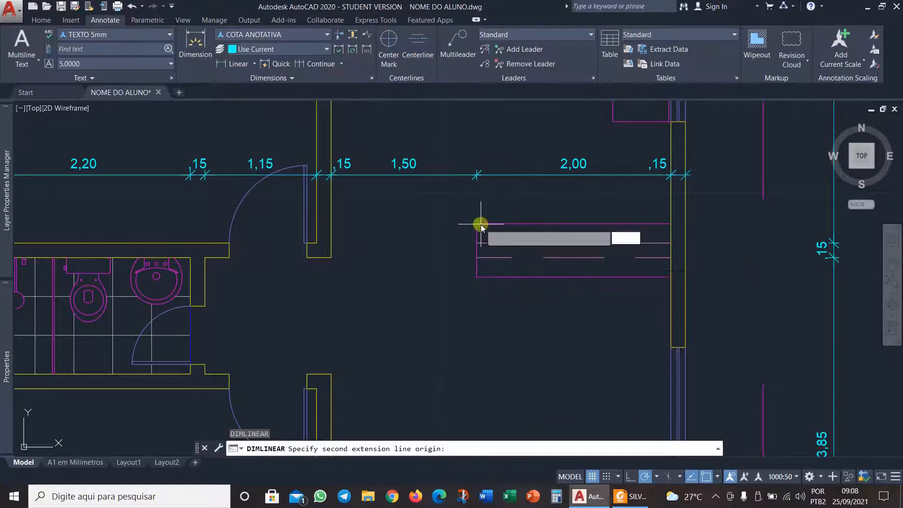
{"action": "left_click", "coordinate": [478, 276]}
{"action": "left_click", "coordinate": [451, 254]}
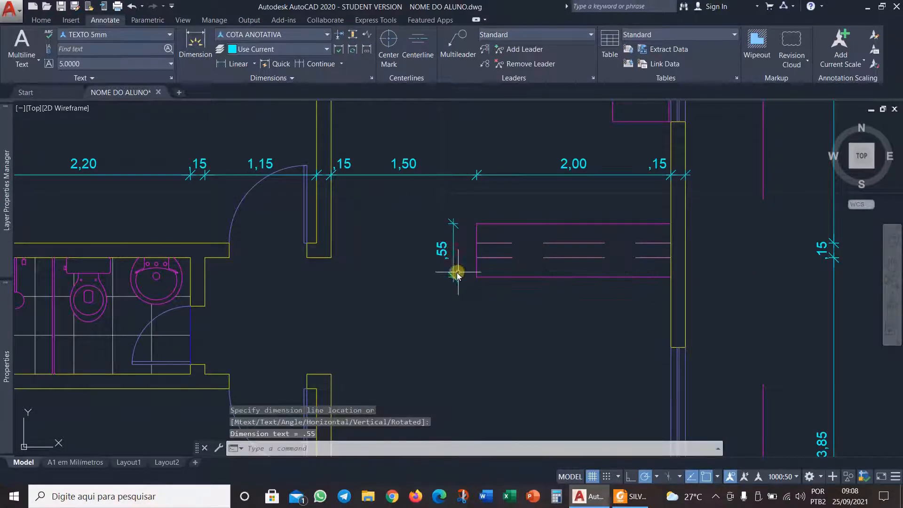
Review the reference PDF's plan from the kitchen to the veranda for its dimensions and room labels.
{"action": "scroll", "coordinate": [457, 273], "scroll_direction": "down", "scroll_amount": 4}
{"action": "scroll", "coordinate": [457, 273], "scroll_direction": "down", "scroll_amount": 3}
{"action": "scroll", "coordinate": [426, 264], "scroll_direction": "up", "scroll_amount": 2}
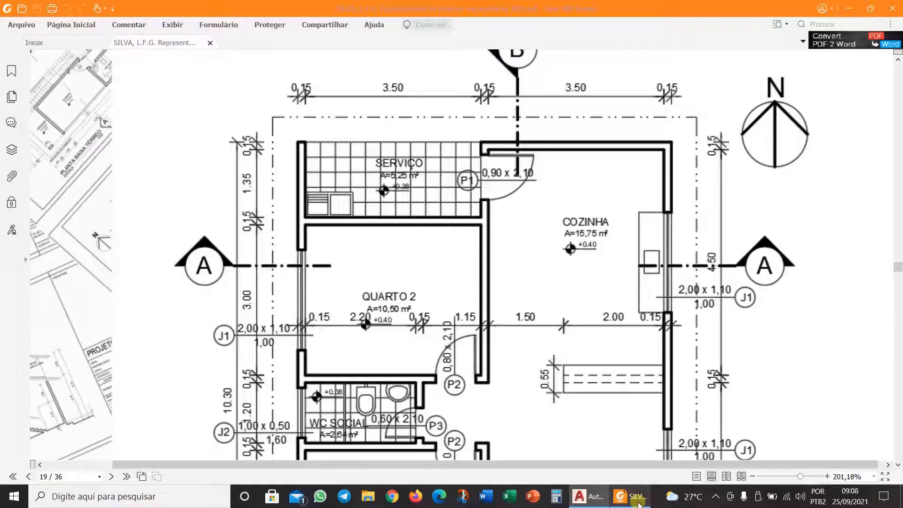
{"action": "left_click", "coordinate": [631, 497]}
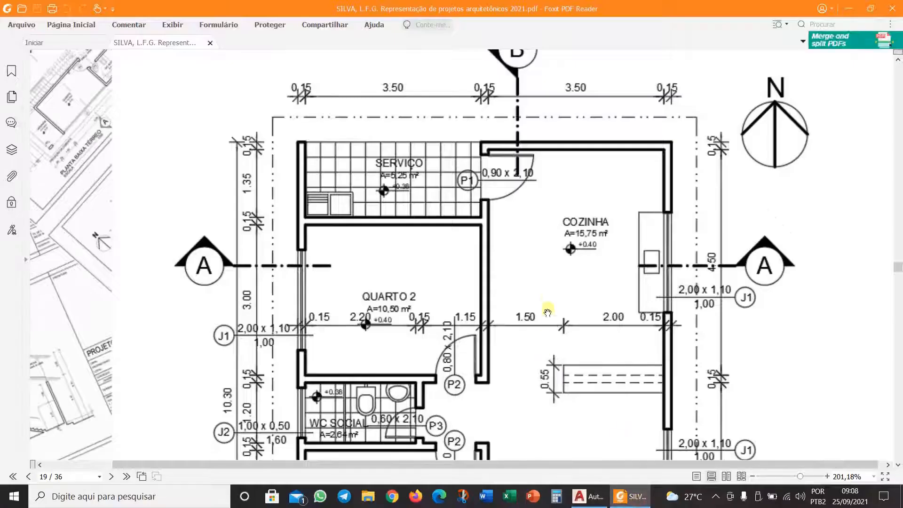
{"action": "scroll", "coordinate": [545, 307], "scroll_direction": "down", "scroll_amount": 3}
{"action": "scroll", "coordinate": [545, 307], "scroll_direction": "down", "scroll_amount": 4}
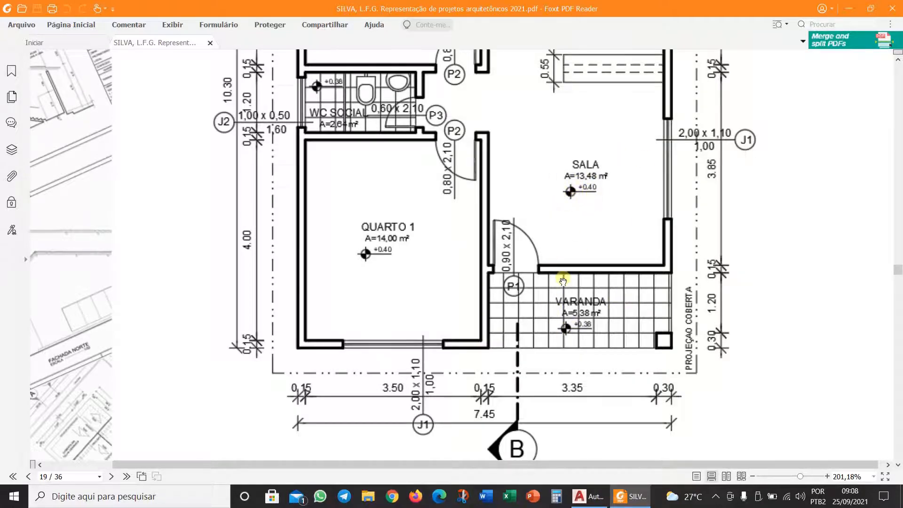
{"action": "key", "text": "alt+Tab"}
Choose one of the annotative TEXTO text styles and make TEXTOS the current layer for labelling the veranda.
{"action": "scroll", "coordinate": [439, 376], "scroll_direction": "up", "scroll_amount": 2}
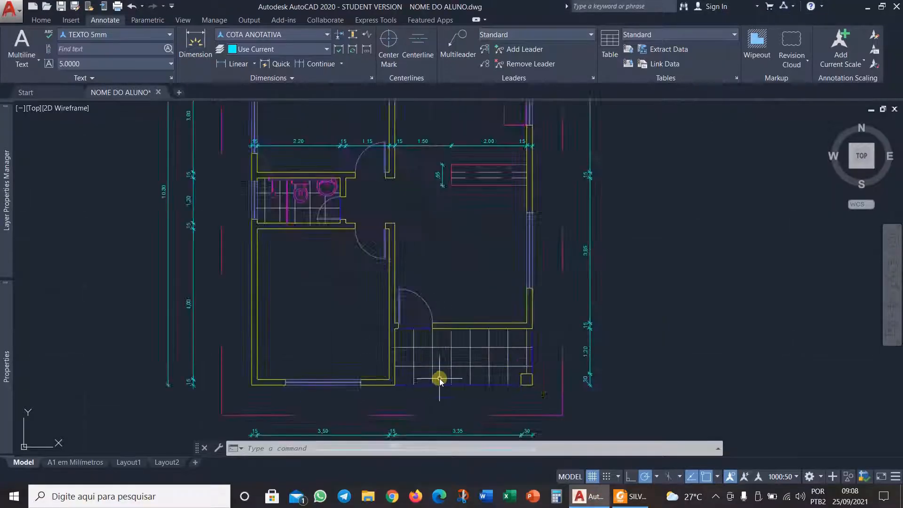
{"action": "scroll", "coordinate": [439, 381], "scroll_direction": "up", "scroll_amount": 5}
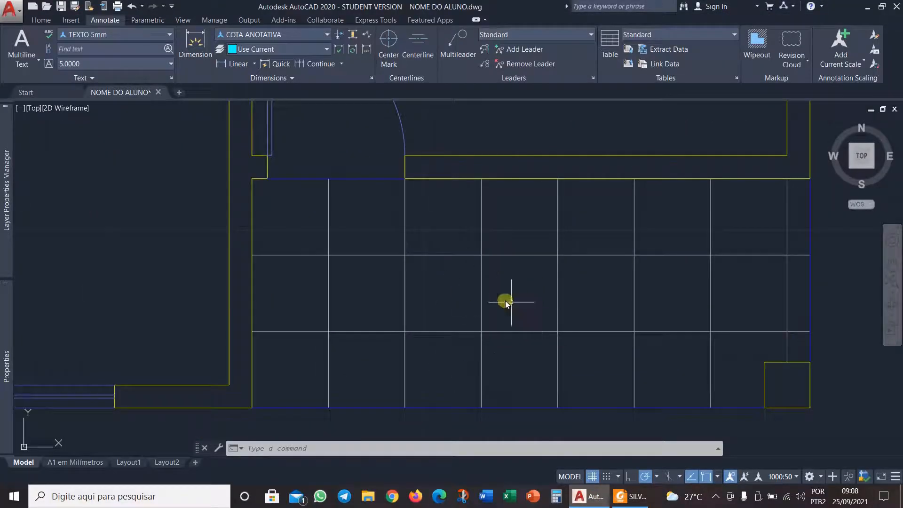
{"action": "left_click", "coordinate": [123, 35]}
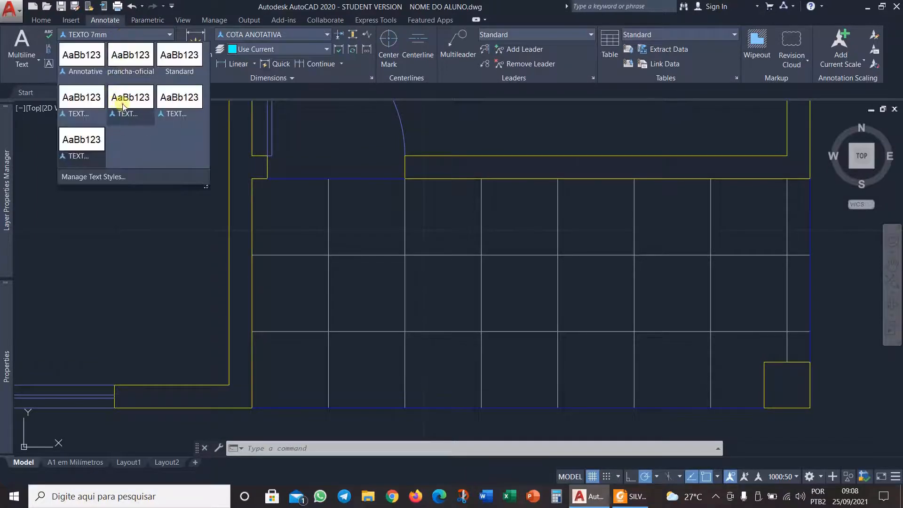
{"action": "left_click", "coordinate": [123, 105]}
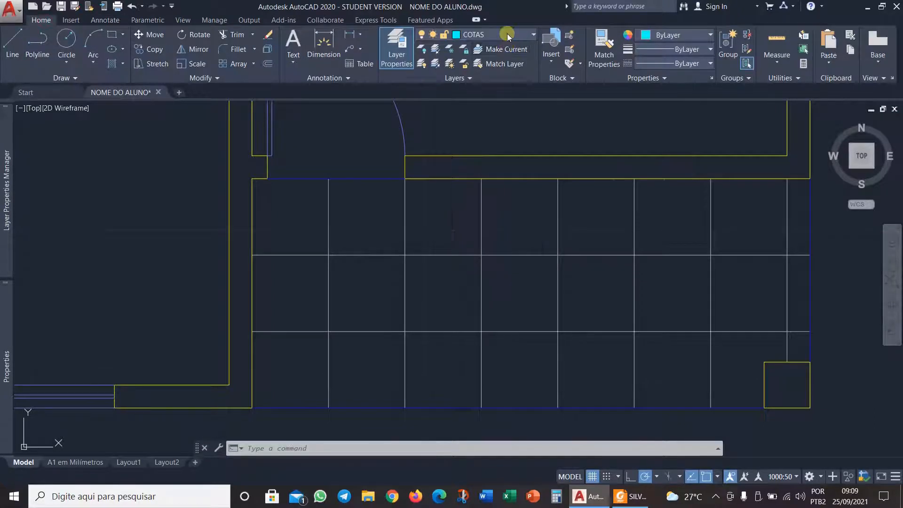
{"action": "left_click", "coordinate": [508, 33]}
{"action": "left_click", "coordinate": [494, 232]}
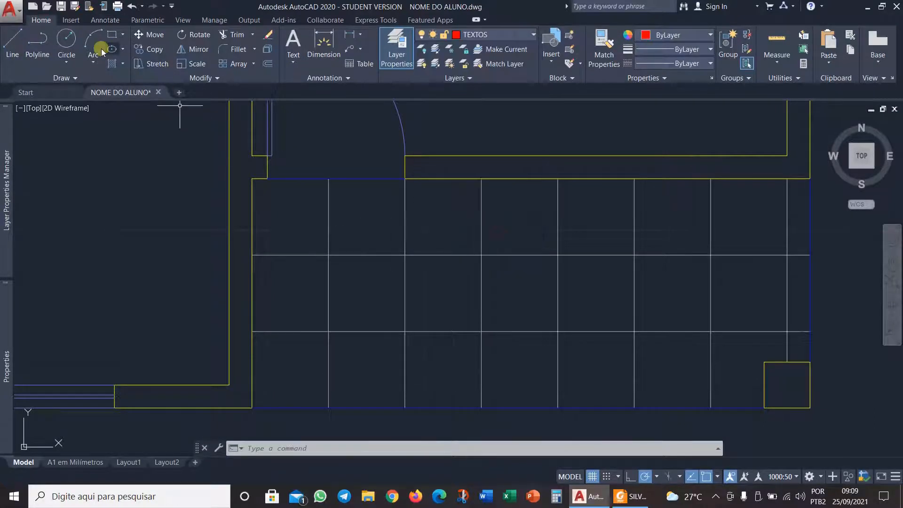
Add multiline text in the middle of the veranda in style TEXTO 3mm, reading VARANDA with A=m² on a second line.
{"action": "left_click", "coordinate": [104, 20]}
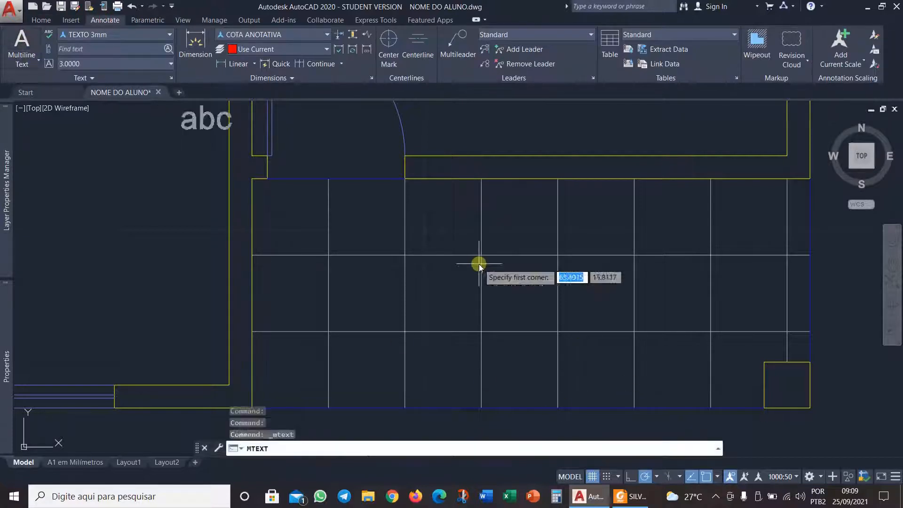
{"action": "left_click", "coordinate": [389, 221]}
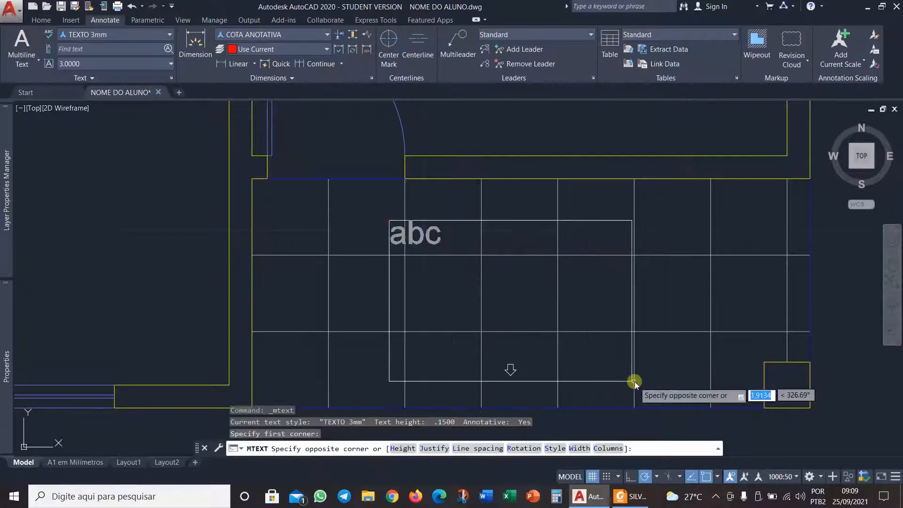
{"action": "left_click", "coordinate": [655, 350]}
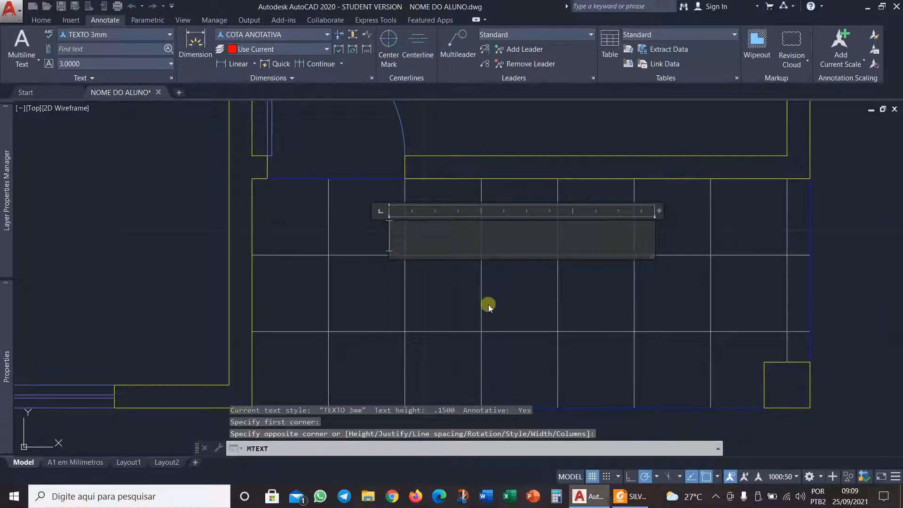
{"action": "left_click", "coordinate": [632, 497]}
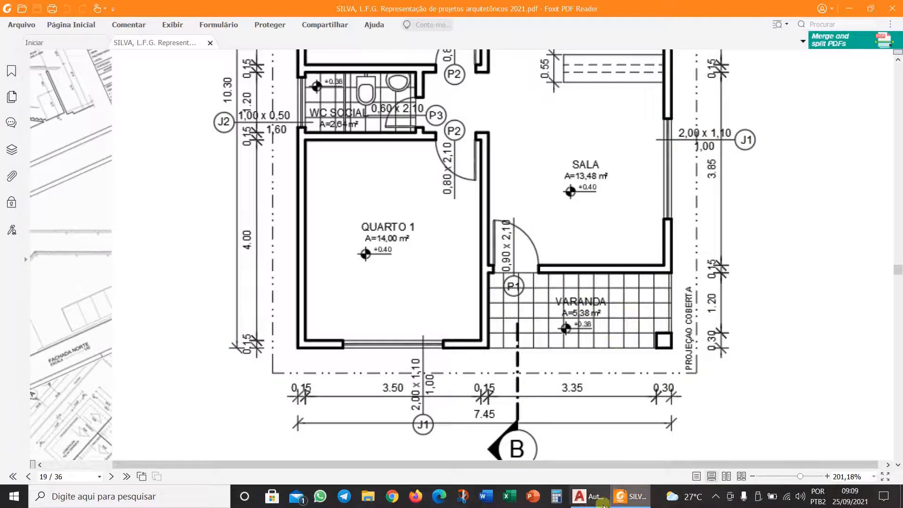
{"action": "left_click", "coordinate": [588, 497]}
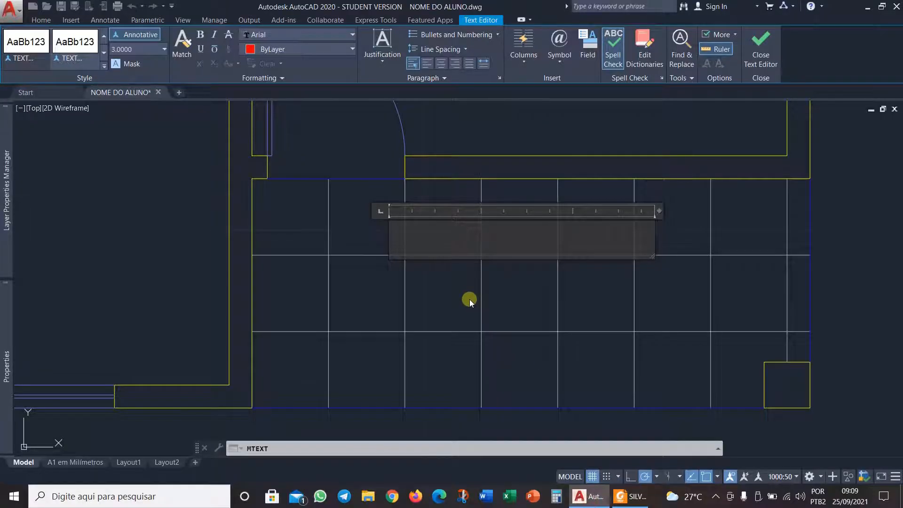
{"action": "type", "text": "VARANDA"}
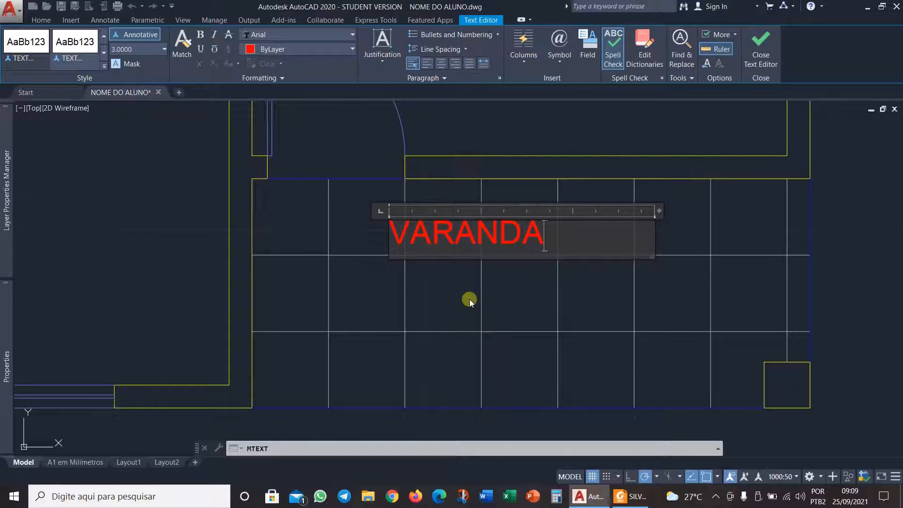
{"action": "key", "text": "Return"}
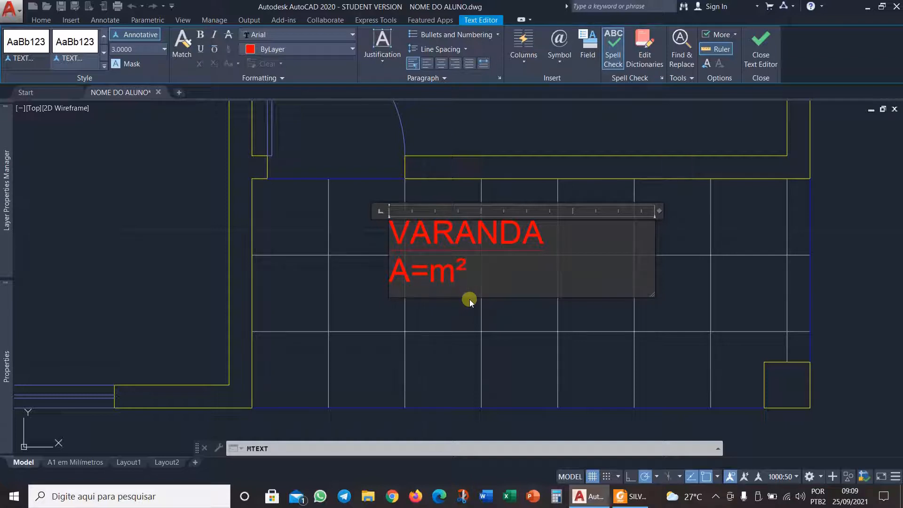
Center both lines of the veranda label within its text frame.
{"action": "left_click", "coordinate": [433, 66]}
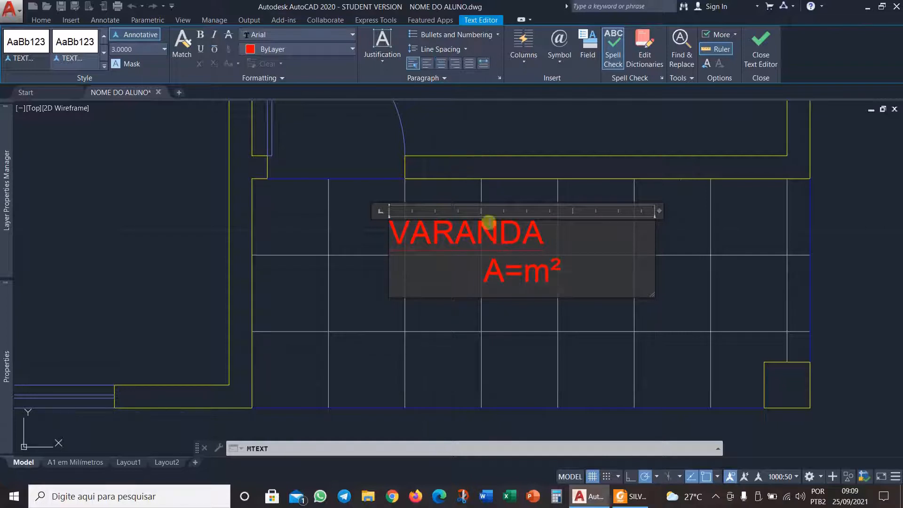
{"action": "left_click", "coordinate": [488, 222]}
{"action": "left_click", "coordinate": [443, 63]}
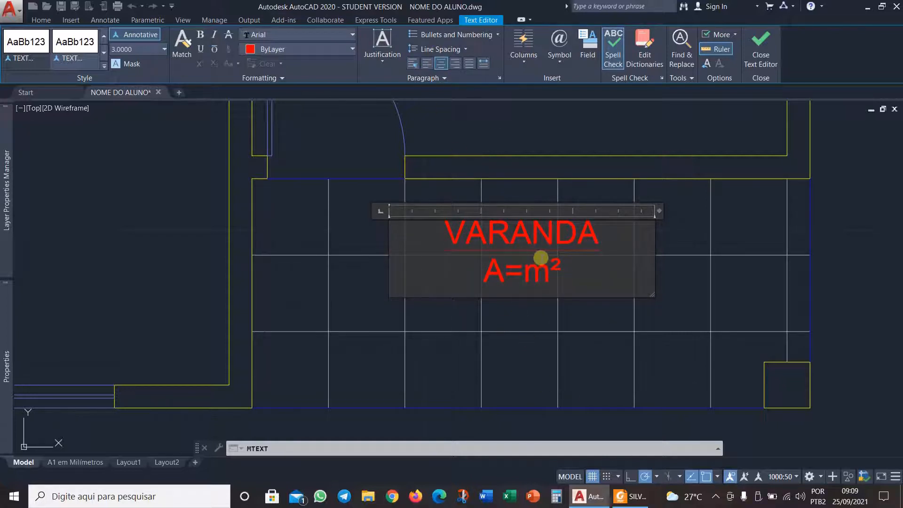
Set the A=m² line's text height to 2 following the lettering table on PDF page 32, and leave a gap before m² for the value.
{"action": "left_click_drag", "start_coordinate": [564, 269], "coordinate": [476, 268]}
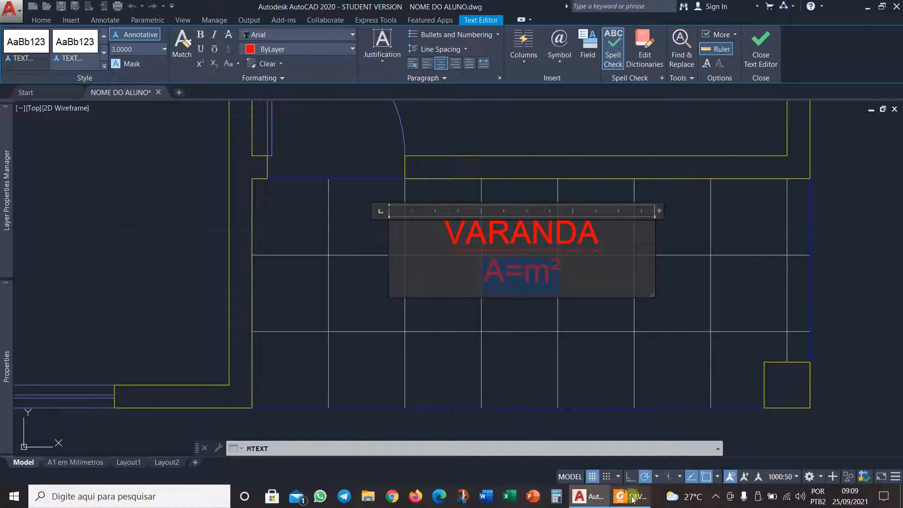
{"action": "left_click", "coordinate": [633, 498]}
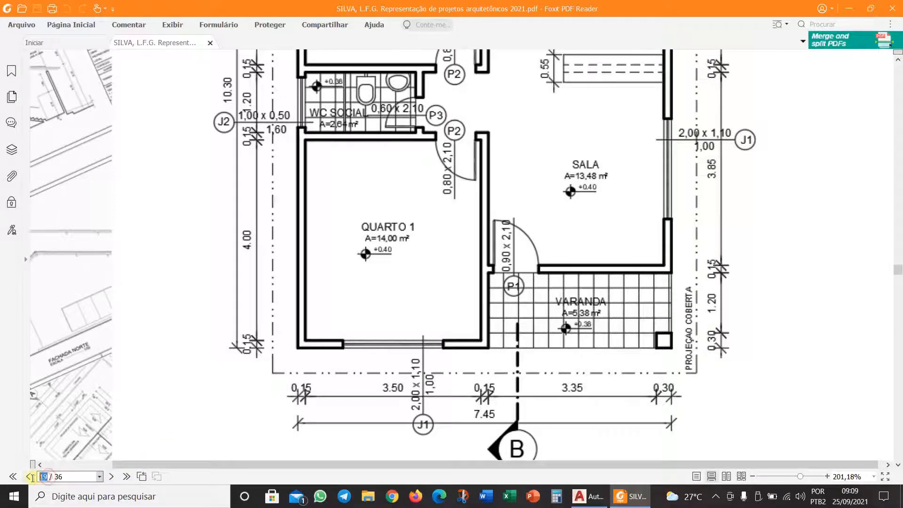
{"action": "type", "text": "32"}
{"action": "key", "text": "Return"}
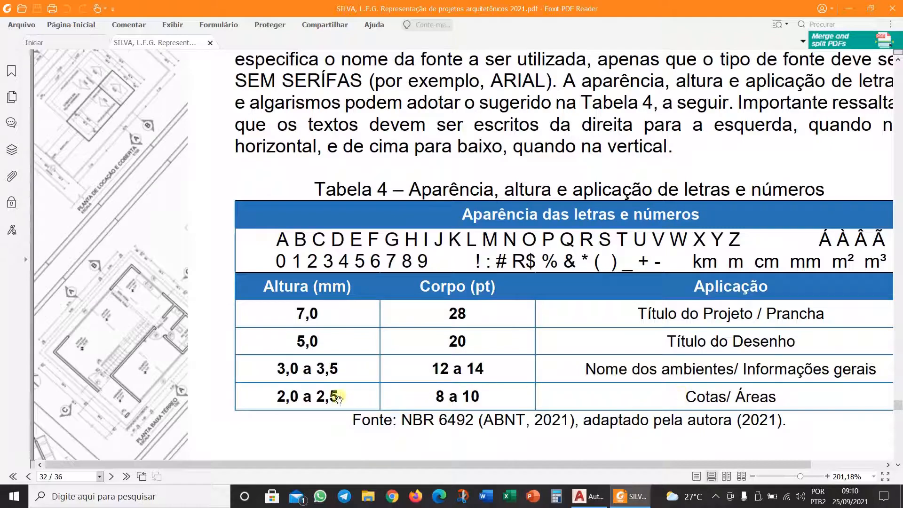
{"action": "left_click", "coordinate": [588, 496]}
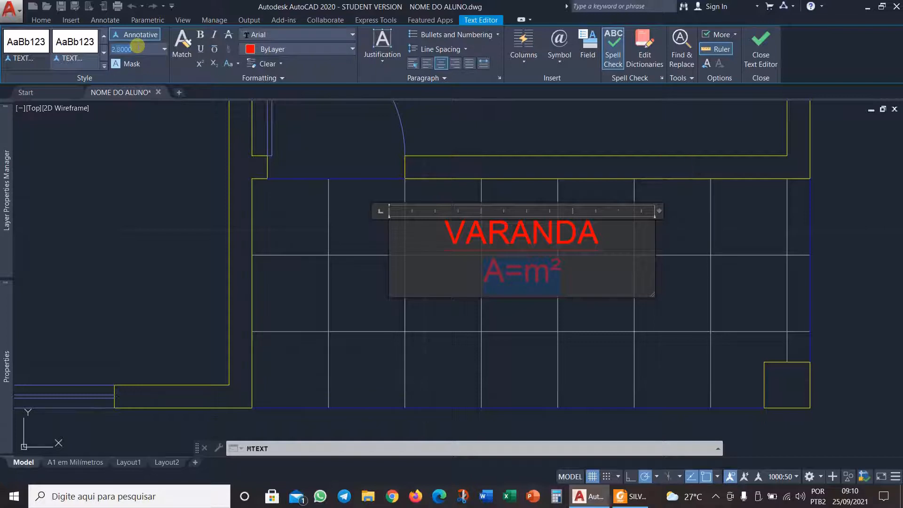
{"action": "key", "text": "Return"}
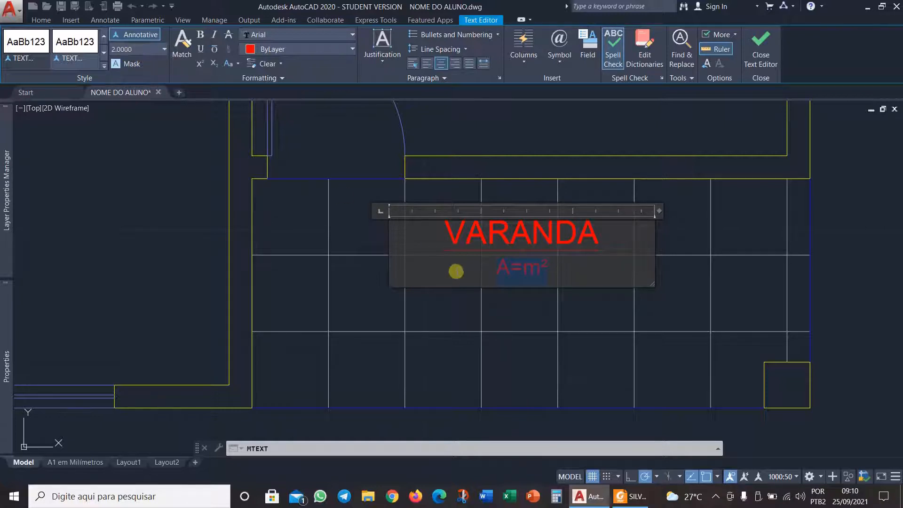
{"action": "left_click", "coordinate": [526, 272]}
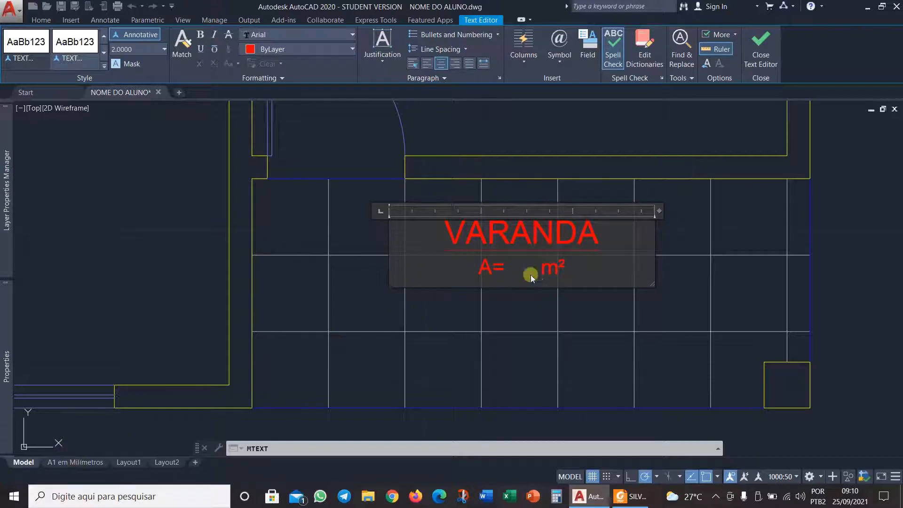
{"action": "left_click", "coordinate": [761, 47]}
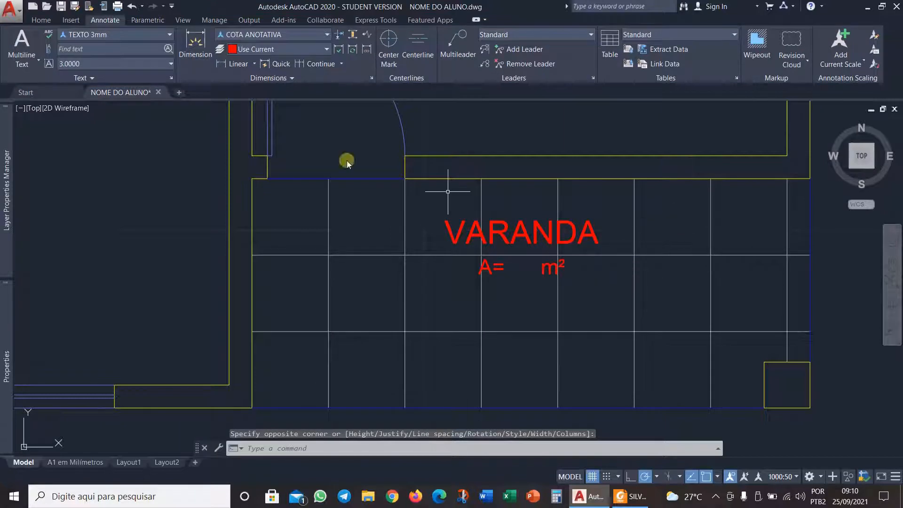
Measure the veranda's floor area by tracing its corners and going around the corner pillar.
{"action": "left_click", "coordinate": [41, 20]}
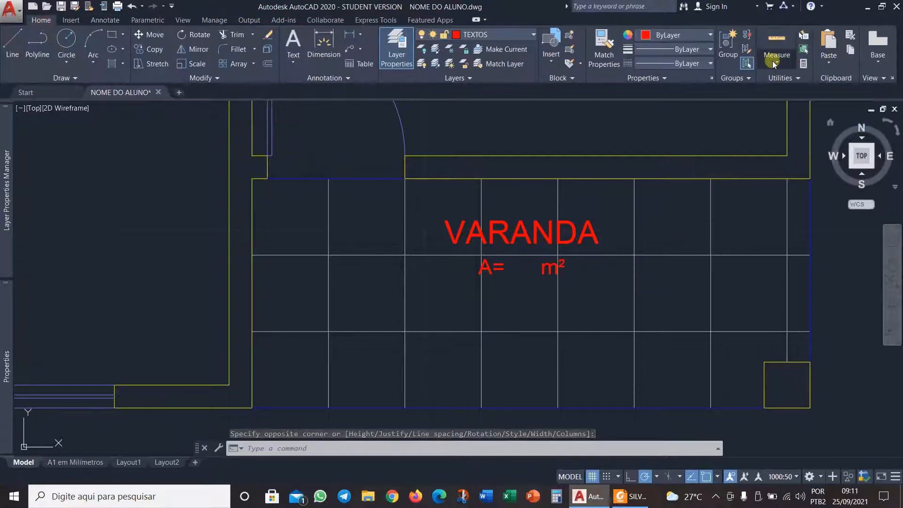
{"action": "left_click", "coordinate": [774, 64]}
{"action": "left_click", "coordinate": [787, 175]}
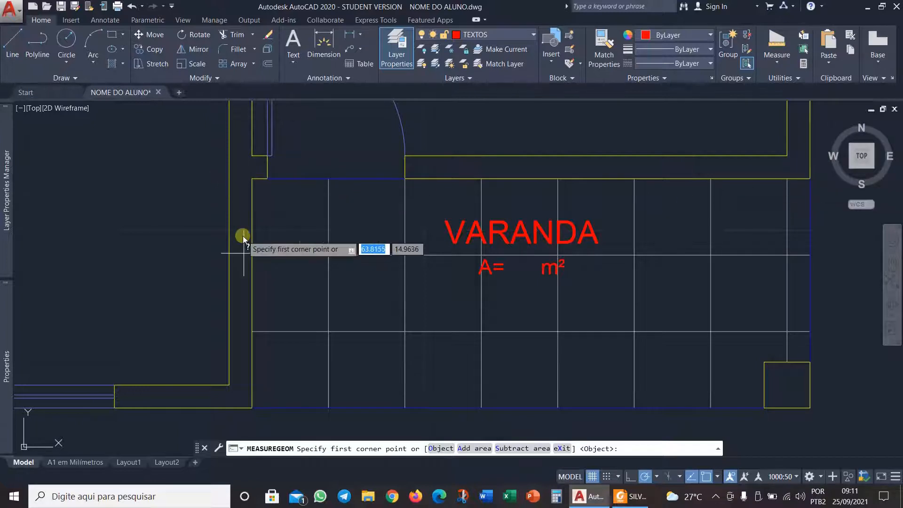
{"action": "left_click", "coordinate": [810, 179]}
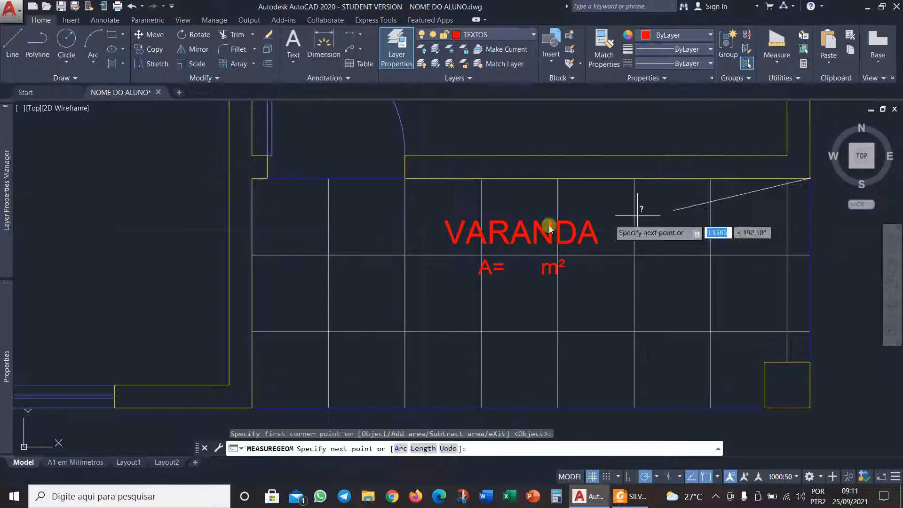
{"action": "left_click", "coordinate": [254, 179]}
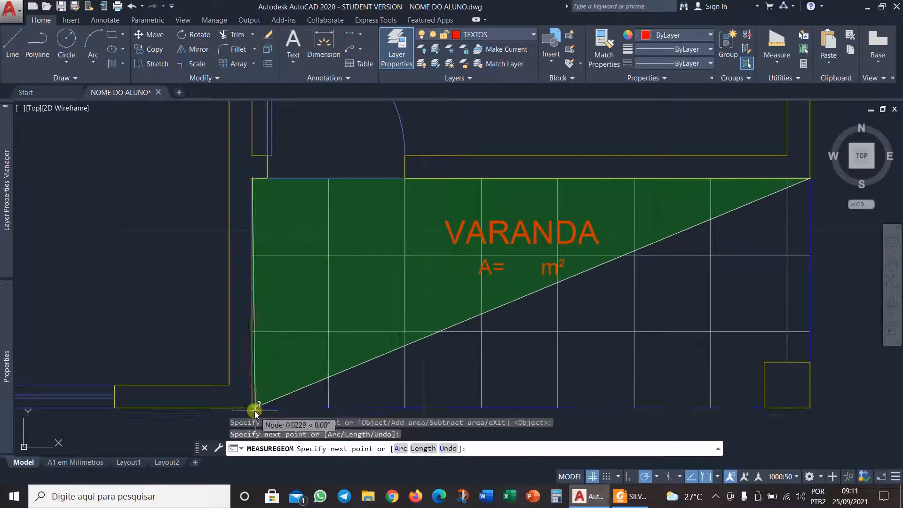
{"action": "left_click", "coordinate": [254, 410]}
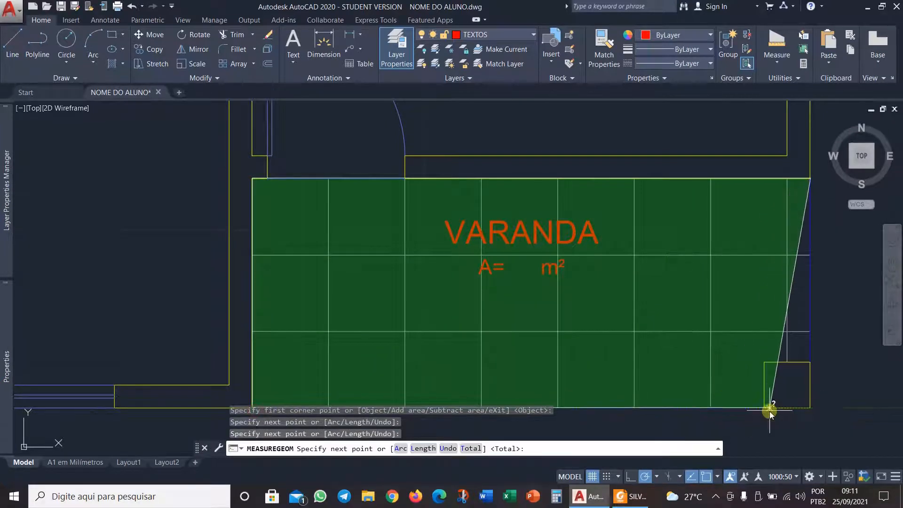
{"action": "left_click", "coordinate": [767, 409]}
{"action": "left_click", "coordinate": [765, 363]}
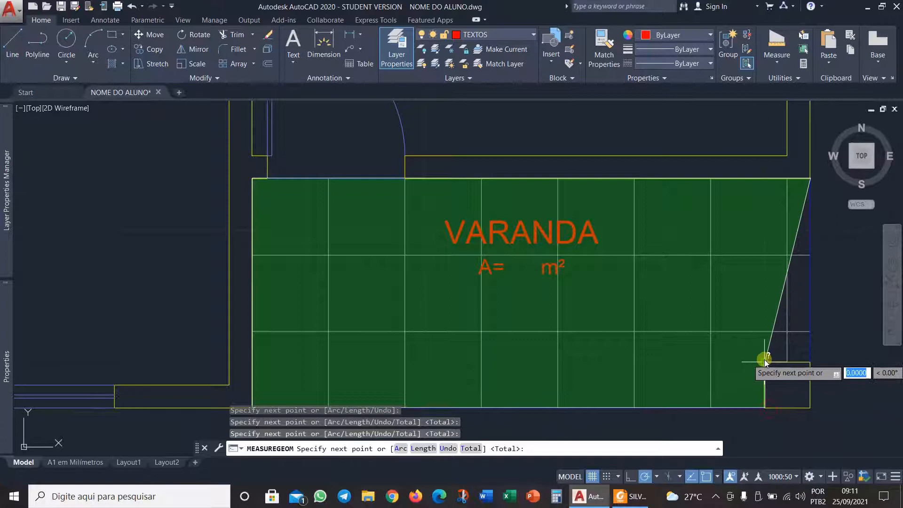
{"action": "left_click", "coordinate": [814, 363]}
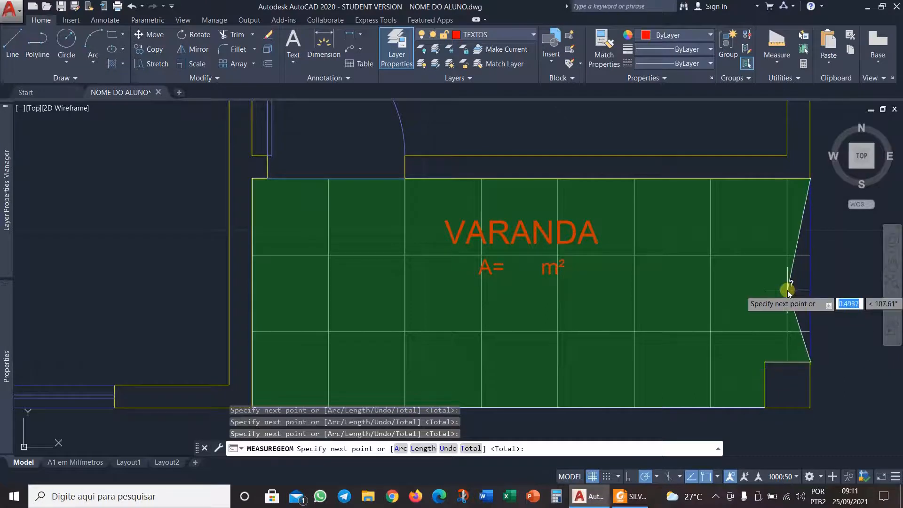
{"action": "key", "text": "Return"}
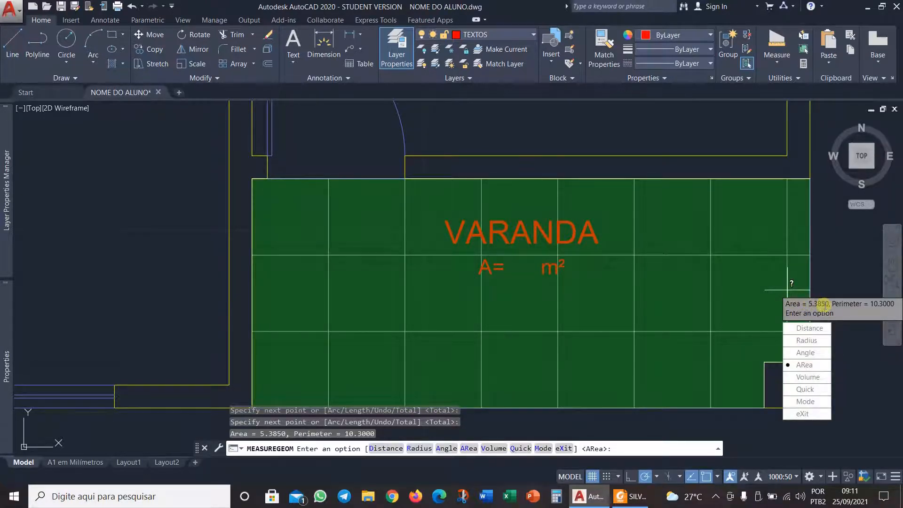
Compare the measured area with the veranda label in the floor plan on PDF page 19, and end the measurement.
{"action": "left_click", "coordinate": [631, 496]}
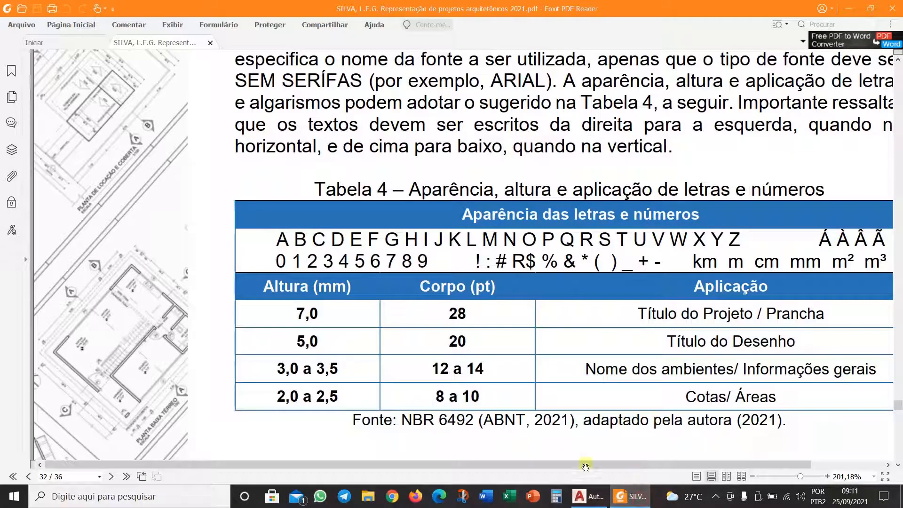
{"action": "left_click", "coordinate": [47, 476]}
{"action": "type", "text": "19"}
{"action": "key", "text": "Return"}
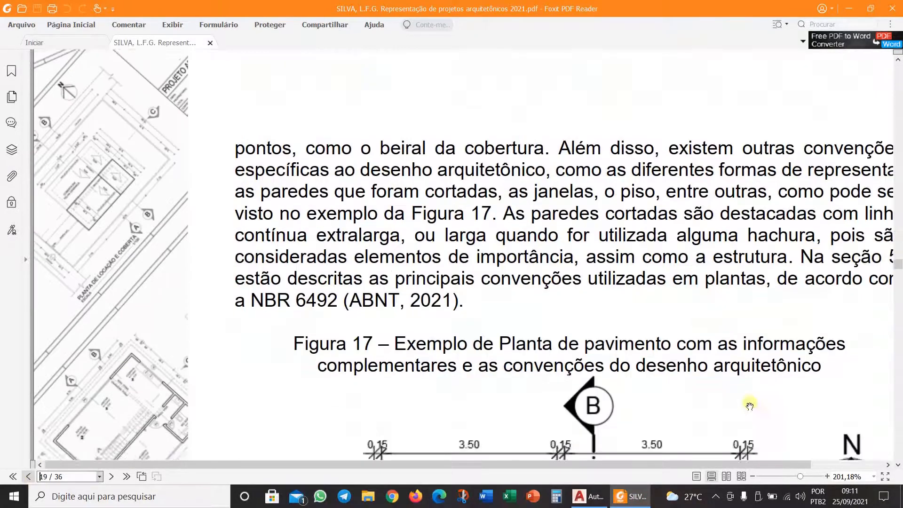
{"action": "scroll", "coordinate": [750, 406], "scroll_direction": "down", "scroll_amount": 12}
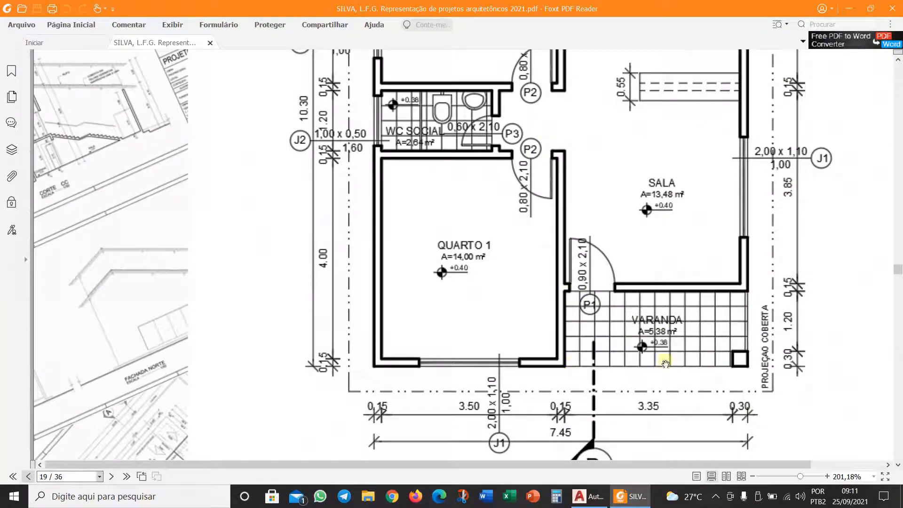
{"action": "left_click", "coordinate": [589, 497]}
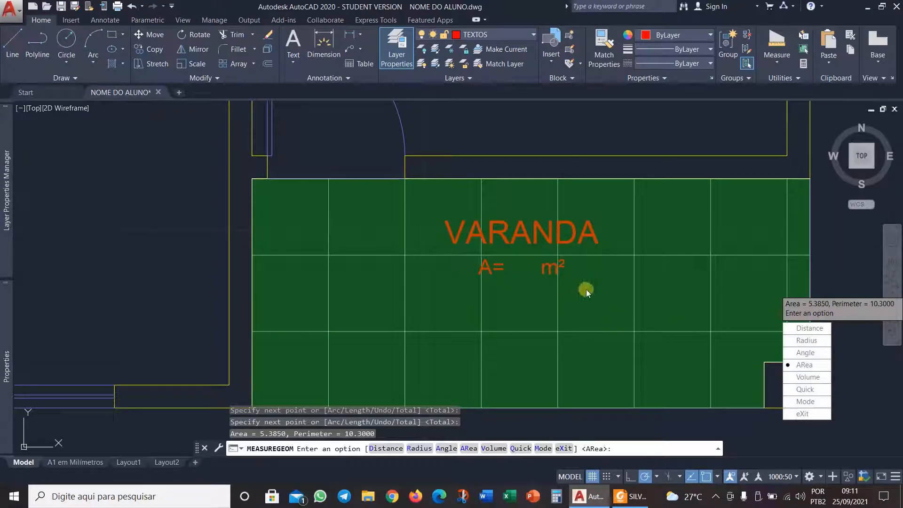
{"action": "left_click", "coordinate": [803, 413]}
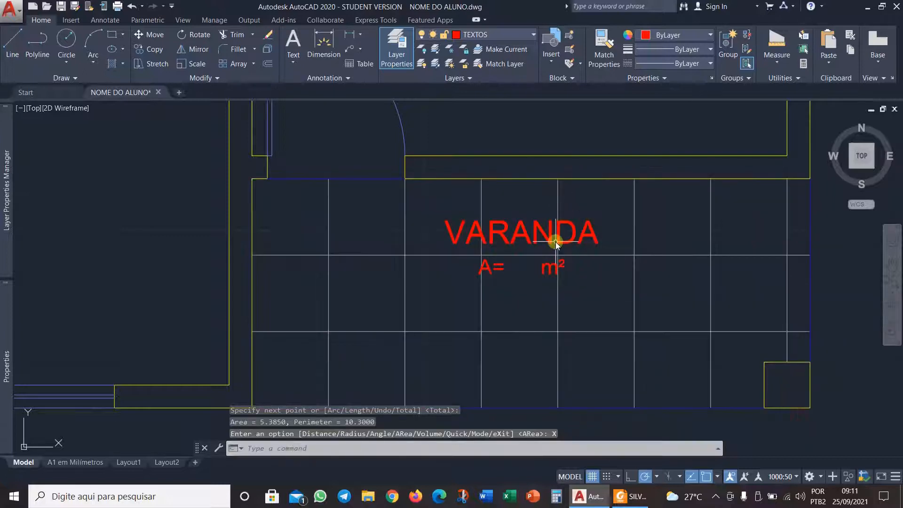
Complete the veranda label's second line as A=5,385m² without extra spaces, and check it against the reference PDF's plan.
{"action": "left_click", "coordinate": [535, 233]}
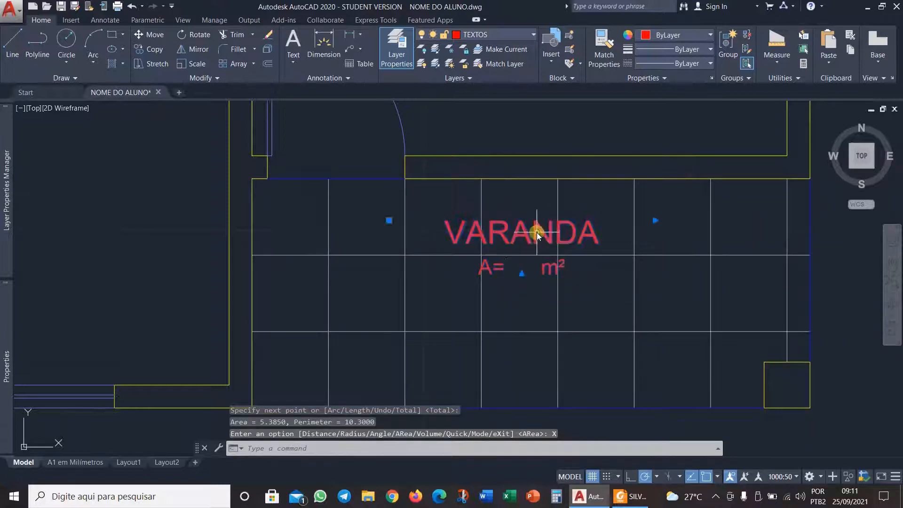
{"action": "double_click", "coordinate": [509, 271]}
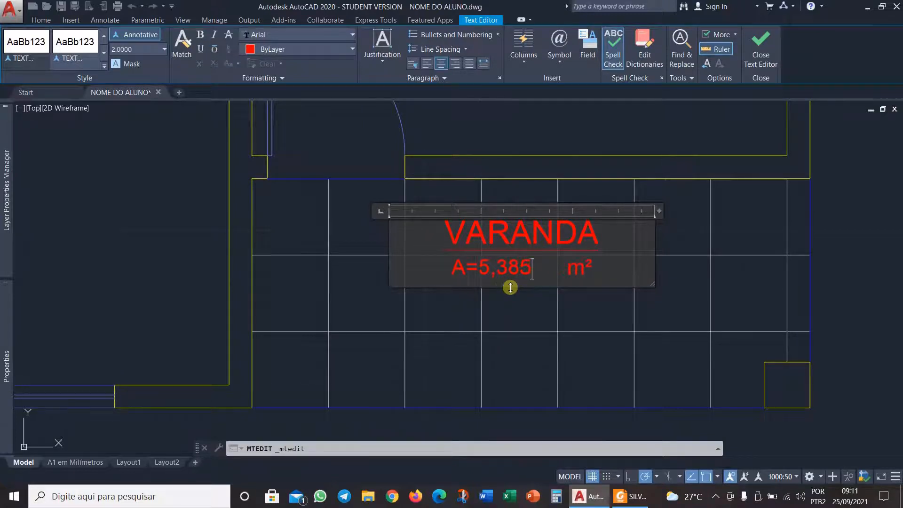
{"action": "key", "text": "Delete"}
{"action": "key", "text": "Delete"}
{"action": "key", "text": "Delete"}
{"action": "key", "text": "Delete"}
{"action": "key", "text": "Delete"}
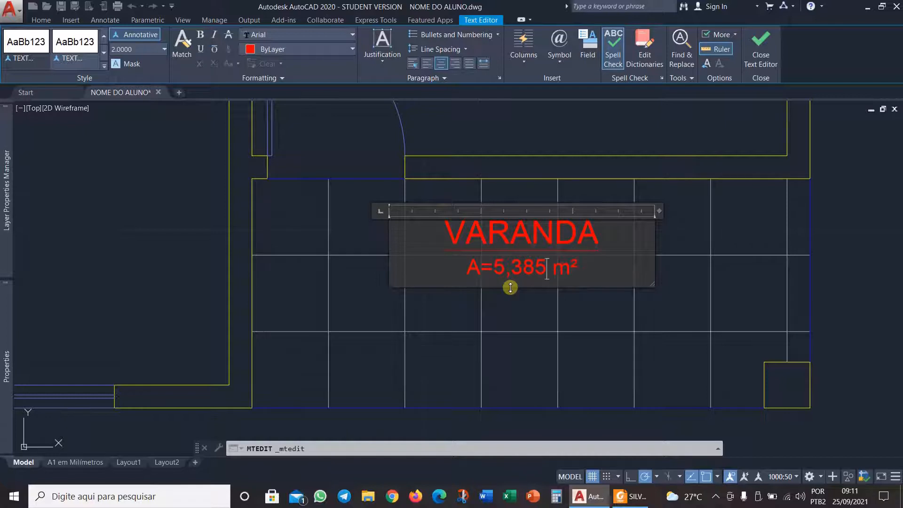
{"action": "key", "text": "Delete"}
{"action": "left_click", "coordinate": [792, 327]}
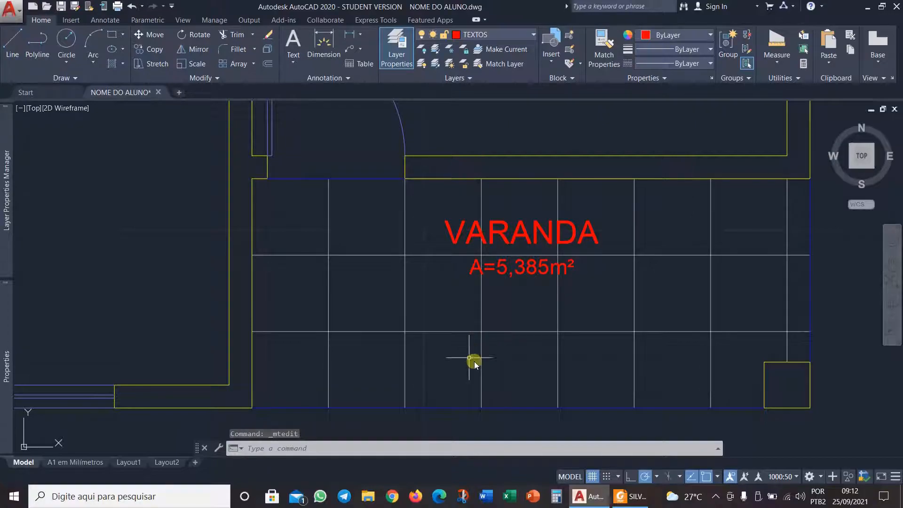
{"action": "left_click", "coordinate": [633, 496]}
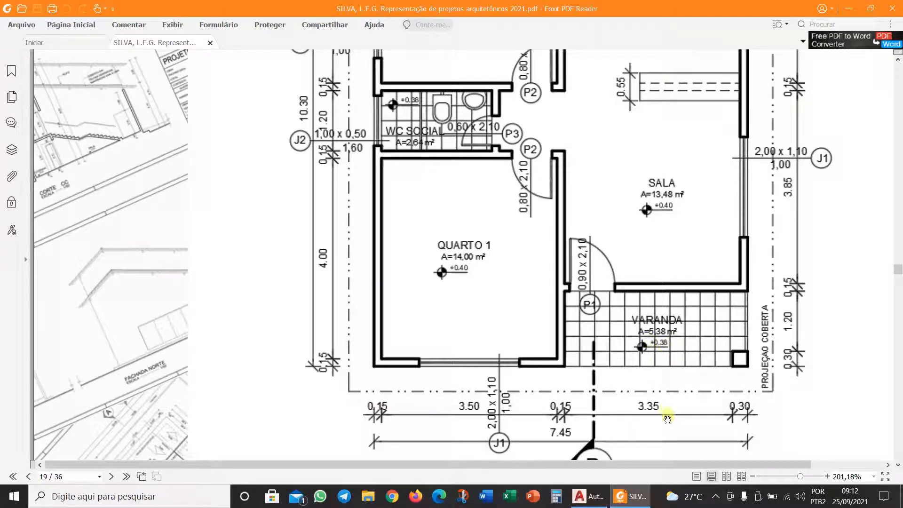
{"action": "left_click", "coordinate": [589, 497]}
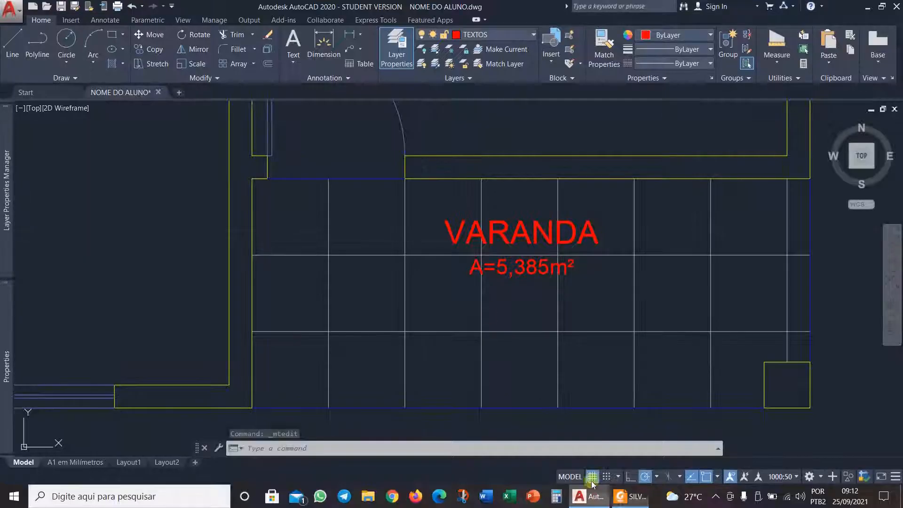
Check the level-mark symbol for floor plans in Figura 31 on page 33 of the reference PDF, and return to the AutoCAD drawing.
{"action": "left_click", "coordinate": [631, 496]}
{"action": "left_click", "coordinate": [57, 476]}
{"action": "type", "text": "33"}
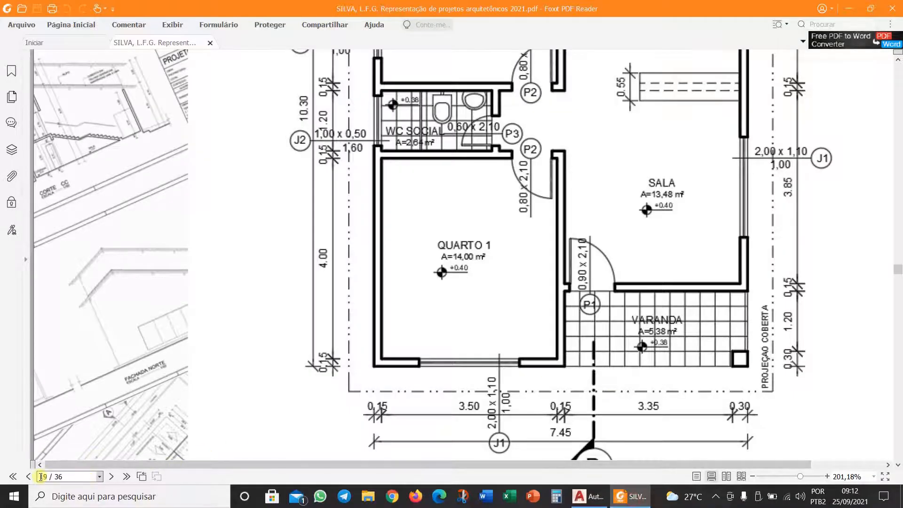
{"action": "key", "text": "Return"}
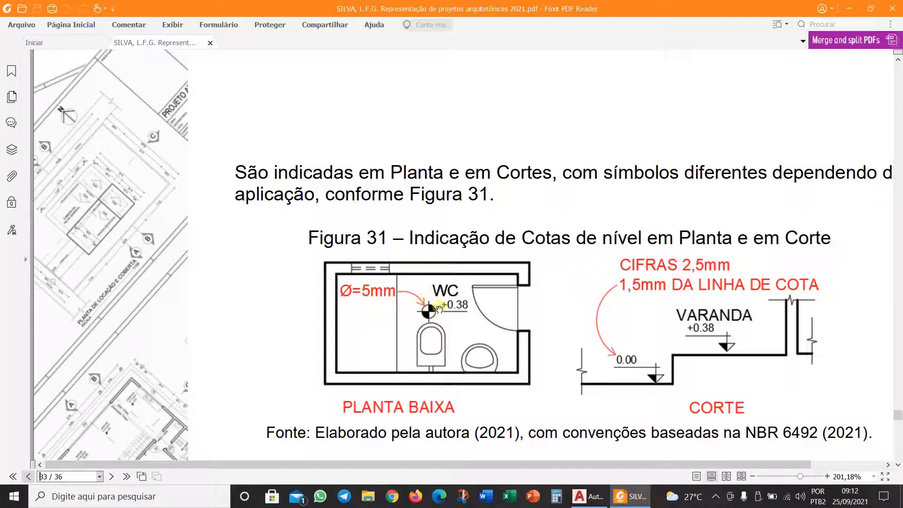
{"action": "left_click", "coordinate": [588, 498]}
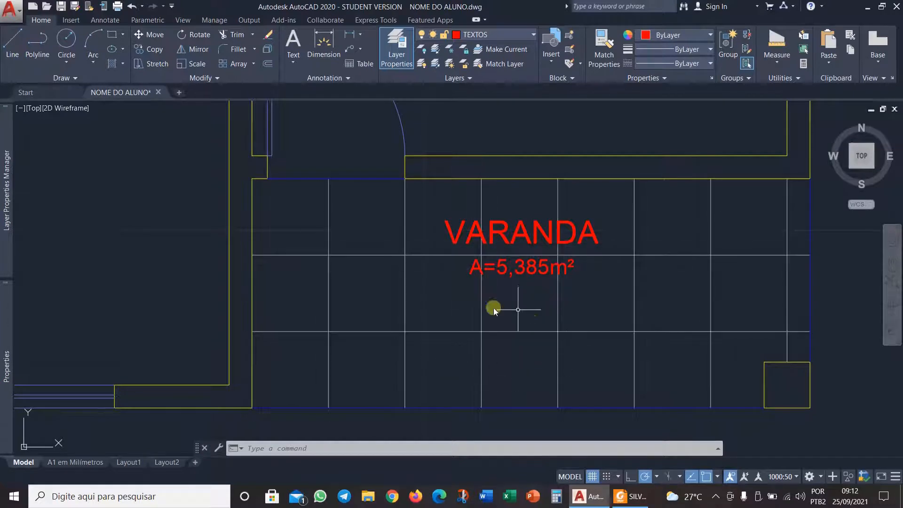
Examine the existing north symbol and slope marks of the roof plan beside the ground-floor plan.
{"action": "scroll", "coordinate": [489, 325], "scroll_direction": "down", "scroll_amount": 5}
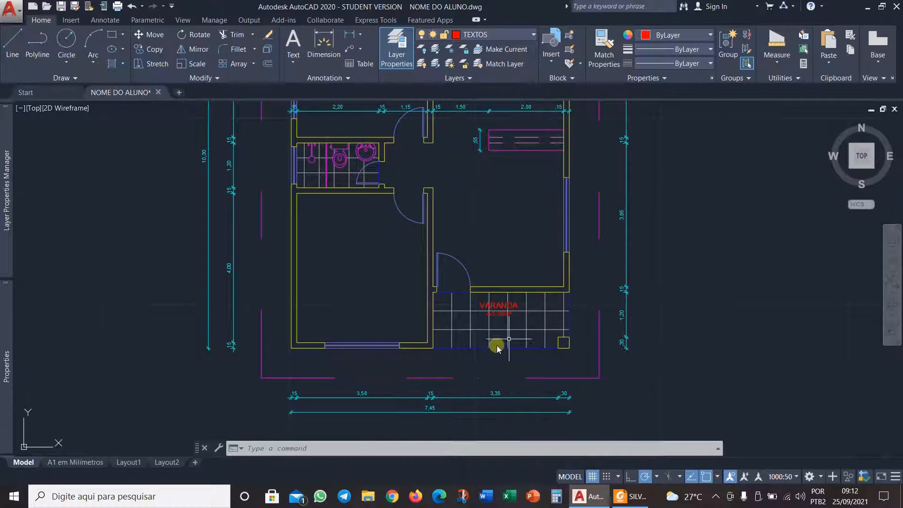
{"action": "left_click", "coordinate": [540, 354]}
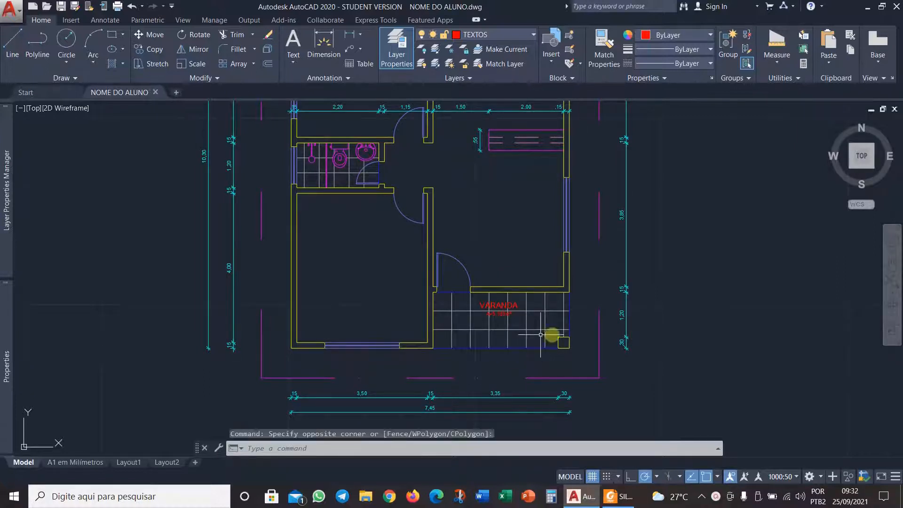
{"action": "scroll", "coordinate": [483, 342], "scroll_direction": "down", "scroll_amount": 4}
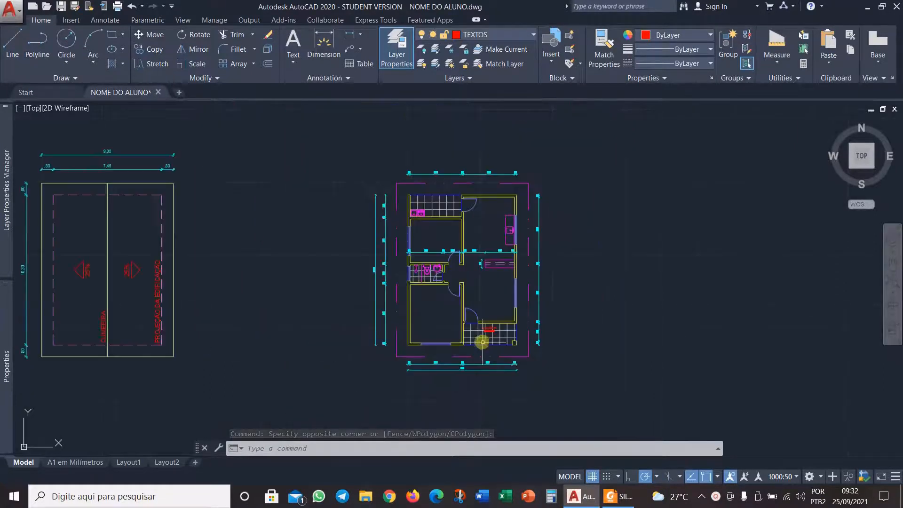
{"action": "middle_click_drag", "start_coordinate": [195, 264], "coordinate": [383, 302]}
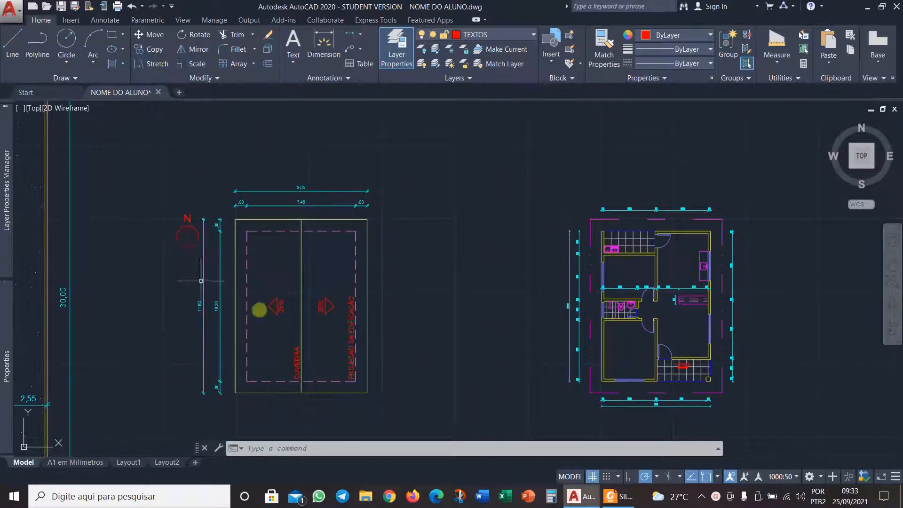
{"action": "mouse_move", "coordinate": [714, 379]}
{"action": "middle_mouse_down"}
{"action": "mouse_move", "coordinate": [647, 358]}
{"action": "mouse_move", "coordinate": [524, 353]}
{"action": "middle_mouse_up"}
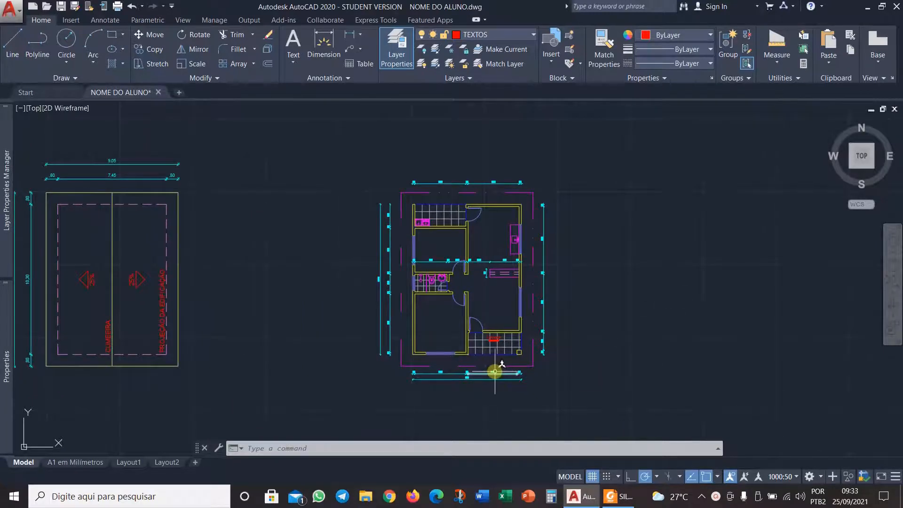
{"action": "scroll", "coordinate": [490, 365], "scroll_direction": "up", "scroll_amount": 3}
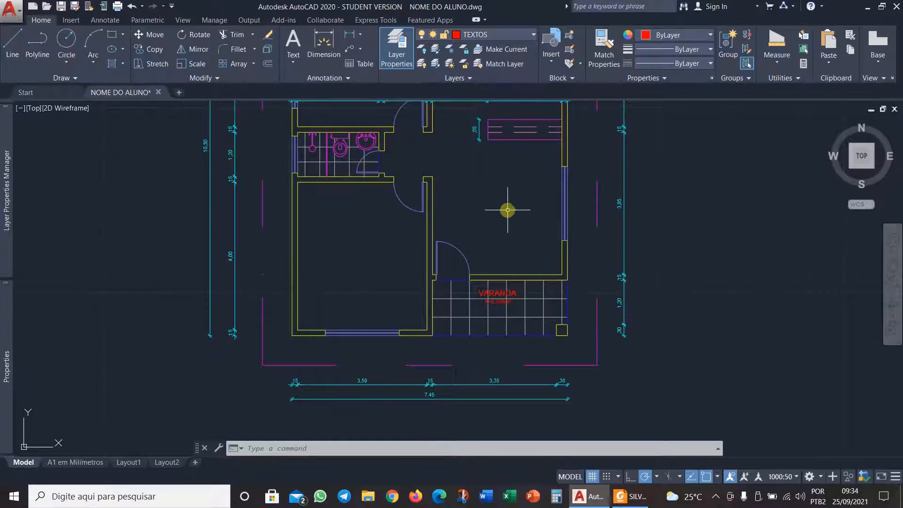
{"action": "scroll", "coordinate": [345, 277], "scroll_direction": "down", "scroll_amount": 4}
{"action": "mouse_move", "coordinate": [238, 238]}
{"action": "middle_mouse_down"}
{"action": "mouse_move", "coordinate": [373, 286]}
{"action": "mouse_move", "coordinate": [585, 314]}
{"action": "middle_mouse_up"}
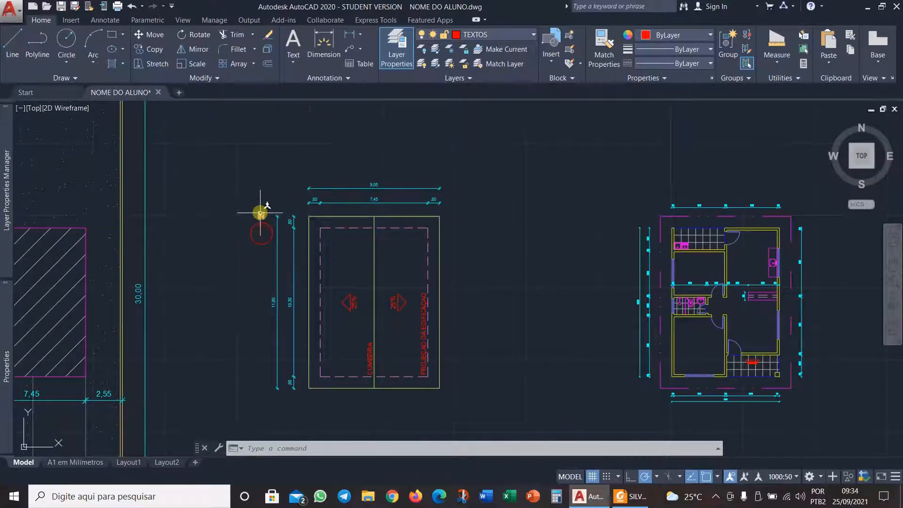
Make layer 0 current, with the empty area beside the ground-floor plan in view.
{"action": "middle_click_drag", "start_coordinate": [574, 328], "coordinate": [287, 245]}
{"action": "scroll", "coordinate": [473, 298], "scroll_direction": "up", "scroll_amount": 2}
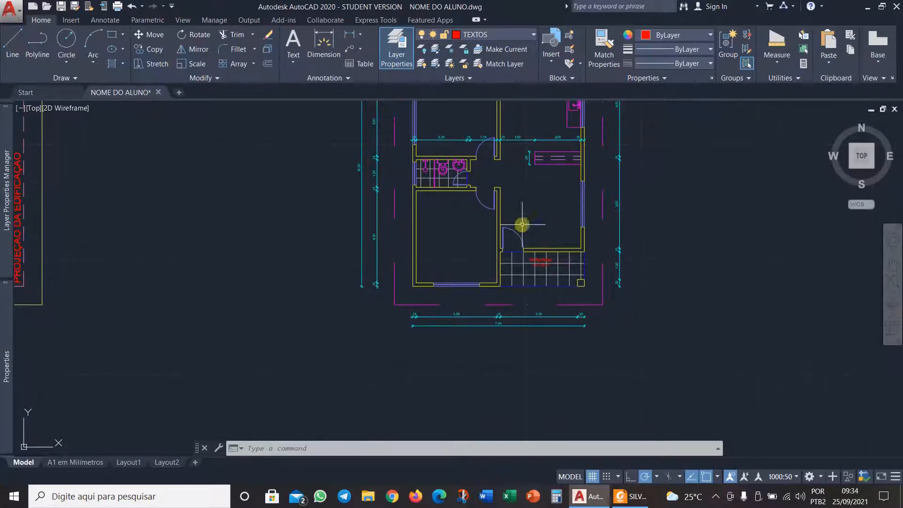
{"action": "middle_click_drag", "start_coordinate": [522, 226], "coordinate": [366, 261]}
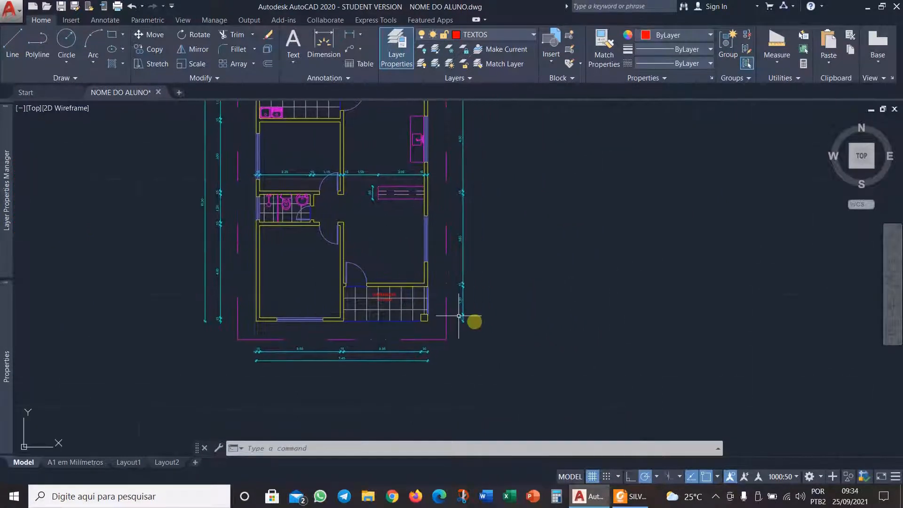
{"action": "middle_click_drag", "start_coordinate": [409, 315], "coordinate": [336, 331]}
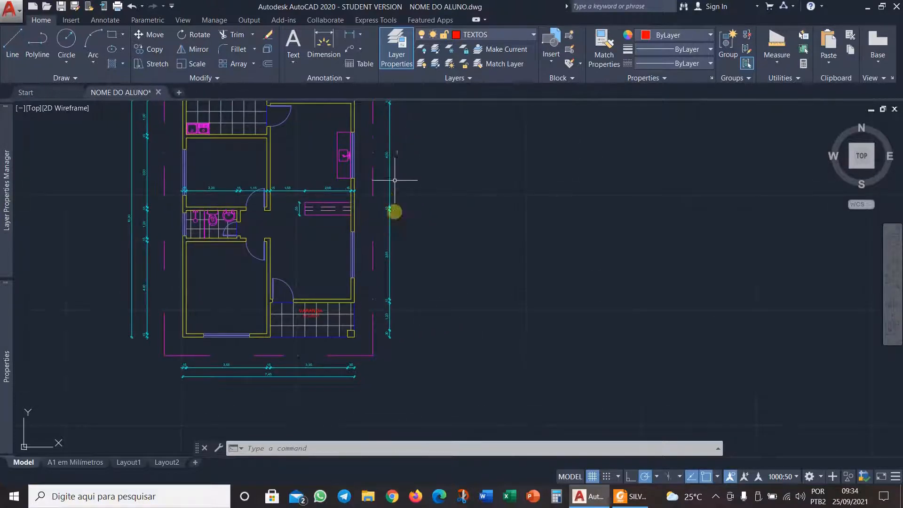
{"action": "left_click", "coordinate": [507, 37]}
{"action": "left_click", "coordinate": [504, 48]}
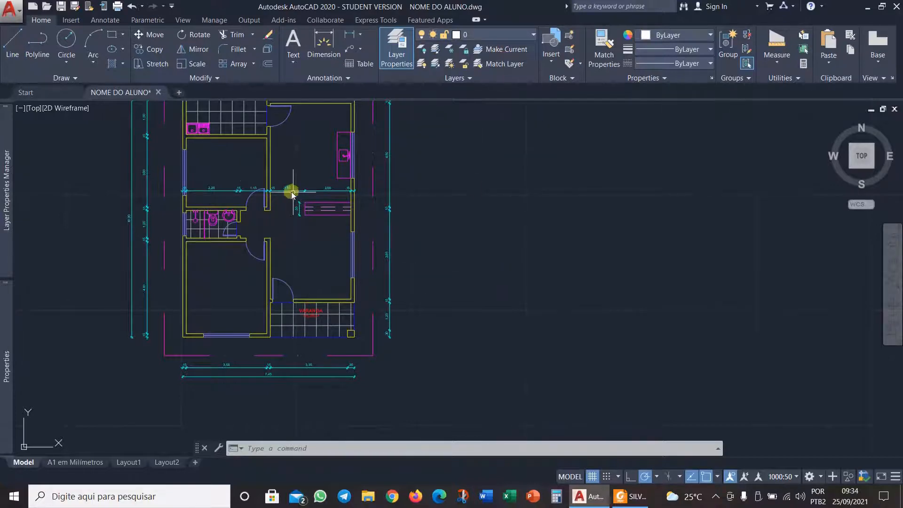
Draw a circle of diameter 5 in the empty area beside the floor plan, and set the annotation scale to 1:1.
{"action": "left_click", "coordinate": [69, 42]}
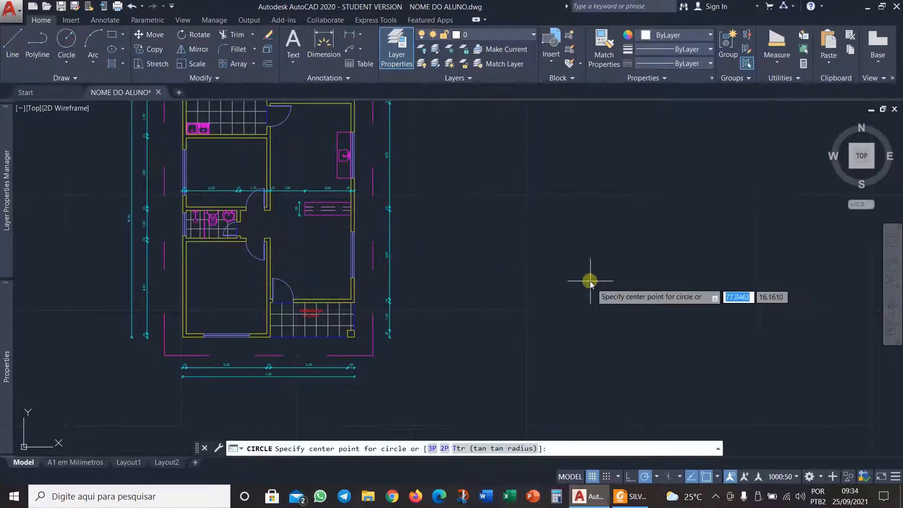
{"action": "left_click", "coordinate": [533, 252]}
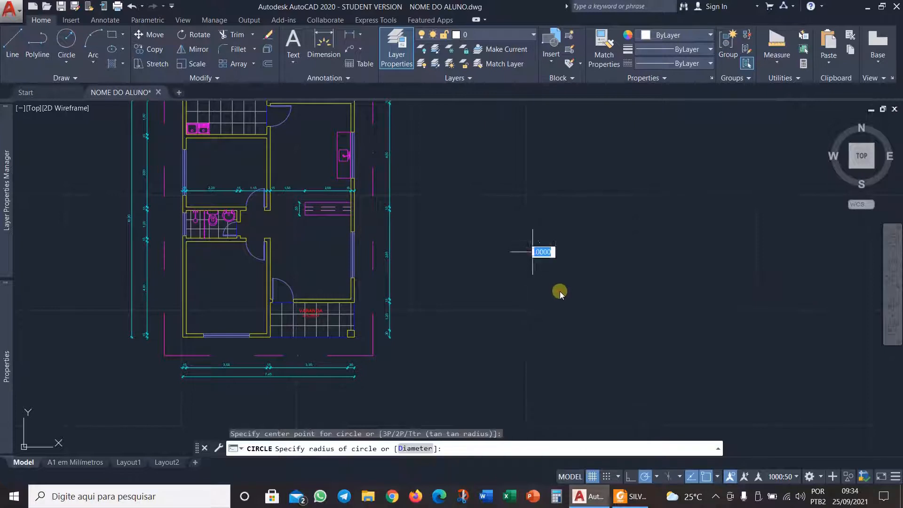
{"action": "left_click", "coordinate": [409, 450]}
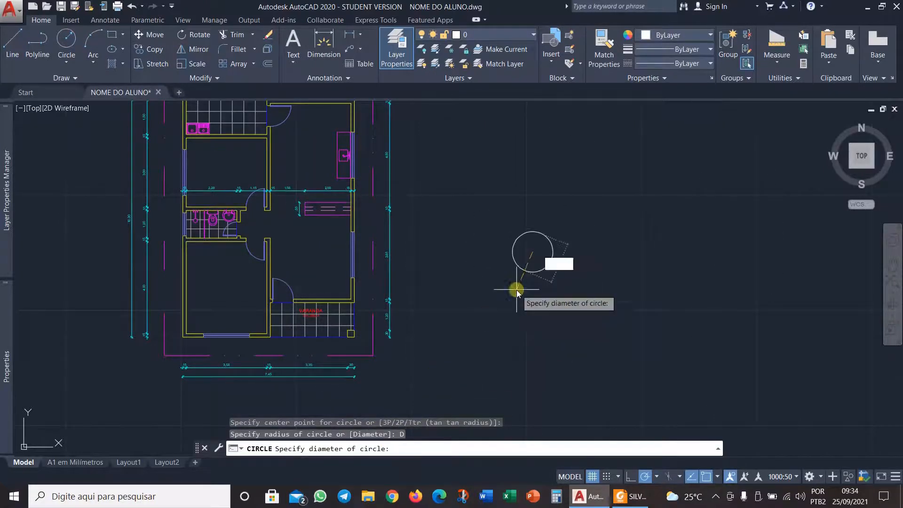
{"action": "type", "text": "5"}
{"action": "key", "text": "Return"}
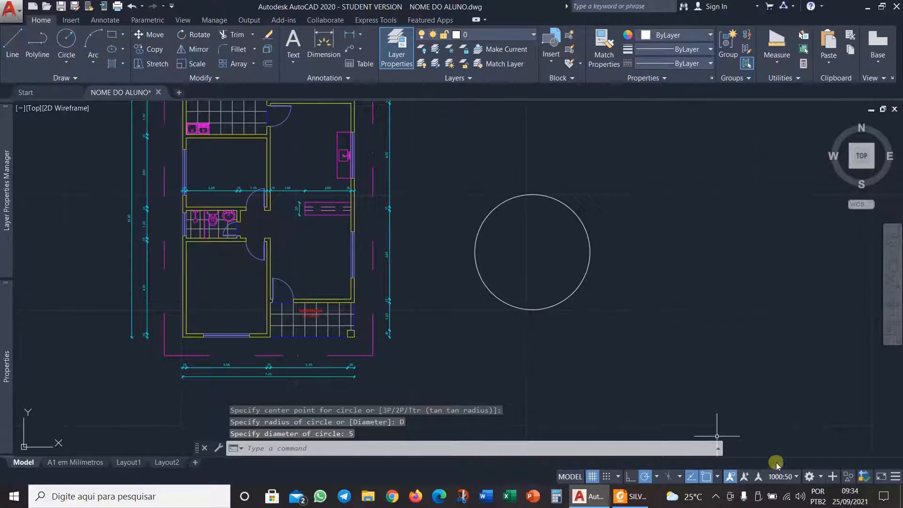
{"action": "left_click", "coordinate": [797, 476]}
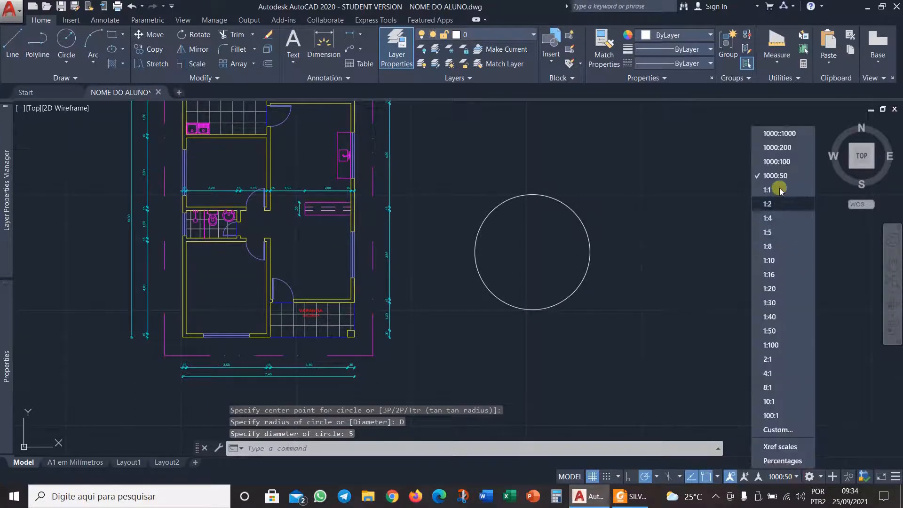
{"action": "left_click", "coordinate": [780, 189]}
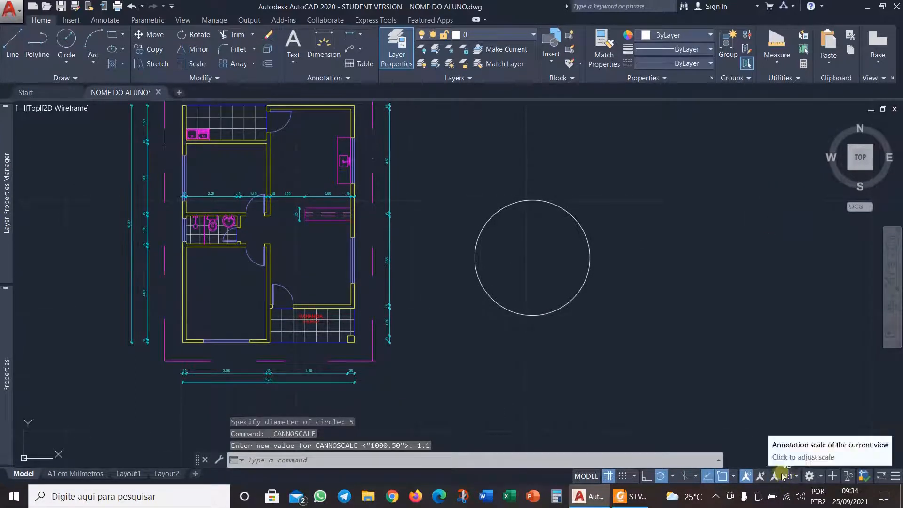
Draw an 18-unit horizontal line to the right through the circle's centre, starting 6 units left of its right quadrant.
{"action": "middle_click_drag", "start_coordinate": [515, 339], "coordinate": [450, 357]}
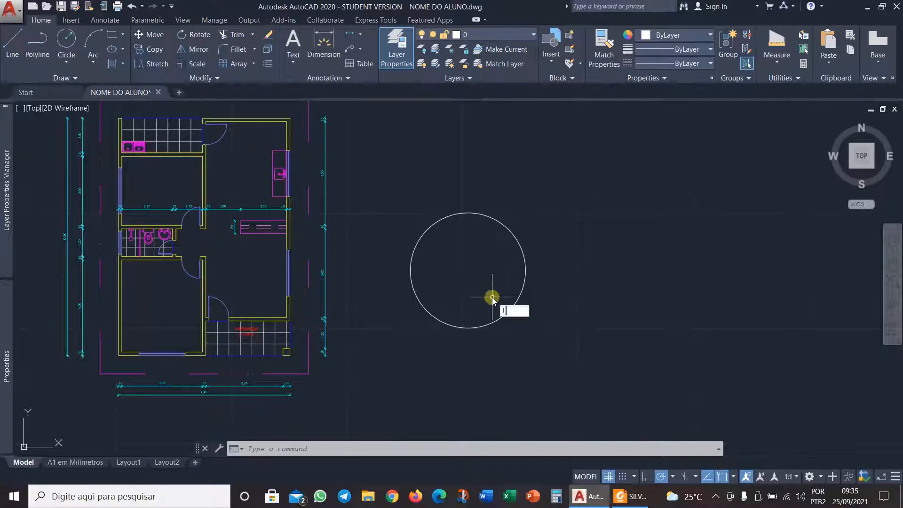
{"action": "key", "text": "Return"}
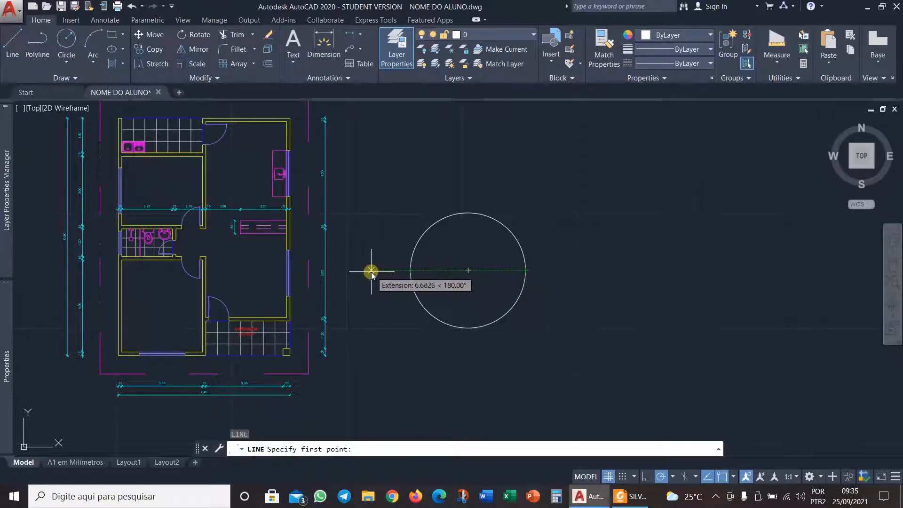
{"action": "type", "text": "6"}
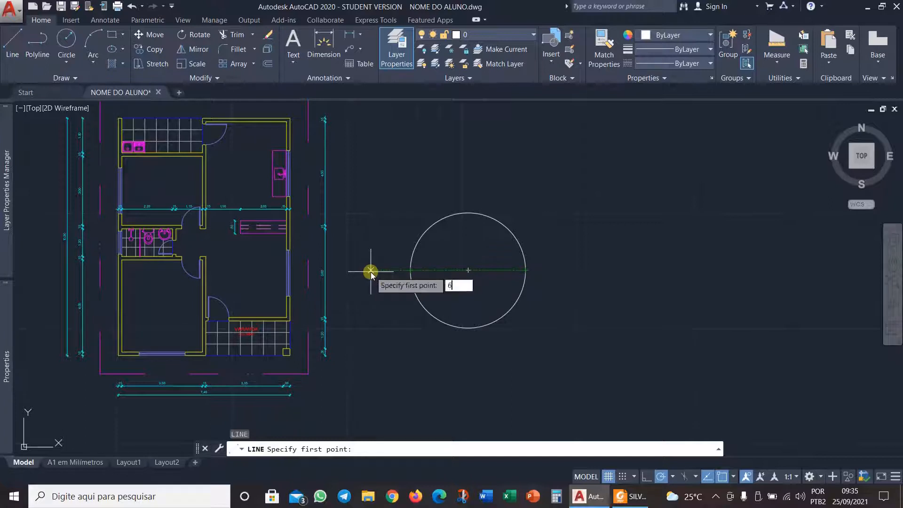
{"action": "key", "text": "Return"}
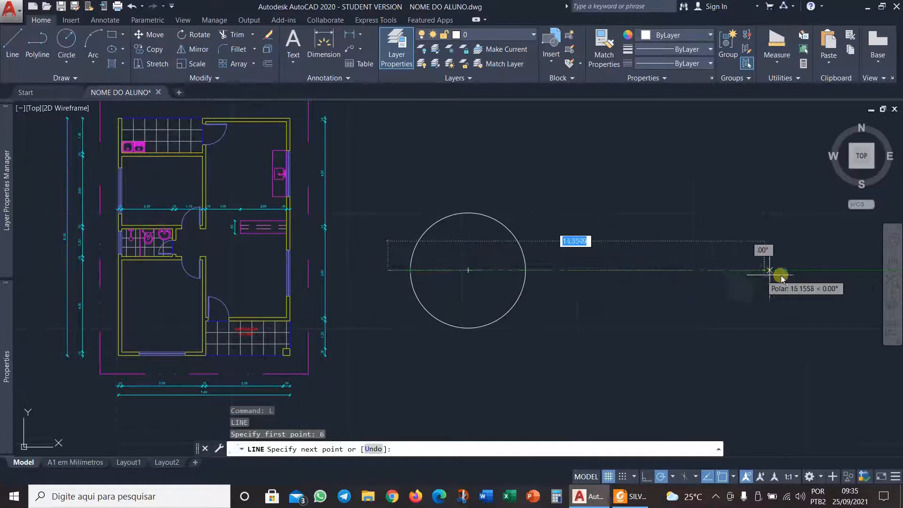
{"action": "middle_click_drag", "start_coordinate": [792, 277], "coordinate": [658, 281]}
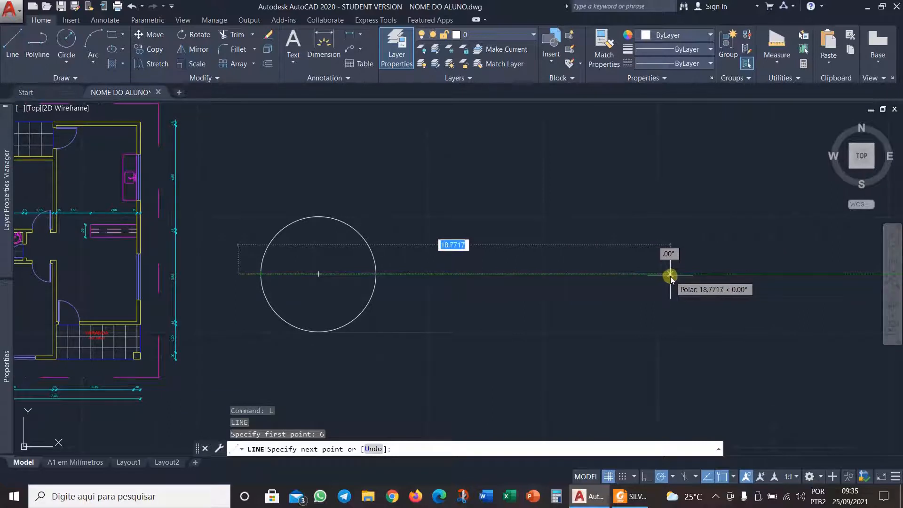
{"action": "type", "text": "18"}
{"action": "key", "text": "Return"}
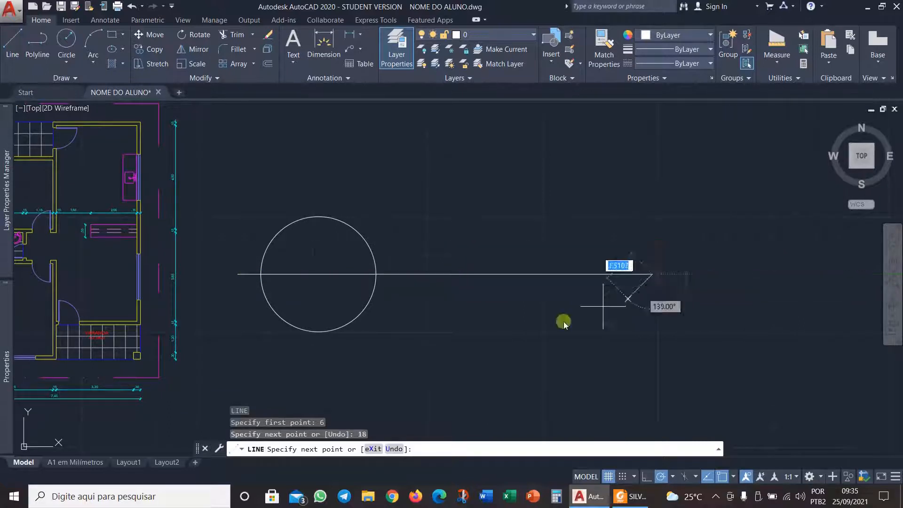
{"action": "key", "text": "Return"}
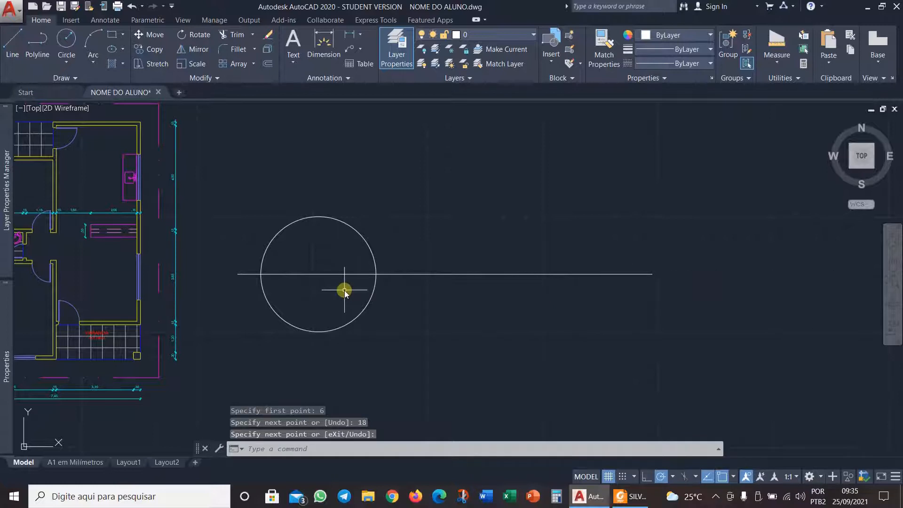
Draw a 7-unit vertical line down through the circle's centre, starting 1 unit above its top quadrant.
{"action": "type", "text": "L"}
{"action": "key", "text": "Return"}
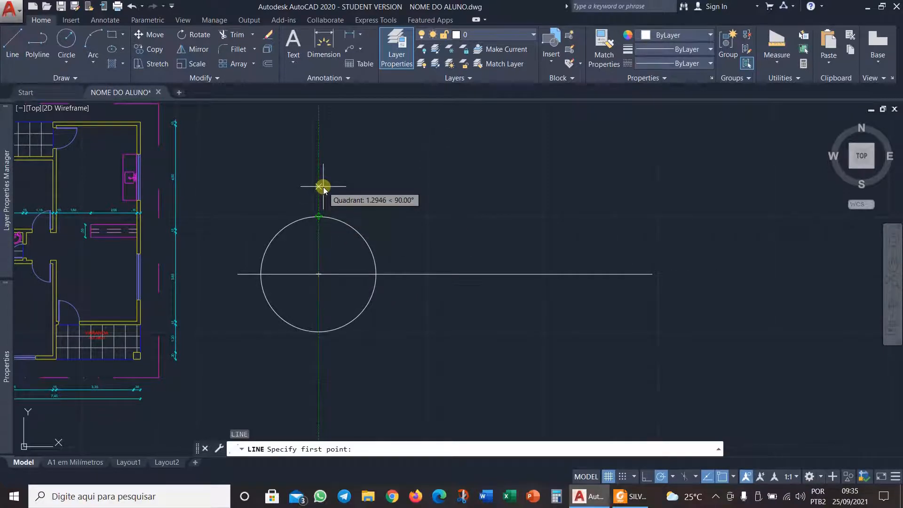
{"action": "type", "text": "1"}
{"action": "key", "text": "Return"}
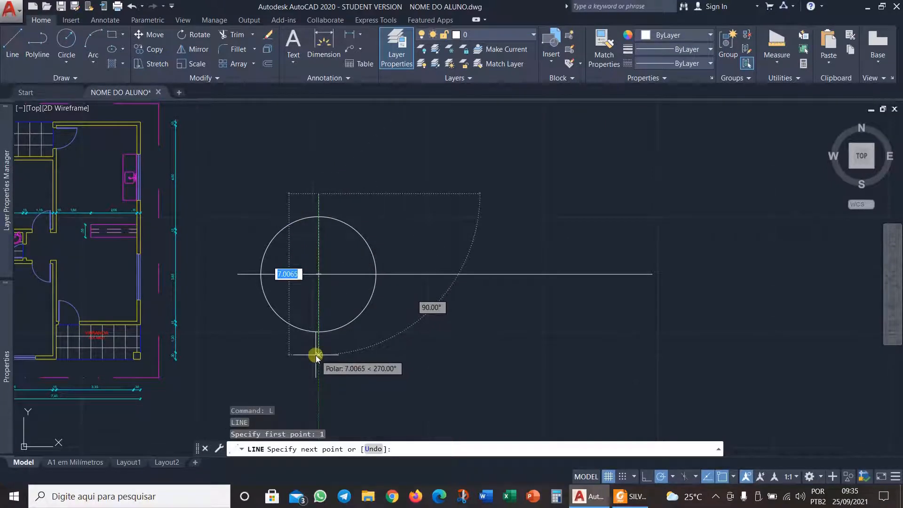
{"action": "type", "text": "7"}
{"action": "key", "text": "Return"}
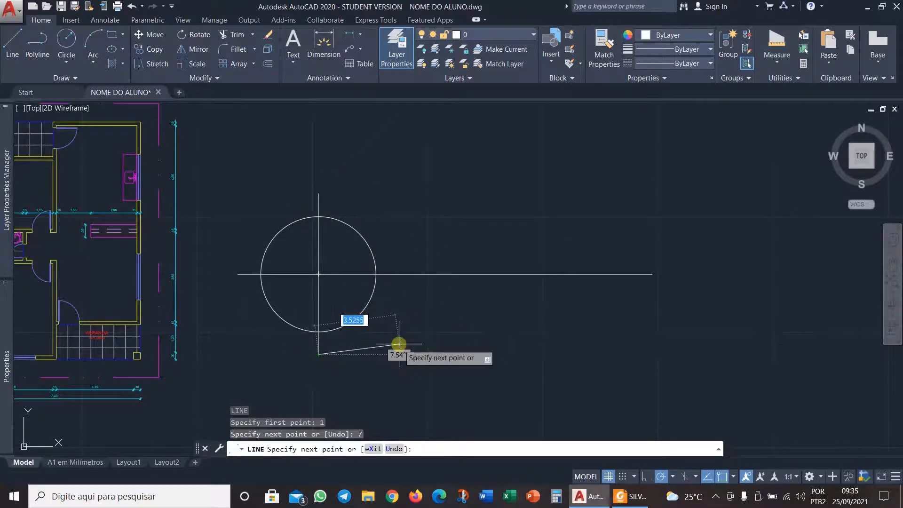
{"action": "key", "text": "Return"}
Hatch the circle's upper-right and lower-left quarters with the SOLID pattern.
{"action": "type", "text": "H"}
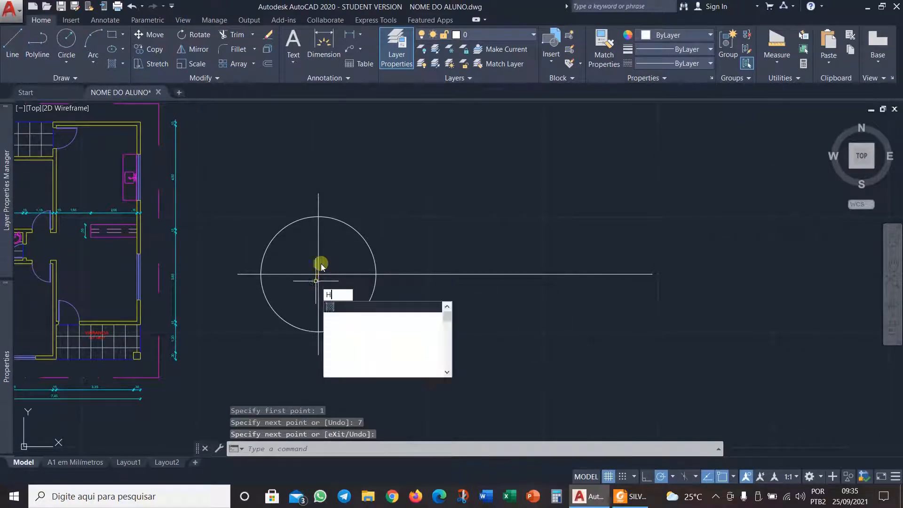
{"action": "key", "text": "Escape"}
{"action": "type", "text": "h"}
{"action": "key", "text": "Return"}
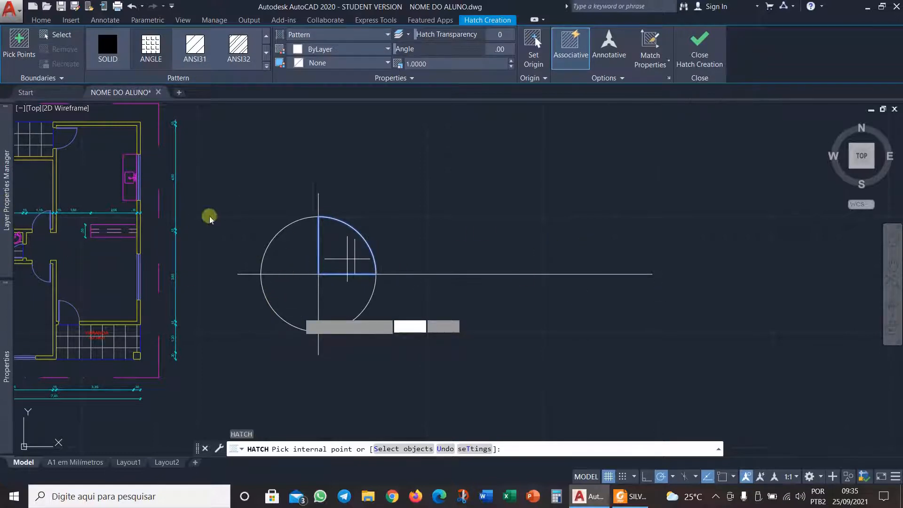
{"action": "left_click", "coordinate": [251, 217]}
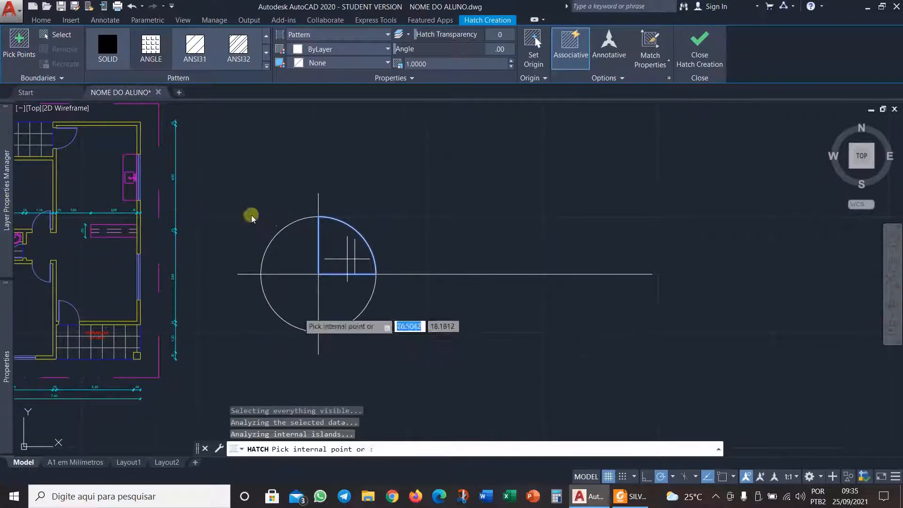
{"action": "left_click", "coordinate": [301, 301]}
{"action": "left_click", "coordinate": [108, 47]}
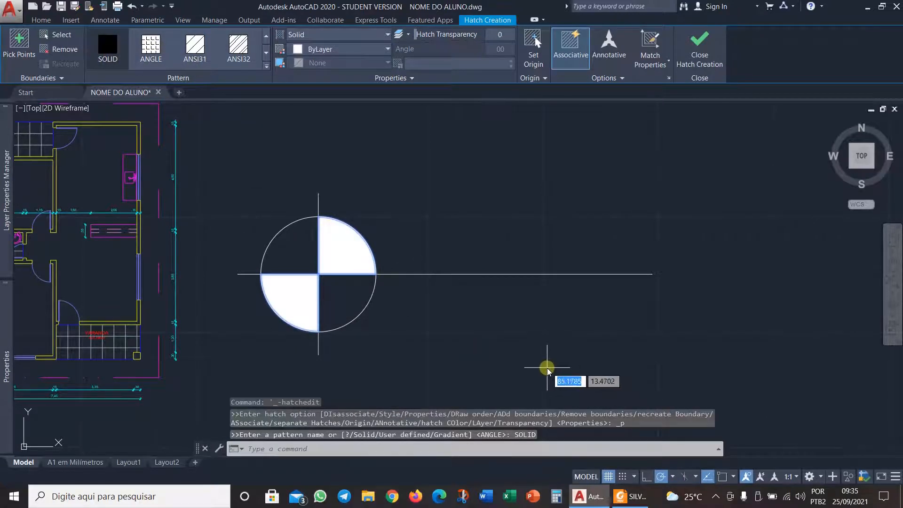
{"action": "key", "text": "Return"}
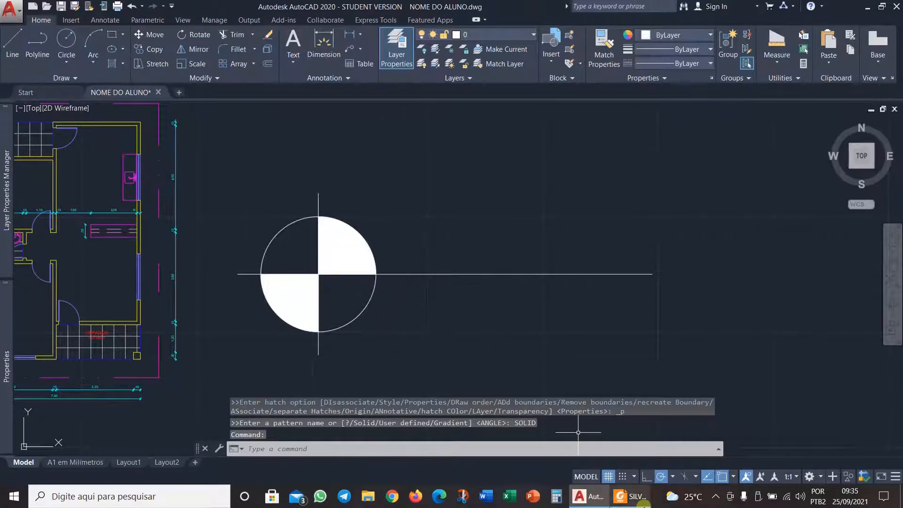
Consult the level-mark figure in the reference PDF, and start a left-justified attribute definition for the symbol's level text in AutoCAD.
{"action": "left_click", "coordinate": [631, 496]}
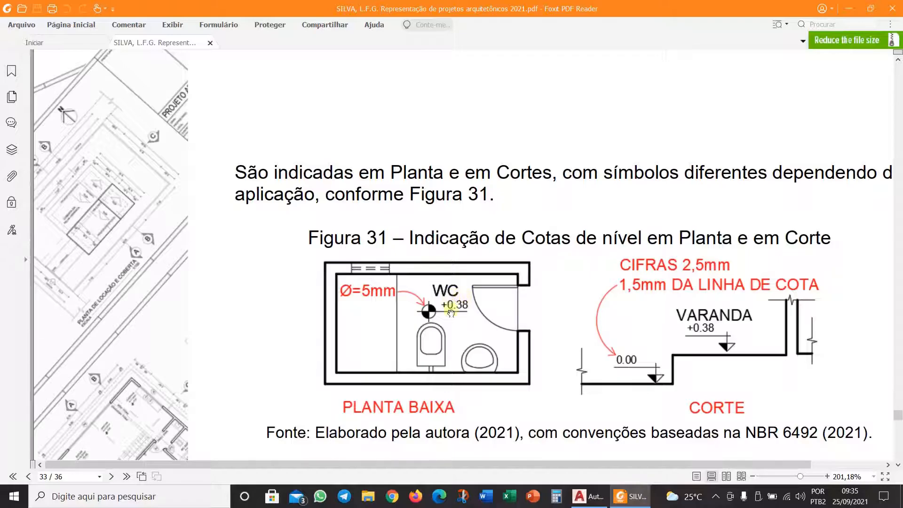
{"action": "key", "text": "alt+Tab"}
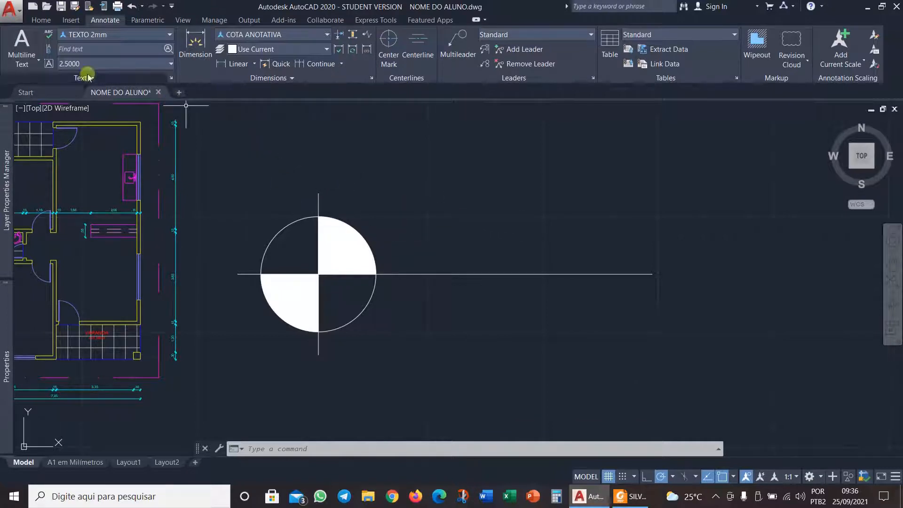
{"action": "left_click", "coordinate": [71, 21]}
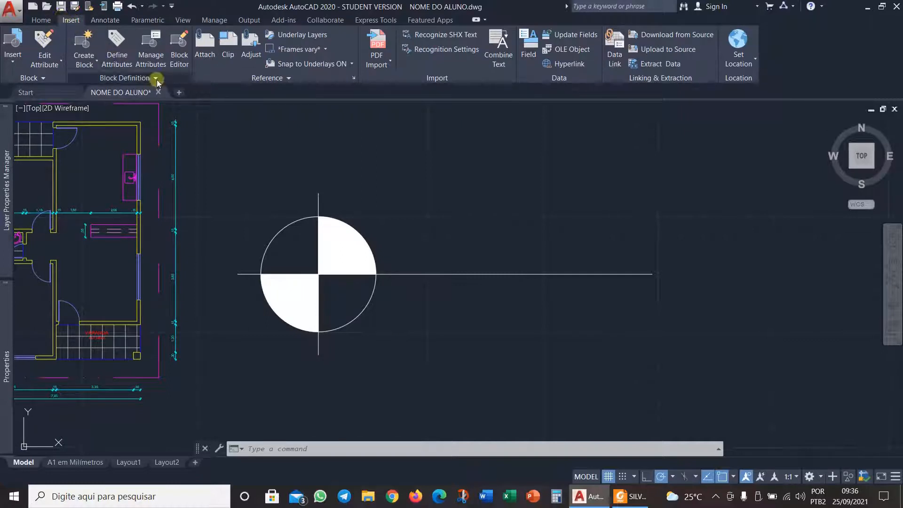
{"action": "left_click", "coordinate": [114, 50]}
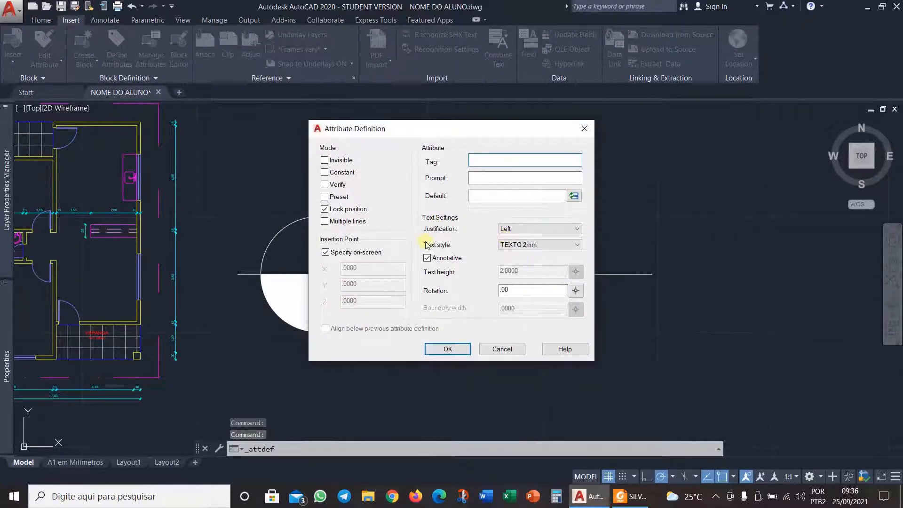
{"action": "left_click", "coordinate": [524, 230]}
{"action": "left_click", "coordinate": [513, 216]}
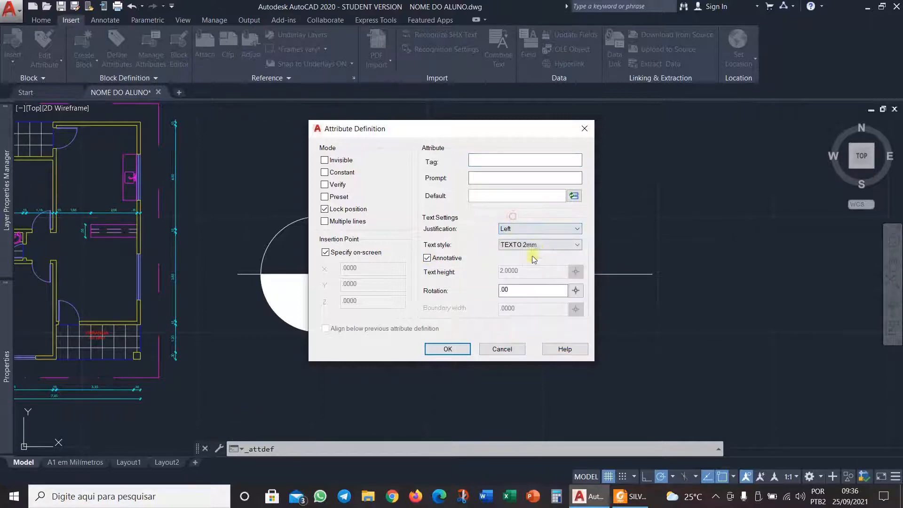
{"action": "left_click", "coordinate": [522, 228]}
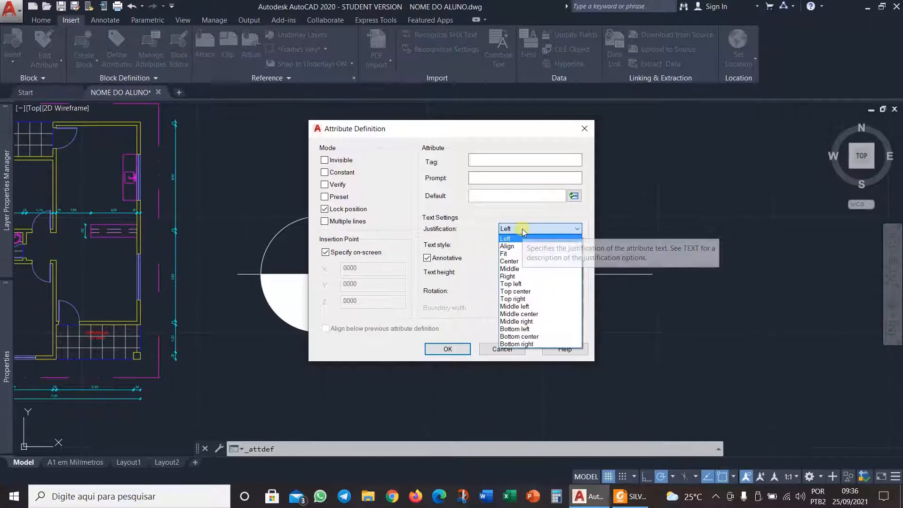
{"action": "left_click", "coordinate": [521, 229]}
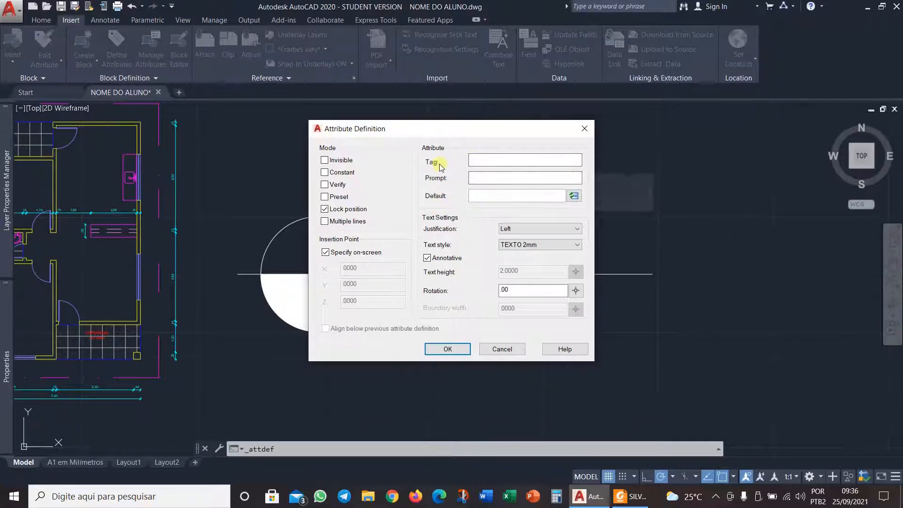
Give the attribute the tag +0,00 and the prompt "Nivel do Piso", and place it at the circle's right quadrant.
{"action": "left_click", "coordinate": [477, 161]}
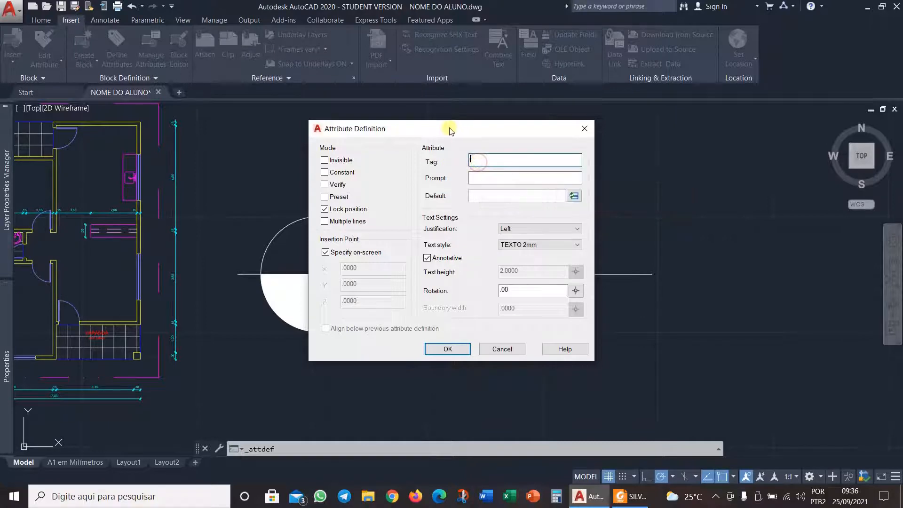
{"action": "left_click_drag", "start_coordinate": [449, 130], "coordinate": [663, 137]}
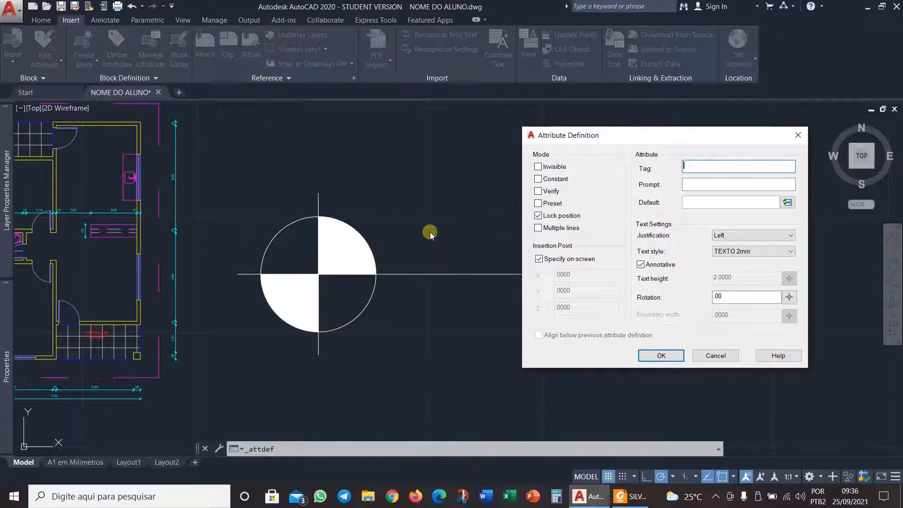
{"action": "type", "text": "+0,00"}
{"action": "left_click", "coordinate": [697, 184]}
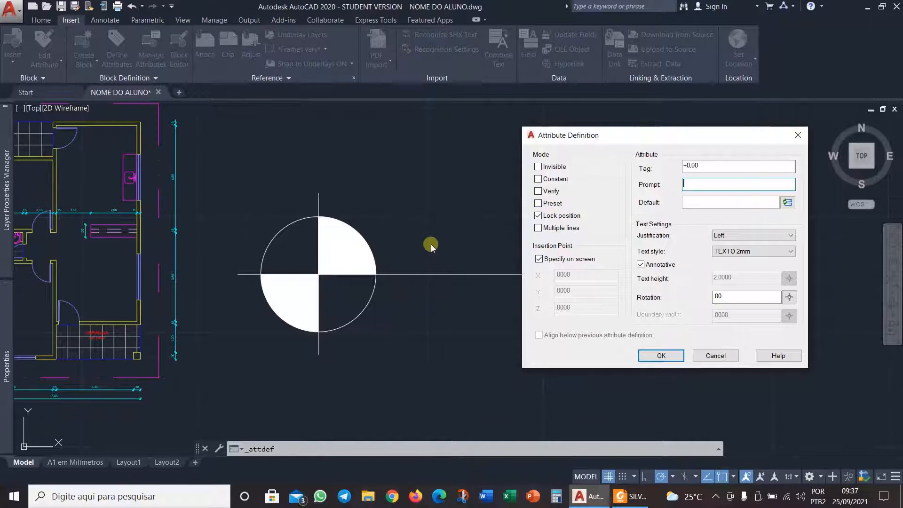
{"action": "type", "text": "Nivel do Piso"}
{"action": "left_click", "coordinate": [663, 356]}
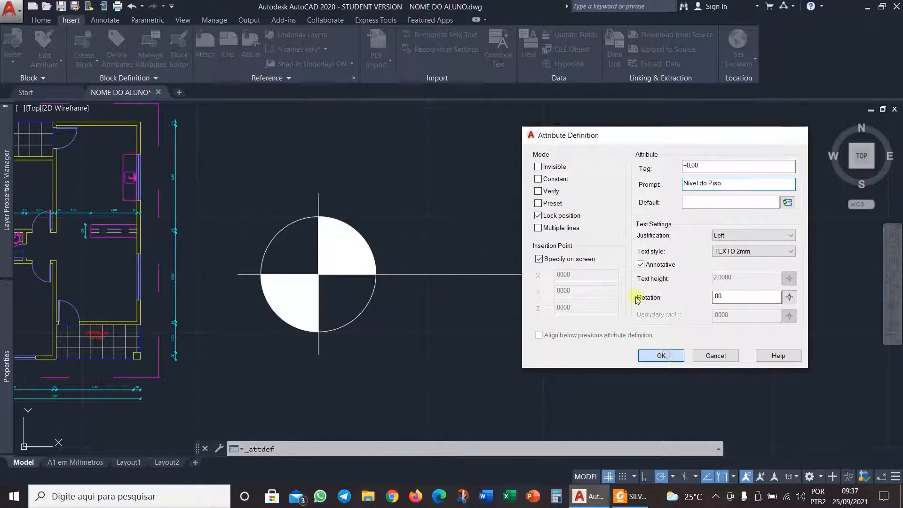
{"action": "left_click", "coordinate": [378, 275]}
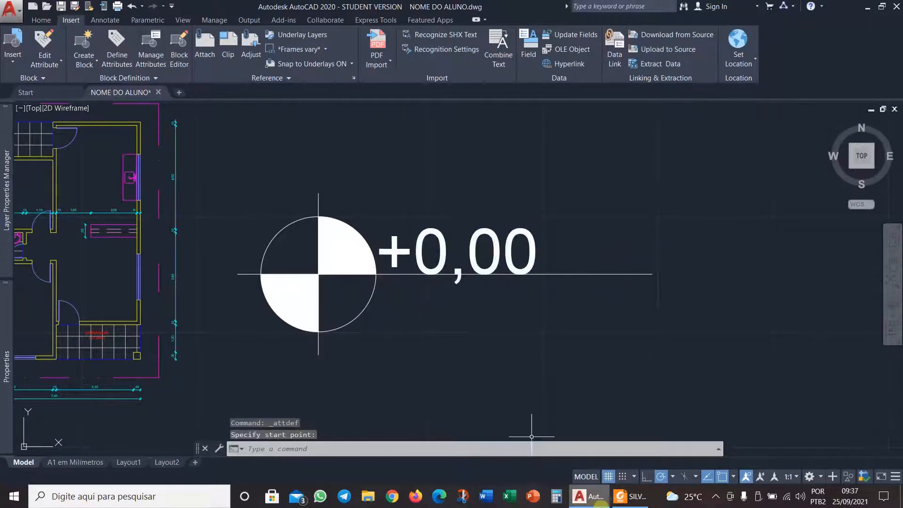
Check the text offset in the reference PDF, and move the +0,00 attribute up 1 unit from the horizontal line.
{"action": "left_click", "coordinate": [622, 497]}
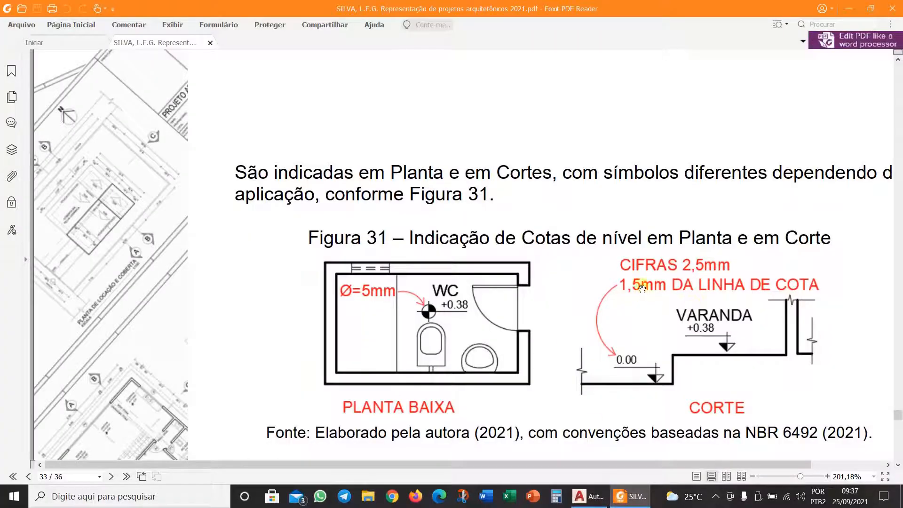
{"action": "left_click", "coordinate": [588, 497]}
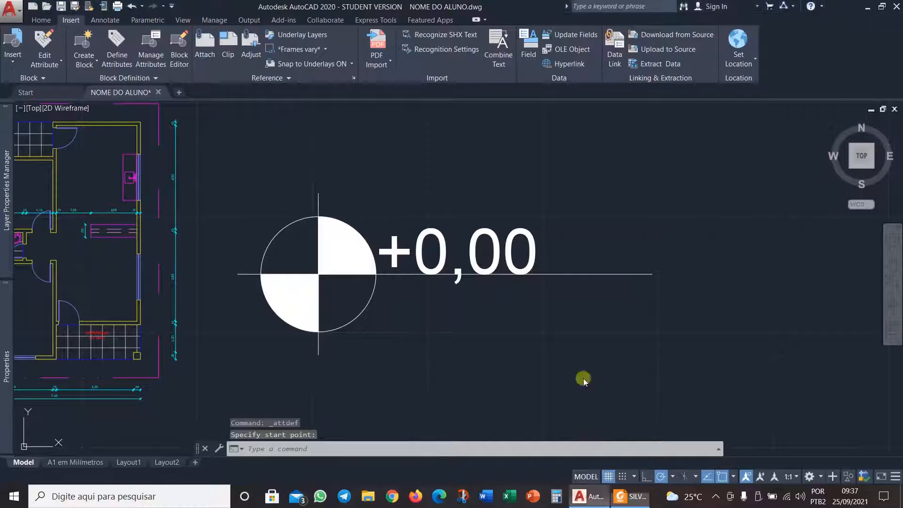
{"action": "type", "text": "M"}
{"action": "key", "text": "Return"}
{"action": "left_click", "coordinate": [452, 245]}
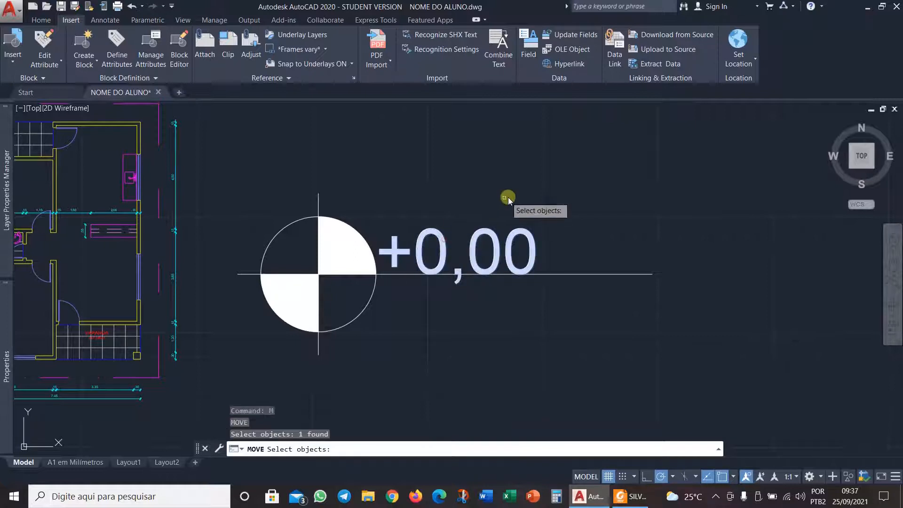
{"action": "key", "text": "Return"}
{"action": "left_click", "coordinate": [591, 244]}
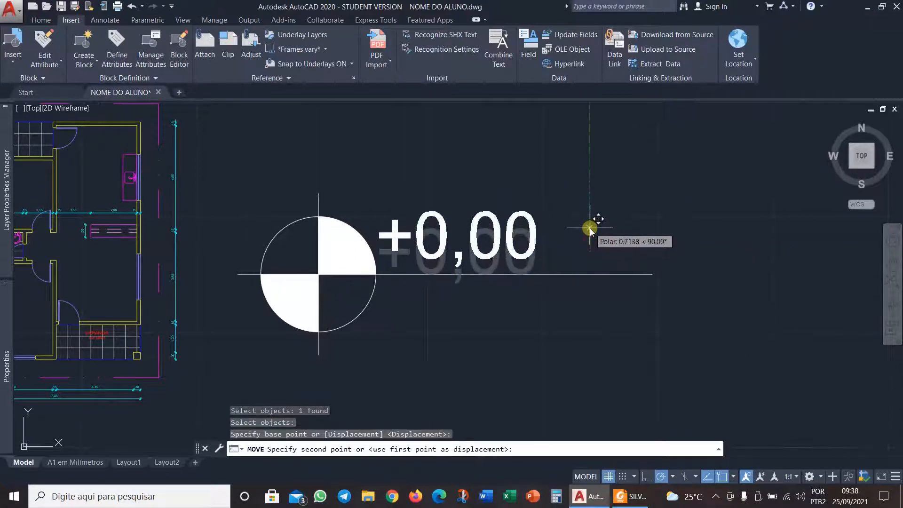
{"action": "type", "text": "1"}
{"action": "key", "text": "Return"}
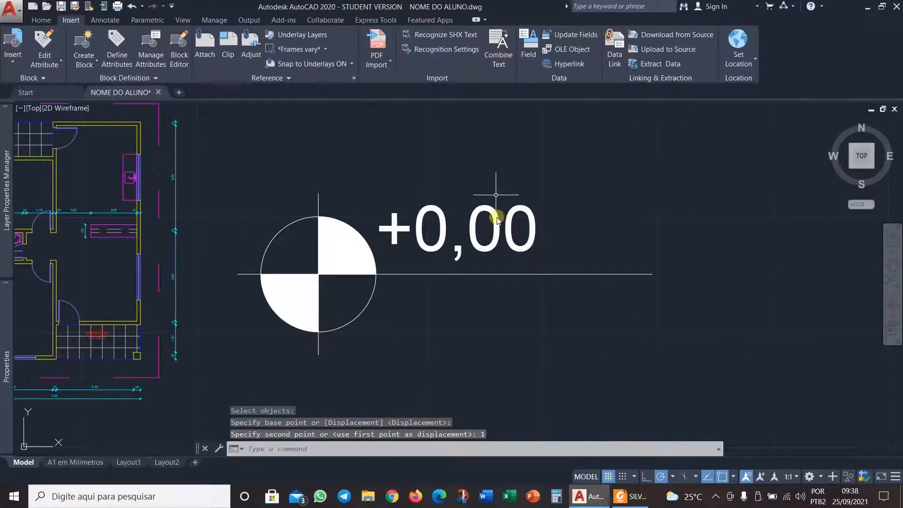
Move the +0,00 attribute 1 unit to the right, away from the circle.
{"action": "type", "text": "M"}
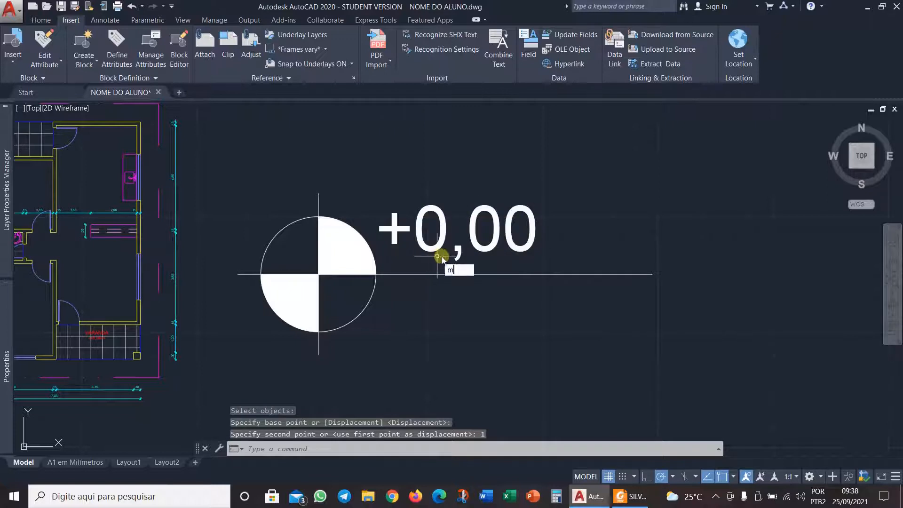
{"action": "key", "text": "Return"}
{"action": "left_click", "coordinate": [452, 246]}
{"action": "key", "text": "Return"}
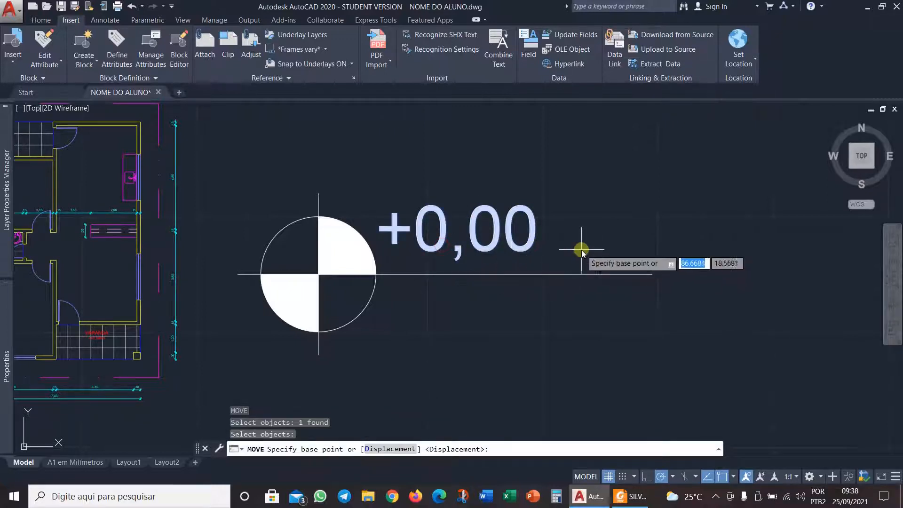
{"action": "left_click", "coordinate": [583, 251]}
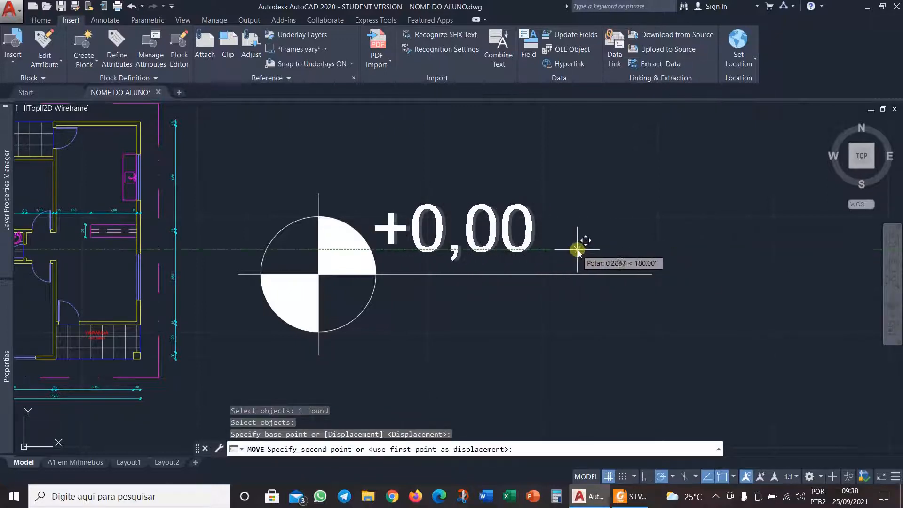
{"action": "type", "text": "1"}
{"action": "key", "text": "Return"}
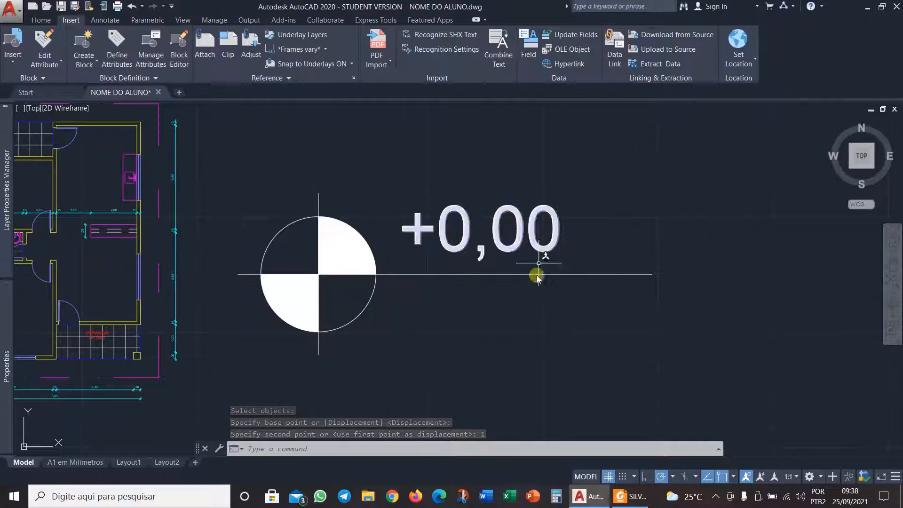
{"action": "left_click", "coordinate": [643, 274]}
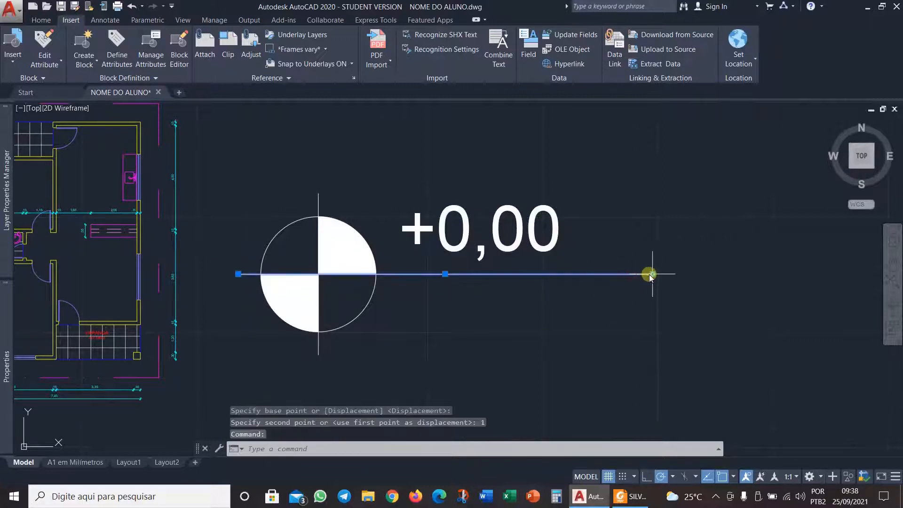
{"action": "mouse_move", "coordinate": [653, 274]}
{"action": "key", "text": "Escape"}
{"action": "key", "text": "Escape"}
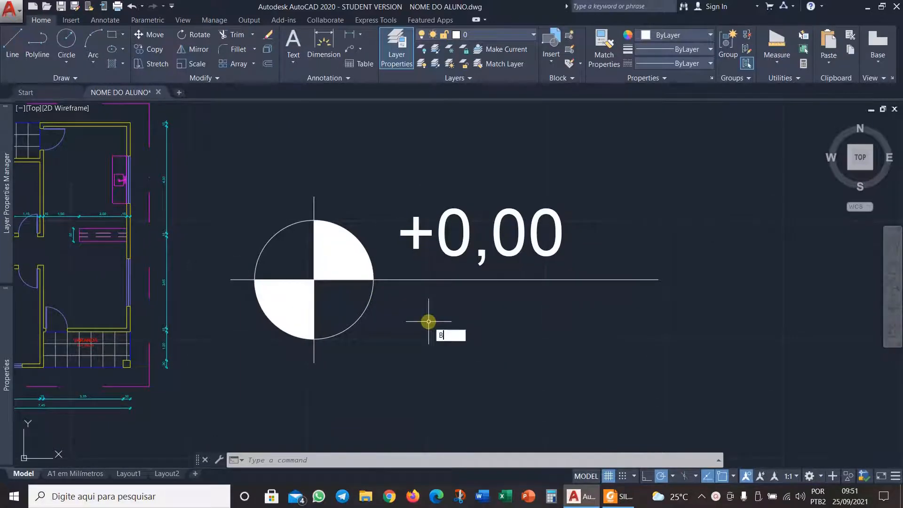
Start a block definition named NÍVEL PISO PLANTA with its base point at the circle's centre.
{"action": "type", "text": "B"}
{"action": "key", "text": "Return"}
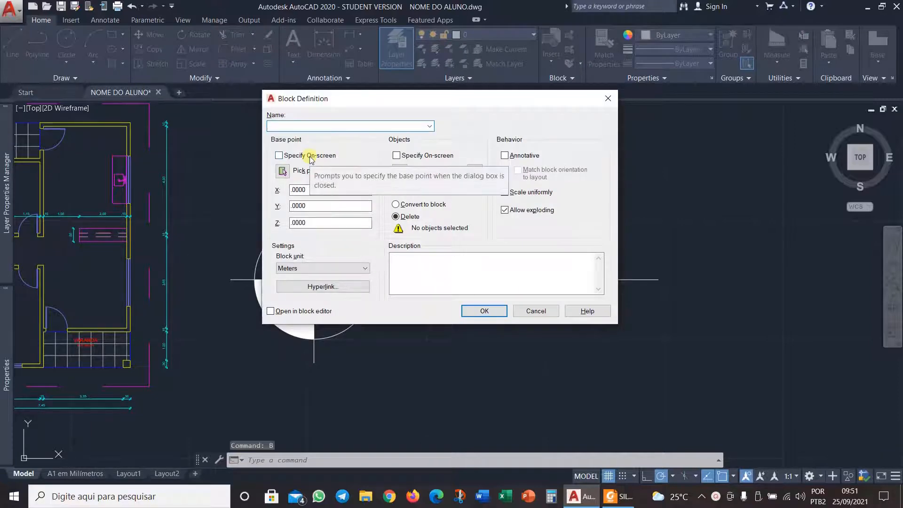
{"action": "type", "text": "NÍVEL PISO PLANTA"}
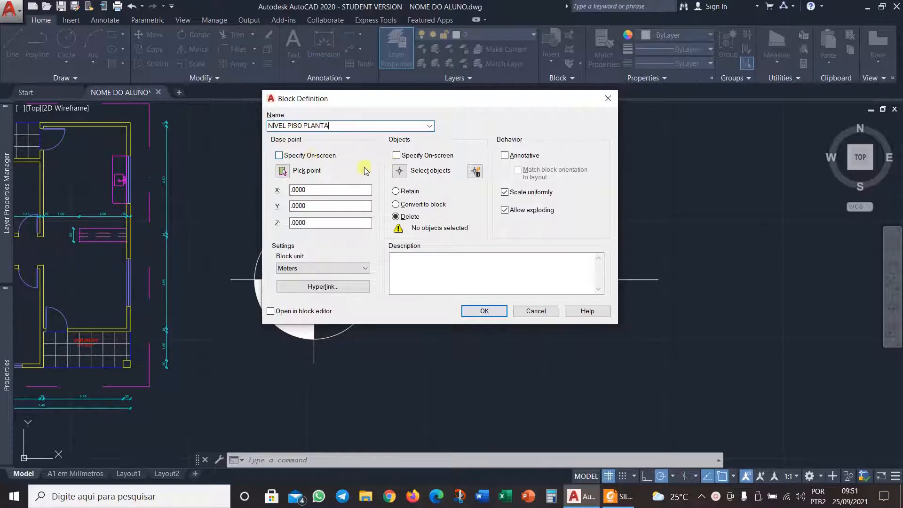
{"action": "left_click", "coordinate": [285, 172]}
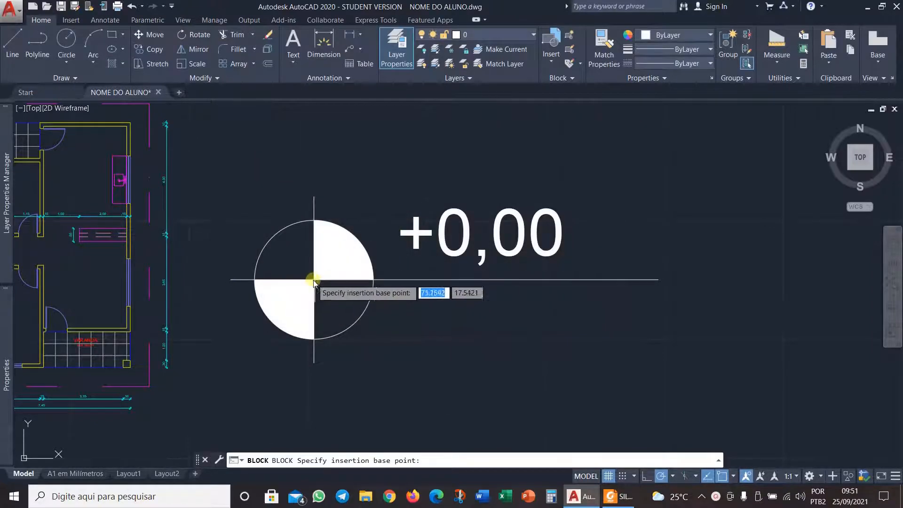
{"action": "left_click", "coordinate": [320, 284]}
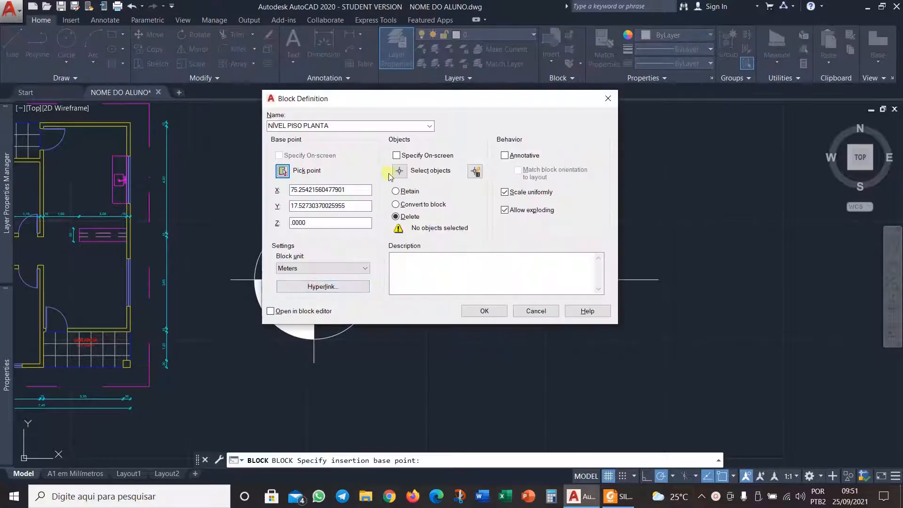
Include the whole level mark with its attribute in the block, make it annotative, and create the block with its source objects deleted.
{"action": "left_click", "coordinate": [399, 171]}
{"action": "left_click", "coordinate": [611, 177]}
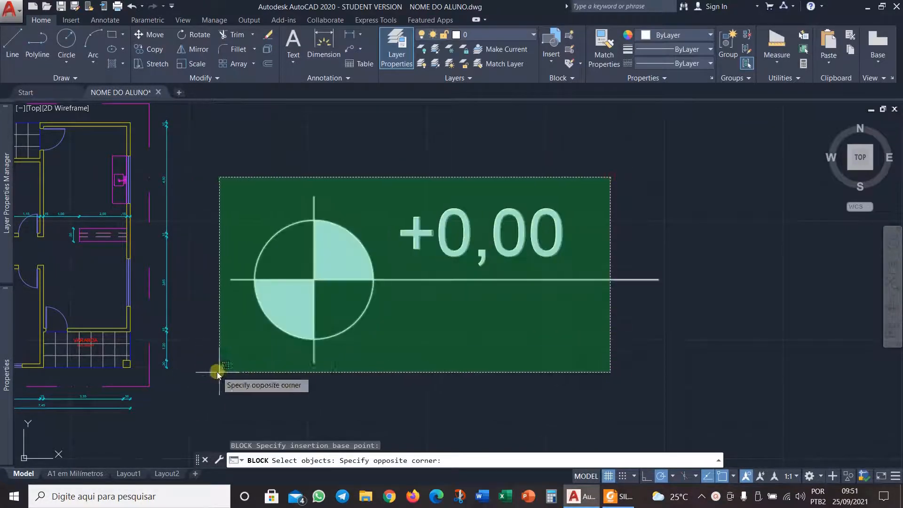
{"action": "left_click", "coordinate": [217, 373]}
{"action": "key", "text": "Return"}
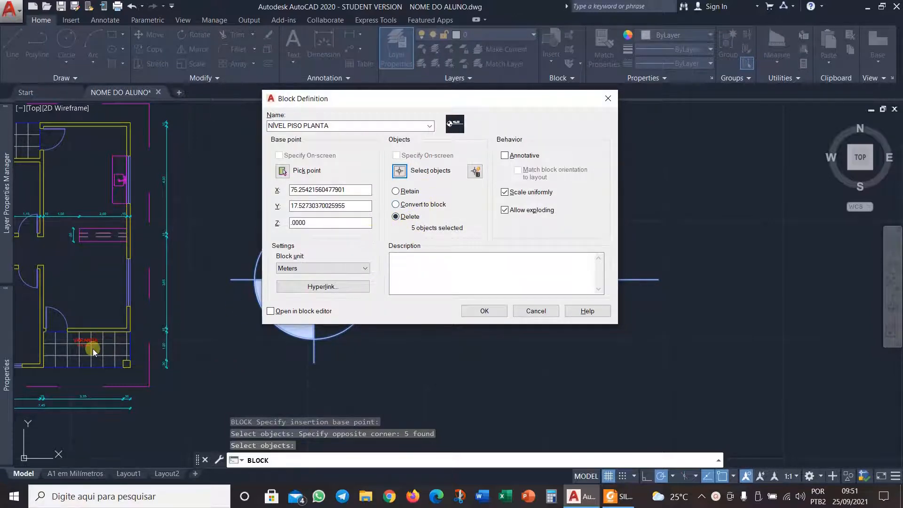
{"action": "left_click", "coordinate": [506, 156]}
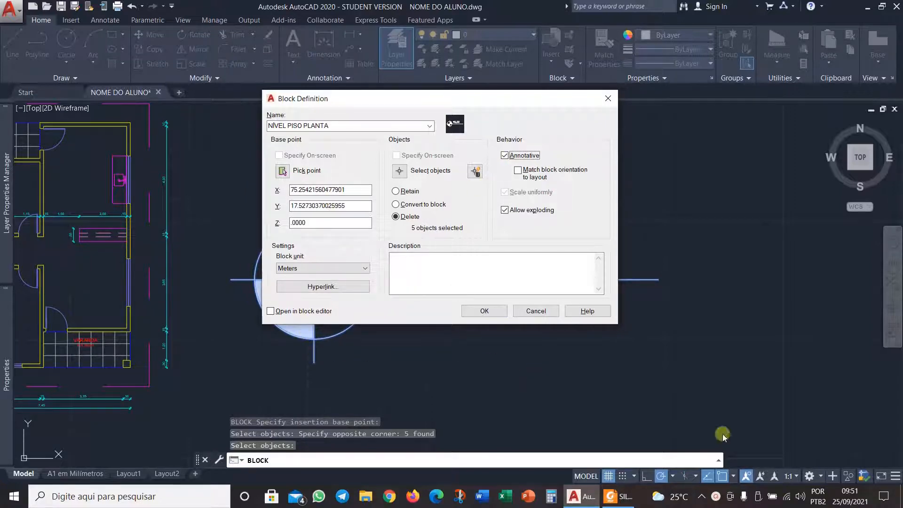
{"action": "left_click", "coordinate": [485, 311]}
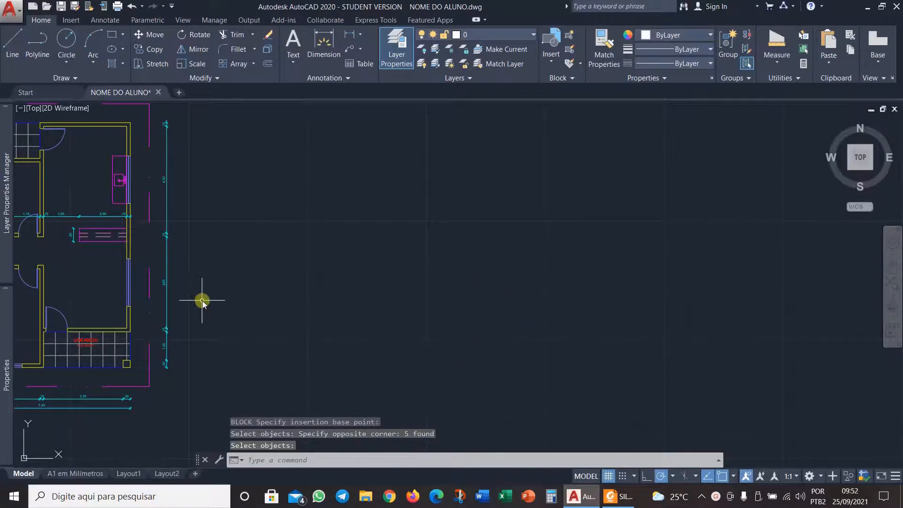
Start inserting the NÍVEL PISO PLANTA block from the current drawing with the annotation scale set to 1000:50.
{"action": "mouse_move", "coordinate": [151, 318]}
{"action": "middle_mouse_down"}
{"action": "mouse_move", "coordinate": [631, 304]}
{"action": "mouse_move", "coordinate": [499, 329]}
{"action": "middle_mouse_up"}
{"action": "scroll", "coordinate": [586, 305], "scroll_direction": "up", "scroll_amount": 2}
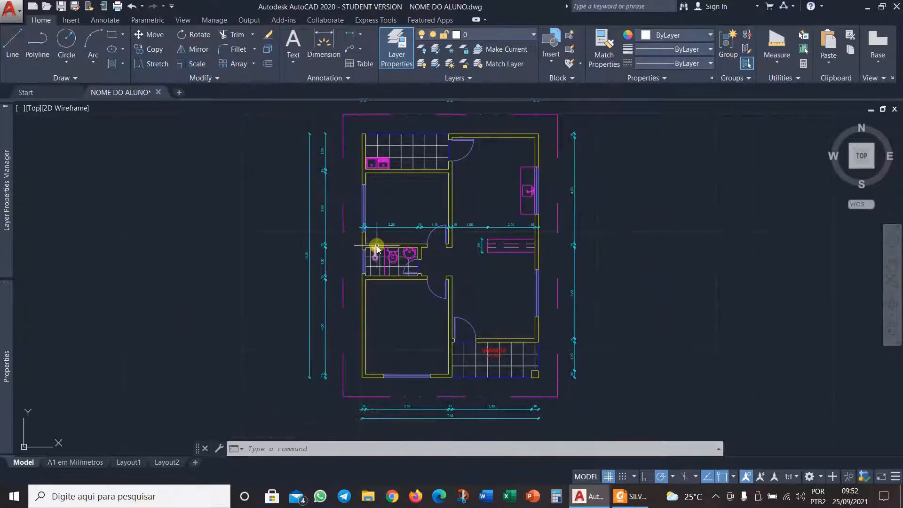
{"action": "type", "text": "i"}
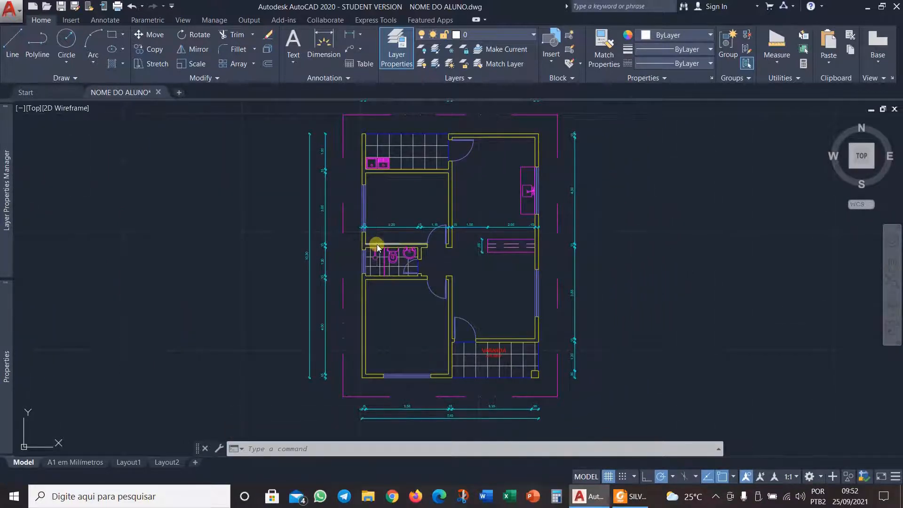
{"action": "key", "text": "Return"}
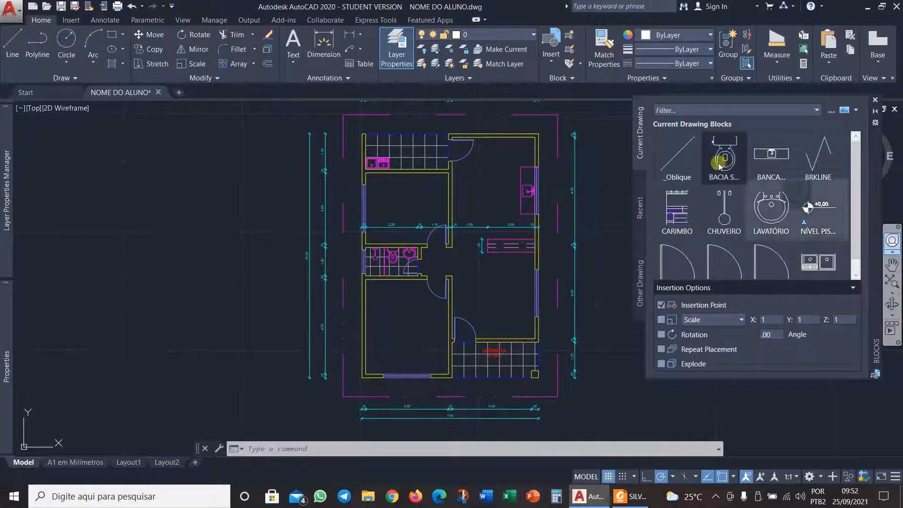
{"action": "left_click", "coordinate": [823, 216]}
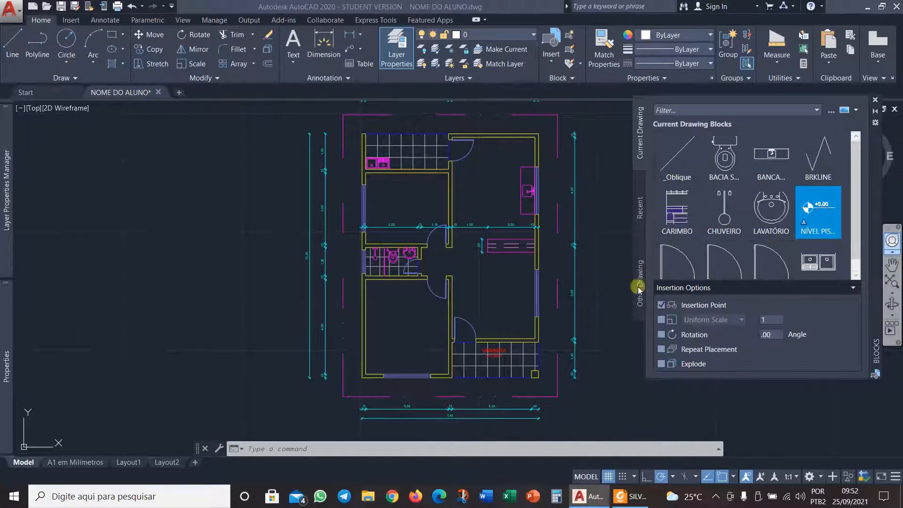
{"action": "left_click", "coordinate": [551, 336]}
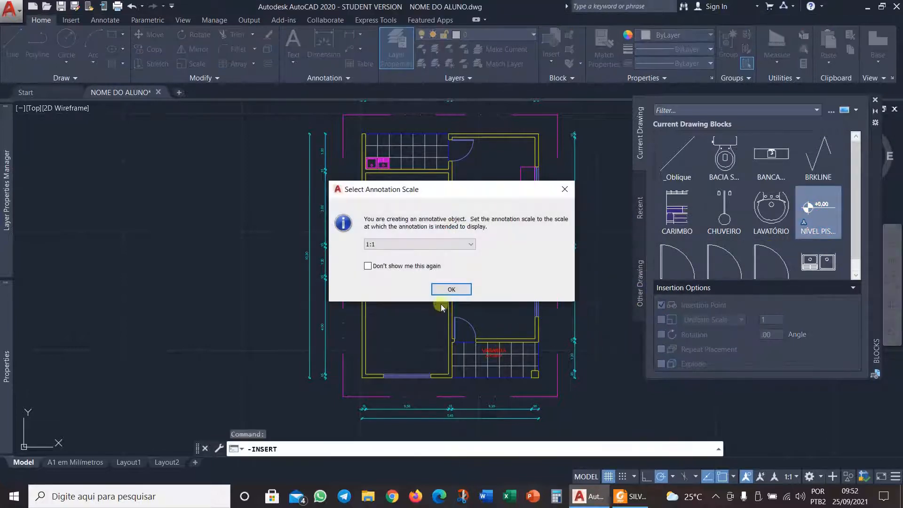
{"action": "left_click", "coordinate": [402, 244]}
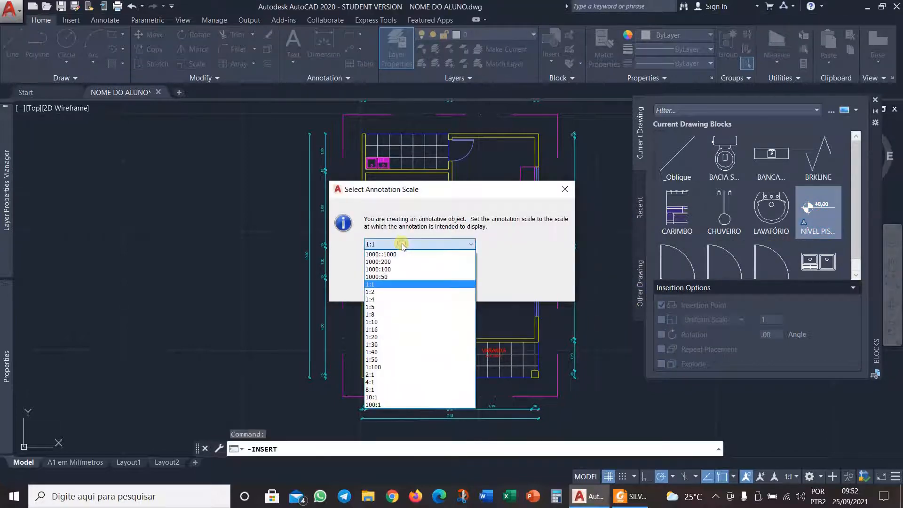
{"action": "left_click", "coordinate": [396, 276]}
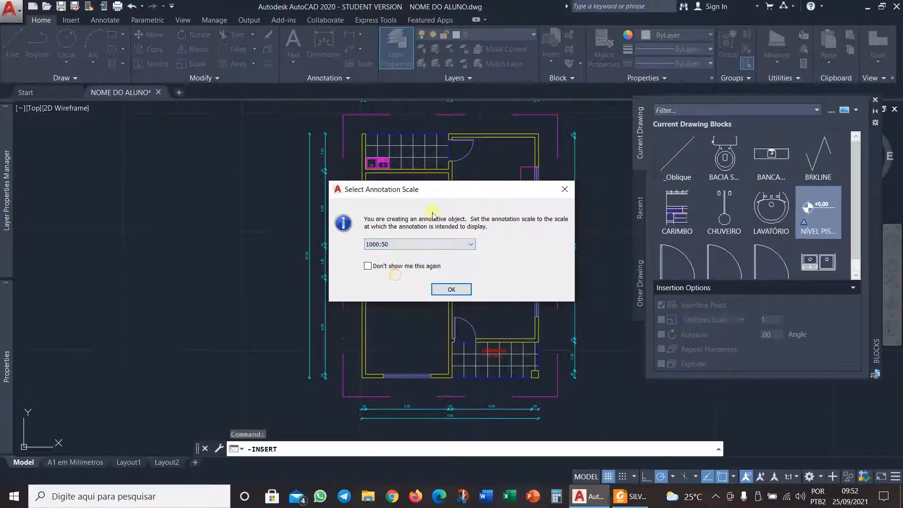
{"action": "left_click", "coordinate": [452, 289]}
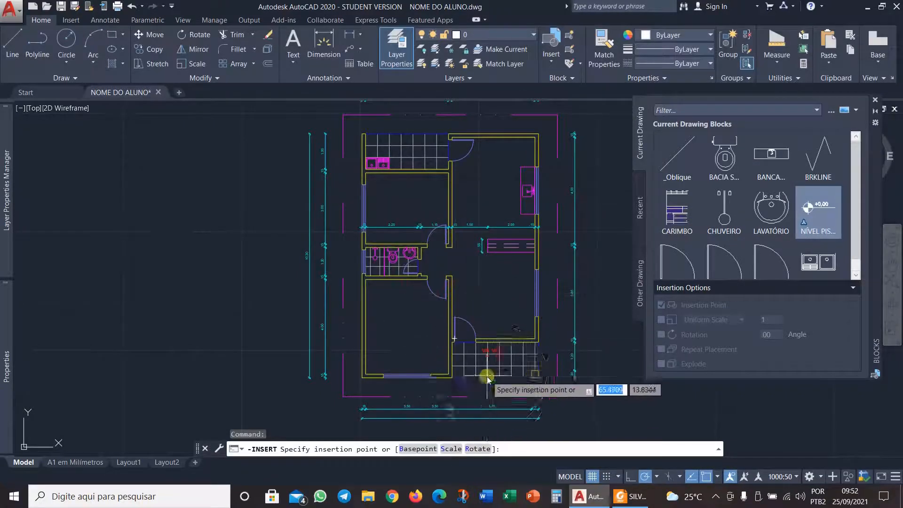
Place the level mark just below the VARANDA area text and set its floor level to +0,38.
{"action": "scroll", "coordinate": [487, 373], "scroll_direction": "up", "scroll_amount": 2}
{"action": "scroll", "coordinate": [487, 373], "scroll_direction": "up", "scroll_amount": 1}
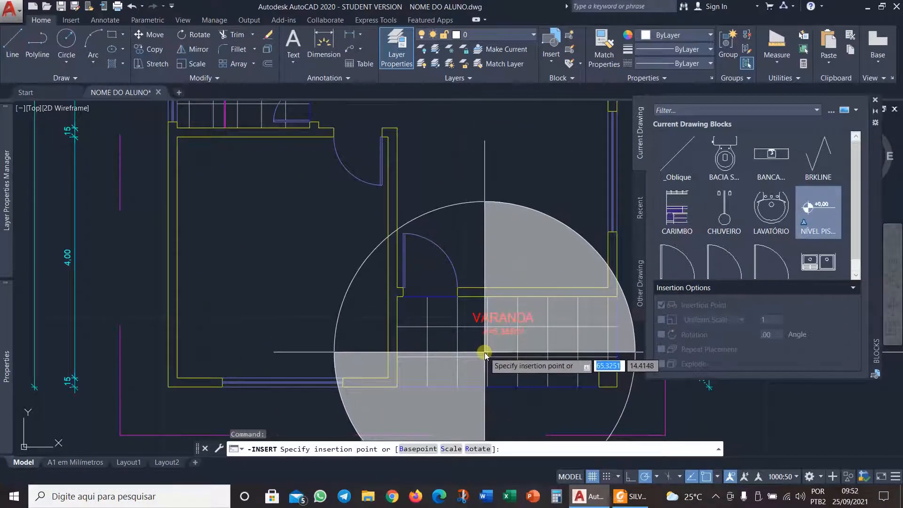
{"action": "middle_click_drag", "start_coordinate": [485, 354], "coordinate": [273, 277]}
{"action": "scroll", "coordinate": [274, 284], "scroll_direction": "up", "scroll_amount": 2}
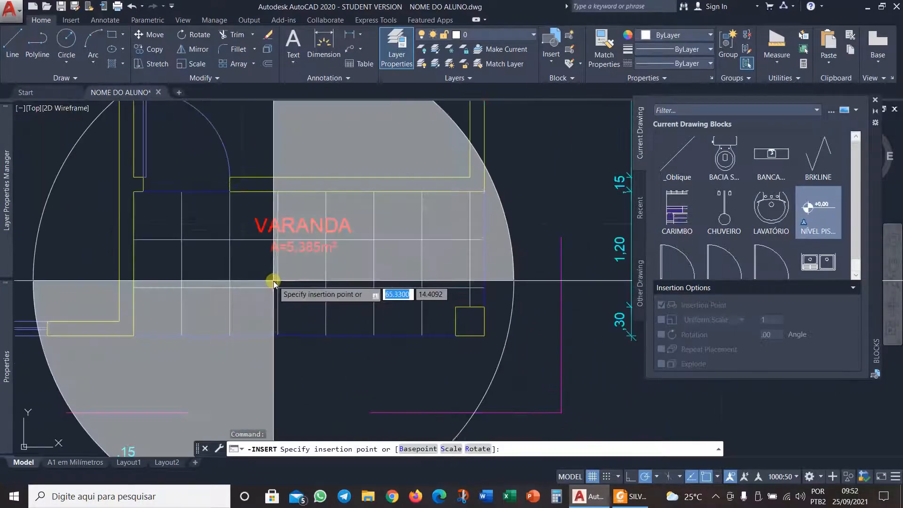
{"action": "left_click", "coordinate": [278, 285]}
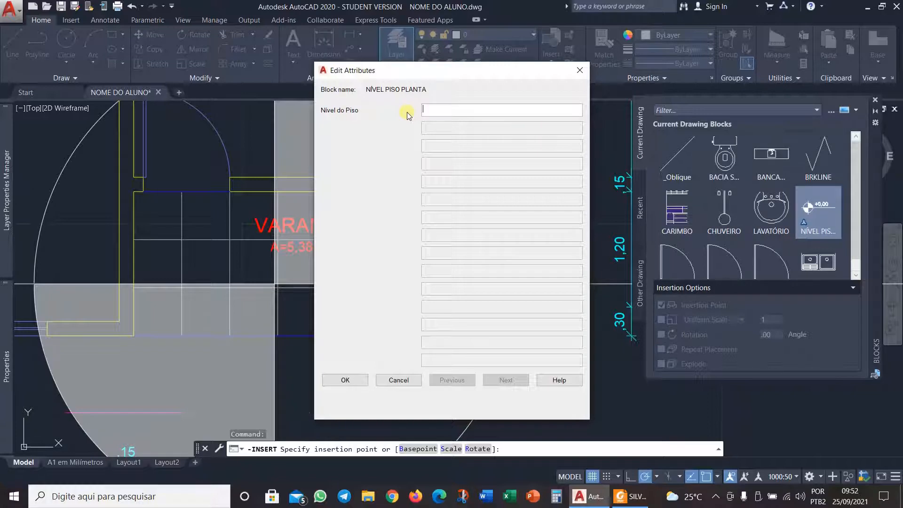
{"action": "type", "text": "+0,38"}
{"action": "left_click", "coordinate": [350, 383]}
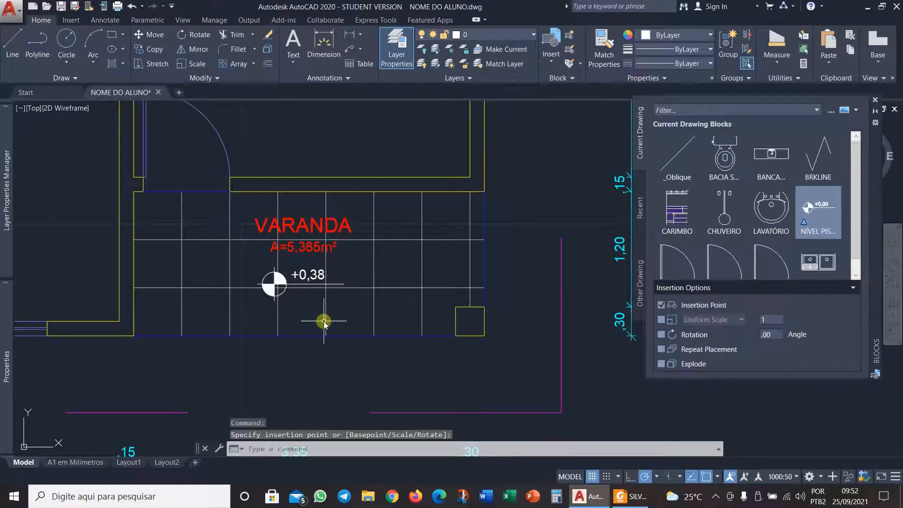
Assign the veranda's level mark to the TEXTOS layer.
{"action": "scroll", "coordinate": [302, 315], "scroll_direction": "down", "scroll_amount": 5}
{"action": "scroll", "coordinate": [359, 302], "scroll_direction": "up", "scroll_amount": 4}
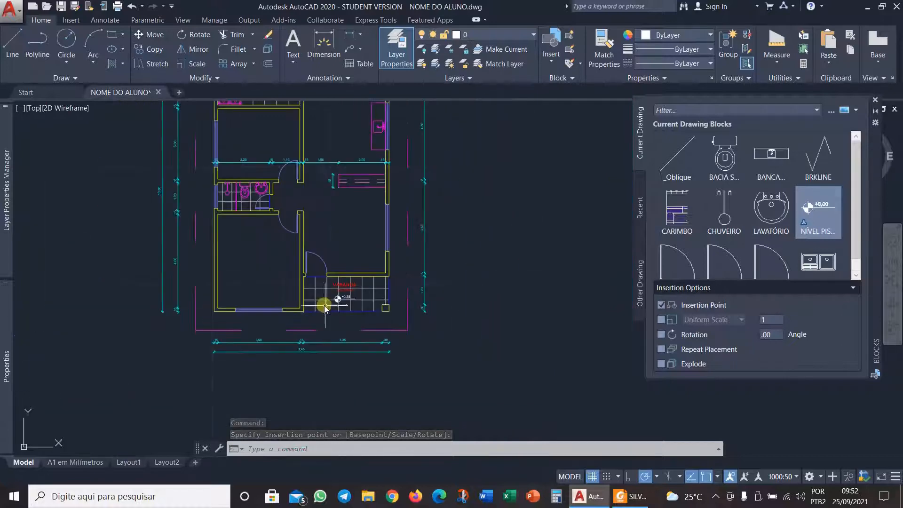
{"action": "scroll", "coordinate": [376, 333], "scroll_direction": "up", "scroll_amount": 2}
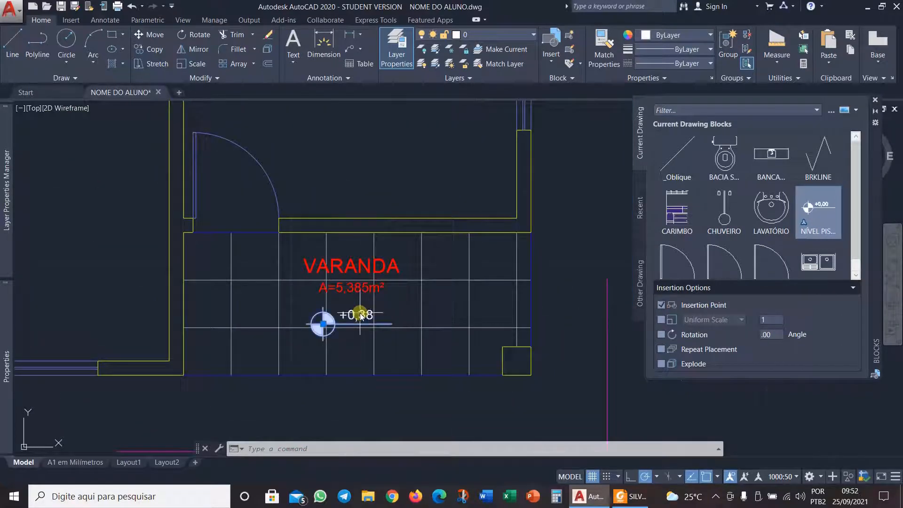
{"action": "left_click", "coordinate": [322, 322]}
{"action": "left_click", "coordinate": [498, 36]}
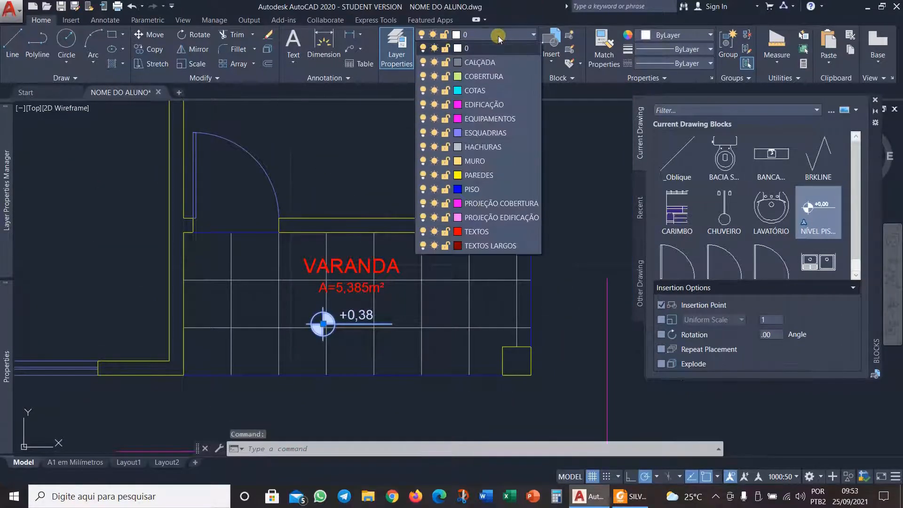
{"action": "left_click", "coordinate": [496, 231]}
{"action": "key", "text": "Escape"}
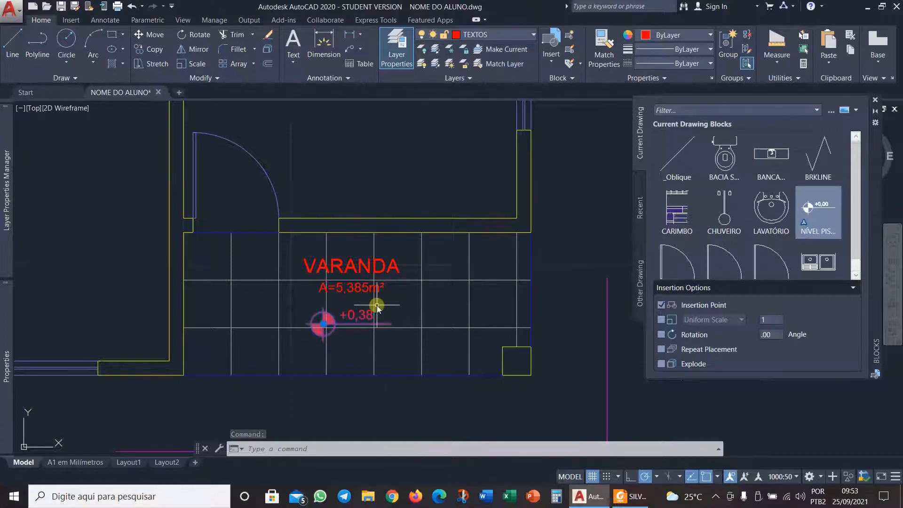
{"action": "key", "text": "Escape"}
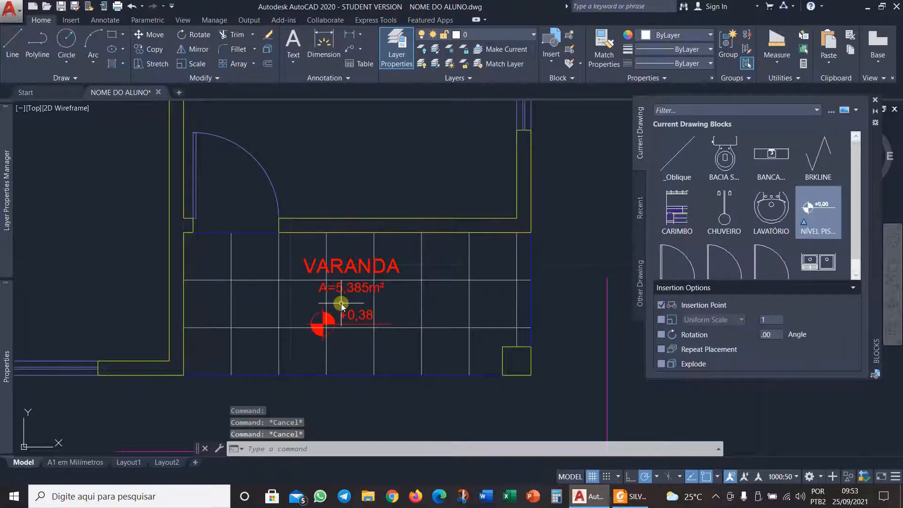
Create a new layer named SÍMBOLOS with colour 30.
{"action": "scroll", "coordinate": [340, 304], "scroll_direction": "down", "scroll_amount": 5}
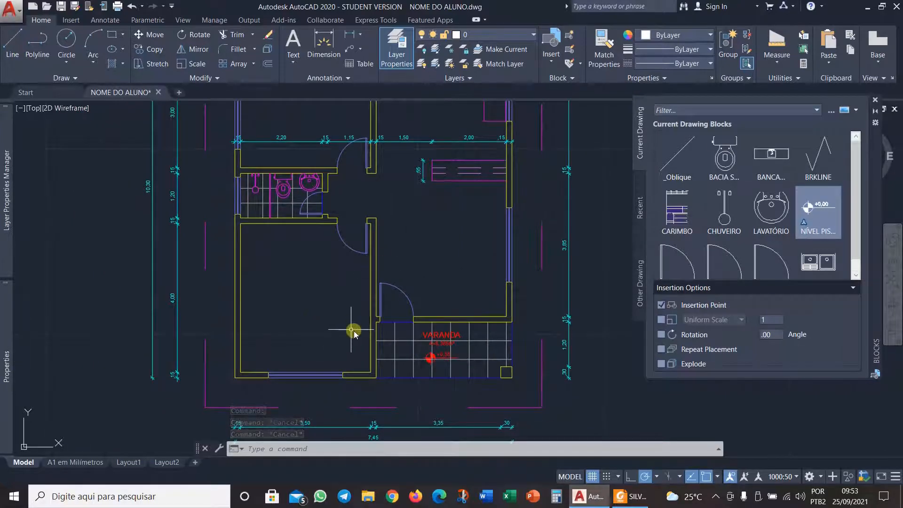
{"action": "mouse_move", "coordinate": [6, 177]}
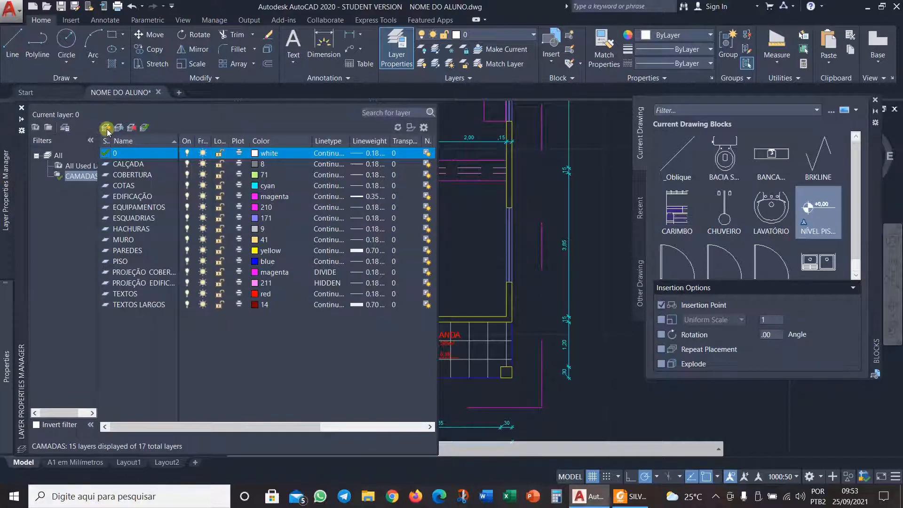
{"action": "left_click", "coordinate": [106, 127]}
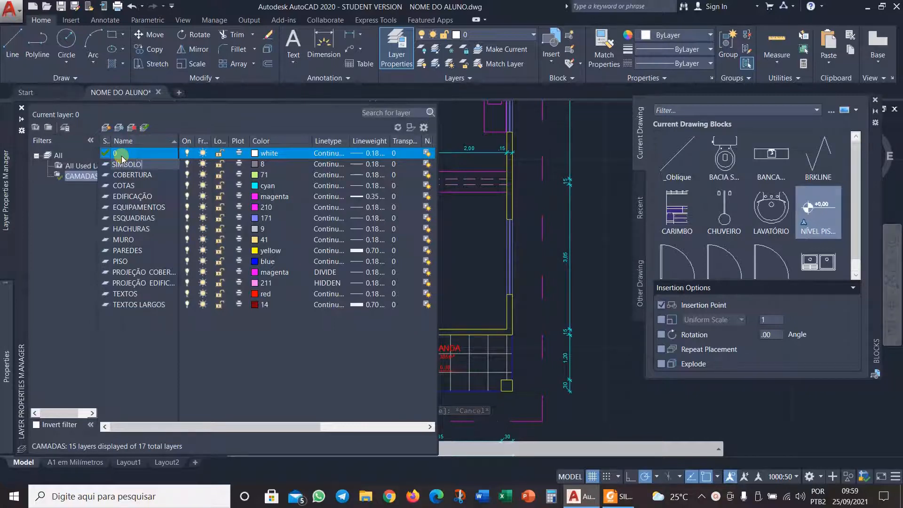
{"action": "key", "text": "Return"}
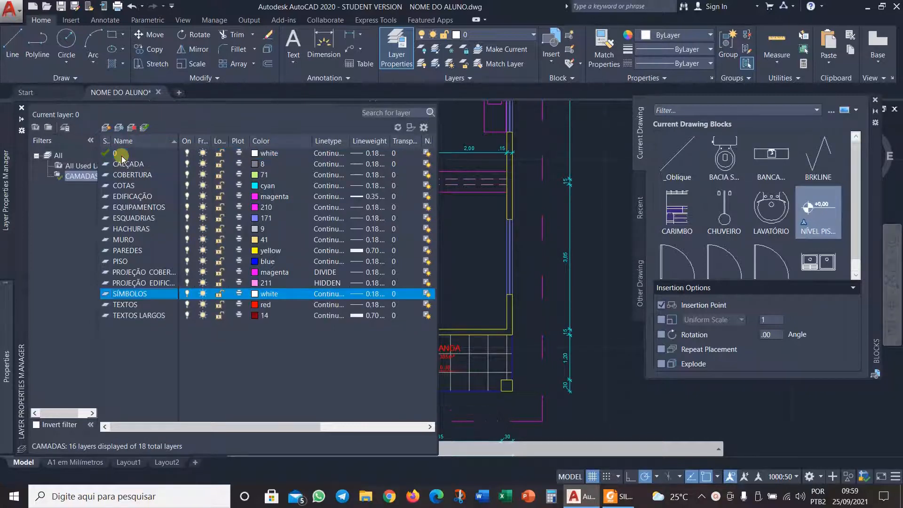
{"action": "left_click", "coordinate": [271, 294]}
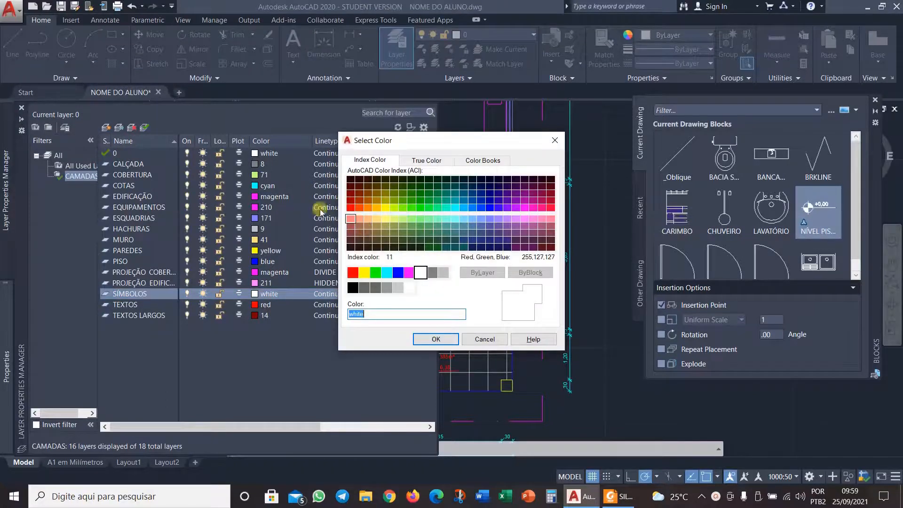
{"action": "left_click", "coordinate": [359, 208]}
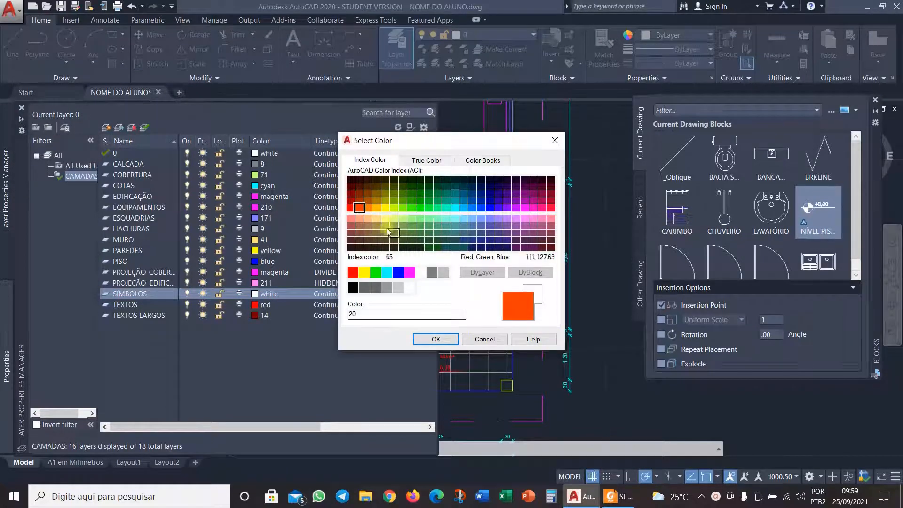
{"action": "left_click", "coordinate": [368, 201]}
{"action": "left_click", "coordinate": [369, 208]}
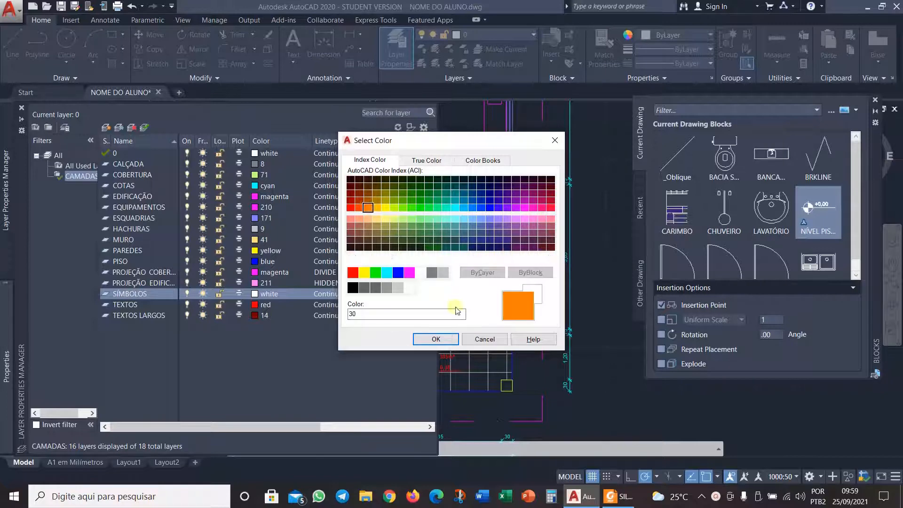
{"action": "left_click", "coordinate": [437, 340]}
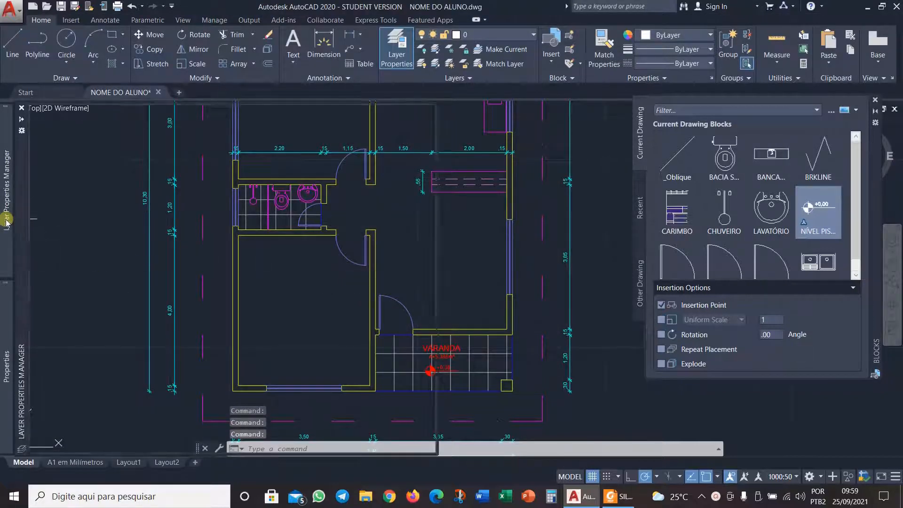
Assign the veranda's level mark to the SÍMBOLOS layer.
{"action": "mouse_move", "coordinate": [6, 216]}
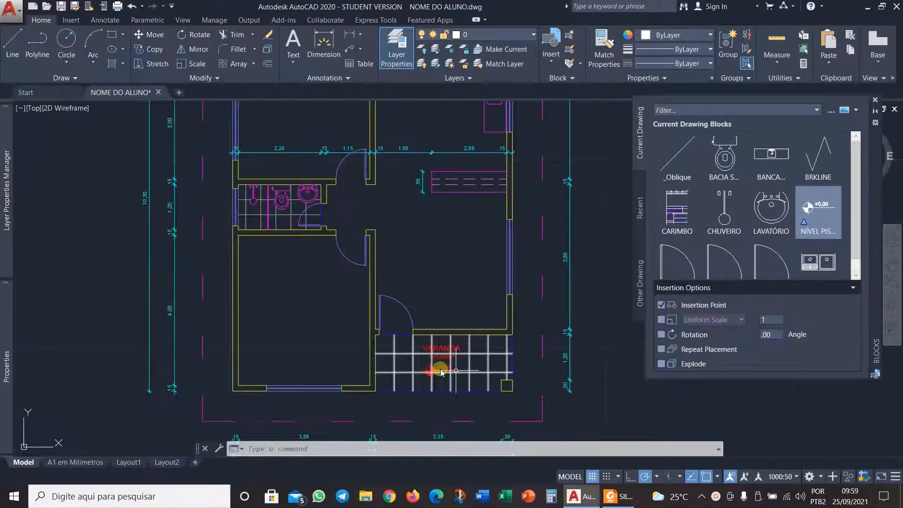
{"action": "left_click", "coordinate": [441, 372]}
{"action": "left_click", "coordinate": [503, 36]}
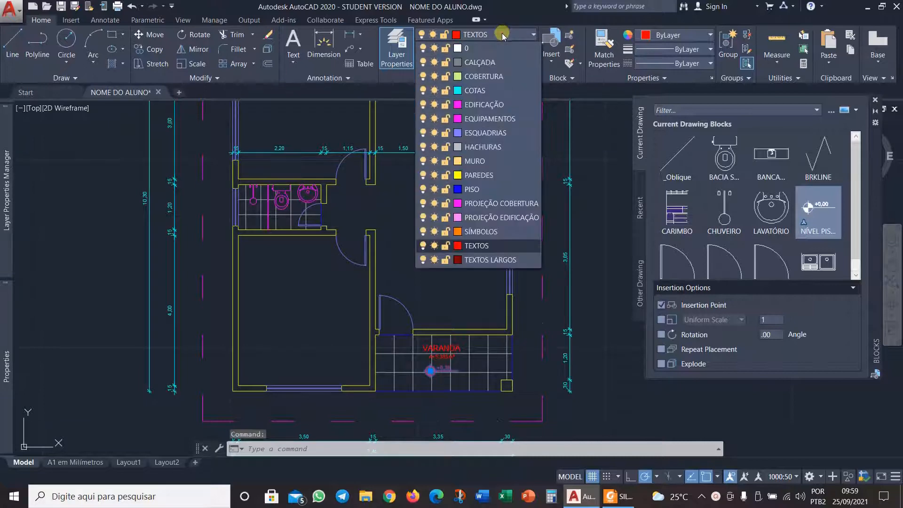
{"action": "left_click", "coordinate": [450, 227]}
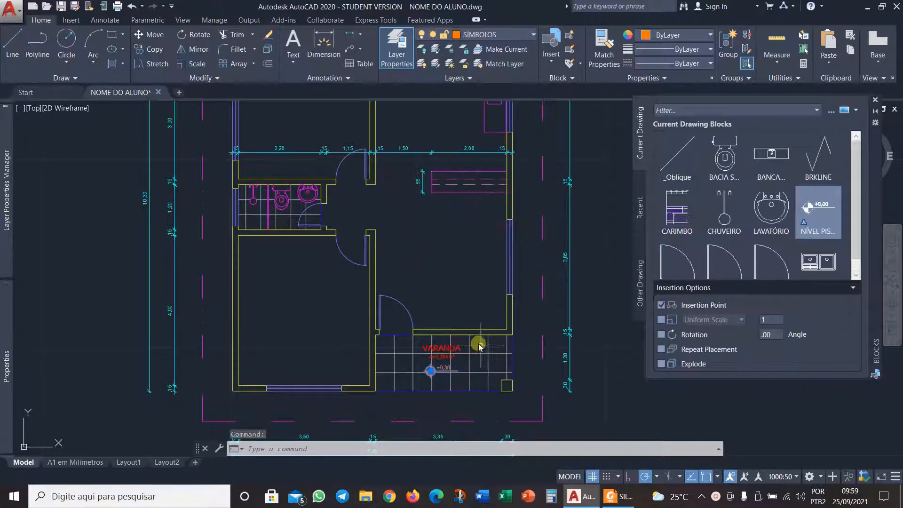
{"action": "key", "text": "Escape"}
{"action": "key", "text": "Escape"}
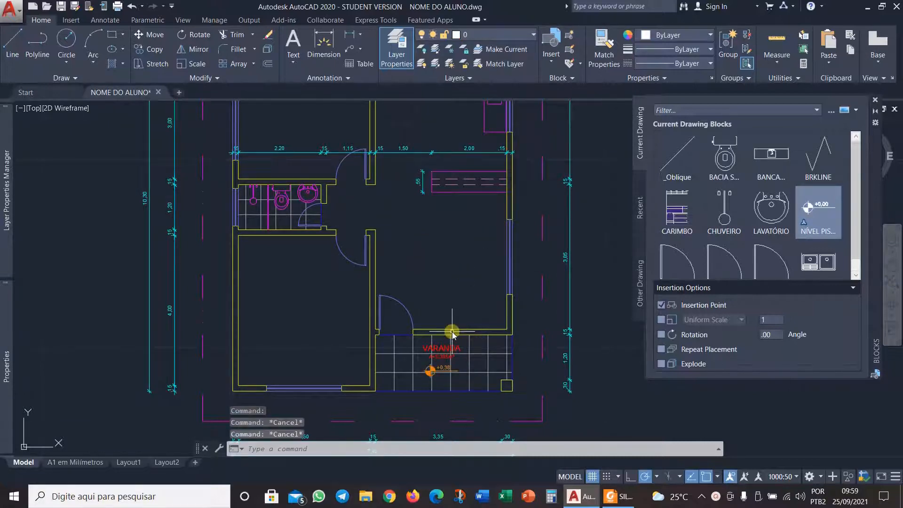
Copy the VARANDA name, area text and level mark into the room west of the veranda, using the mark's centre as base point.
{"action": "key", "text": "Return"}
{"action": "left_click", "coordinate": [434, 370]}
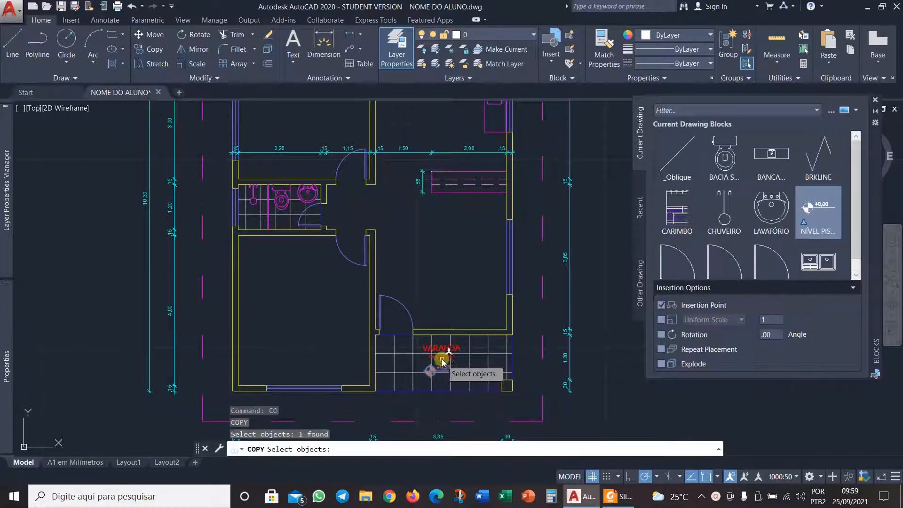
{"action": "left_click", "coordinate": [443, 362]}
{"action": "key", "text": "Return"}
{"action": "left_click", "coordinate": [431, 372]}
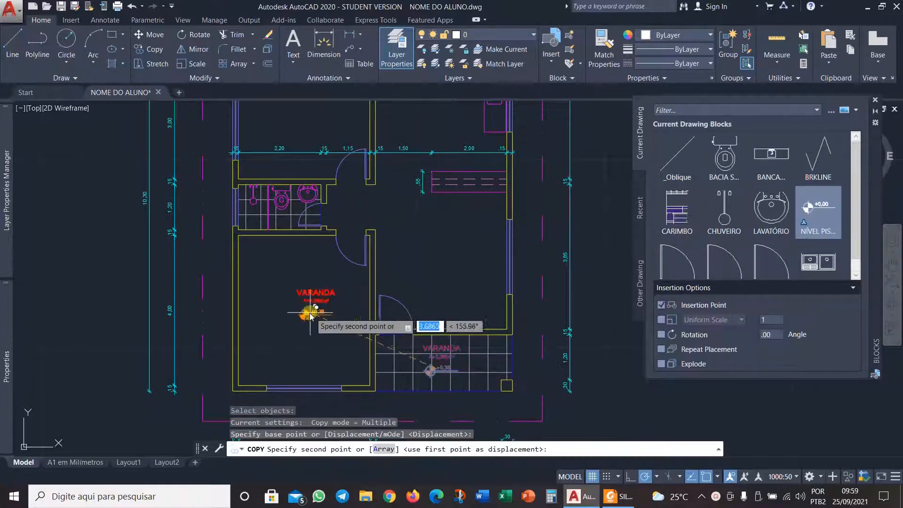
{"action": "left_click", "coordinate": [295, 324]}
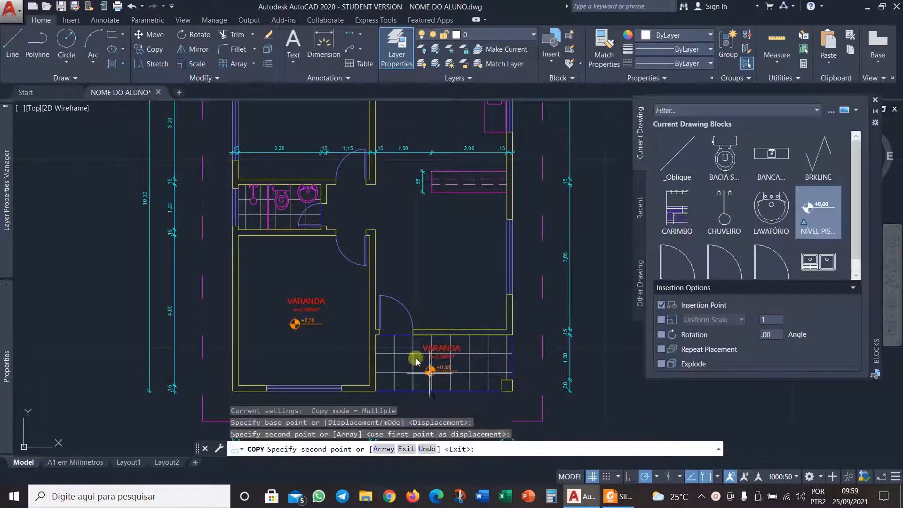
{"action": "key", "text": "Return"}
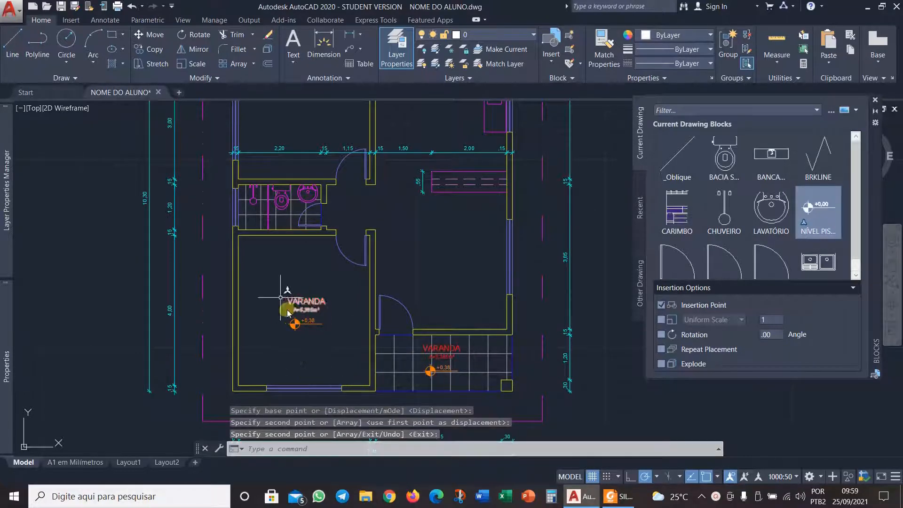
Close the blocks palette, switch to the reference PDF in Foxit PDF Reader and go to page 19 to check the bedroom's annotations.
{"action": "left_click", "coordinate": [875, 101]}
{"action": "scroll", "coordinate": [297, 325], "scroll_direction": "up", "scroll_amount": 4}
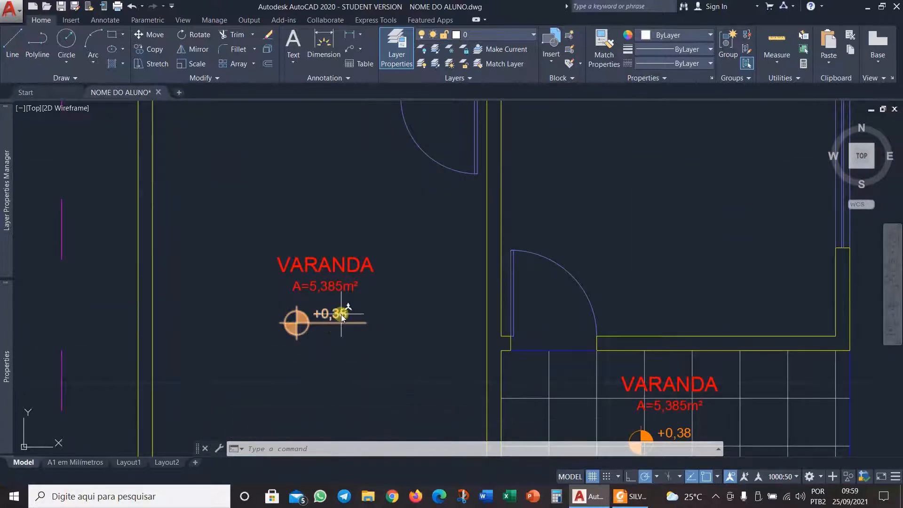
{"action": "left_click", "coordinate": [630, 496]}
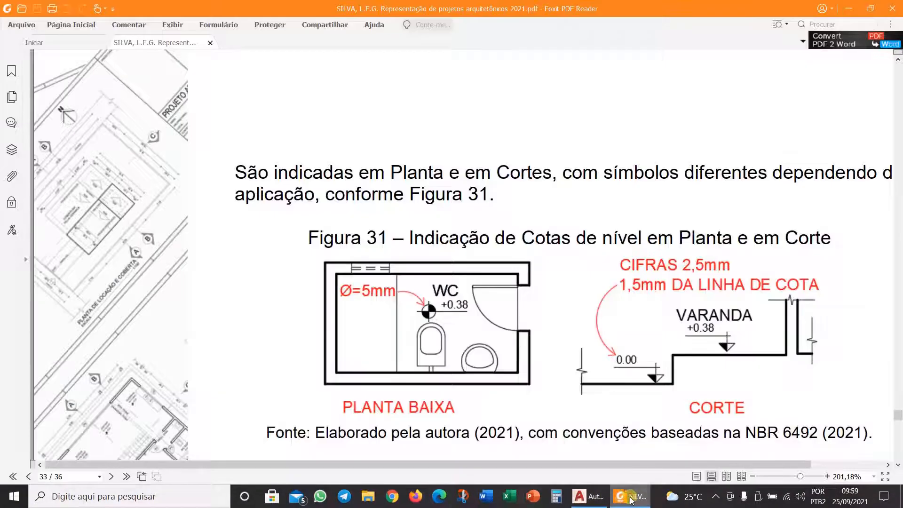
{"action": "left_click", "coordinate": [47, 477]}
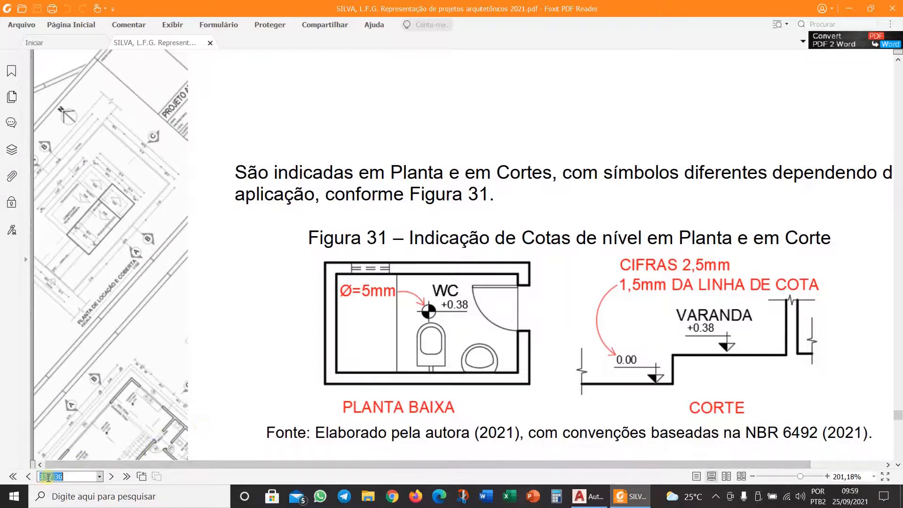
{"action": "type", "text": "19"}
{"action": "key", "text": "Return"}
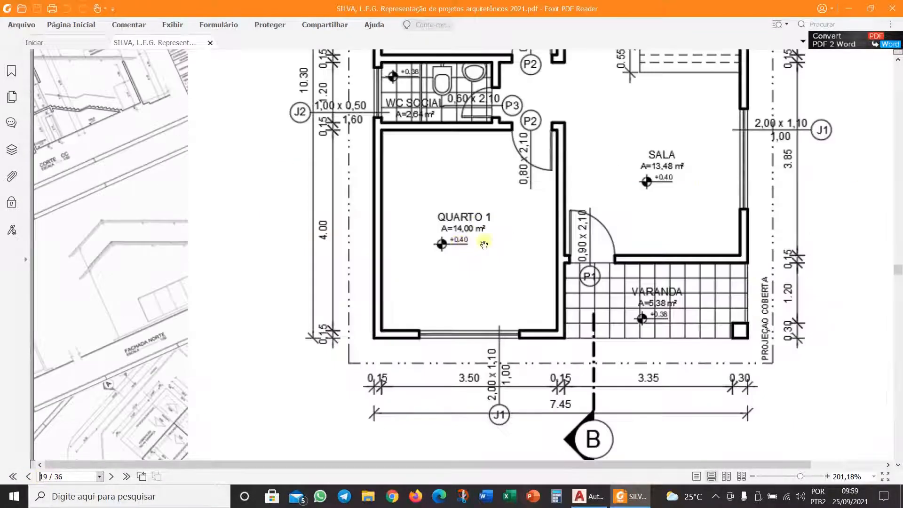
Back in AutoCAD, set the floor level value of the copied mark in the room west of the veranda to +0,40.
{"action": "left_click", "coordinate": [588, 497]}
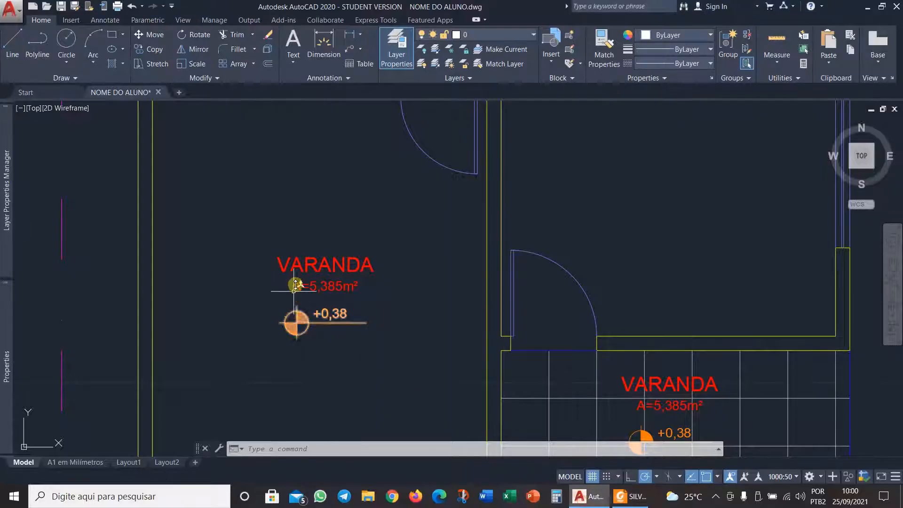
{"action": "type", "text": "ed"}
{"action": "key", "text": "Return"}
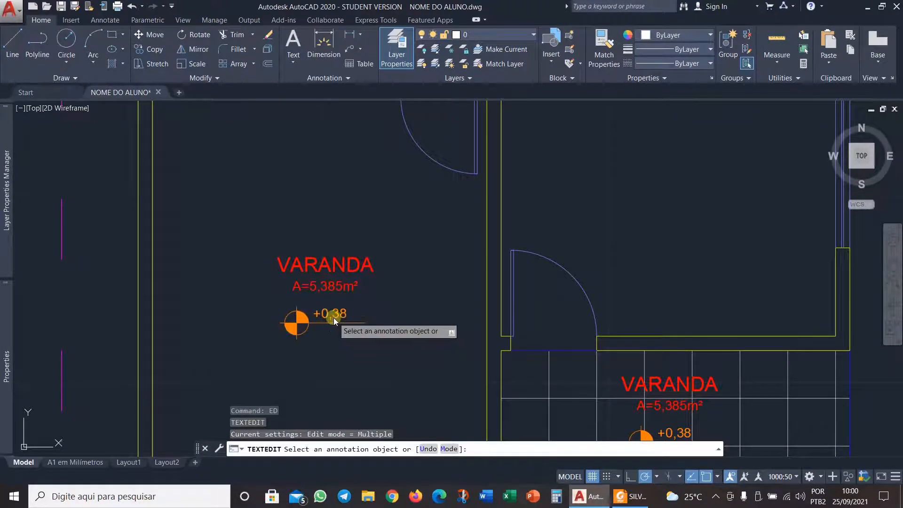
{"action": "left_click", "coordinate": [334, 317]}
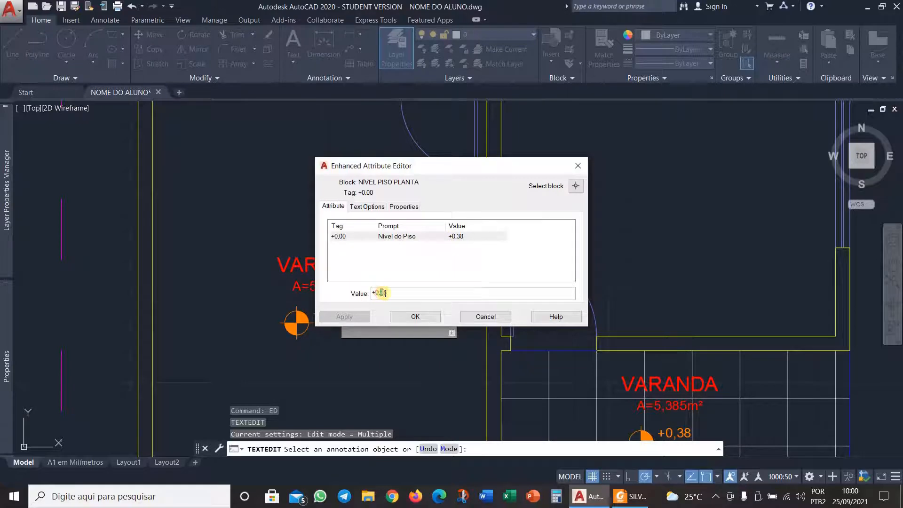
{"action": "key", "text": "Delete"}
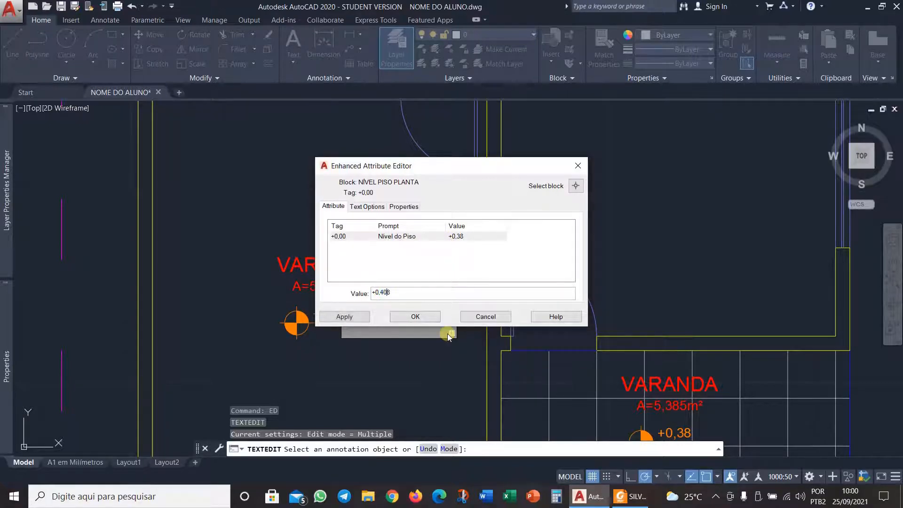
{"action": "left_click", "coordinate": [416, 317]}
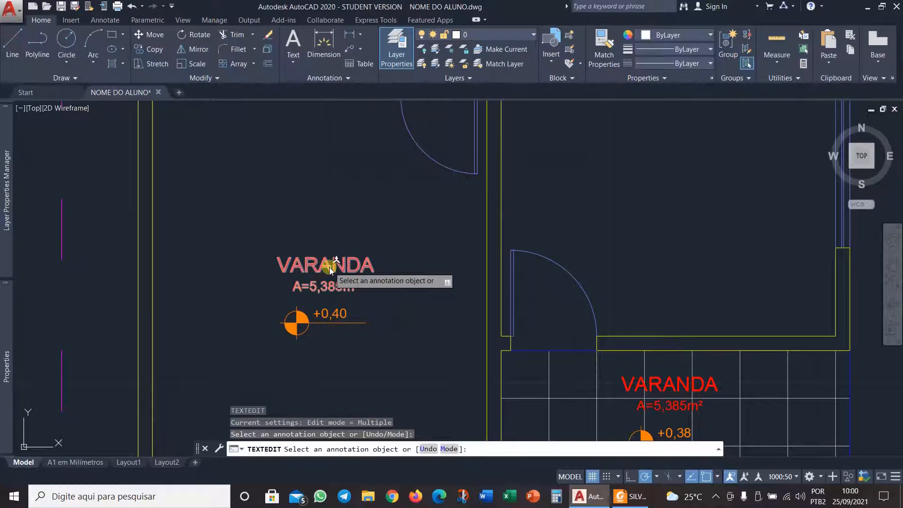
Change the copied room label above the +0,40 level mark to read QUARTO 01 with area A=14,00m².
{"action": "left_click", "coordinate": [363, 299]}
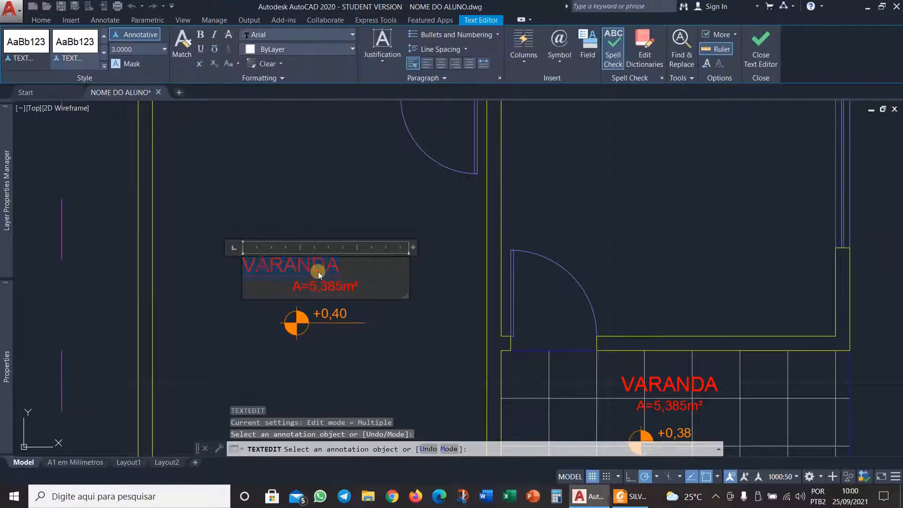
{"action": "type", "text": "QUARTO"}
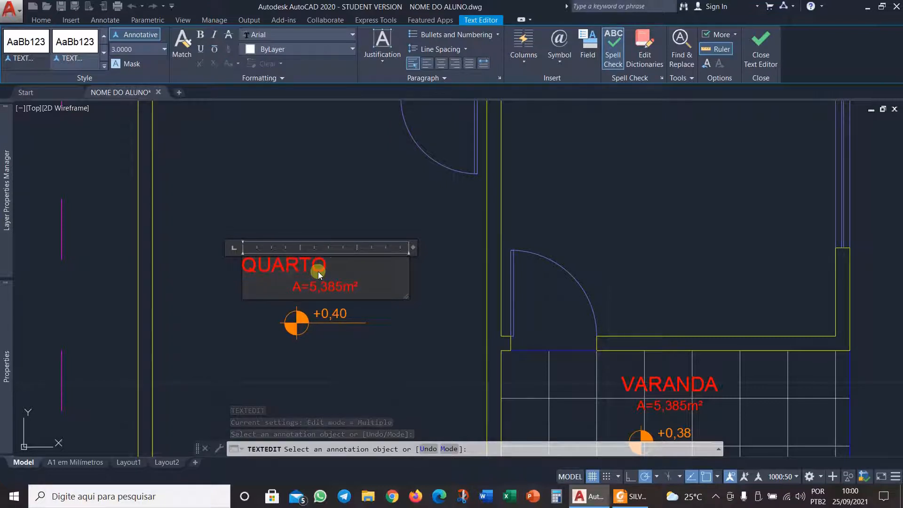
{"action": "type", "text": " 01"}
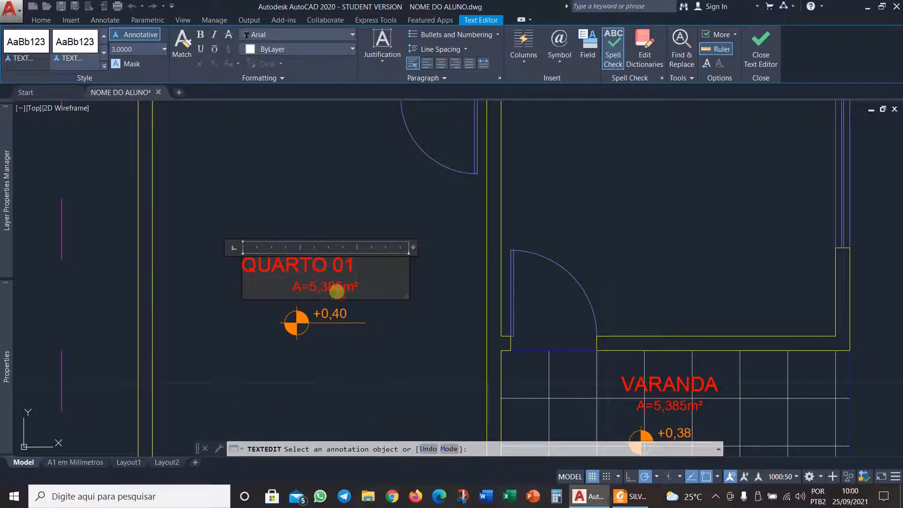
{"action": "left_click_drag", "start_coordinate": [342, 286], "coordinate": [313, 285]}
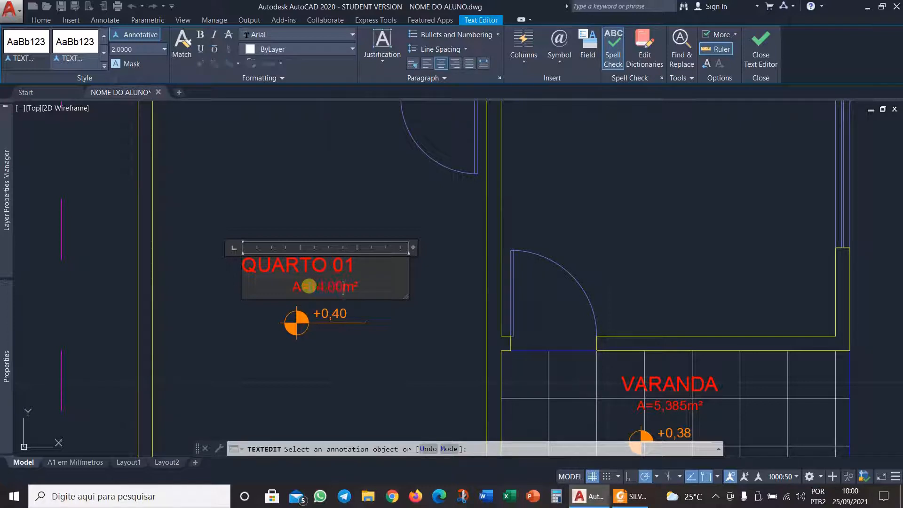
{"action": "left_click", "coordinate": [414, 335]}
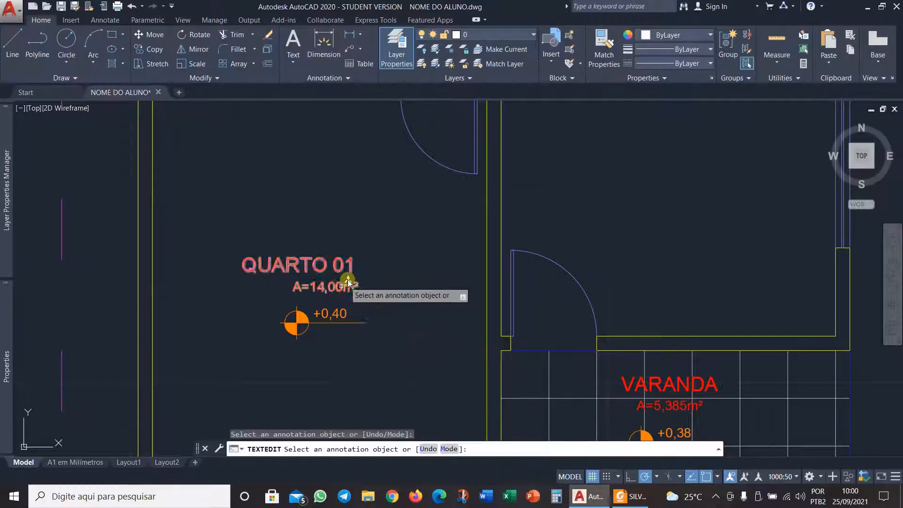
Centre the QUARTO 01 line above its area text and finish text editing.
{"action": "left_click", "coordinate": [325, 267]}
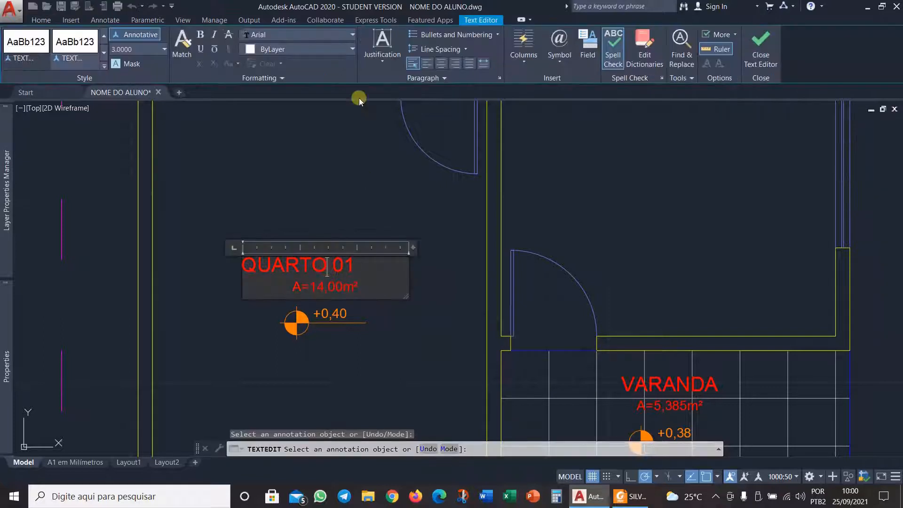
{"action": "left_click", "coordinate": [427, 64]}
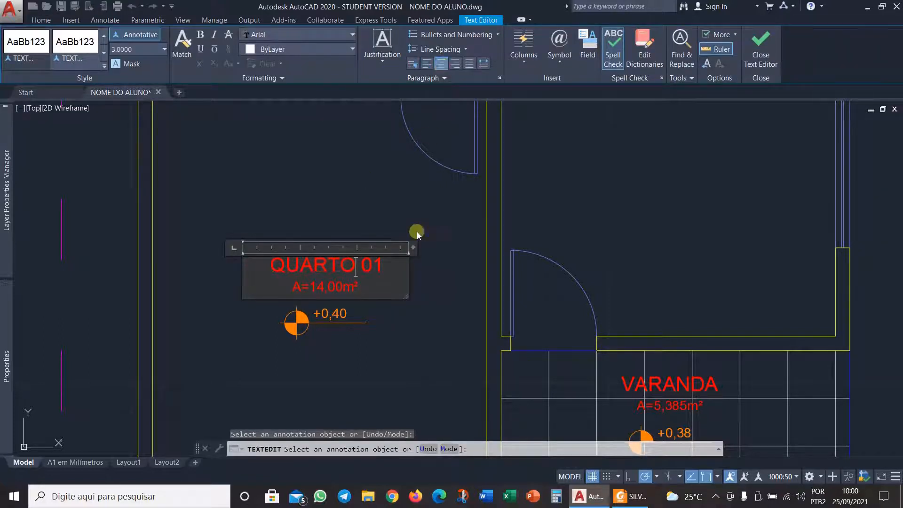
{"action": "left_click", "coordinate": [396, 378]}
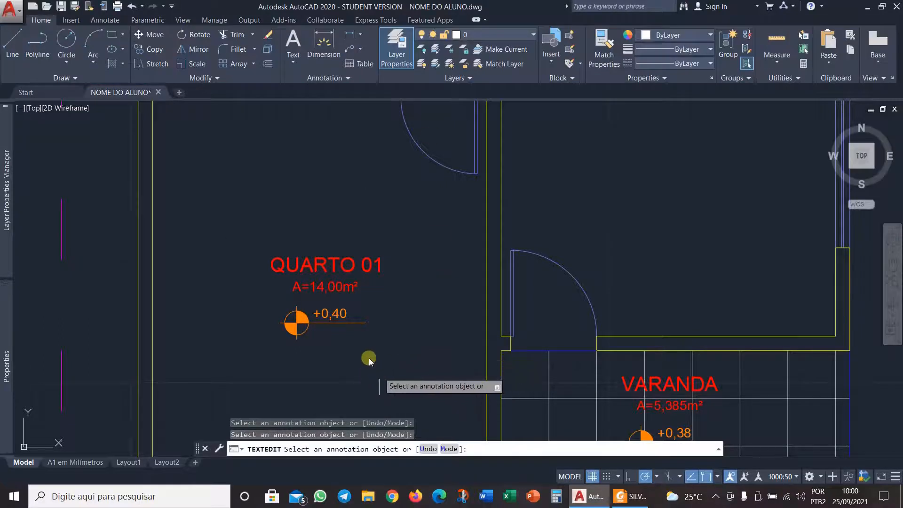
{"action": "key", "text": "Escape"}
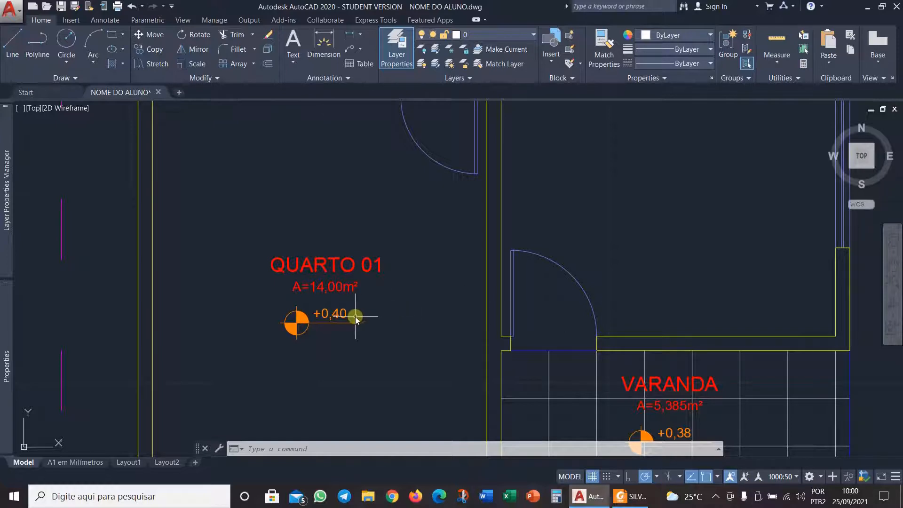
Look over the three plans and examine the reference floor plan in the PDF open in Foxit PDF Reader, returning to AutoCAD.
{"action": "scroll", "coordinate": [355, 317], "scroll_direction": "down", "scroll_amount": 10}
{"action": "middle_click_drag", "start_coordinate": [367, 306], "coordinate": [500, 331]}
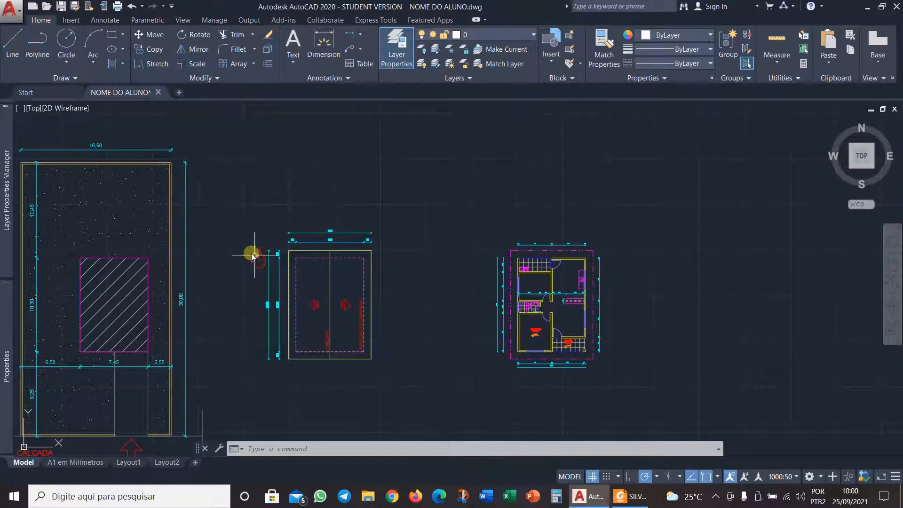
{"action": "scroll", "coordinate": [250, 267], "scroll_direction": "down", "scroll_amount": 2}
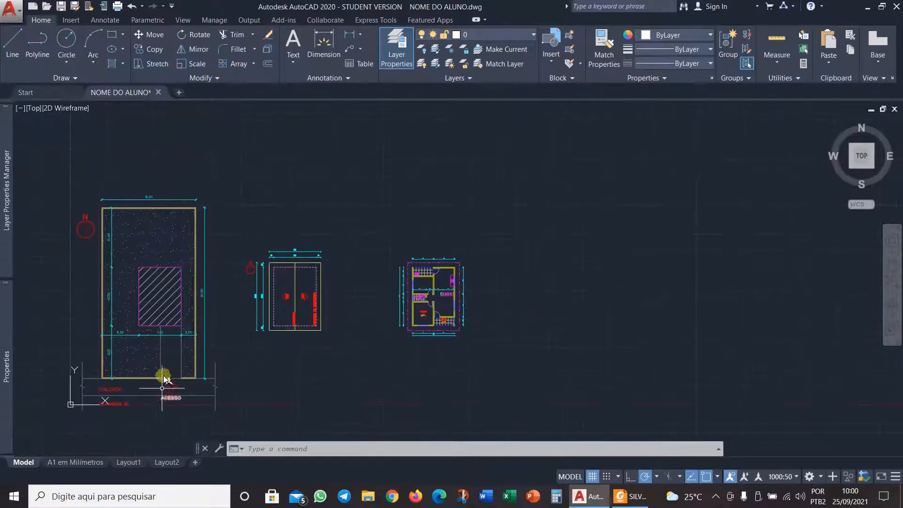
{"action": "mouse_move", "coordinate": [247, 308]}
{"action": "middle_mouse_down"}
{"action": "mouse_move", "coordinate": [404, 276]}
{"action": "mouse_move", "coordinate": [399, 290]}
{"action": "middle_mouse_up"}
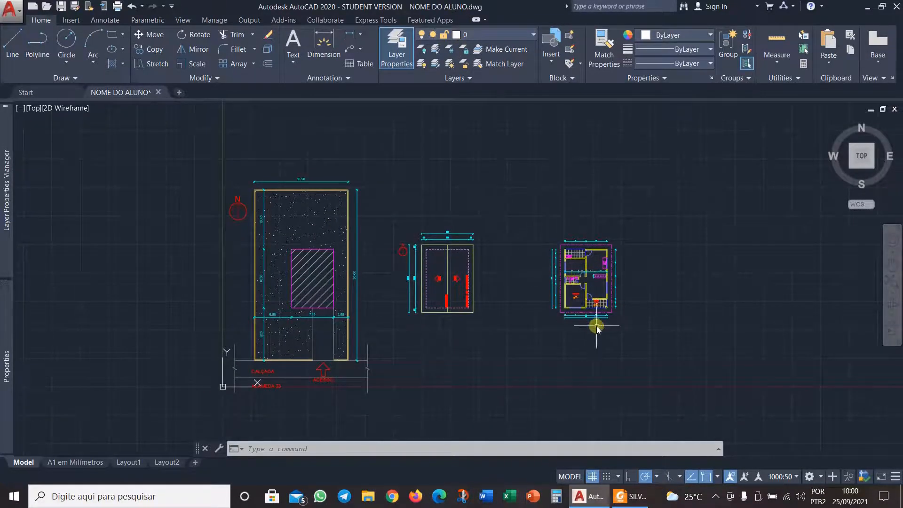
{"action": "left_click", "coordinate": [631, 496]}
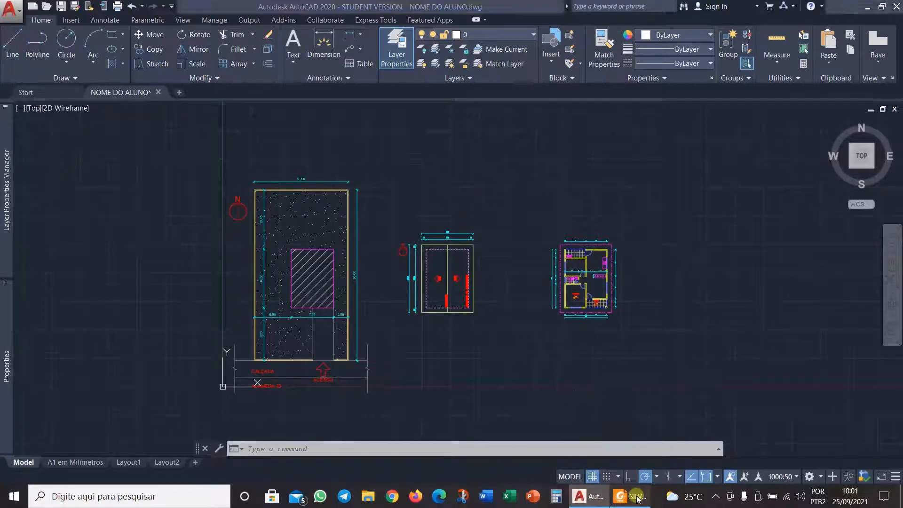
{"action": "scroll", "coordinate": [466, 223], "scroll_direction": "up", "scroll_amount": 3}
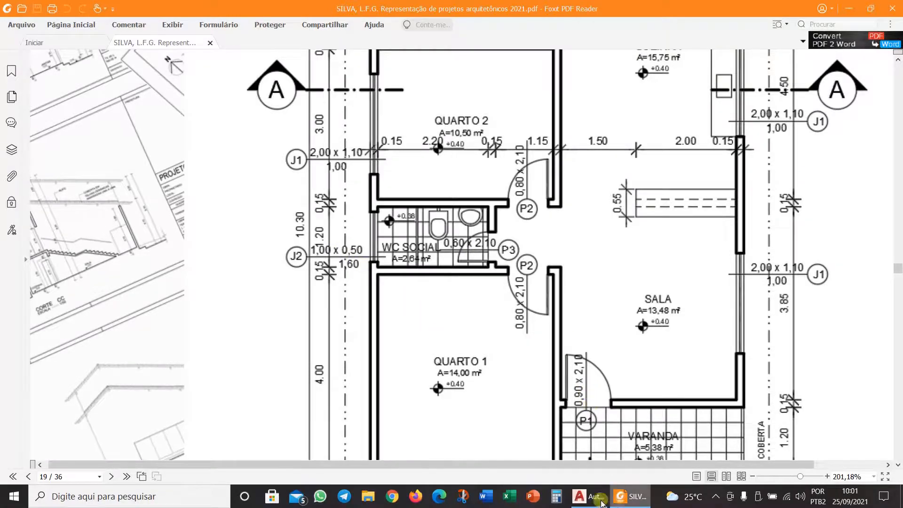
{"action": "left_click", "coordinate": [587, 496]}
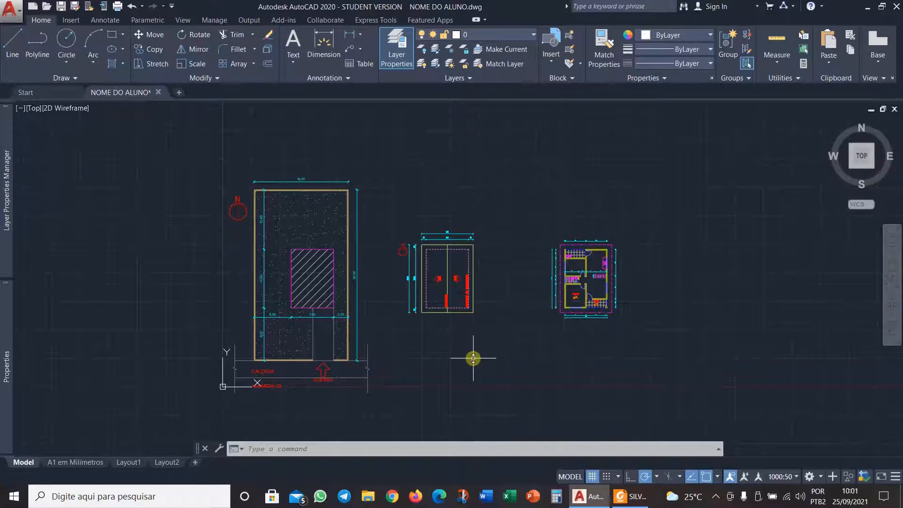
Start inserting blocks and load BLOCOS ANOTATIVOS.dwg as the source drawing for the block library.
{"action": "type", "text": "i"}
{"action": "key", "text": "Return"}
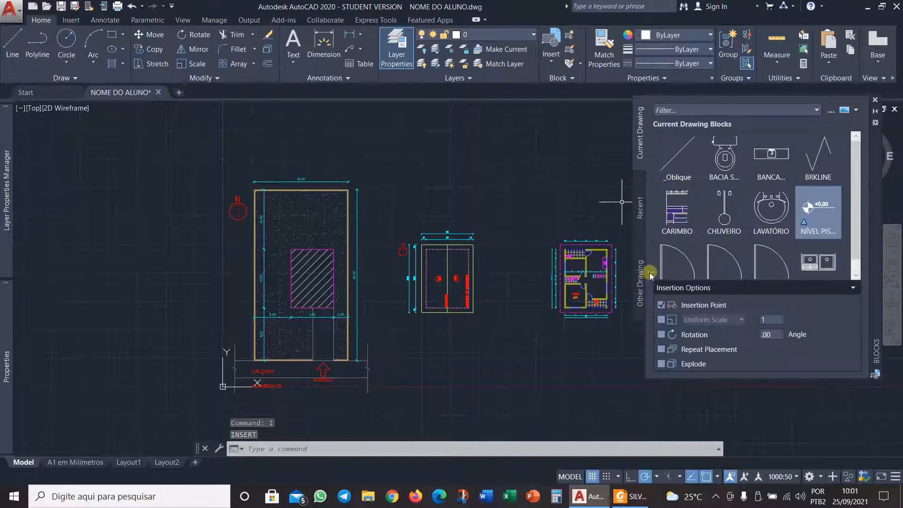
{"action": "left_click", "coordinate": [640, 281]}
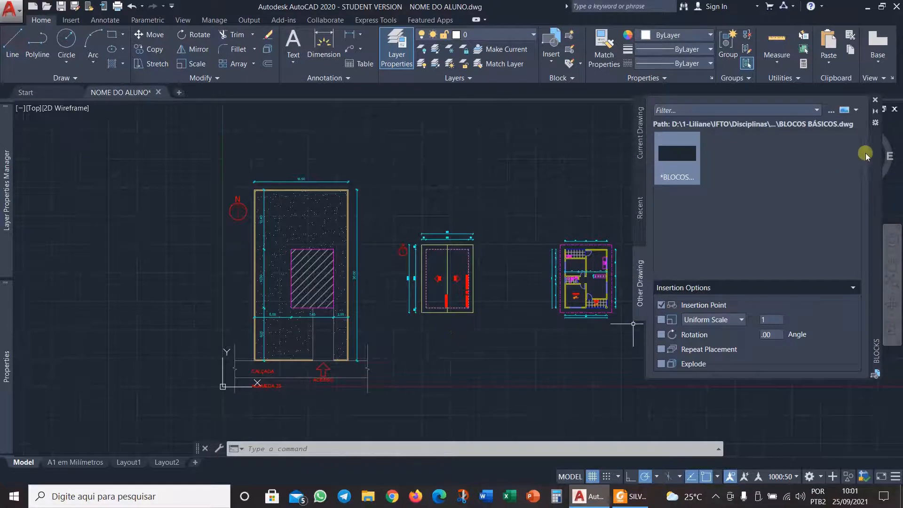
{"action": "left_click", "coordinate": [832, 110]}
{"action": "left_click", "coordinate": [371, 185]}
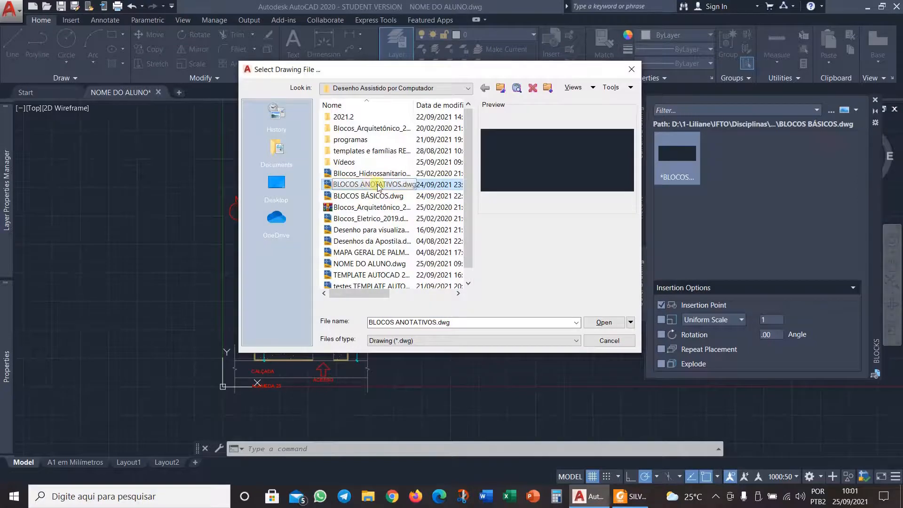
{"action": "left_click", "coordinate": [605, 324]}
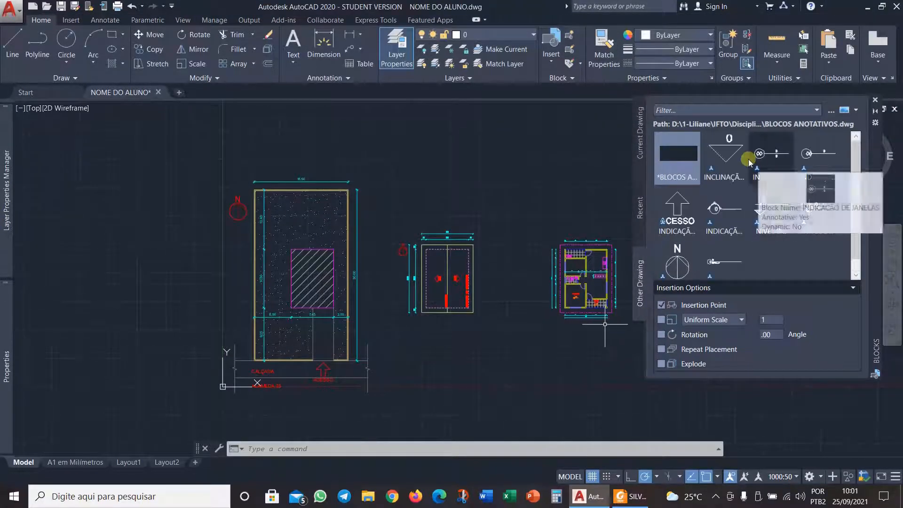
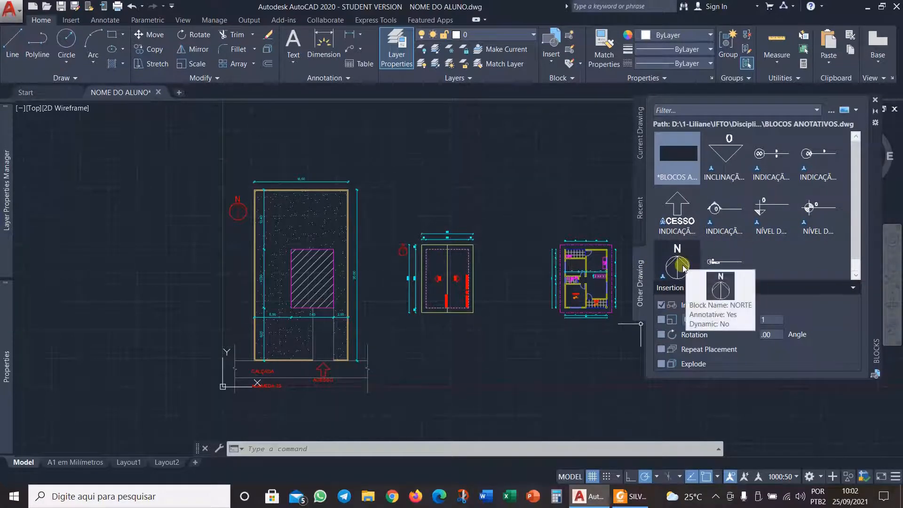
Insert the NORTE block outside the floor plan's upper-left corner at the 1000:50 annotation scale.
{"action": "left_click", "coordinate": [241, 207]}
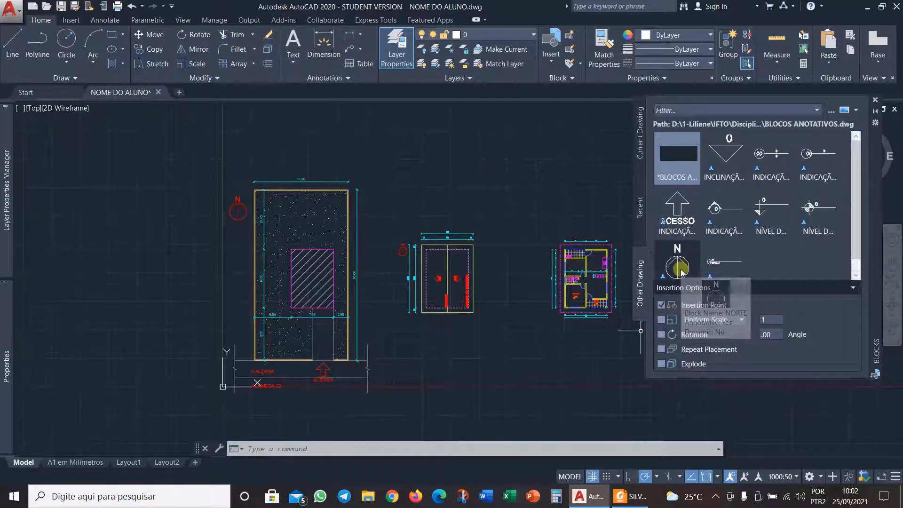
{"action": "scroll", "coordinate": [596, 302], "scroll_direction": "up", "scroll_amount": 8}
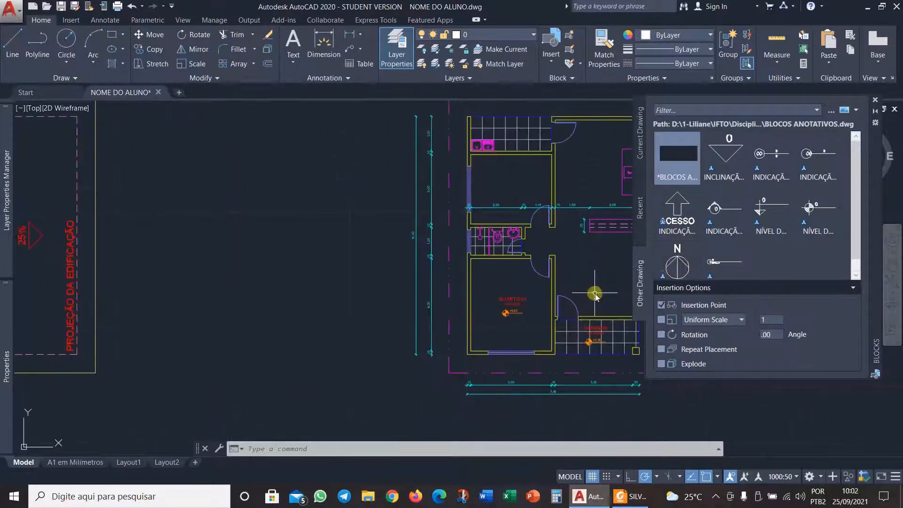
{"action": "scroll", "coordinate": [389, 286], "scroll_direction": "down", "scroll_amount": 4}
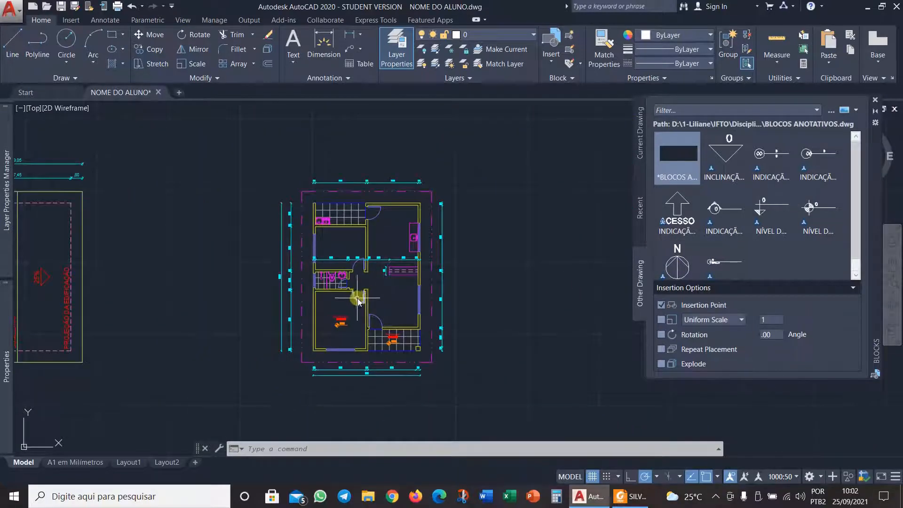
{"action": "left_click", "coordinate": [683, 265]}
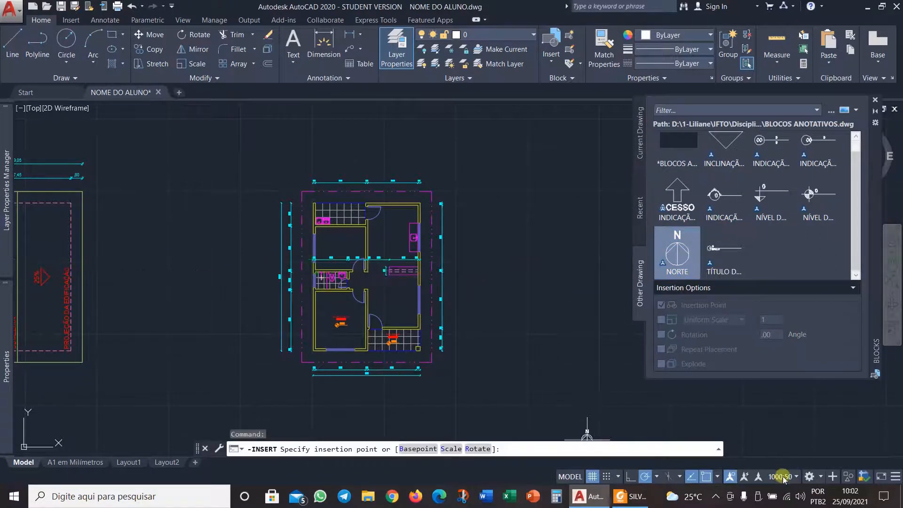
{"action": "left_click", "coordinate": [271, 210]}
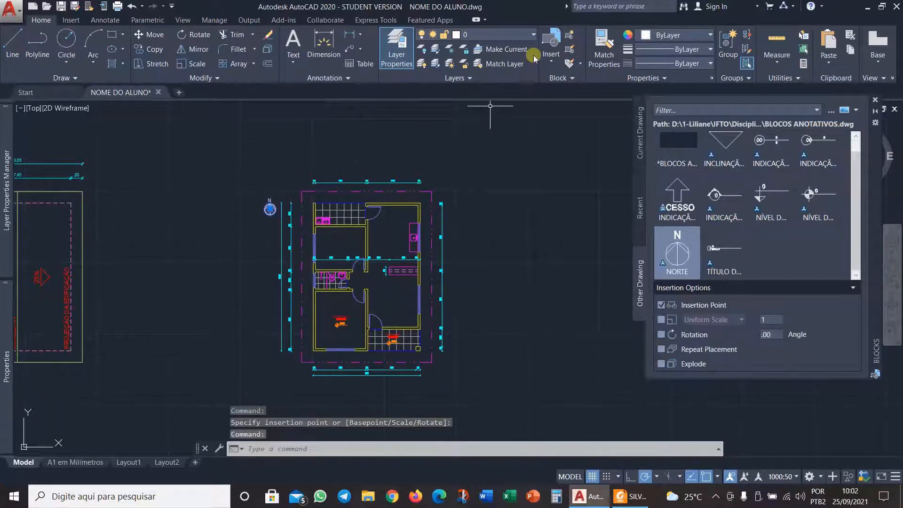
Assign the floor plan's north symbol to the SÍMBOLOS layer and make that layer current.
{"action": "left_click", "coordinate": [509, 34]}
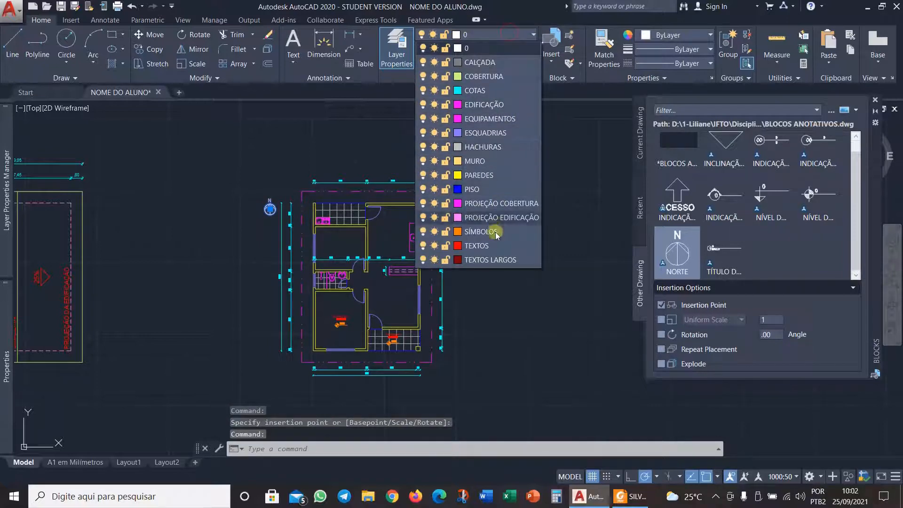
{"action": "key", "text": "Escape"}
{"action": "key", "text": "Escape"}
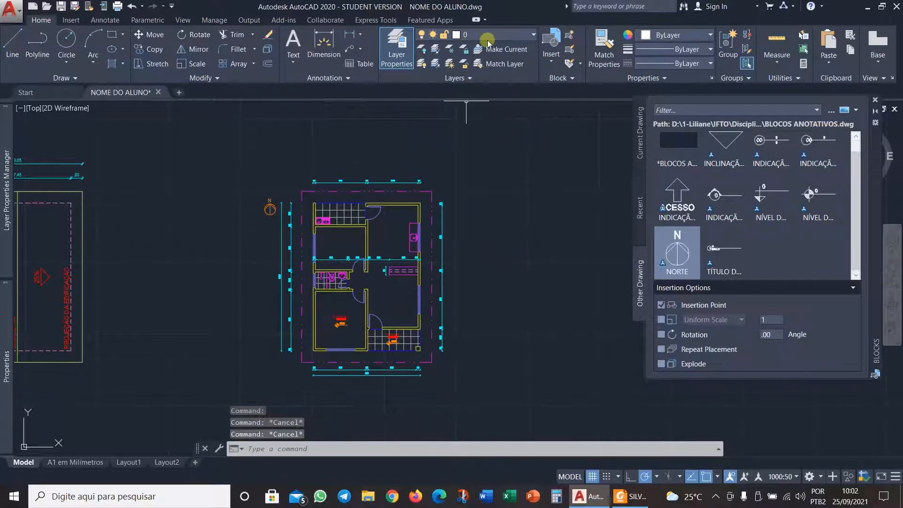
{"action": "left_click", "coordinate": [487, 37]}
{"action": "left_click", "coordinate": [480, 231]}
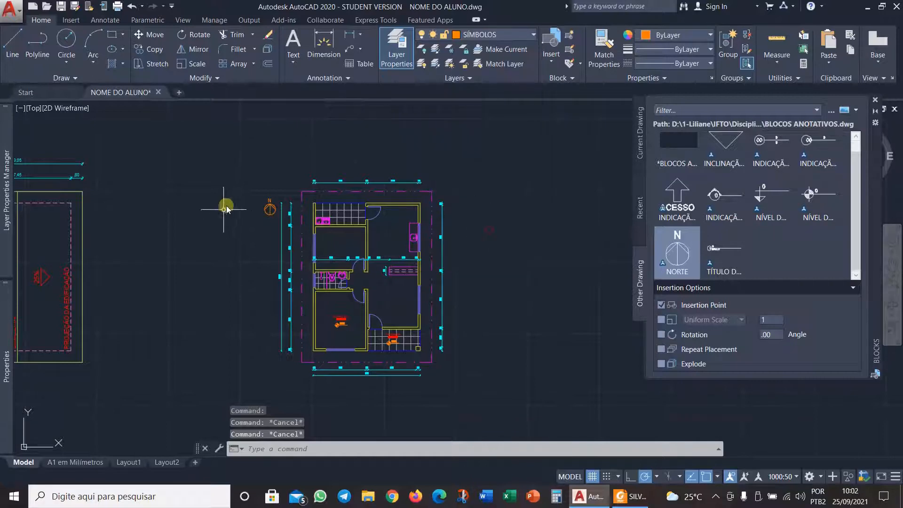
Delete the old red north symbol beside the roof plan.
{"action": "scroll", "coordinate": [197, 218], "scroll_direction": "down", "scroll_amount": 3}
{"action": "scroll", "coordinate": [197, 218], "scroll_direction": "up", "scroll_amount": 5}
{"action": "scroll", "coordinate": [343, 204], "scroll_direction": "up", "scroll_amount": 3}
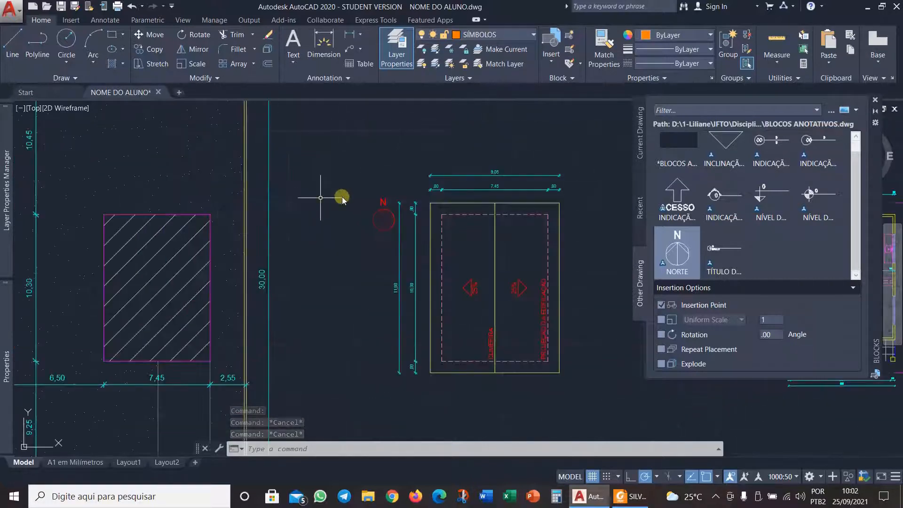
{"action": "left_click", "coordinate": [393, 193]}
{"action": "left_click", "coordinate": [363, 230]}
{"action": "key", "text": "Delete"}
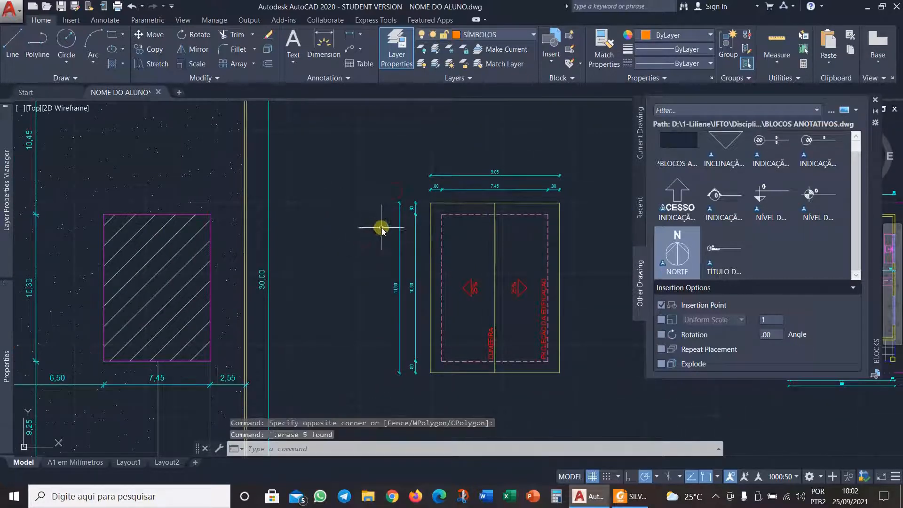
Set the annotation scale to 1000:100 and insert the NORTE block outside the roof plan's upper-left corner.
{"action": "left_click", "coordinate": [656, 252]}
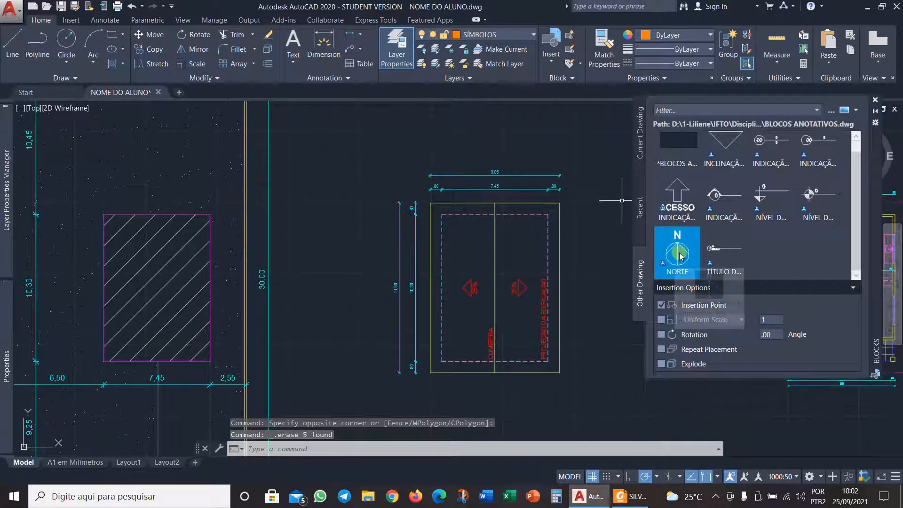
{"action": "key", "text": "Escape"}
{"action": "left_click", "coordinate": [797, 477]}
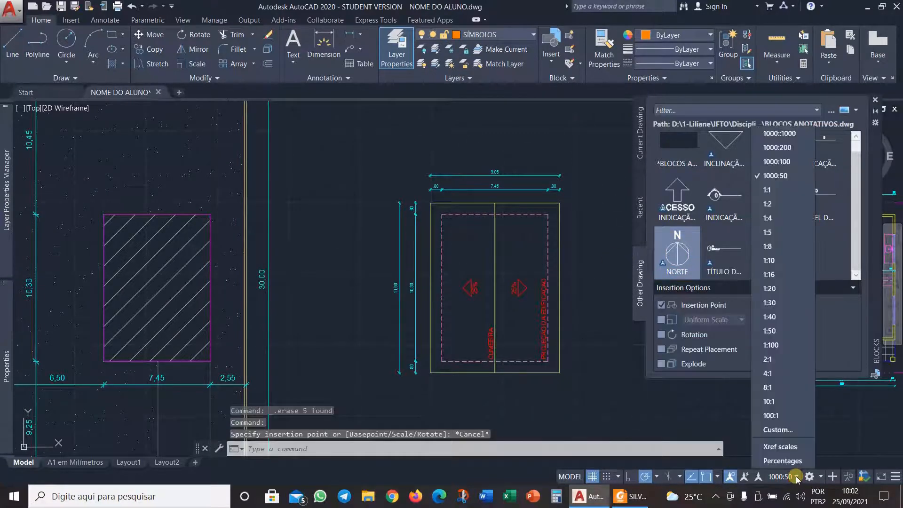
{"action": "left_click", "coordinate": [776, 167]}
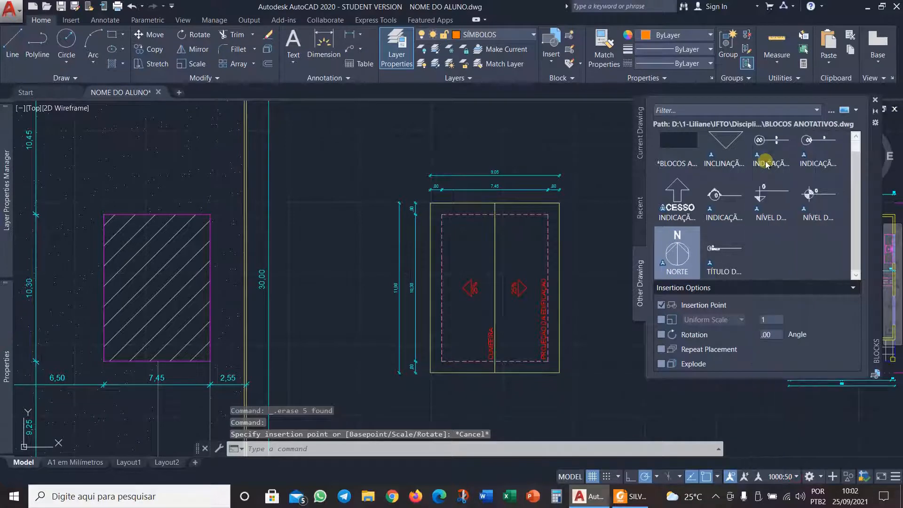
{"action": "left_click", "coordinate": [677, 249]}
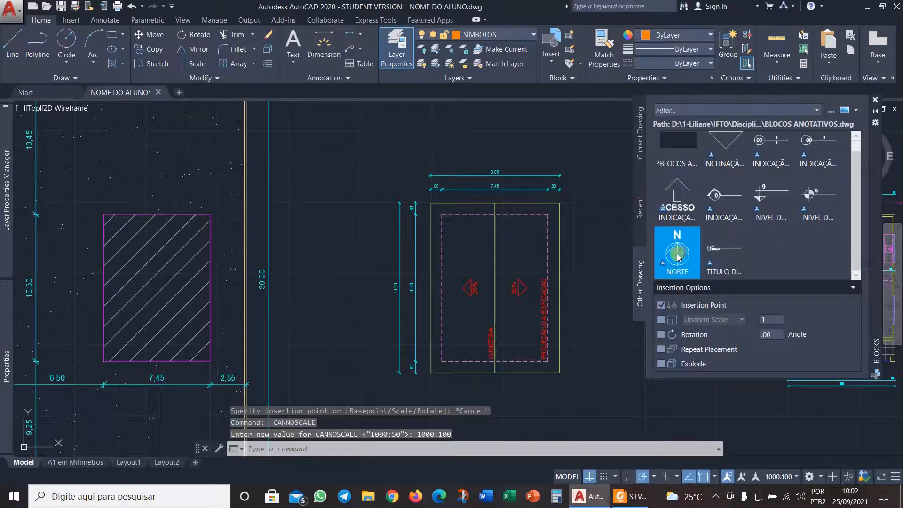
{"action": "left_click", "coordinate": [381, 221]}
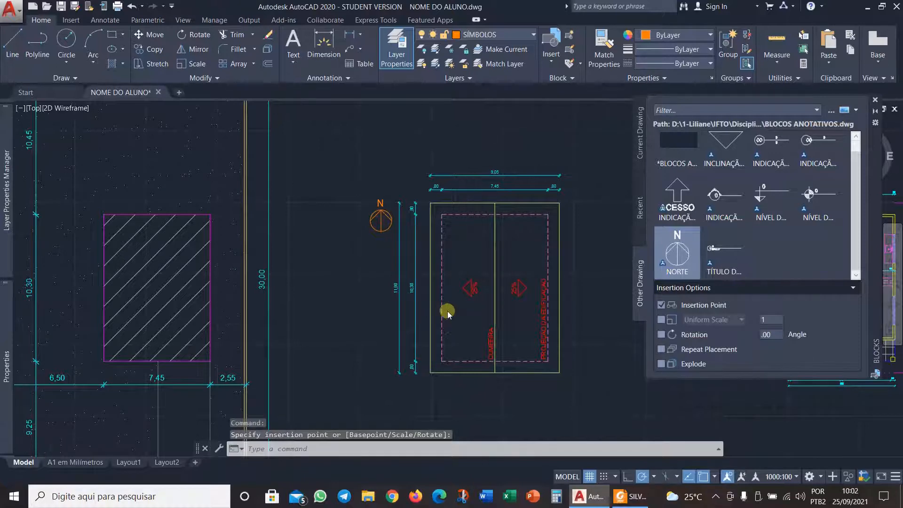
Delete the old red north symbol beside the site plan.
{"action": "scroll", "coordinate": [448, 311], "scroll_direction": "down", "scroll_amount": 4}
{"action": "middle_click_drag", "start_coordinate": [326, 278], "coordinate": [409, 291]}
{"action": "scroll", "coordinate": [359, 254], "scroll_direction": "up", "scroll_amount": 4}
{"action": "left_click", "coordinate": [329, 197]}
{"action": "left_click", "coordinate": [313, 276]}
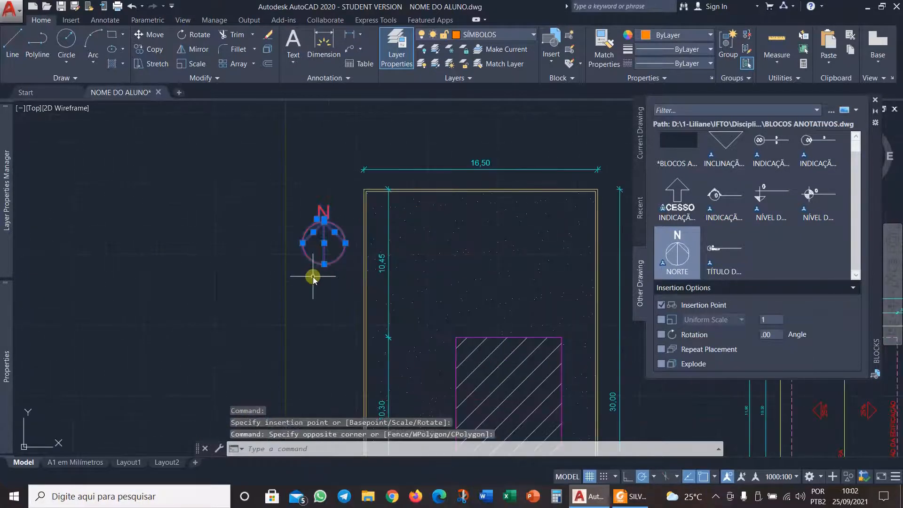
{"action": "key", "text": "Delete"}
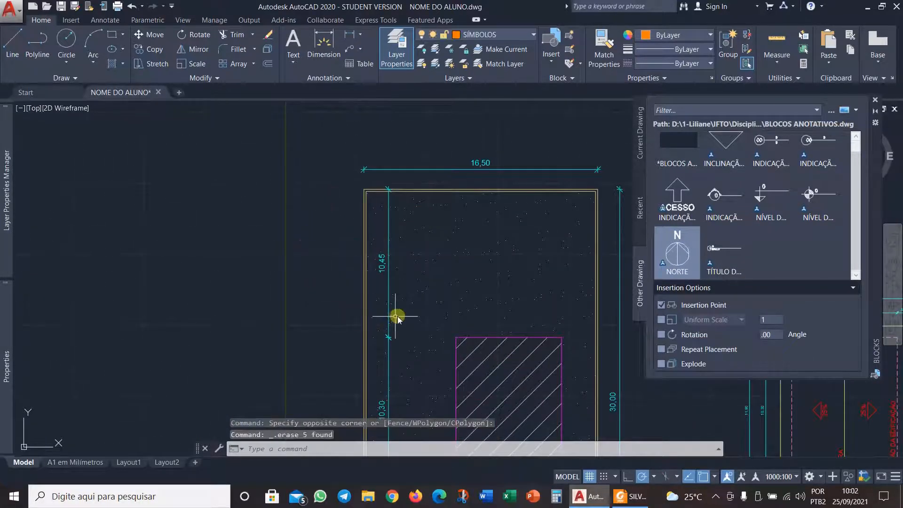
Set the annotation scale to 1000:200 and insert the NORTE block outside the site plan's upper-left corner.
{"action": "left_click", "coordinate": [795, 478]}
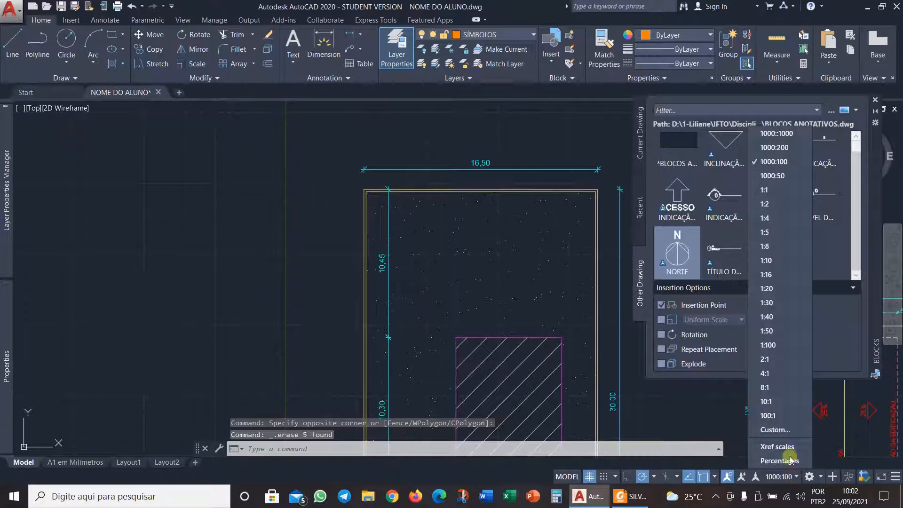
{"action": "left_click", "coordinate": [781, 142]}
{"action": "left_click", "coordinate": [668, 278]}
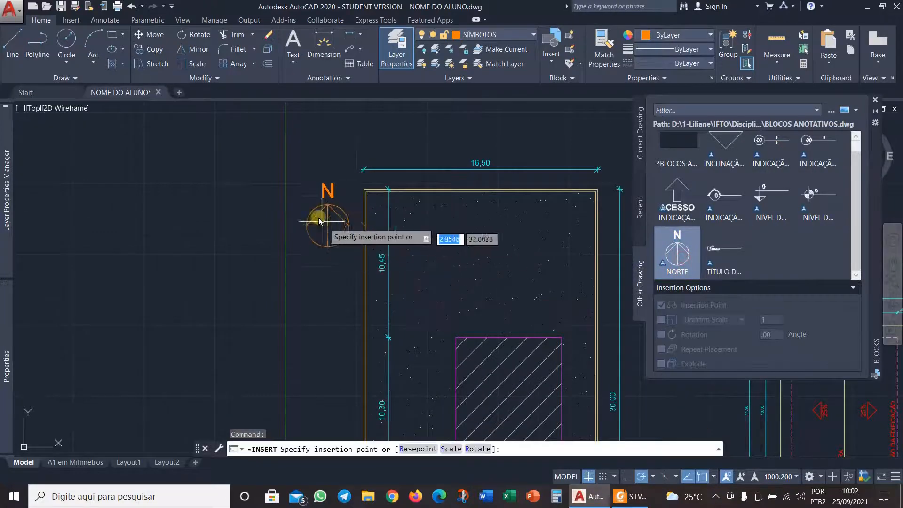
{"action": "left_click", "coordinate": [326, 216]}
Delete the old red access arrow and its ACESSO text at the site plan's entrance.
{"action": "scroll", "coordinate": [397, 318], "scroll_direction": "down", "scroll_amount": 3}
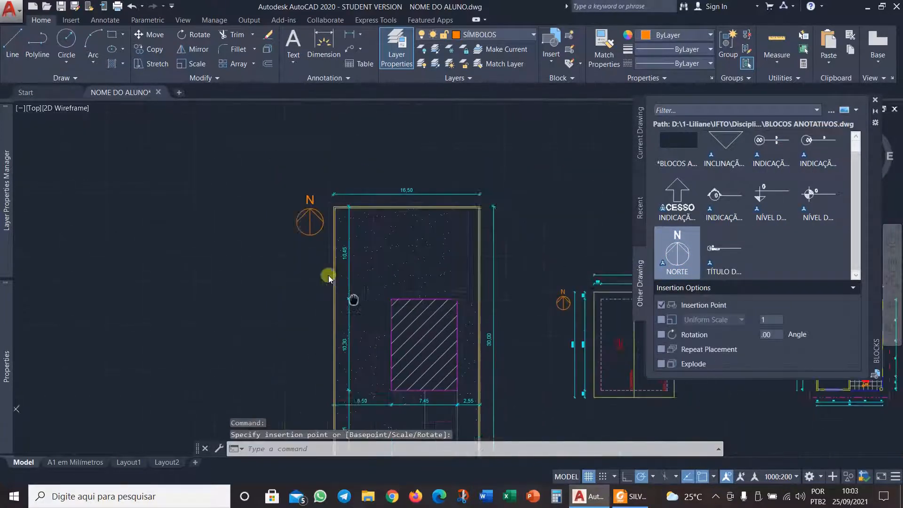
{"action": "scroll", "coordinate": [343, 402], "scroll_direction": "up", "scroll_amount": 5}
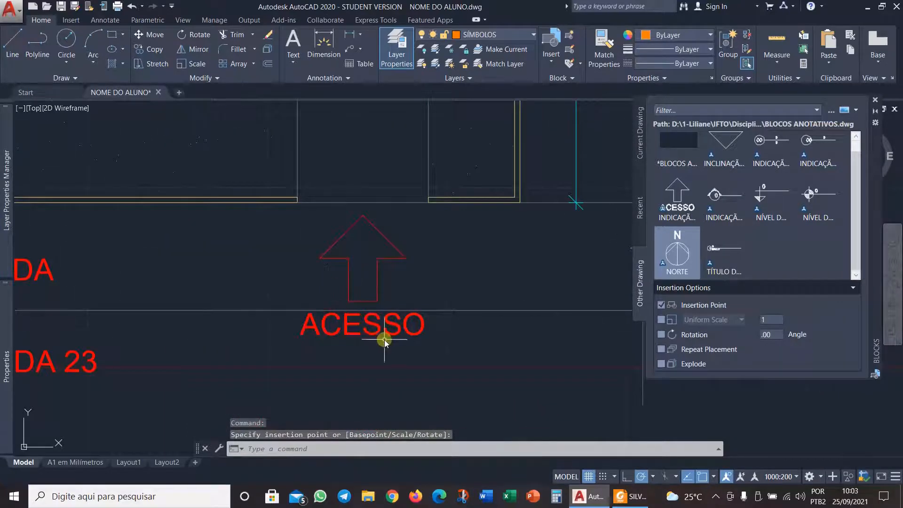
{"action": "left_click", "coordinate": [362, 255]}
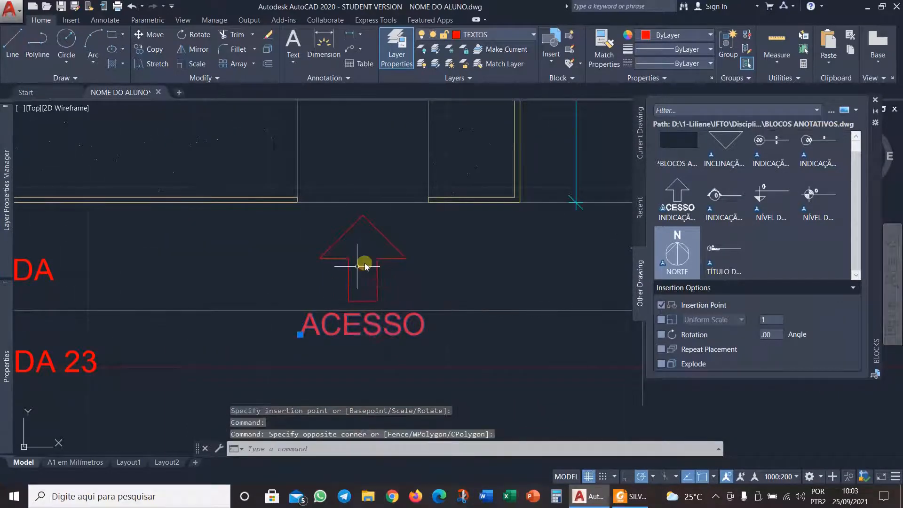
{"action": "left_click", "coordinate": [325, 284]}
{"action": "key", "text": "Delete"}
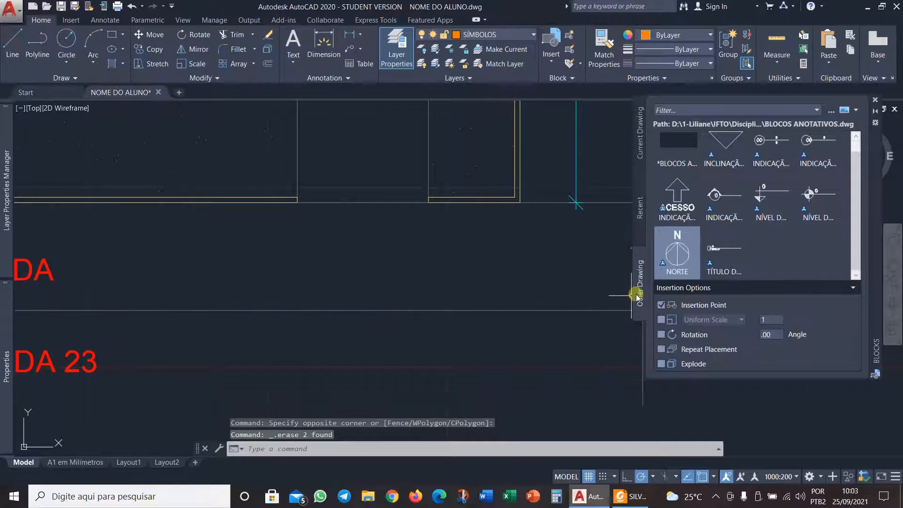
Insert the ACESSO access-indication block just below the site plan's entrance opening.
{"action": "left_click", "coordinate": [690, 206]}
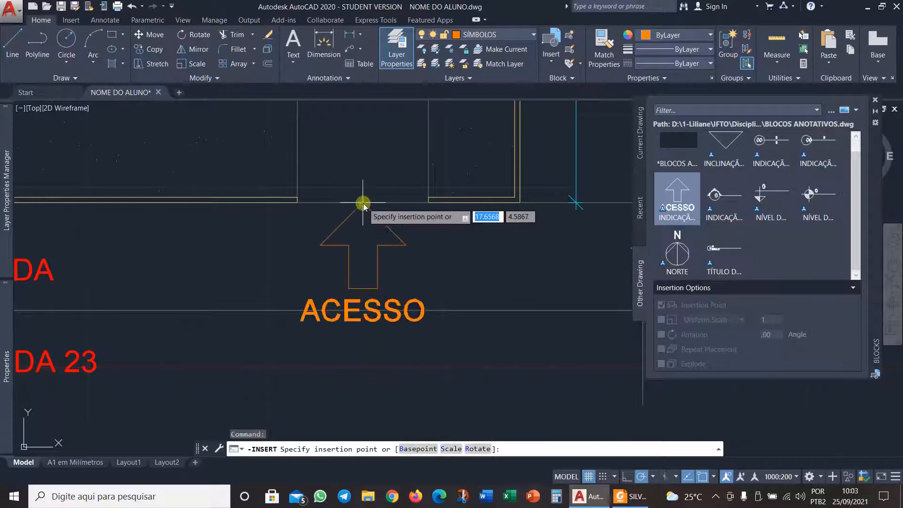
{"action": "left_click", "coordinate": [361, 216]}
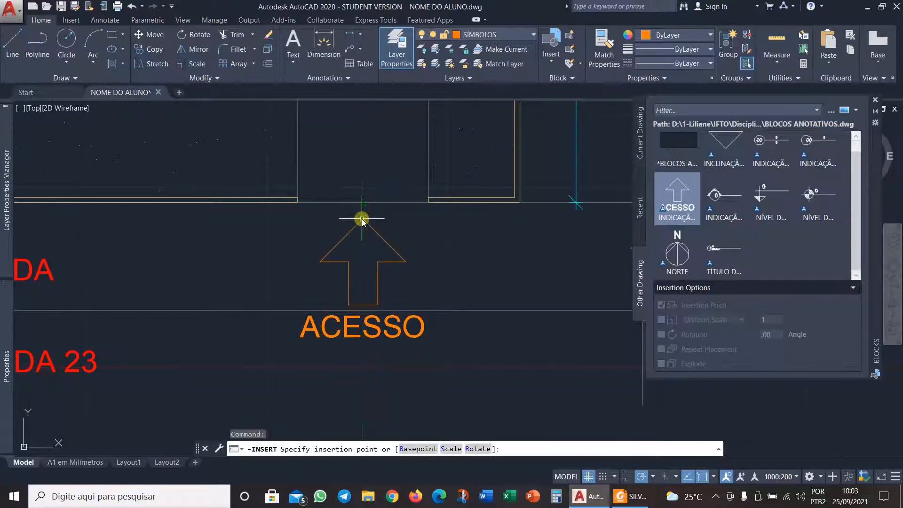
{"action": "scroll", "coordinate": [425, 360], "scroll_direction": "down", "scroll_amount": 5}
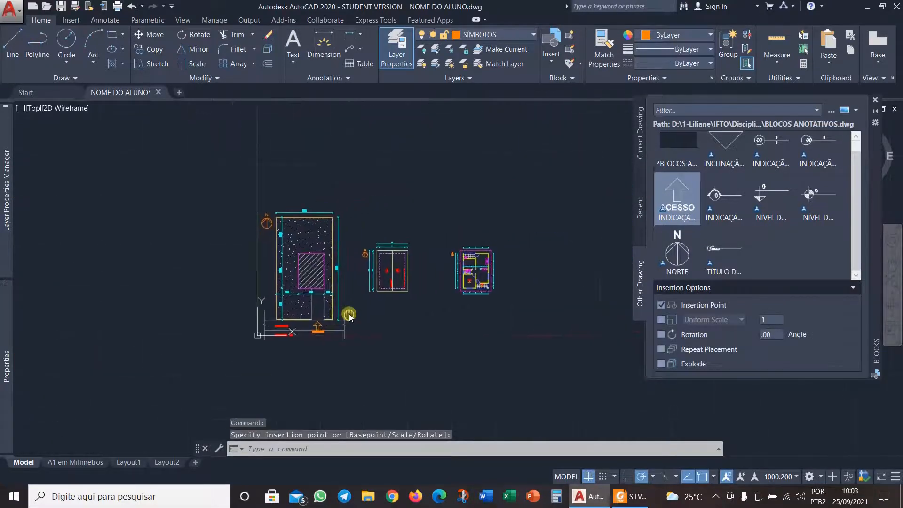
Delete both old red slope triangles and their 25% texts on the roof plan.
{"action": "scroll", "coordinate": [367, 292], "scroll_direction": "up", "scroll_amount": 6}
{"action": "scroll", "coordinate": [390, 266], "scroll_direction": "up", "scroll_amount": 5}
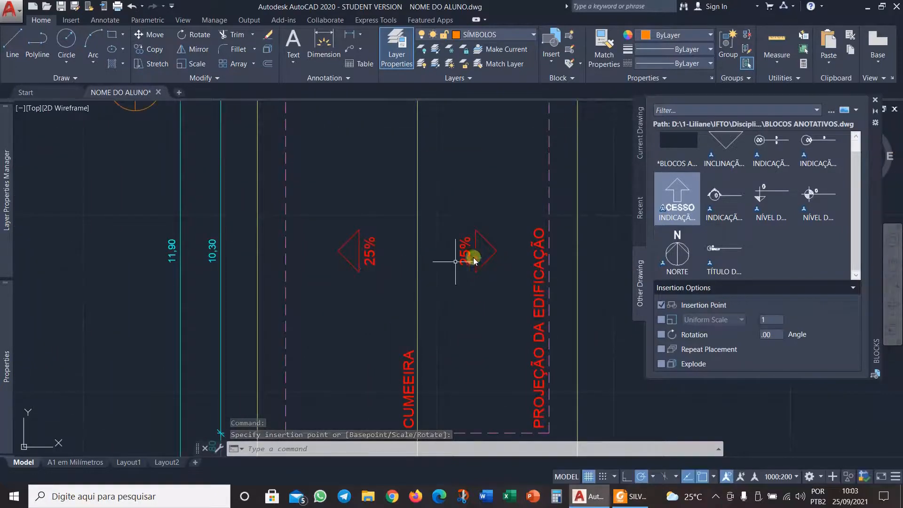
{"action": "left_click", "coordinate": [489, 232]}
{"action": "left_click", "coordinate": [467, 287]}
{"action": "key", "text": "Delete"}
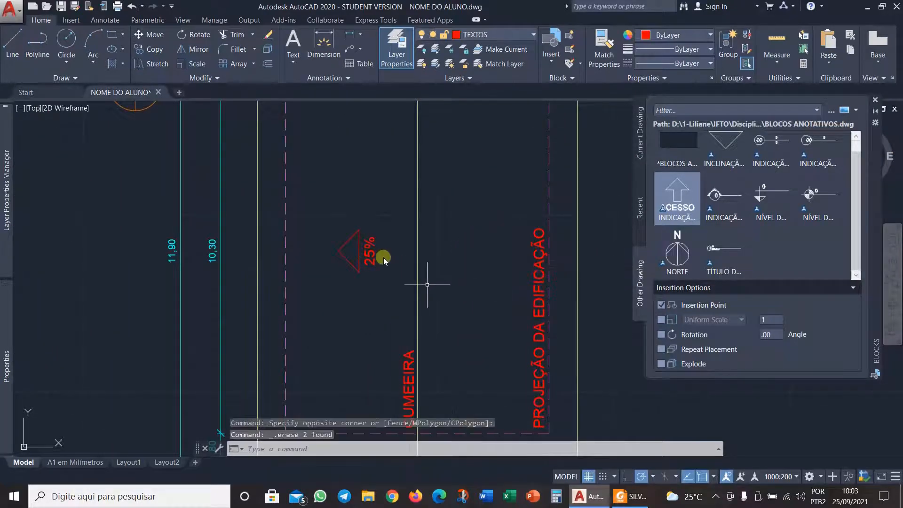
{"action": "left_click", "coordinate": [358, 227]}
{"action": "left_click", "coordinate": [338, 296]}
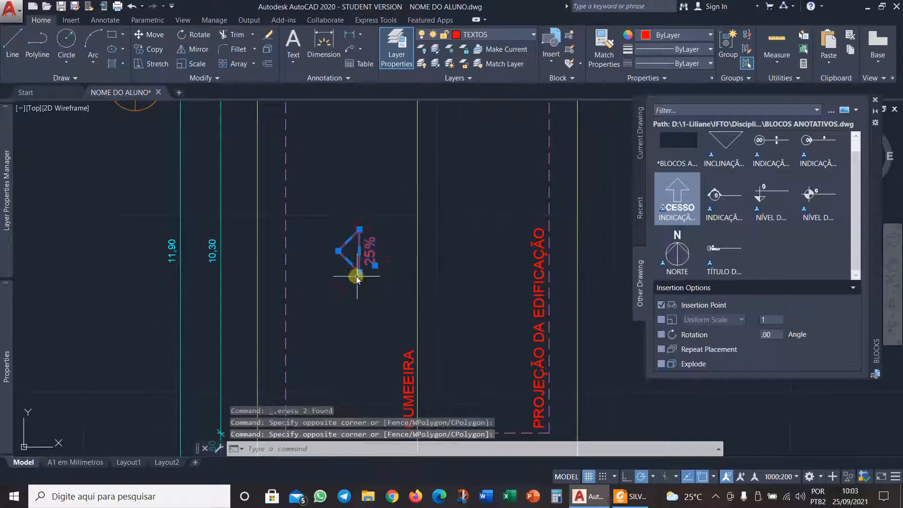
{"action": "key", "text": "Delete"}
Set the annotation scale to 1000:100 for the roof plan's slope symbols.
{"action": "left_click", "coordinate": [730, 153]}
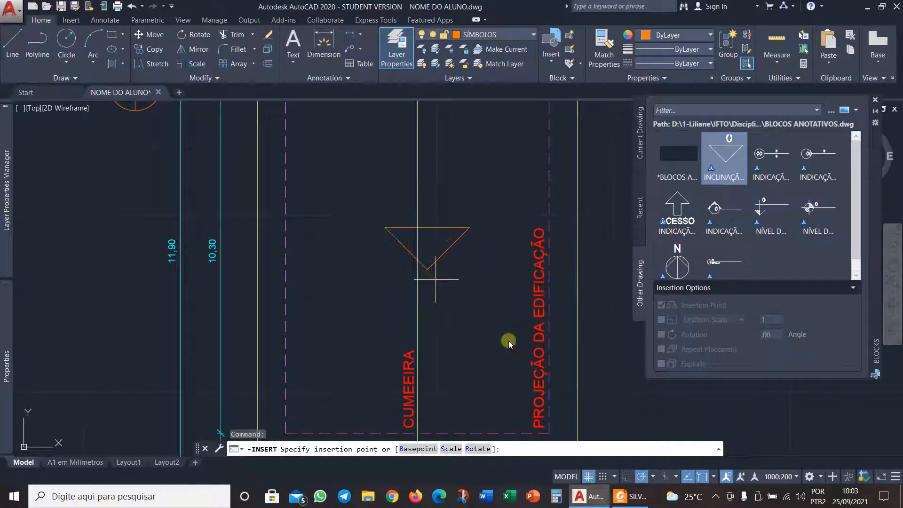
{"action": "key", "text": "Escape"}
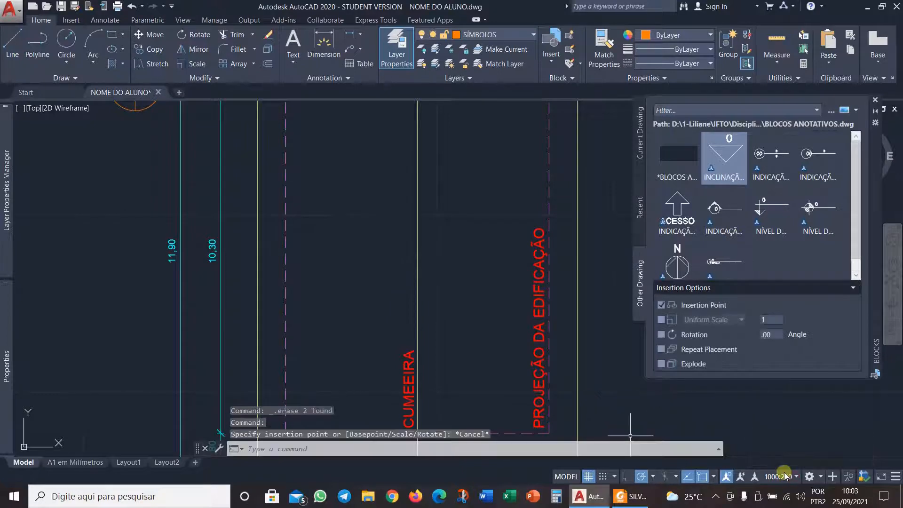
{"action": "left_click", "coordinate": [798, 478]}
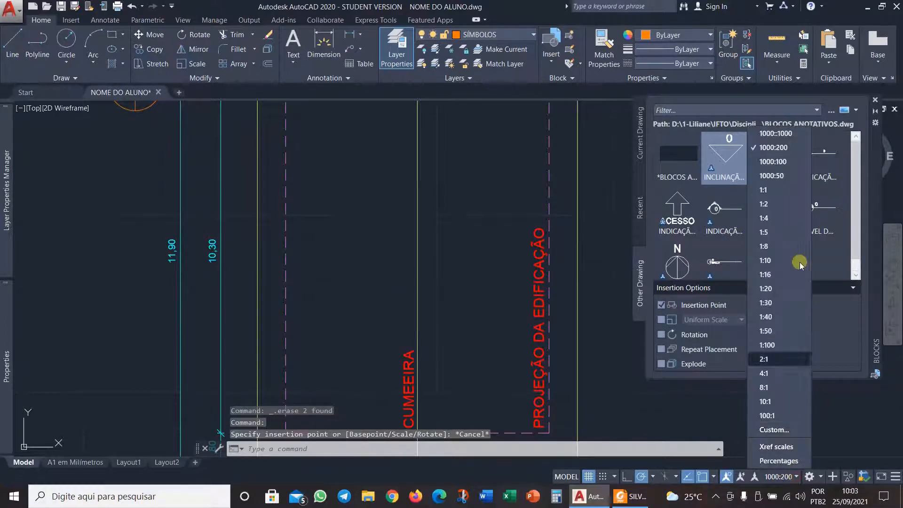
{"action": "left_click", "coordinate": [800, 162]}
{"action": "left_click", "coordinate": [721, 169]}
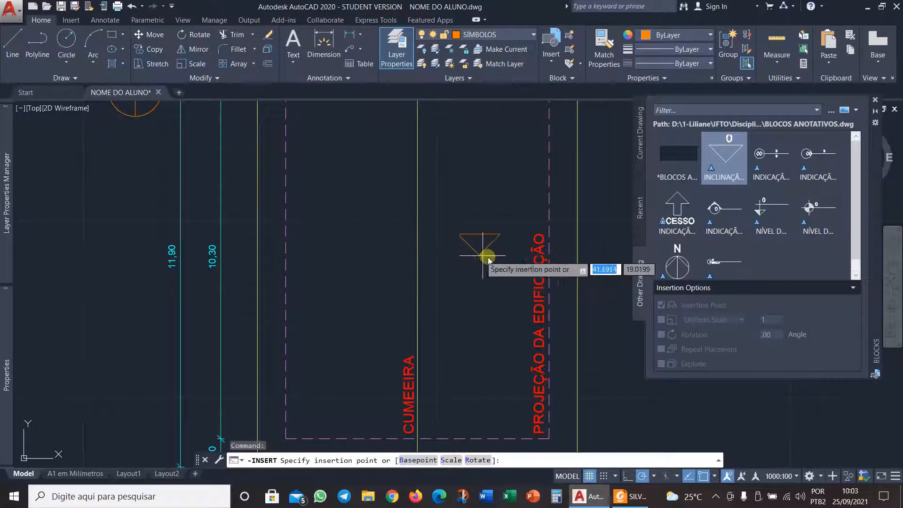
{"action": "scroll", "coordinate": [451, 267], "scroll_direction": "down", "scroll_amount": 2}
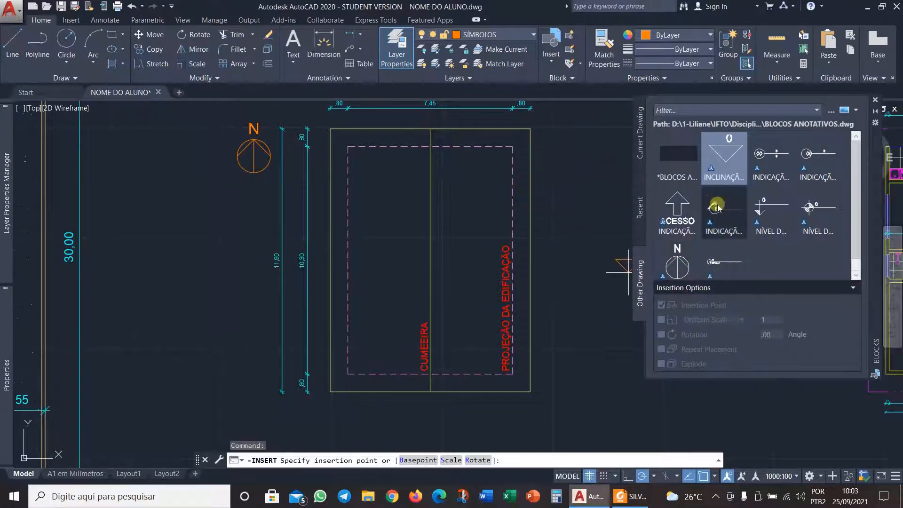
{"action": "key", "text": "Escape"}
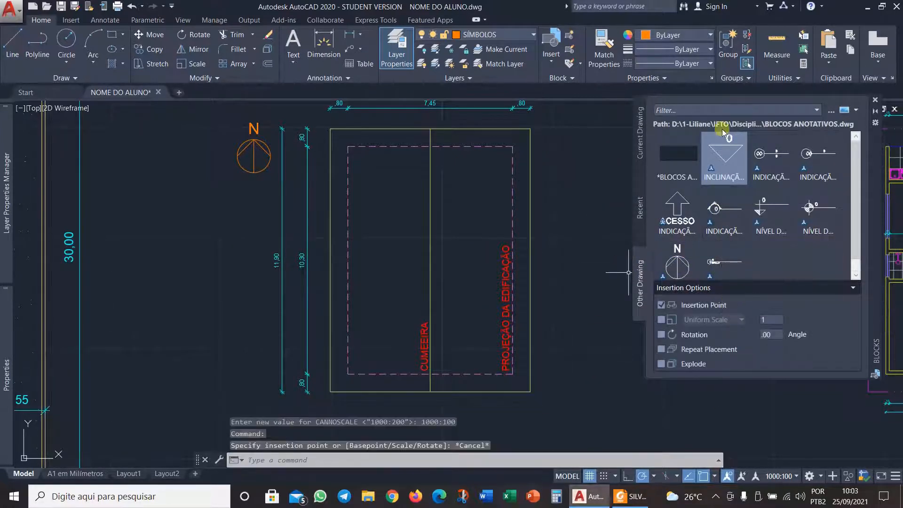
Insert the INCLINAÇÃO DA COBERTA block with on-screen rotation on the right roof slope, level with the ridge's midpoint, pointing right, with slope 25%.
{"action": "left_click", "coordinate": [662, 334]}
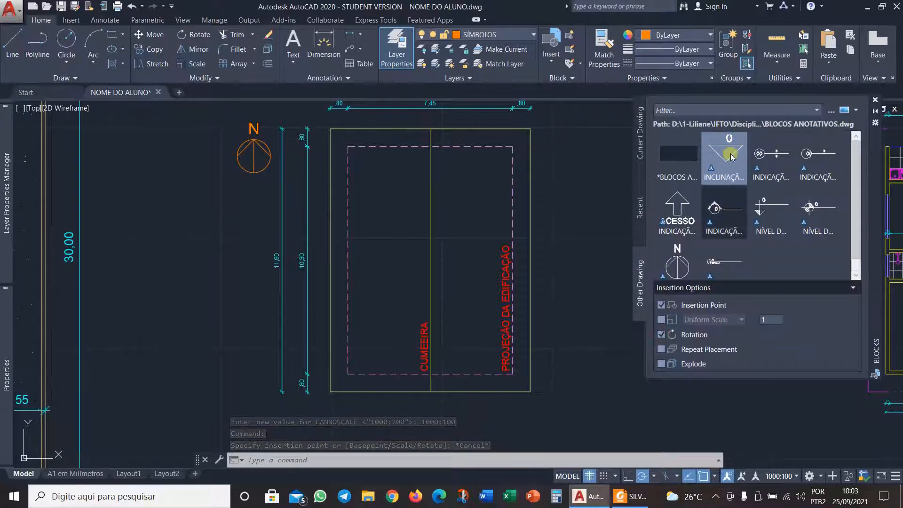
{"action": "left_click", "coordinate": [730, 154]}
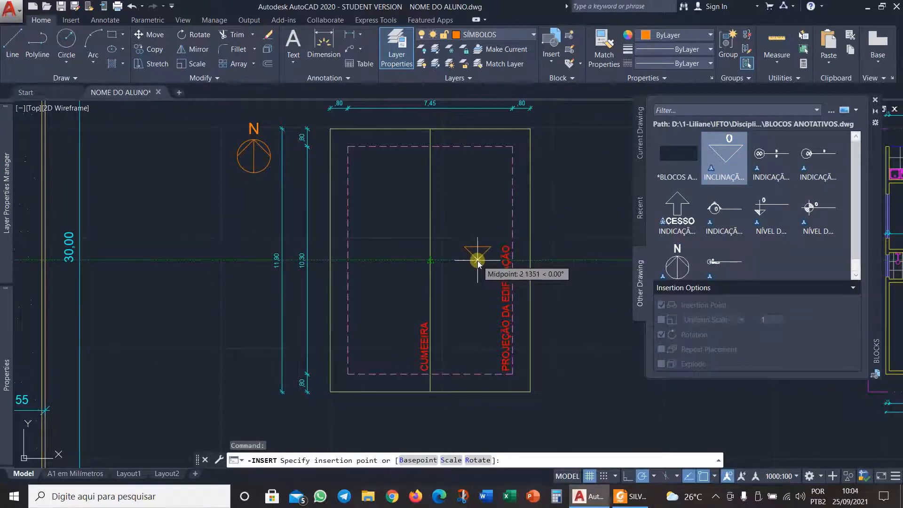
{"action": "left_click", "coordinate": [476, 260]}
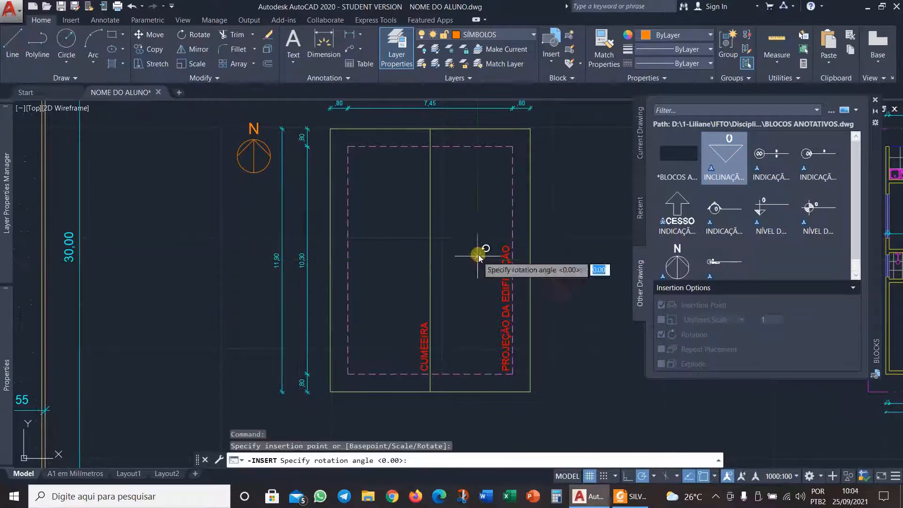
{"action": "left_click", "coordinate": [477, 203]}
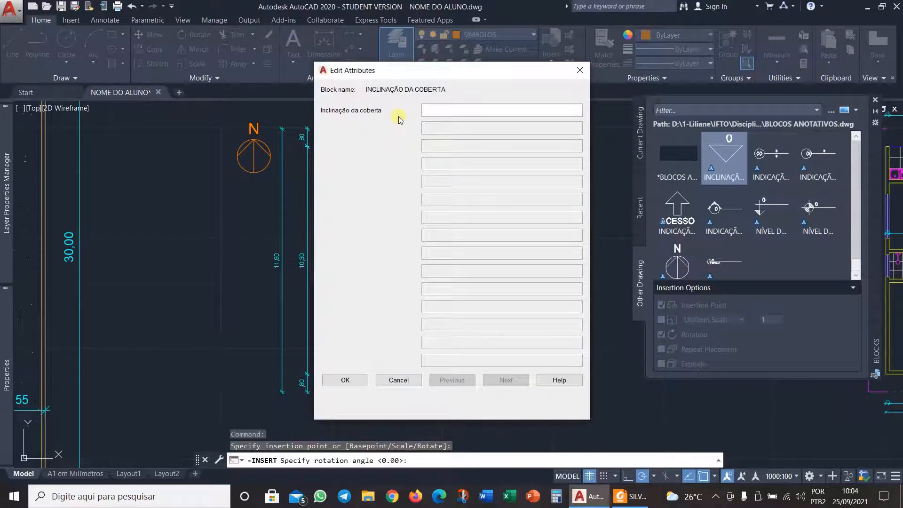
{"action": "type", "text": "25%"}
{"action": "left_click", "coordinate": [346, 380]}
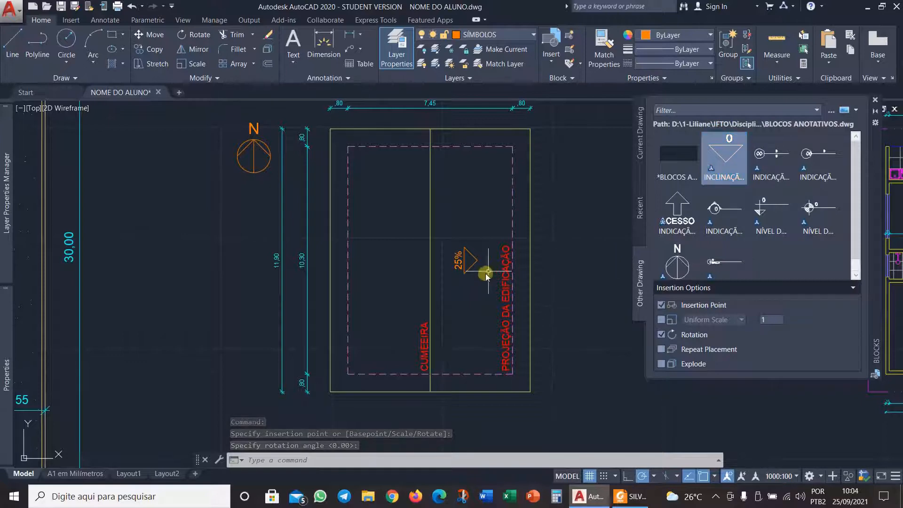
Insert another INCLINAÇÃO DA COBERTA block on the left roof slope, level with the ridge's midpoint, pointing left, with slope 25%.
{"action": "left_click", "coordinate": [741, 174]}
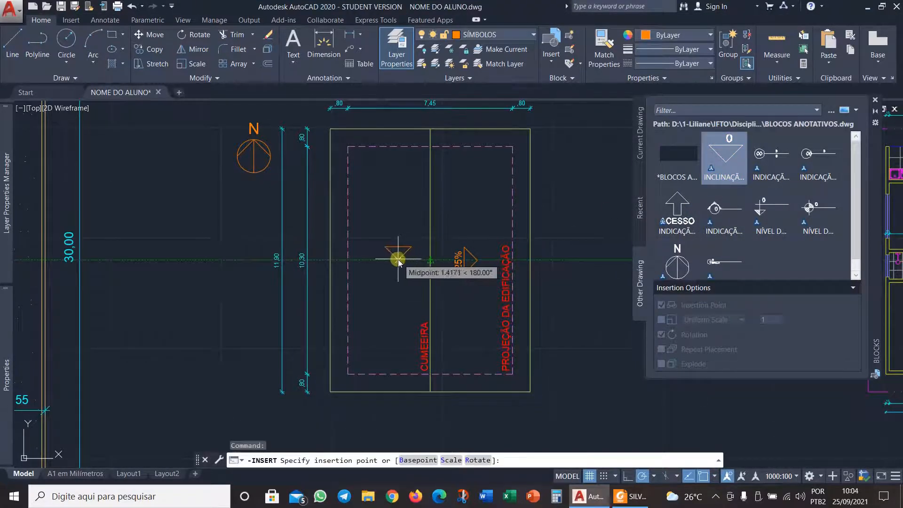
{"action": "left_click", "coordinate": [389, 259]}
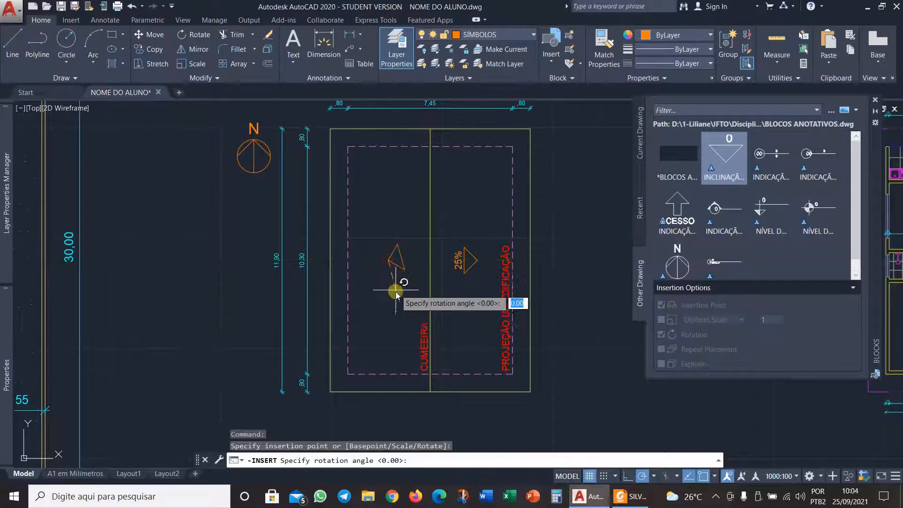
{"action": "left_click", "coordinate": [388, 316]}
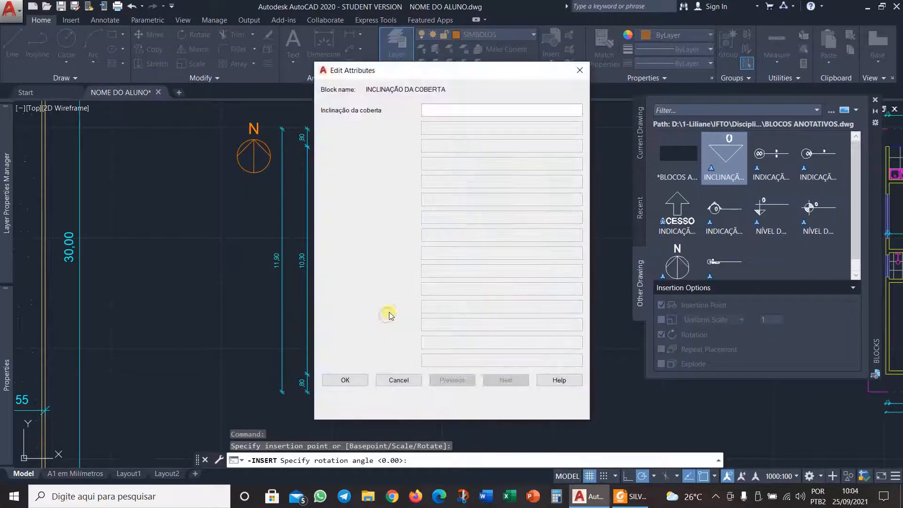
{"action": "type", "text": "25%"}
{"action": "left_click", "coordinate": [343, 378]}
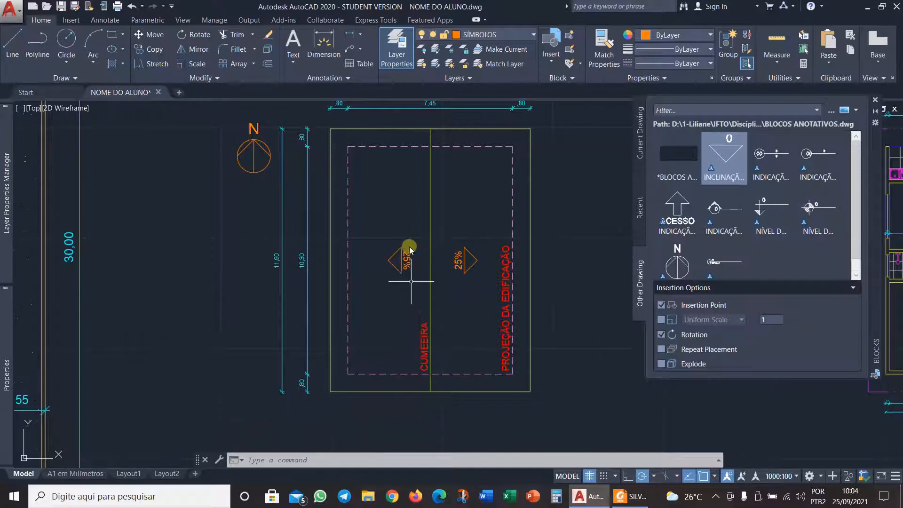
Delete the slope block on the roof plan's left slope.
{"action": "left_click", "coordinate": [414, 241]}
{"action": "left_click", "coordinate": [398, 283]}
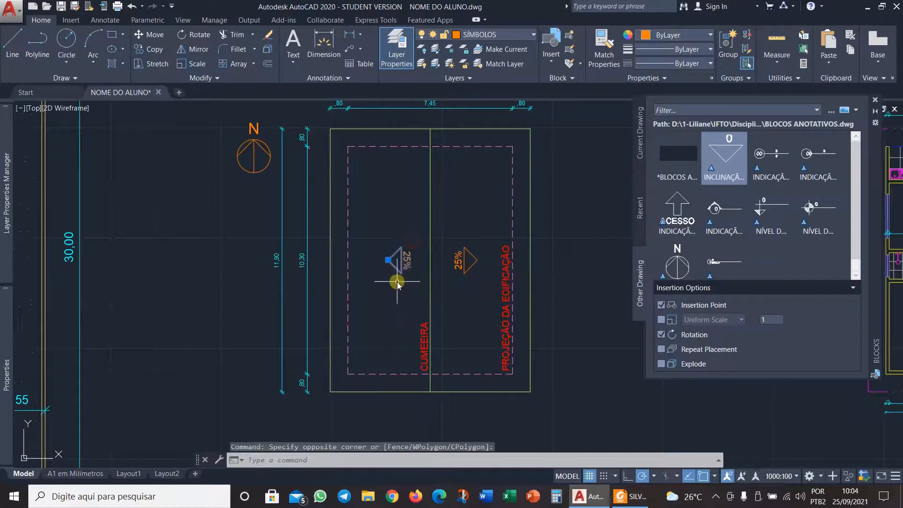
{"action": "key", "text": "Delete"}
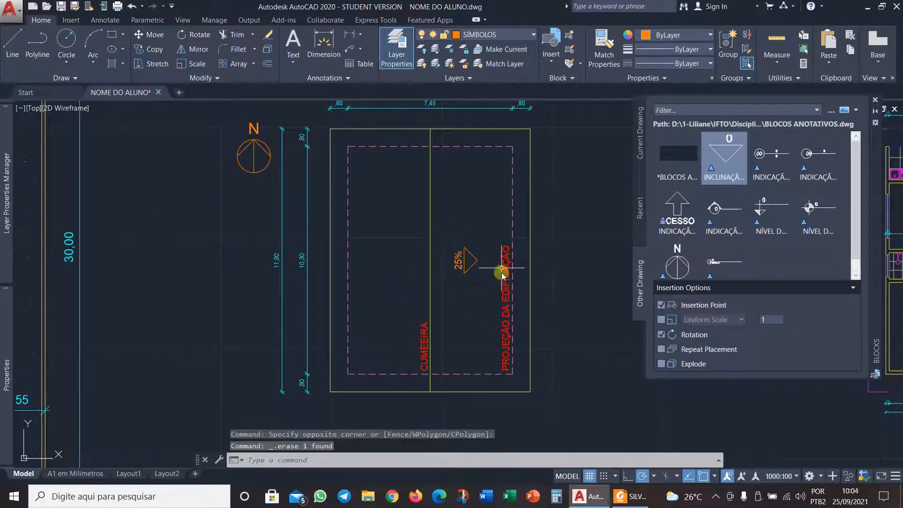
Mirror the right-hand 25% slope block about the roof's ridge line, keeping the source object.
{"action": "left_click", "coordinate": [465, 272]}
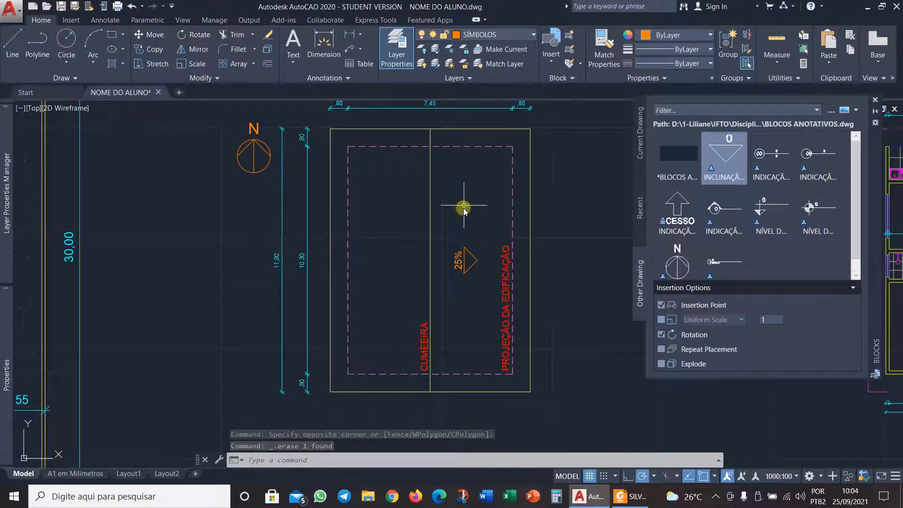
{"action": "left_click", "coordinate": [197, 49]}
{"action": "left_click", "coordinate": [464, 252]}
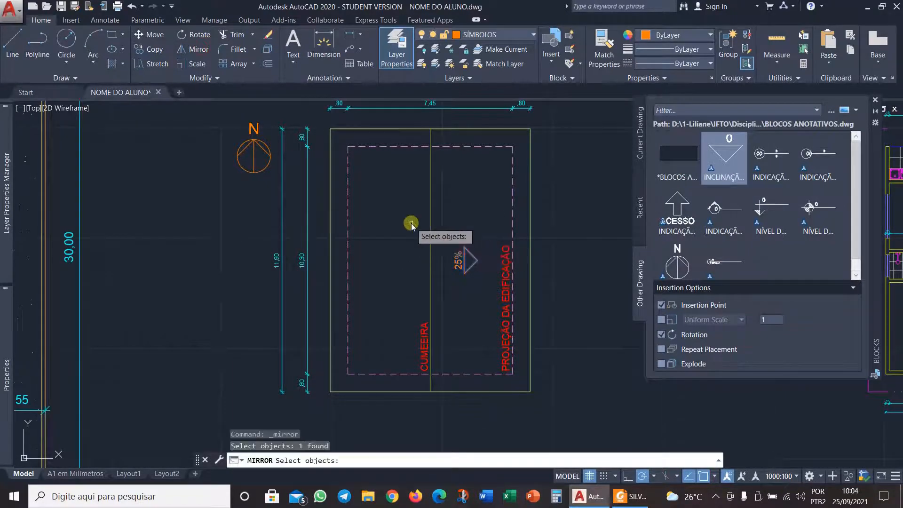
{"action": "key", "text": "Return"}
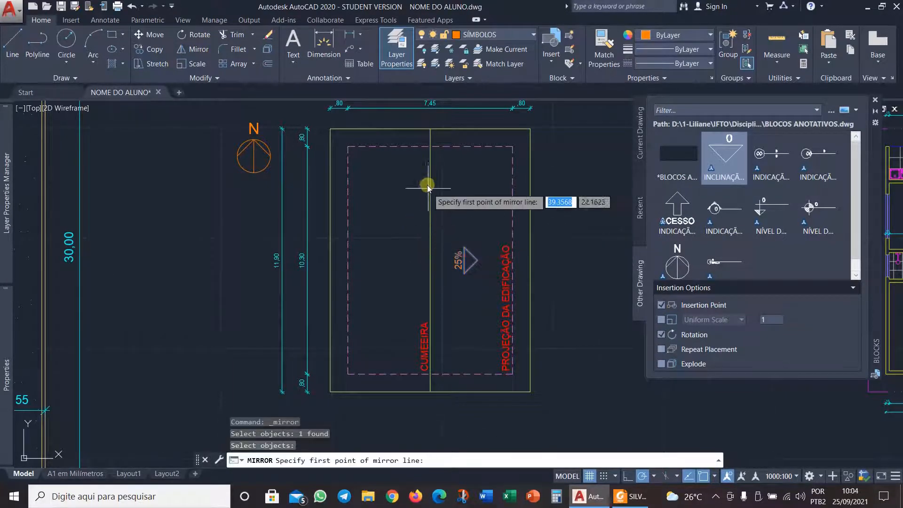
{"action": "left_click", "coordinate": [431, 129]}
{"action": "left_click", "coordinate": [430, 282]}
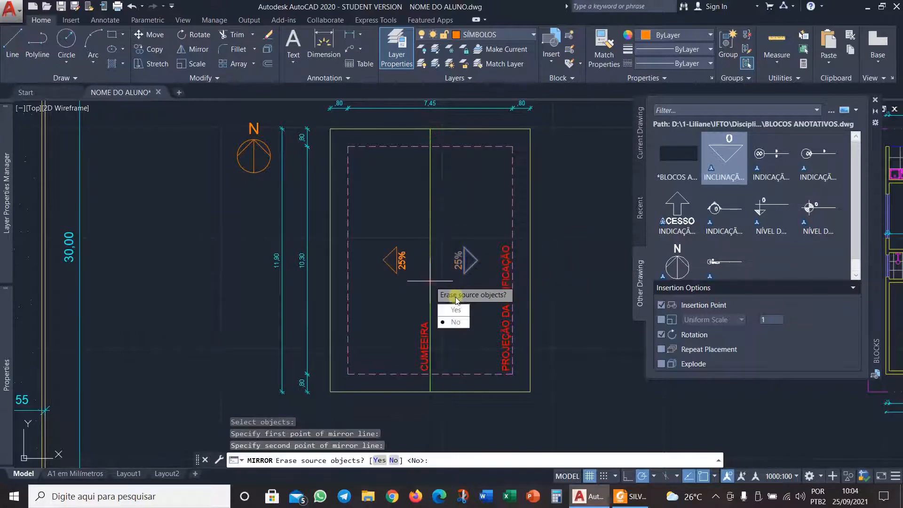
{"action": "left_click", "coordinate": [455, 320]}
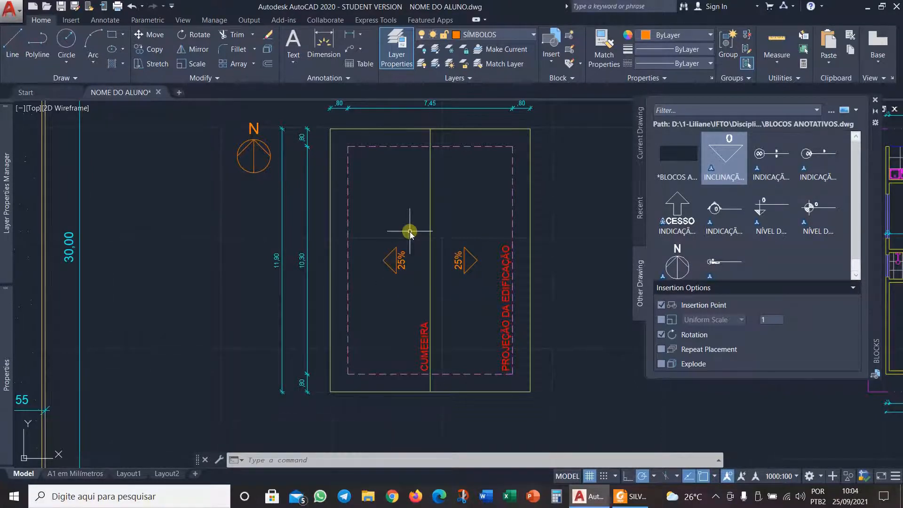
Set the MIRRTEXT system variable to 1.
{"action": "type", "text": "MIRRTE"}
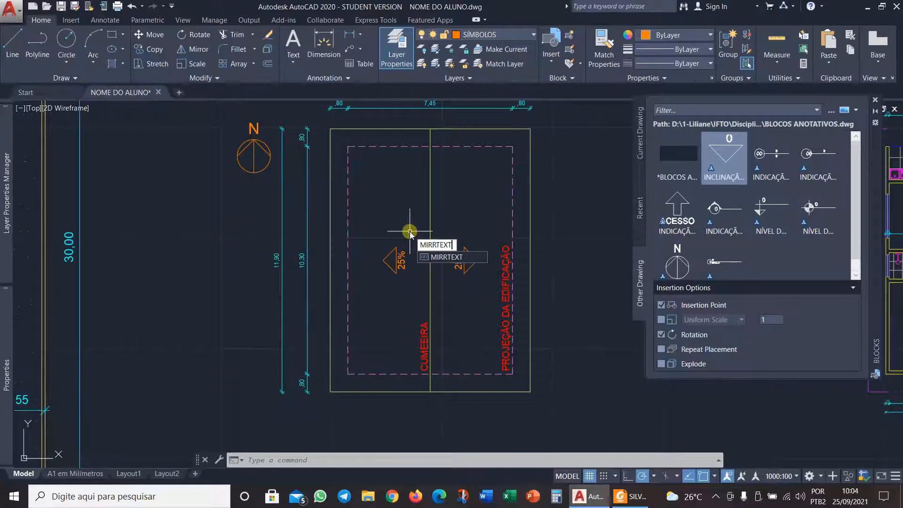
{"action": "type", "text": "XT"}
{"action": "key", "text": "Return"}
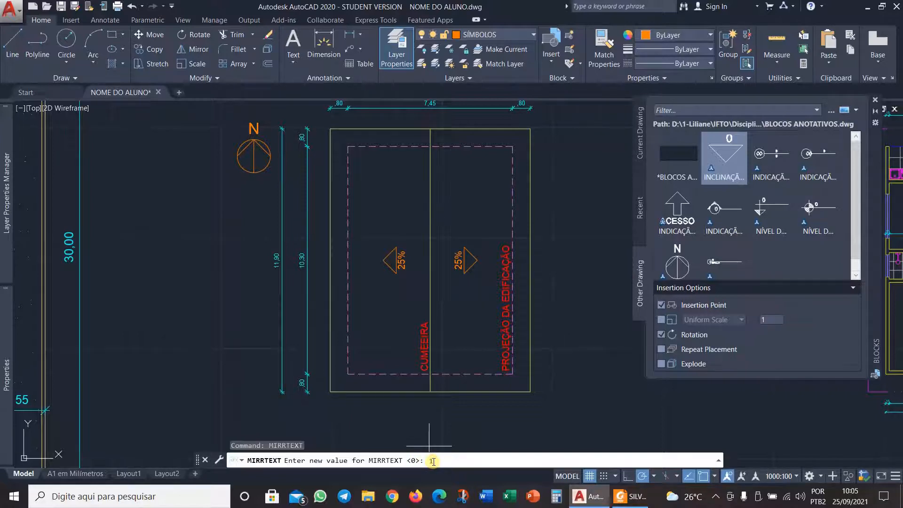
{"action": "key", "text": "Return"}
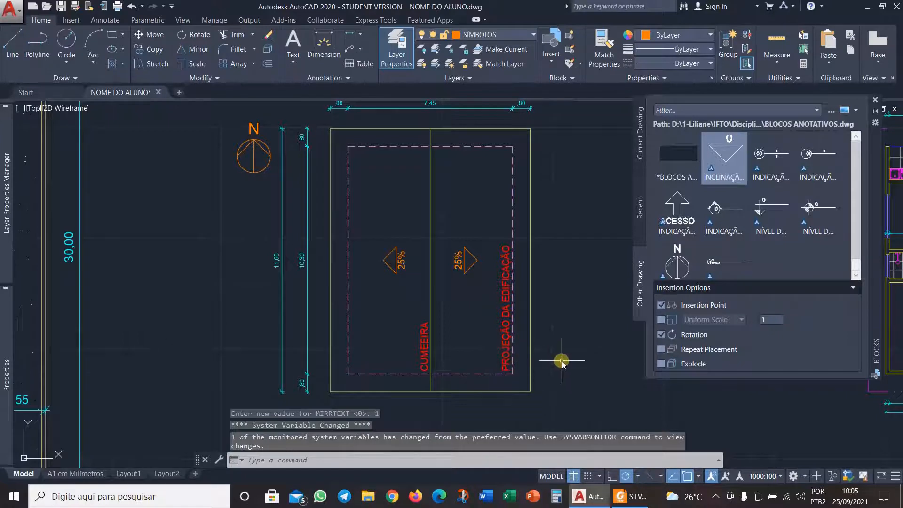
Mirror the PROJEÇÃO DA EDIFICAÇÃO text about a vertical line just outside the roof plan's right edge, keeping the source text.
{"action": "type", "text": "MI"}
{"action": "key", "text": "Return"}
{"action": "left_click", "coordinate": [512, 351]}
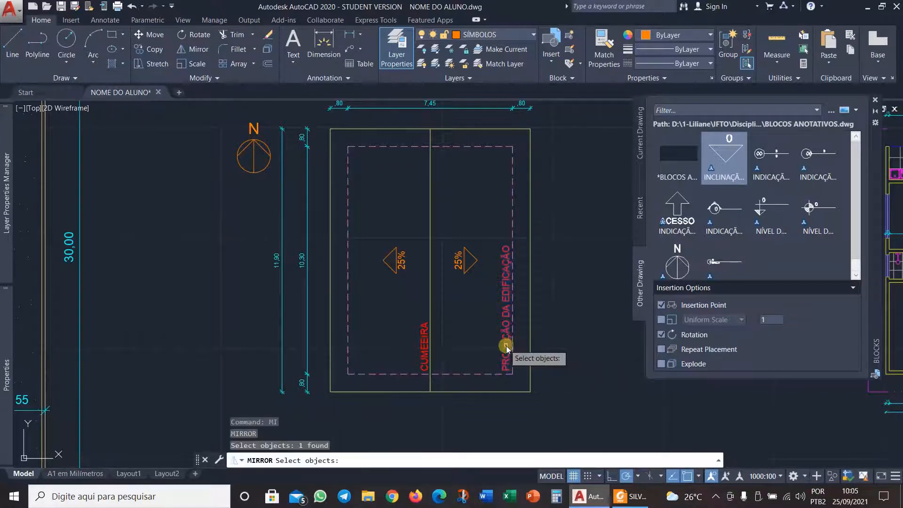
{"action": "key", "text": "Return"}
{"action": "left_click", "coordinate": [550, 353]}
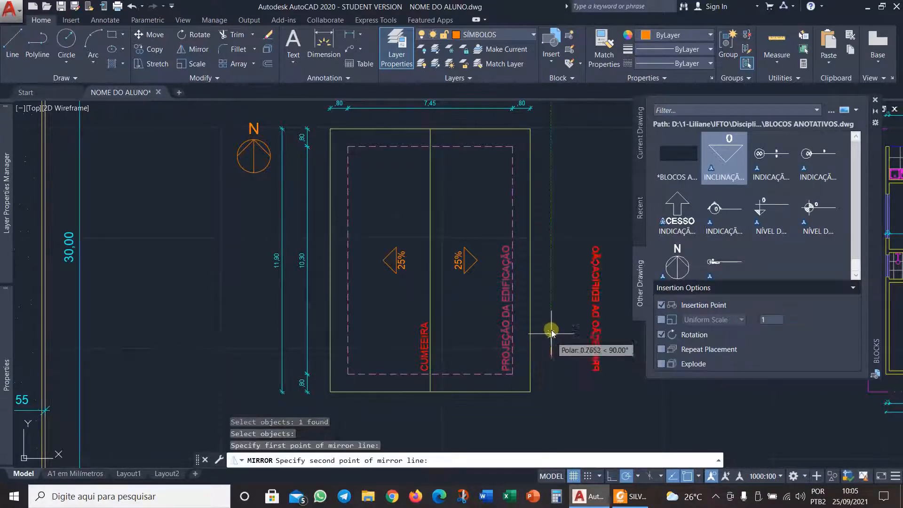
{"action": "left_click", "coordinate": [552, 323]}
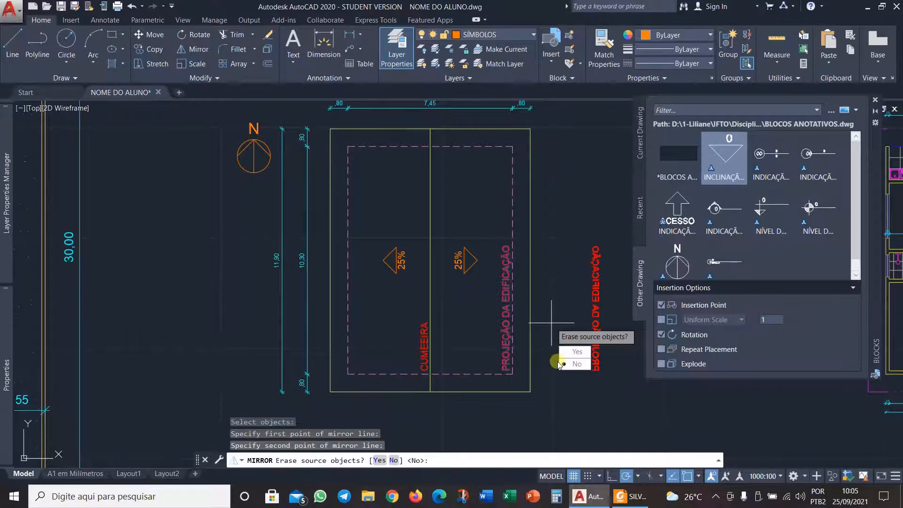
{"action": "left_click", "coordinate": [560, 364]}
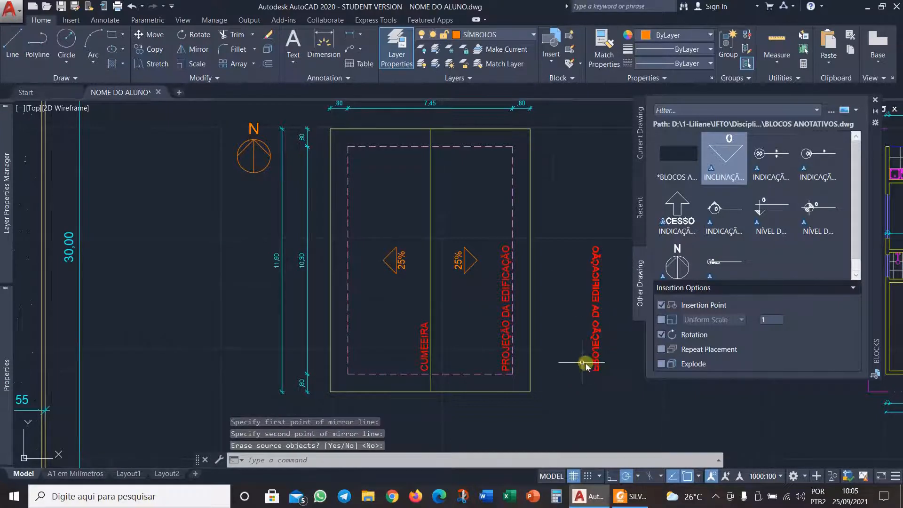
Undo the mirrored copy of the PROJEÇÃO DA EDIFICAÇÃO text beside the roof plan.
{"action": "scroll", "coordinate": [599, 308], "scroll_direction": "up", "scroll_amount": 4}
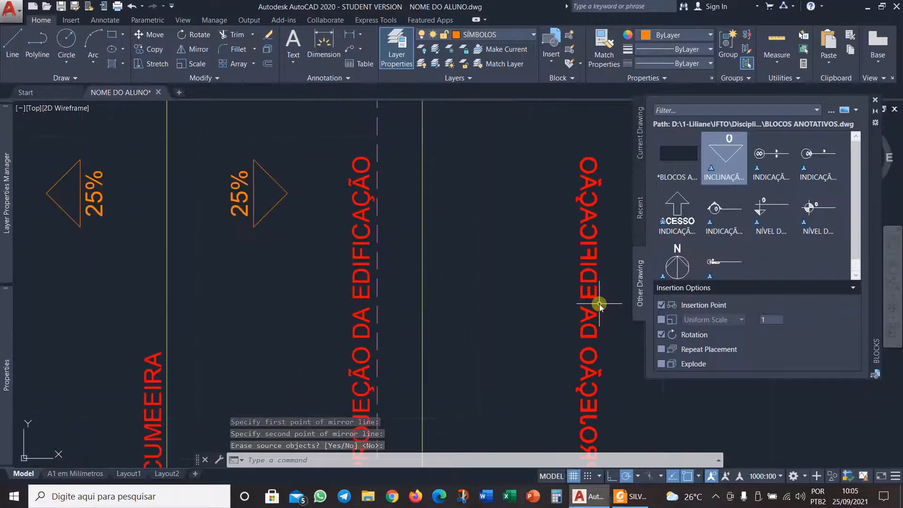
{"action": "key", "text": "ctrl+z"}
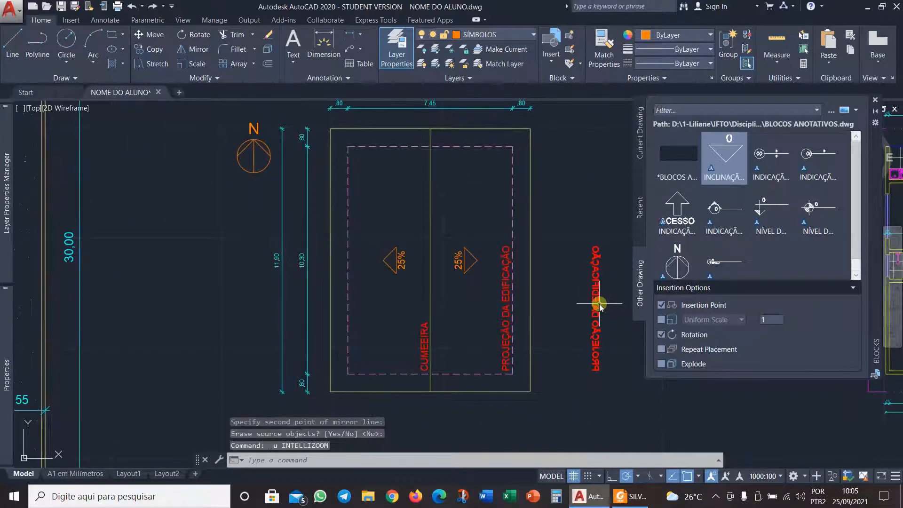
{"action": "key", "text": "ctrl+z"}
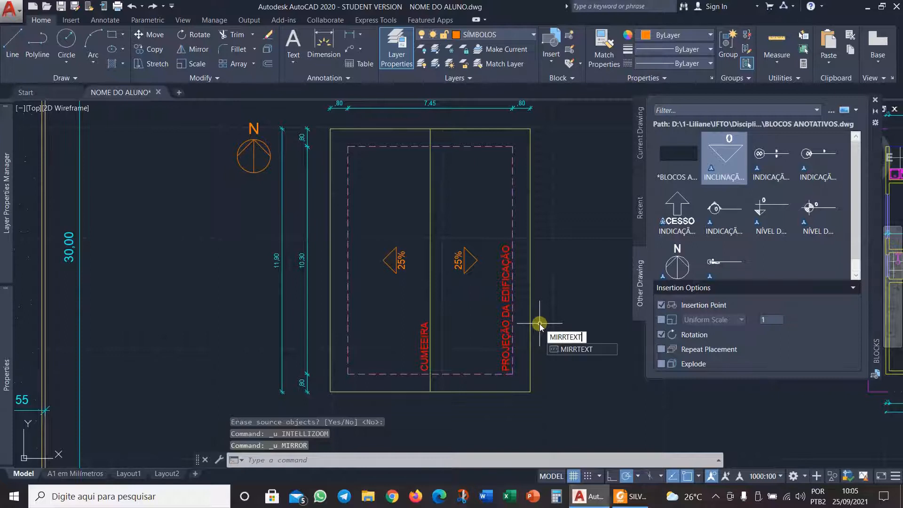
Set the MIRRTEXT system variable to 0 and check its stored value.
{"action": "key", "text": "Return"}
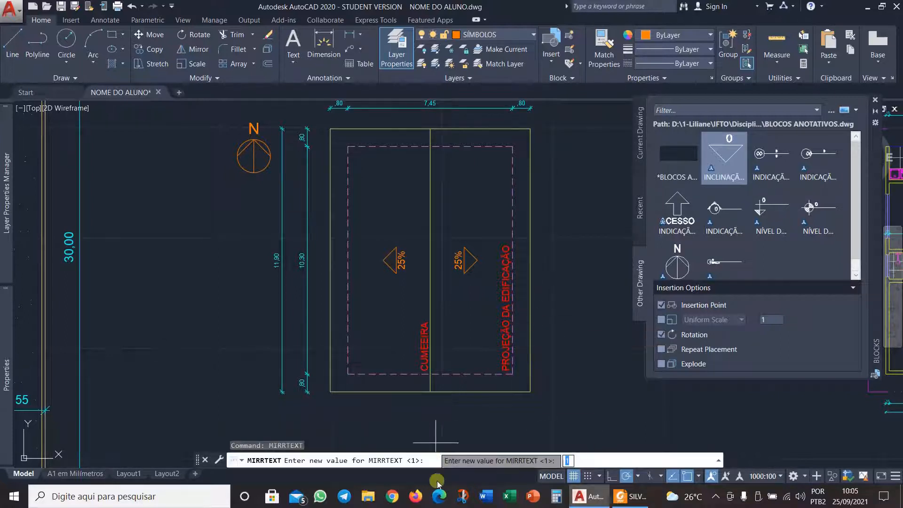
{"action": "left_click", "coordinate": [438, 461]}
{"action": "key", "text": "Return"}
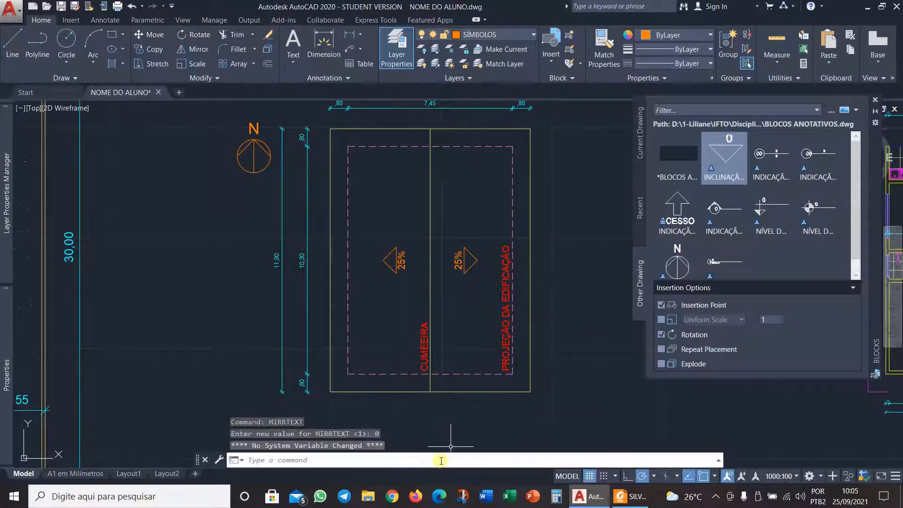
{"action": "left_click", "coordinate": [479, 440]}
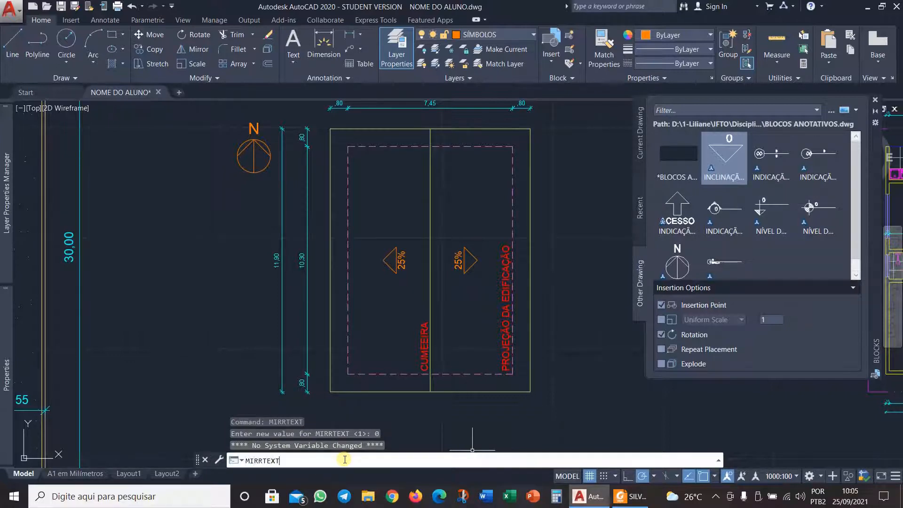
{"action": "key", "text": "Return"}
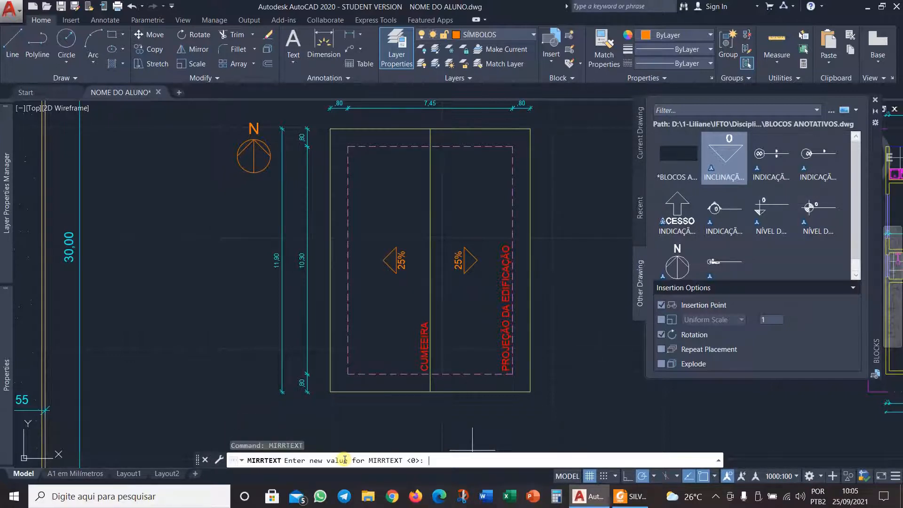
{"action": "key", "text": "Escape"}
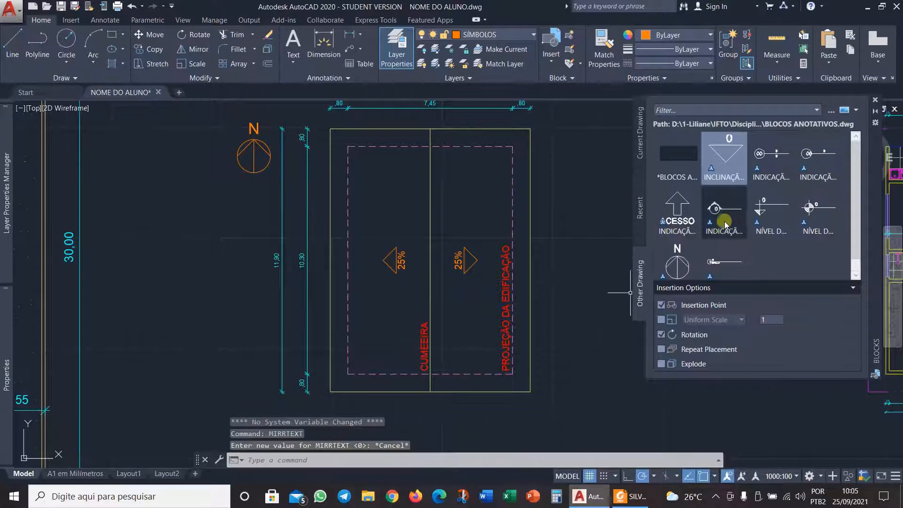
Switch to Foxit PDF Reader, examine the reference ground-floor plan's section, level, door and window symbols, and return to AutoCAD.
{"action": "scroll", "coordinate": [487, 254], "scroll_direction": "down", "scroll_amount": 3}
{"action": "scroll", "coordinate": [451, 264], "scroll_direction": "down", "scroll_amount": 2}
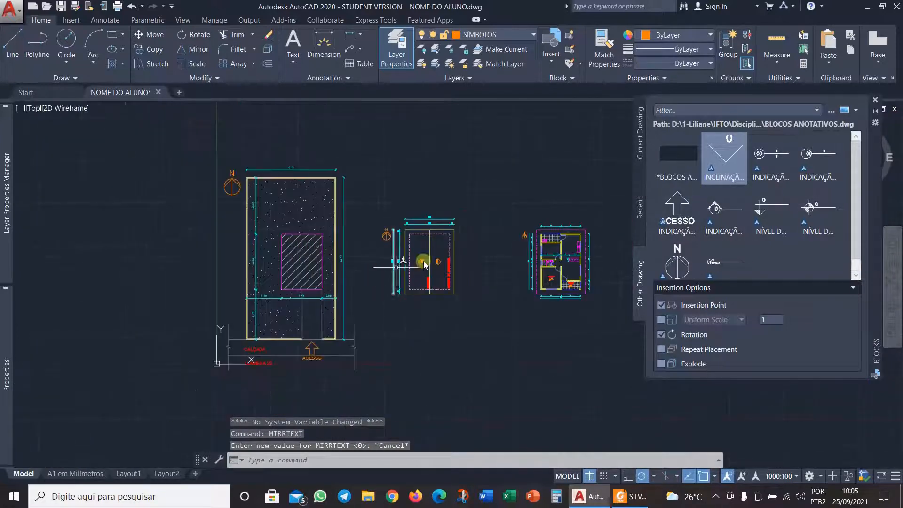
{"action": "middle_click_drag", "start_coordinate": [429, 256], "coordinate": [347, 251]}
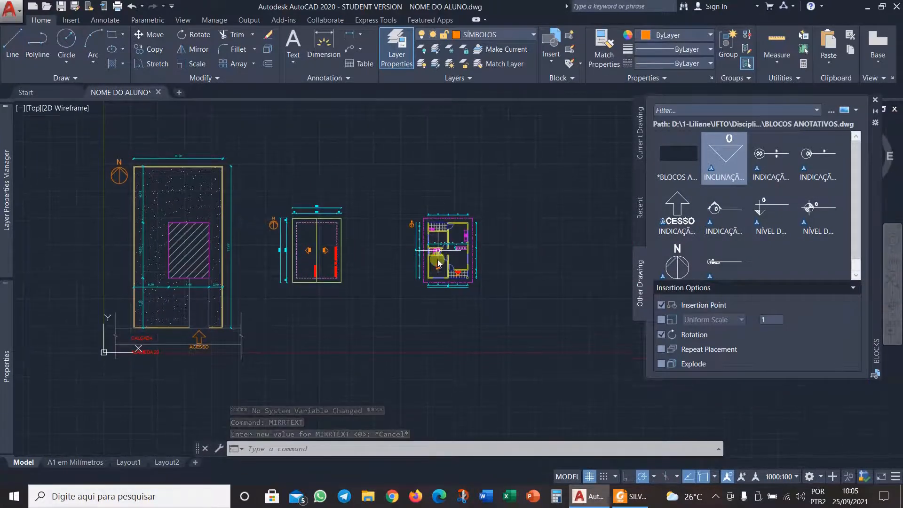
{"action": "left_click", "coordinate": [630, 497]}
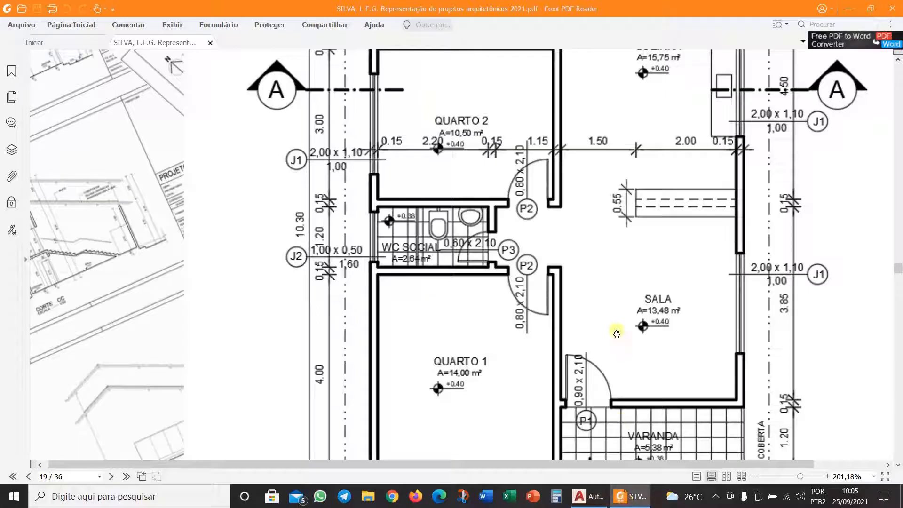
{"action": "left_click_drag", "start_coordinate": [614, 103], "coordinate": [605, 228]}
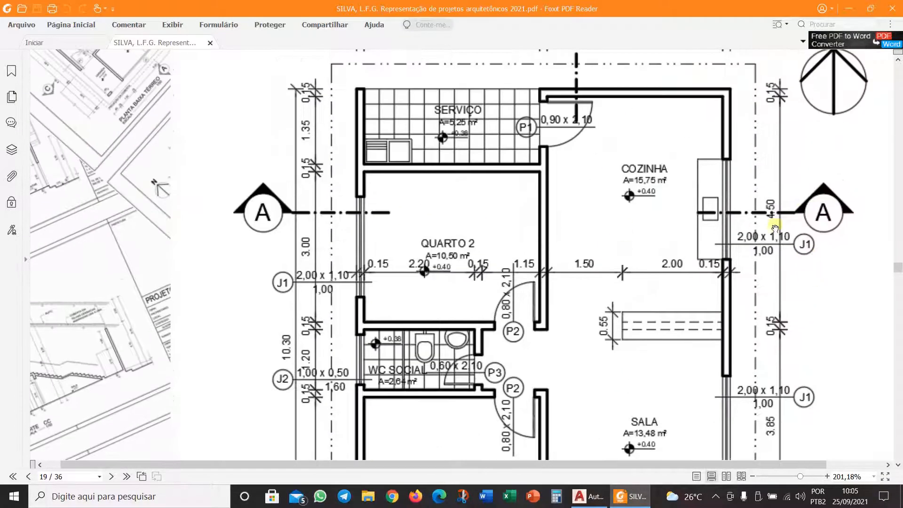
{"action": "scroll", "coordinate": [590, 104], "scroll_direction": "up", "scroll_amount": 3}
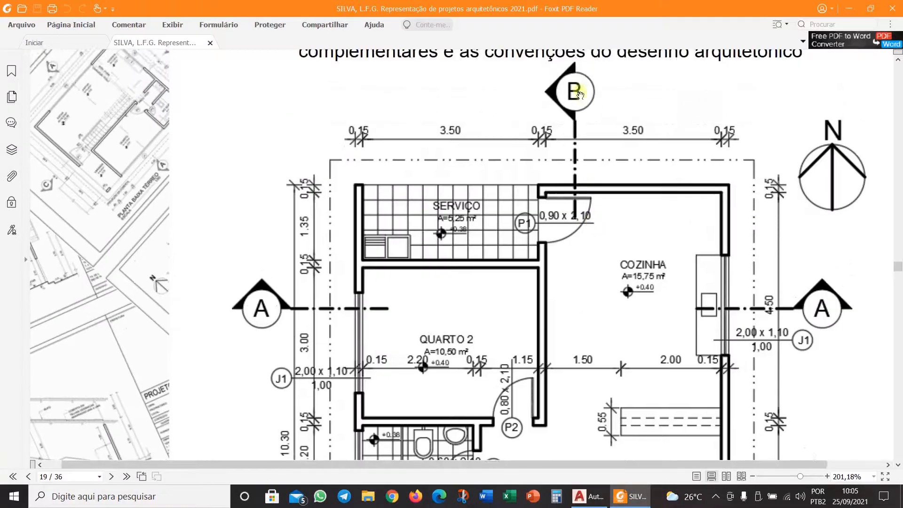
{"action": "left_click_drag", "start_coordinate": [570, 351], "coordinate": [543, 331]}
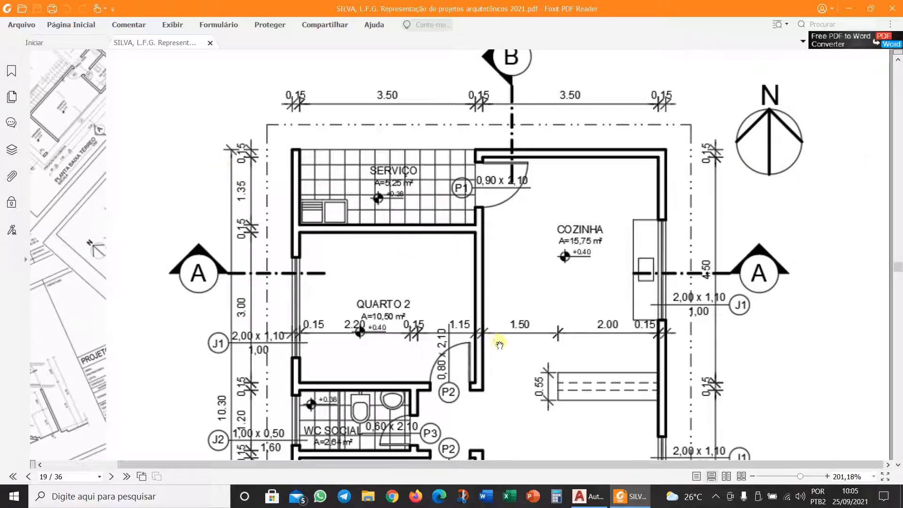
{"action": "left_click_drag", "start_coordinate": [500, 345], "coordinate": [544, 143]}
{"action": "left_click_drag", "start_coordinate": [567, 258], "coordinate": [567, 162]}
{"action": "left_click_drag", "start_coordinate": [552, 363], "coordinate": [573, 165]}
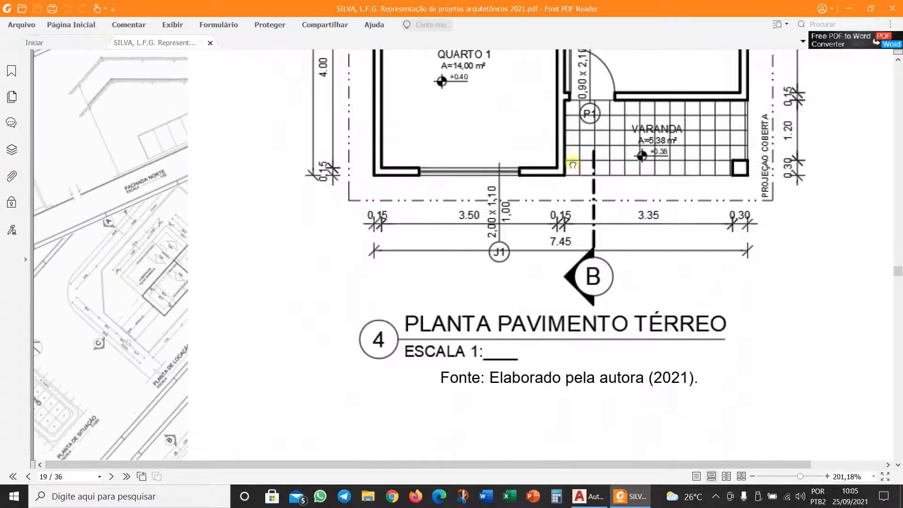
{"action": "left_click", "coordinate": [579, 497]}
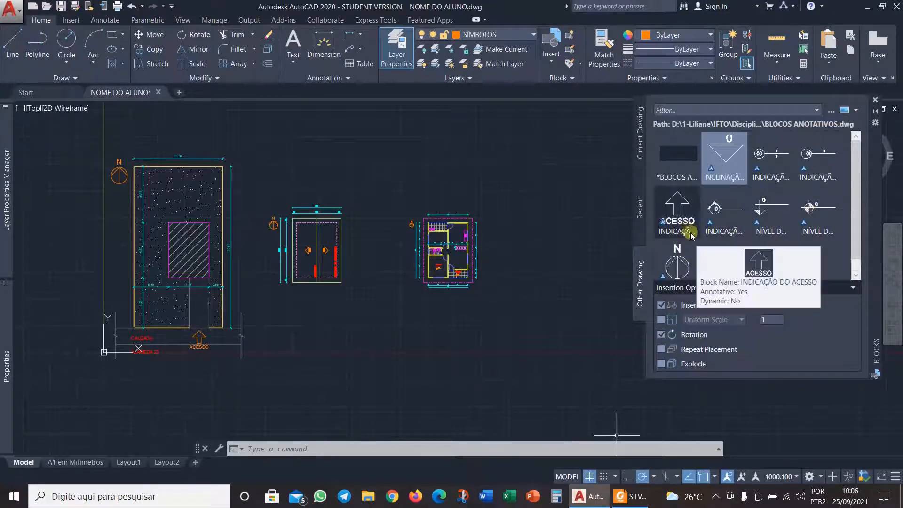
{"action": "scroll", "coordinate": [708, 249], "scroll_direction": "down", "scroll_amount": 1}
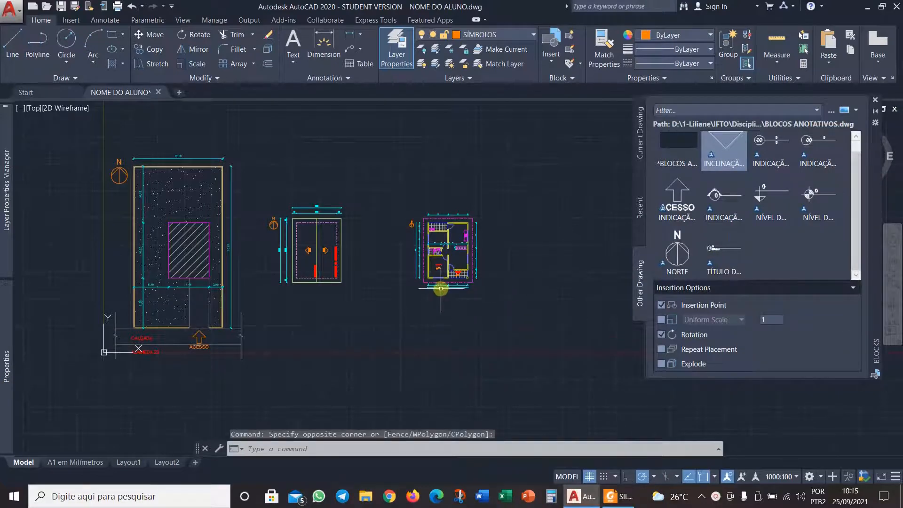
Adjust the text frame of the ÁREA DE SERVIÇO label in the floor plan using its width and height grips.
{"action": "scroll", "coordinate": [461, 245], "scroll_direction": "up", "scroll_amount": 6}
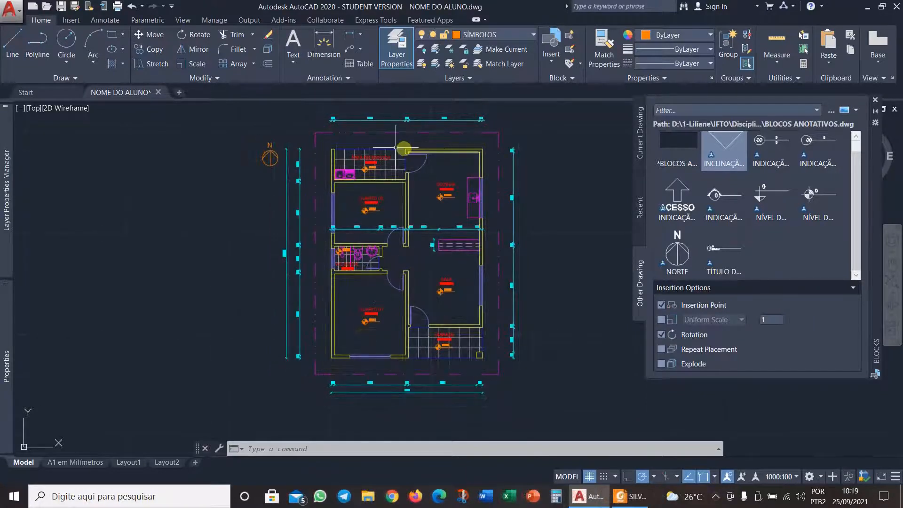
{"action": "scroll", "coordinate": [372, 156], "scroll_direction": "up", "scroll_amount": 8}
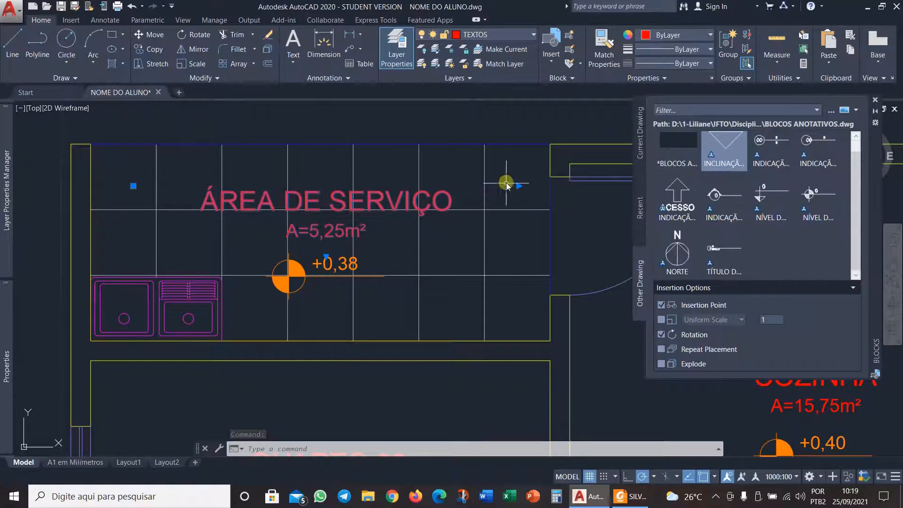
{"action": "left_click", "coordinate": [523, 186]}
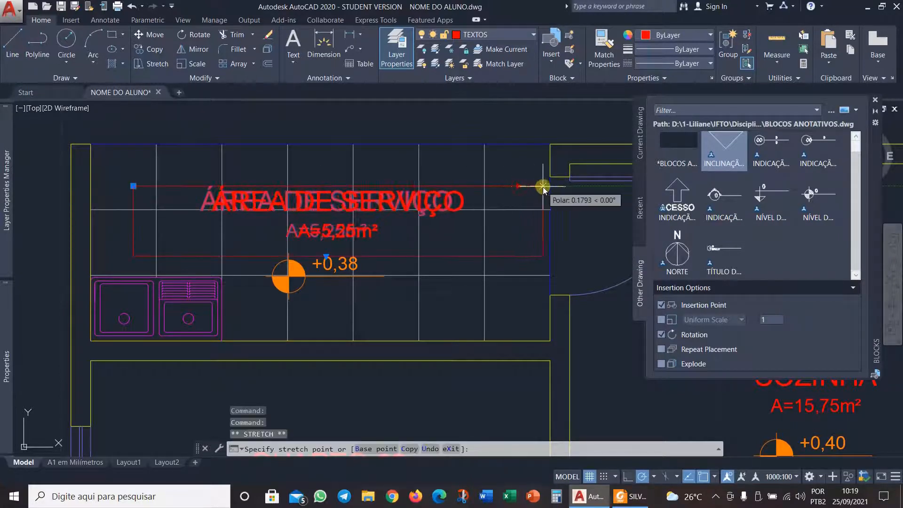
{"action": "left_click", "coordinate": [519, 186]}
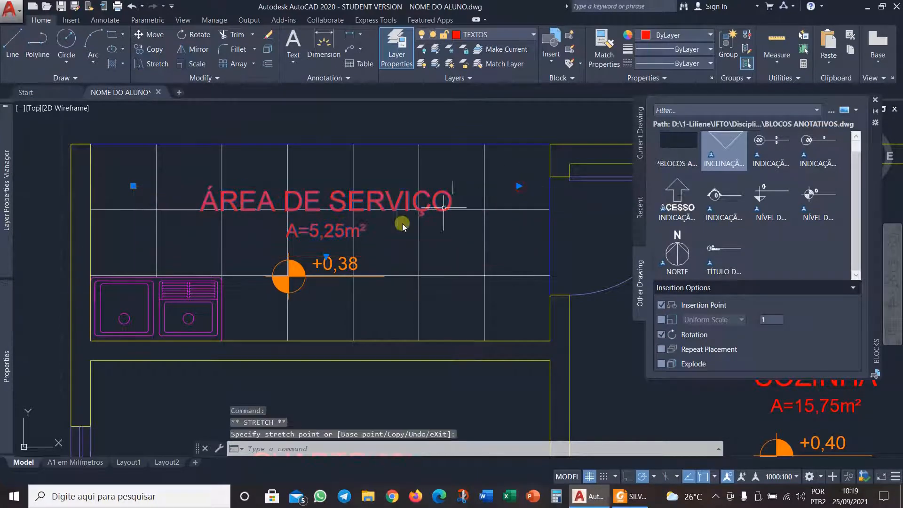
{"action": "left_click", "coordinate": [327, 260]}
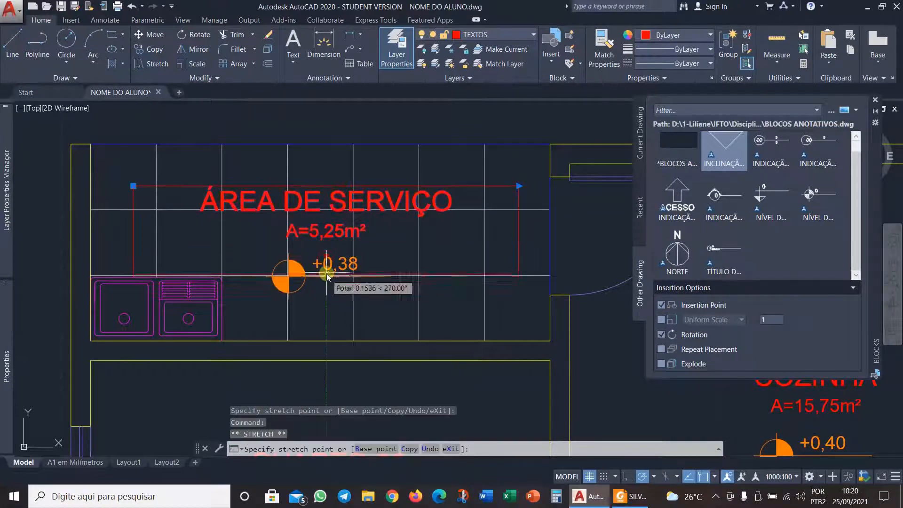
{"action": "left_click", "coordinate": [327, 262]}
{"action": "scroll", "coordinate": [329, 273], "scroll_direction": "down", "scroll_amount": 6}
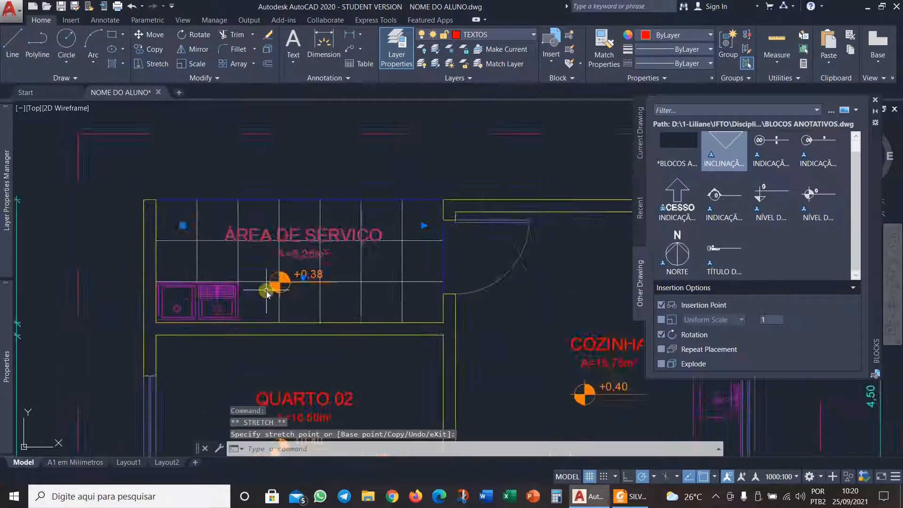
{"action": "scroll", "coordinate": [347, 310], "scroll_direction": "up", "scroll_amount": 5}
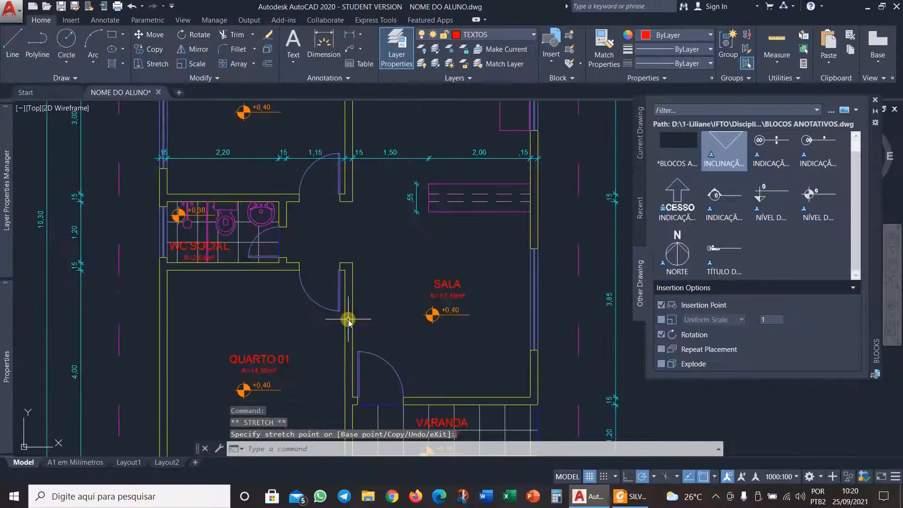
{"action": "key", "text": "Escape"}
{"action": "key", "text": "Escape"}
Examine the room labels and level marks throughout the floor plan and compare them with the reference plan in the PDF.
{"action": "scroll", "coordinate": [426, 311], "scroll_direction": "up", "scroll_amount": 2}
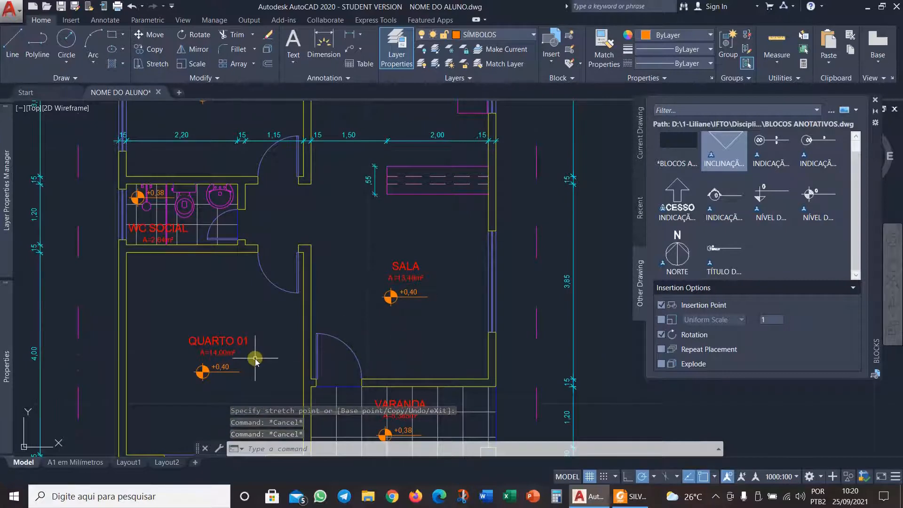
{"action": "middle_click_drag", "start_coordinate": [256, 357], "coordinate": [310, 287]}
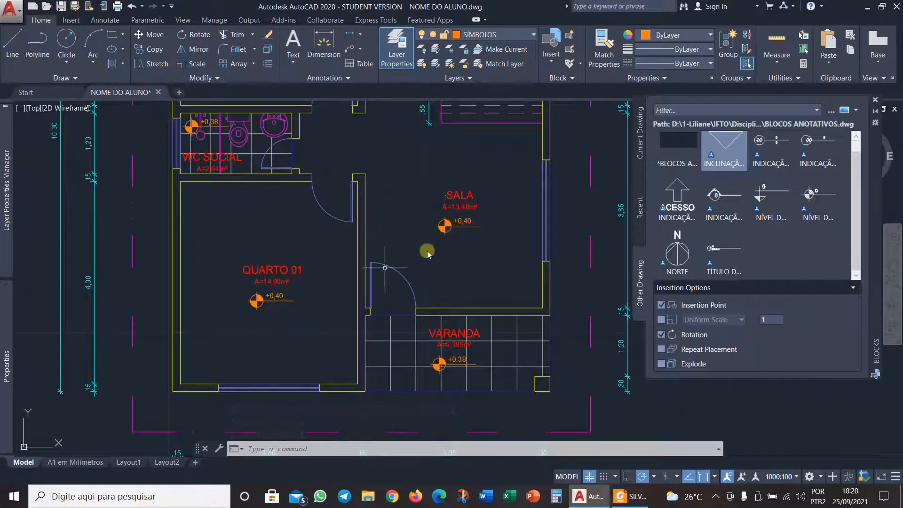
{"action": "scroll", "coordinate": [236, 163], "scroll_direction": "up", "scroll_amount": 2}
{"action": "middle_click_drag", "start_coordinate": [236, 162], "coordinate": [241, 391]}
{"action": "scroll", "coordinate": [242, 323], "scroll_direction": "down", "scroll_amount": 4}
{"action": "scroll", "coordinate": [271, 197], "scroll_direction": "up", "scroll_amount": 2}
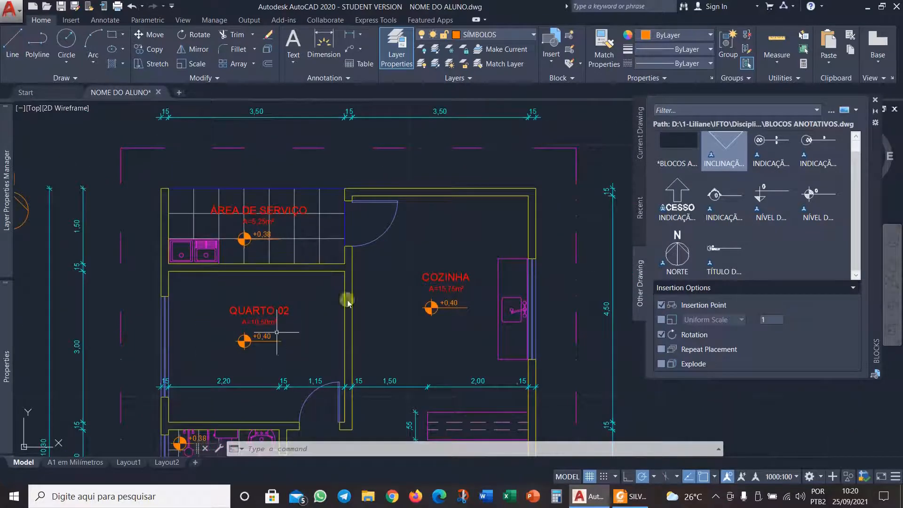
{"action": "scroll", "coordinate": [381, 316], "scroll_direction": "down", "scroll_amount": 4}
{"action": "middle_click_drag", "start_coordinate": [381, 316], "coordinate": [416, 265]}
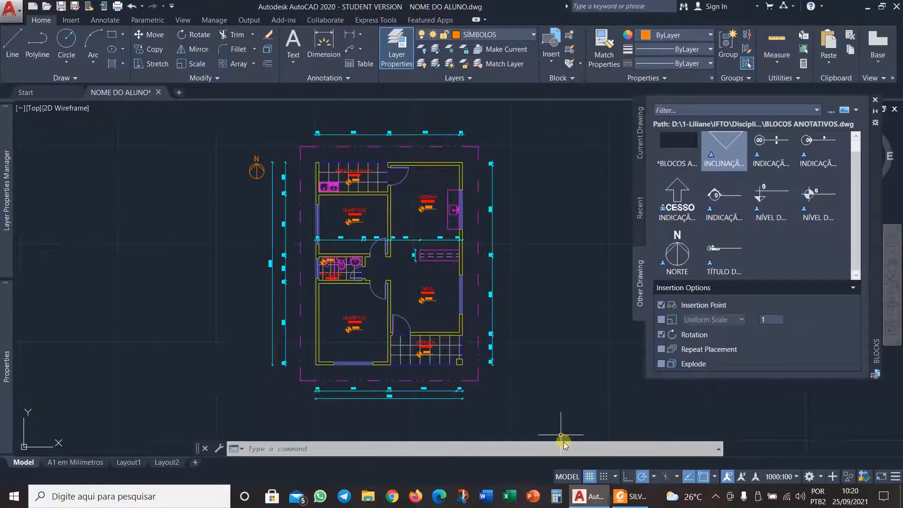
{"action": "left_click", "coordinate": [631, 496]}
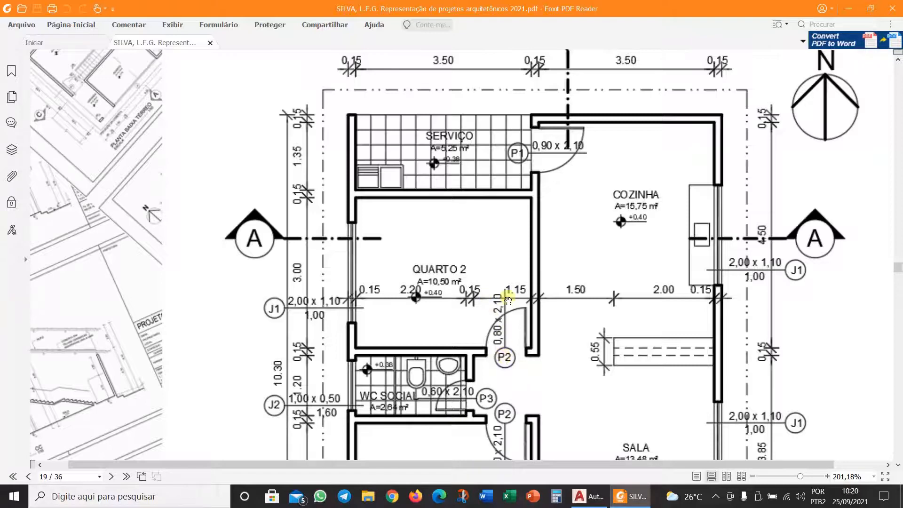
{"action": "left_click", "coordinate": [588, 497]}
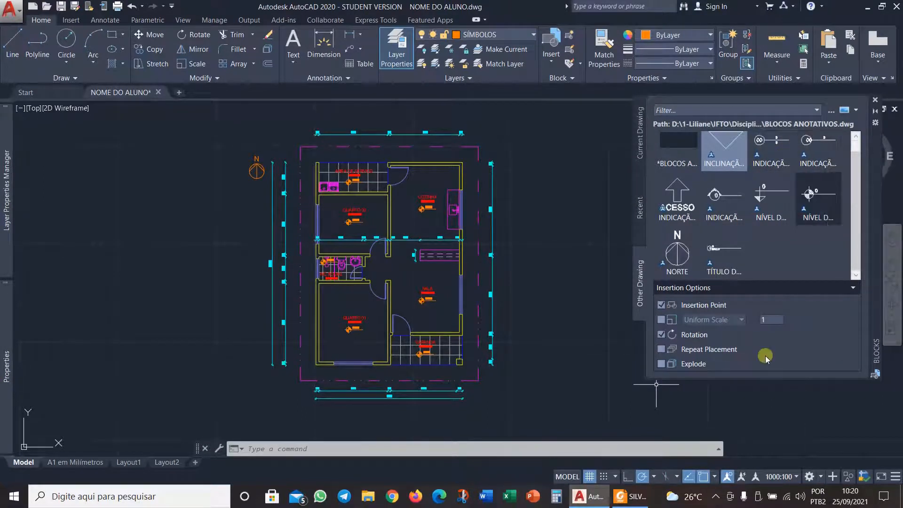
Set the annotation scale to 1000:50 and place an INDICAÇÃO DE PORTAS block below the QUARTO 02 door, rotated to point upward.
{"action": "left_click", "coordinate": [798, 478]}
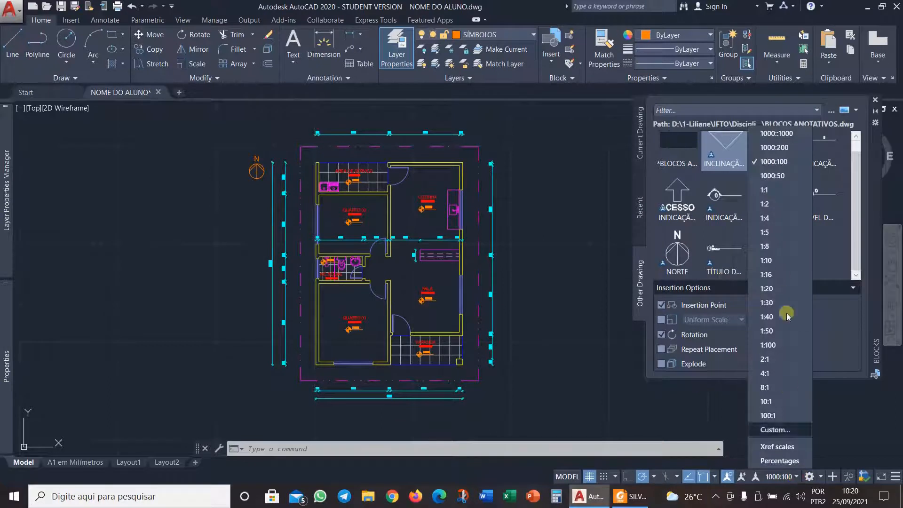
{"action": "left_click", "coordinate": [785, 176]}
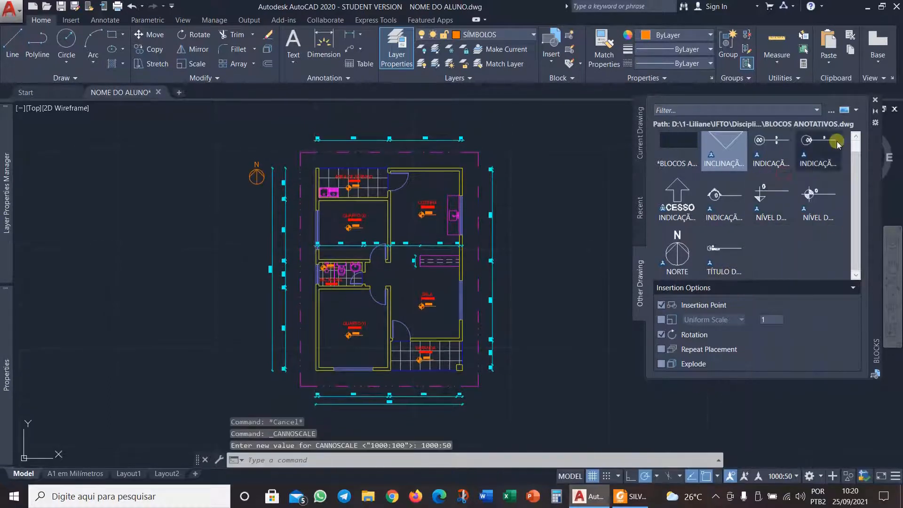
{"action": "left_click", "coordinate": [818, 148]}
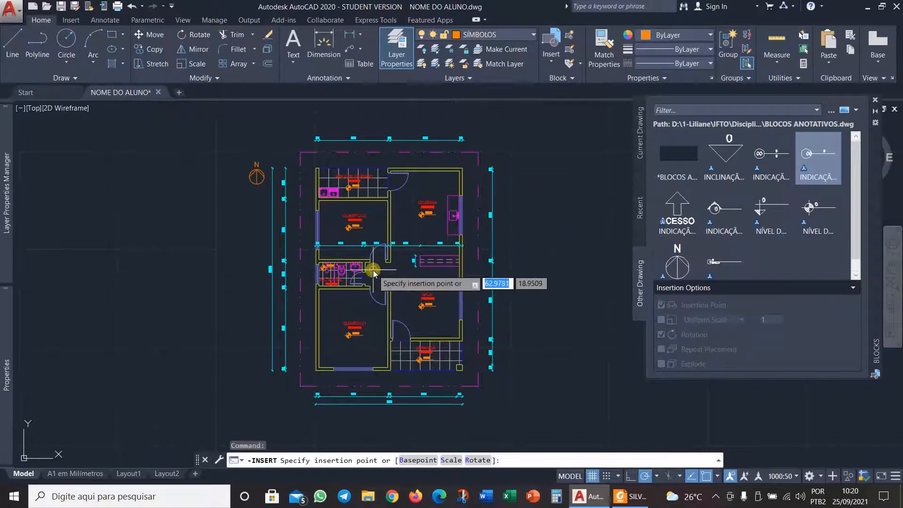
{"action": "scroll", "coordinate": [367, 267], "scroll_direction": "up", "scroll_amount": 7}
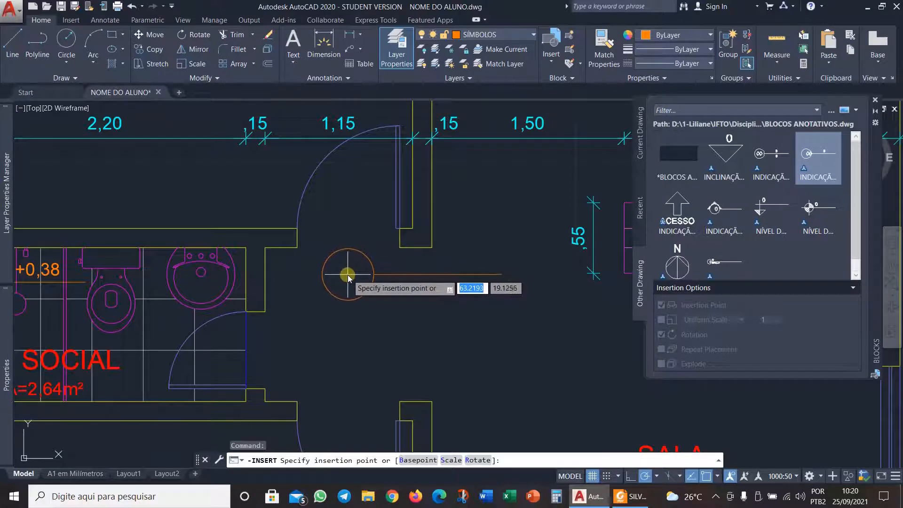
{"action": "left_click", "coordinate": [348, 273]}
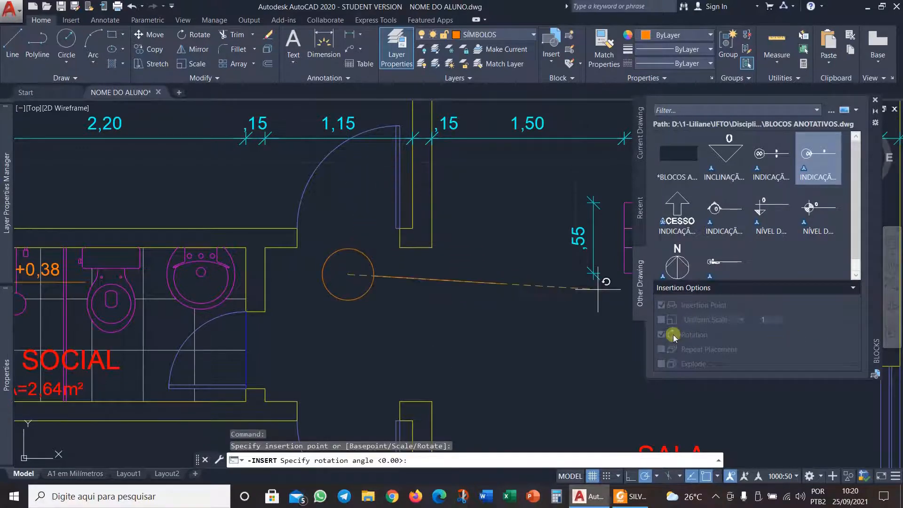
{"action": "left_click", "coordinate": [348, 201]}
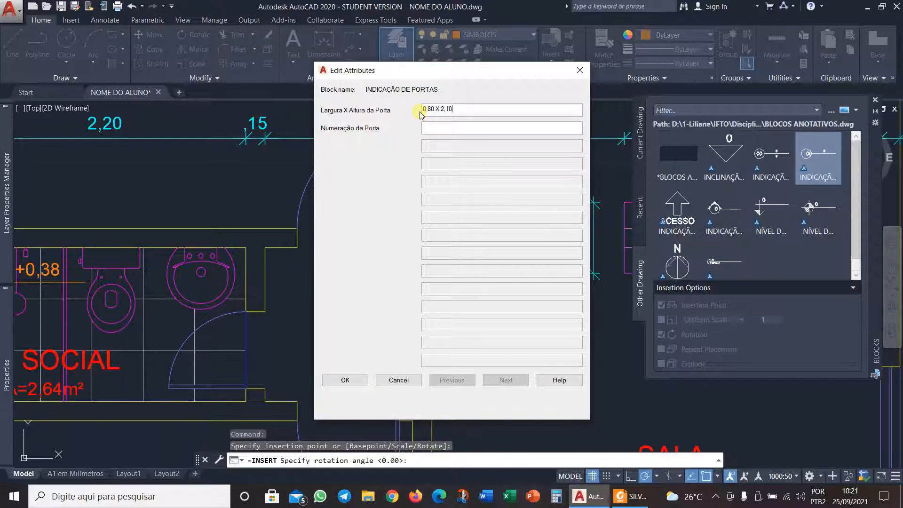
Check the door number in the Foxit PDF Reader reference plan and fill the tag attributes in AutoCAD with 0,80 X 2,10 and P2.
{"action": "left_click", "coordinate": [633, 489]}
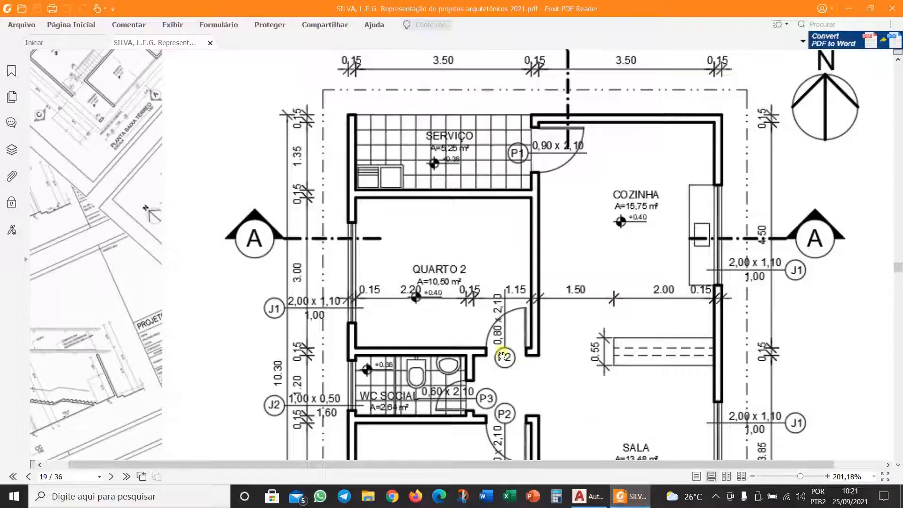
{"action": "left_click", "coordinate": [587, 497]}
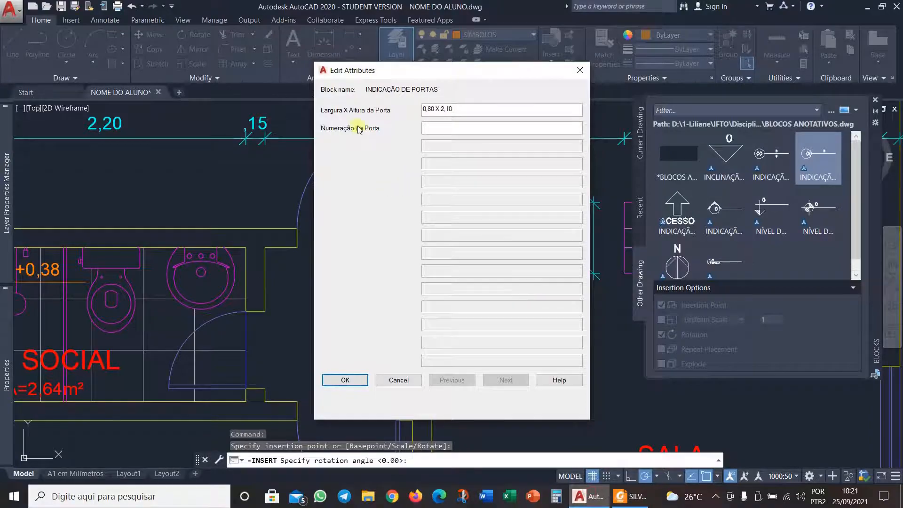
{"action": "left_click", "coordinate": [631, 496]}
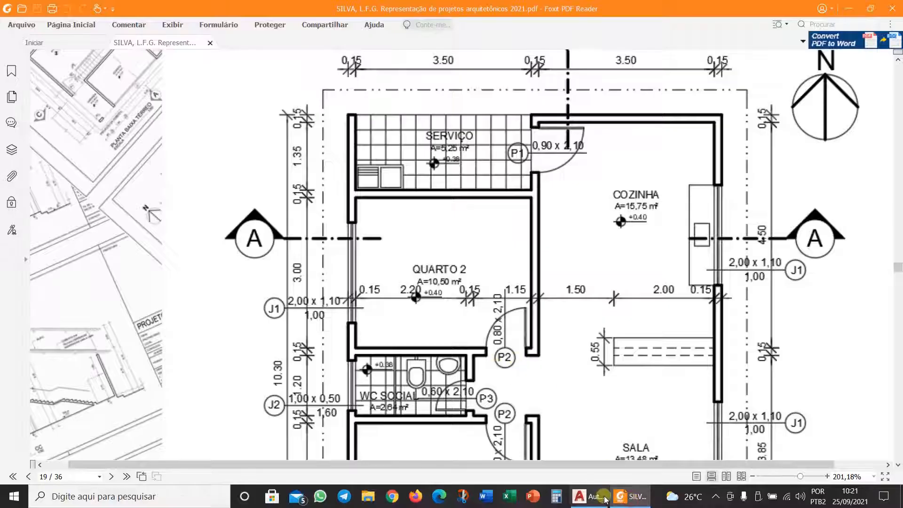
{"action": "left_click", "coordinate": [605, 498]}
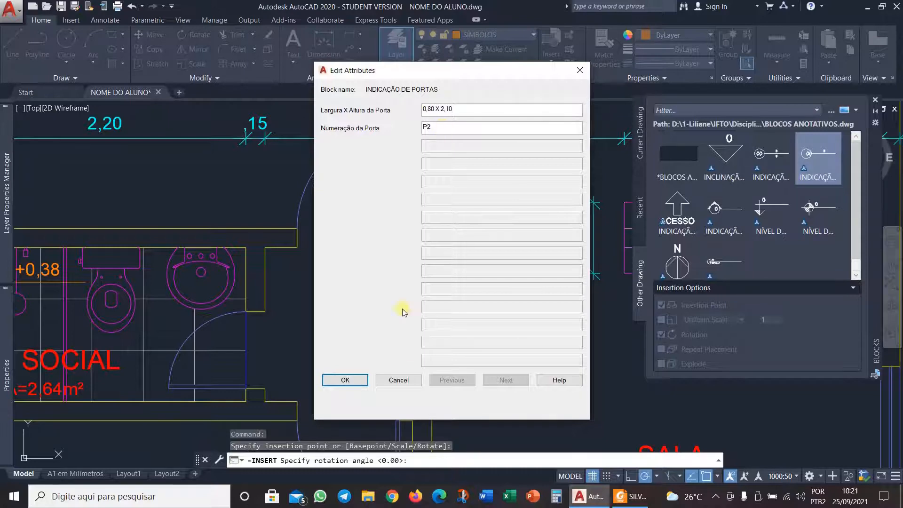
{"action": "key", "text": "Return"}
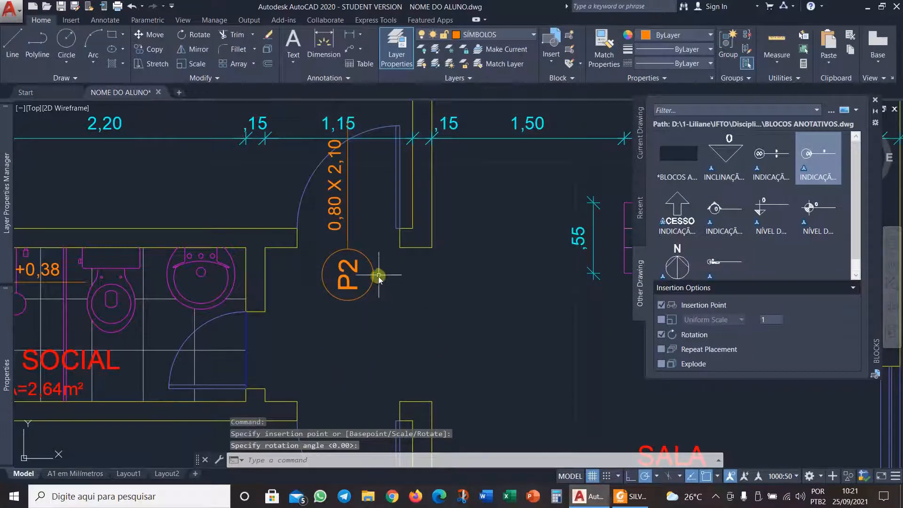
Insert a horizontal INDICAÇÃO DE PORTAS tag beside the WC SOCIAL door with size 0,60 x 2,10 and number P3, consulting the reference PDF.
{"action": "scroll", "coordinate": [379, 297], "scroll_direction": "down", "scroll_amount": 2}
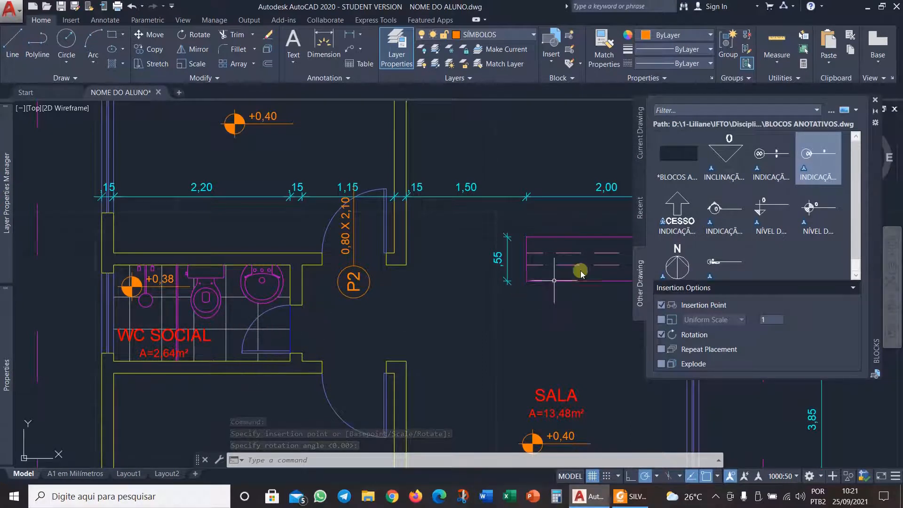
{"action": "left_click", "coordinate": [821, 153]}
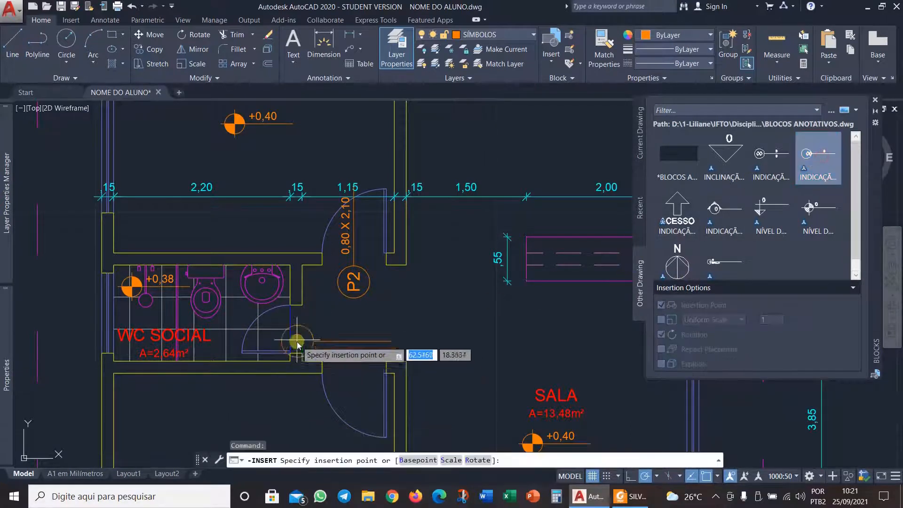
{"action": "scroll", "coordinate": [293, 334], "scroll_direction": "up", "scroll_amount": 2}
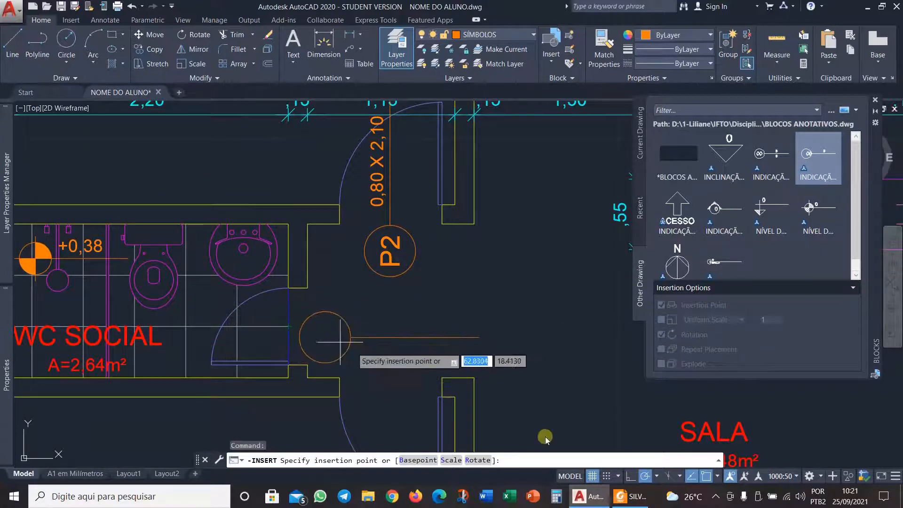
{"action": "left_click", "coordinate": [631, 497]}
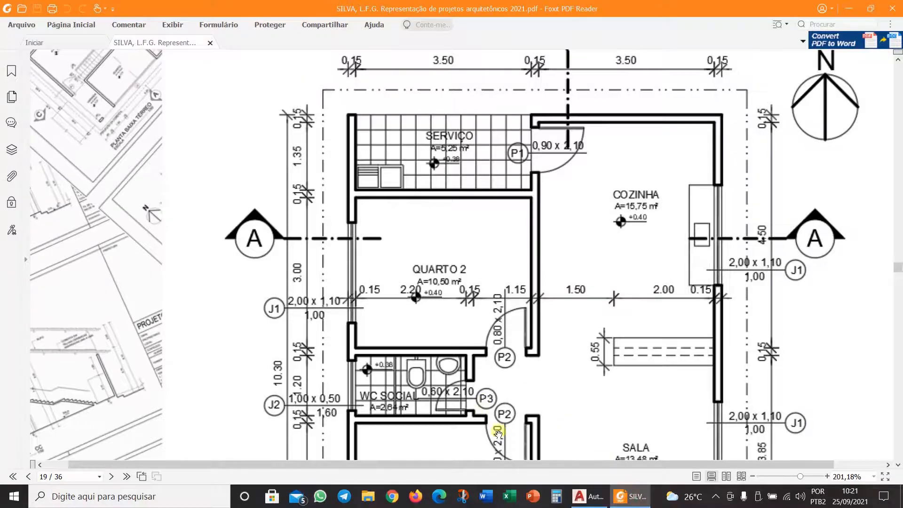
{"action": "left_click", "coordinate": [588, 496]}
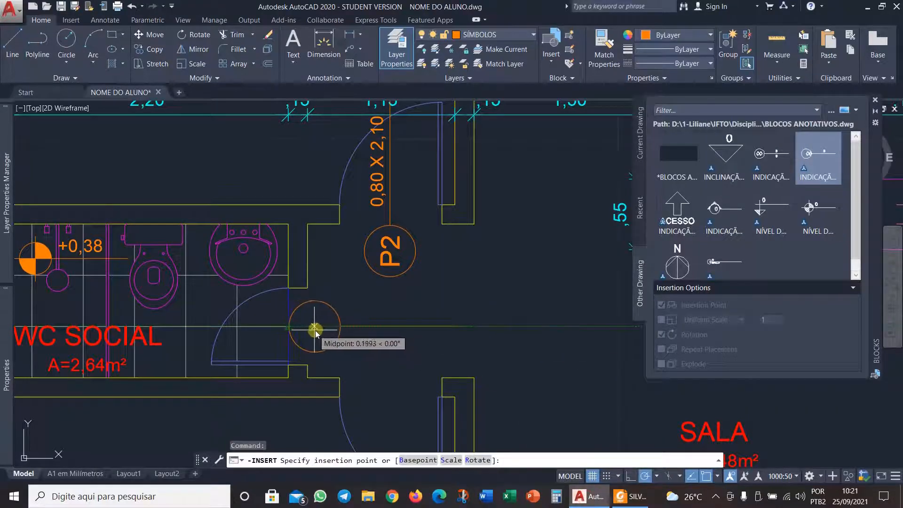
{"action": "left_click", "coordinate": [326, 328]}
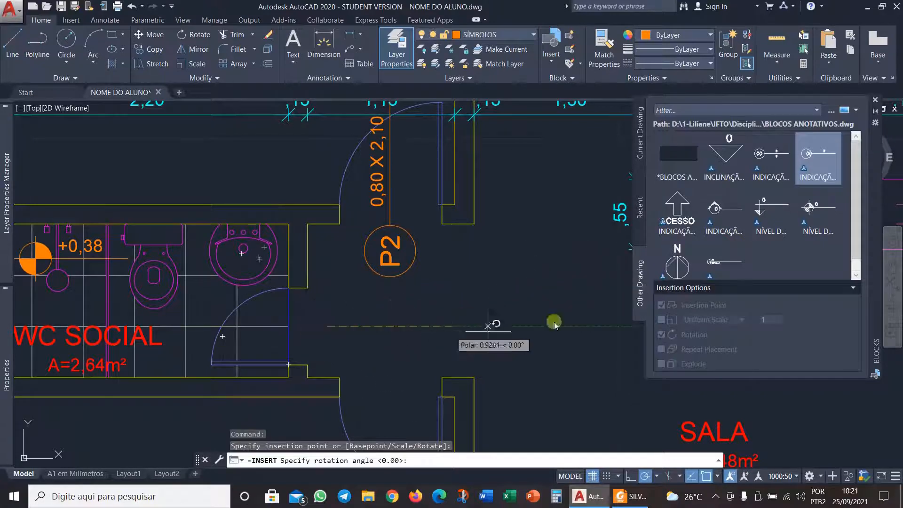
{"action": "left_click", "coordinate": [459, 327]}
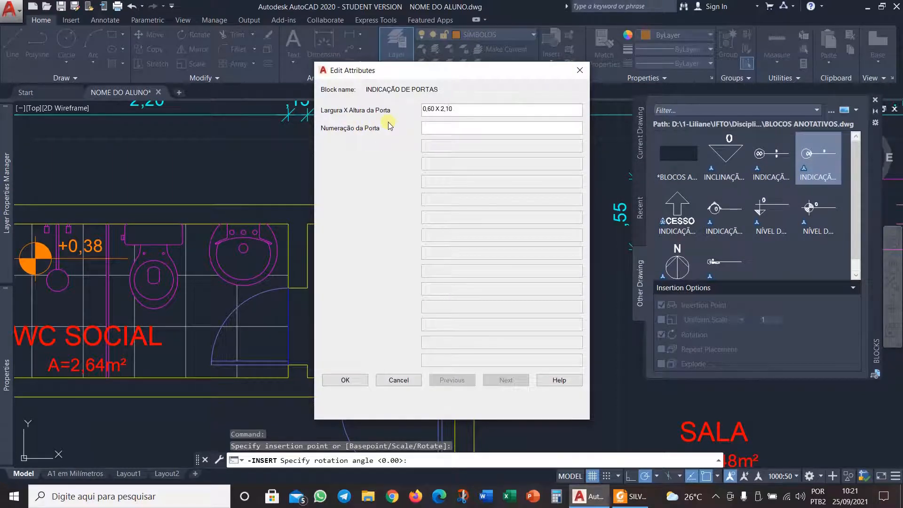
{"action": "left_click", "coordinate": [328, 376]}
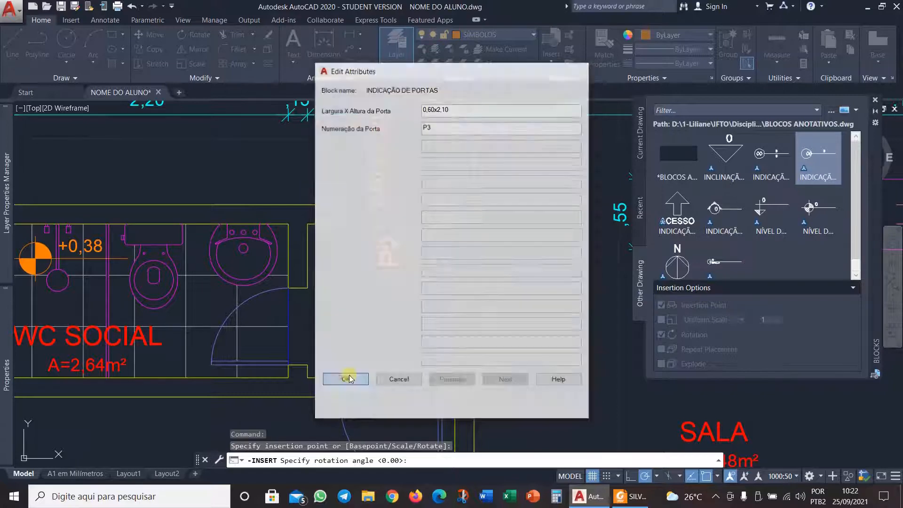
Mirror the P3 door tag about a vertical line through its circle's centre, erasing the source object.
{"action": "type", "text": "MI"}
{"action": "key", "text": "Return"}
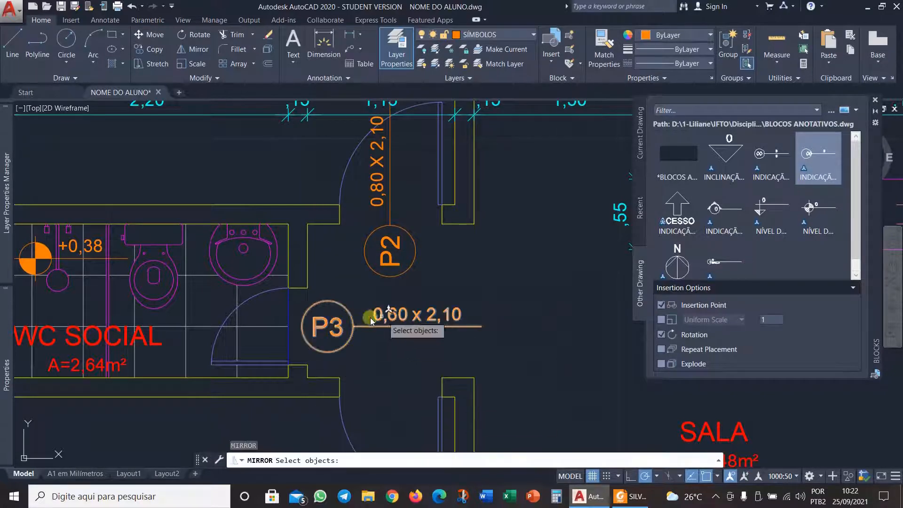
{"action": "left_click", "coordinate": [352, 327]}
{"action": "key", "text": "Return"}
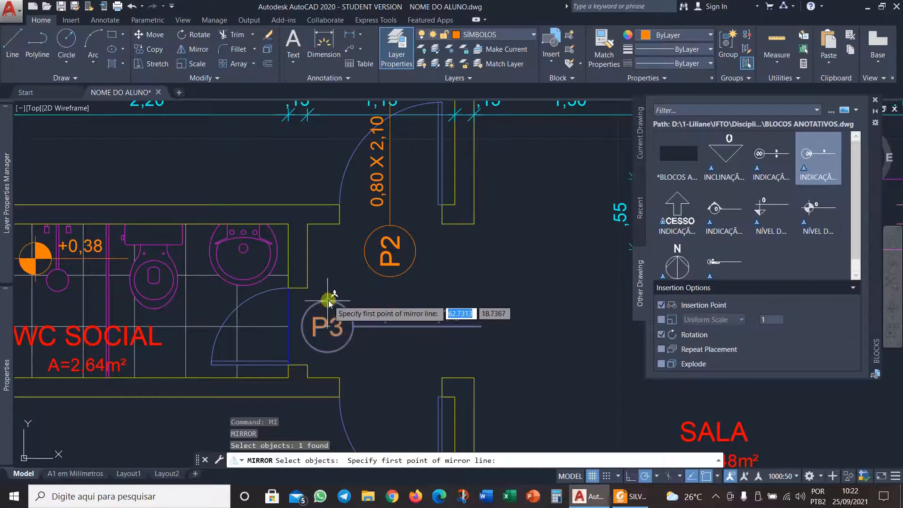
{"action": "left_click", "coordinate": [328, 327]}
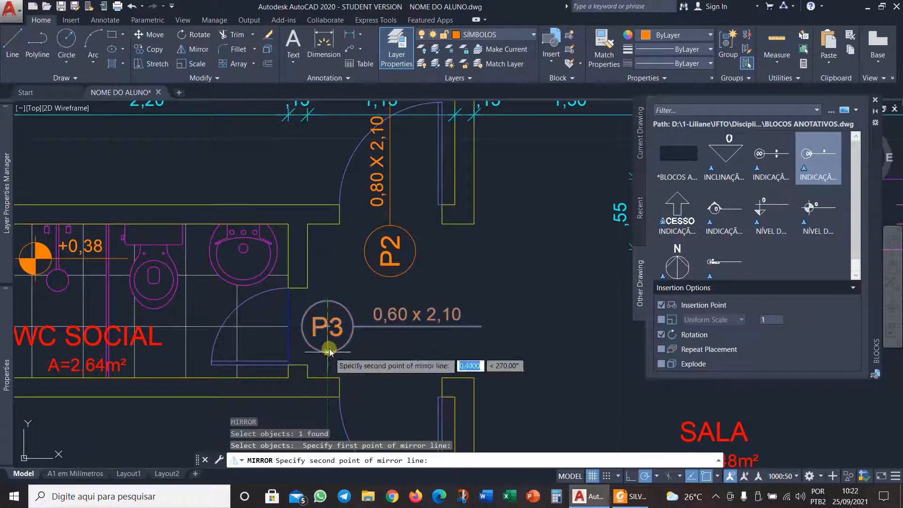
{"action": "left_click", "coordinate": [329, 375]}
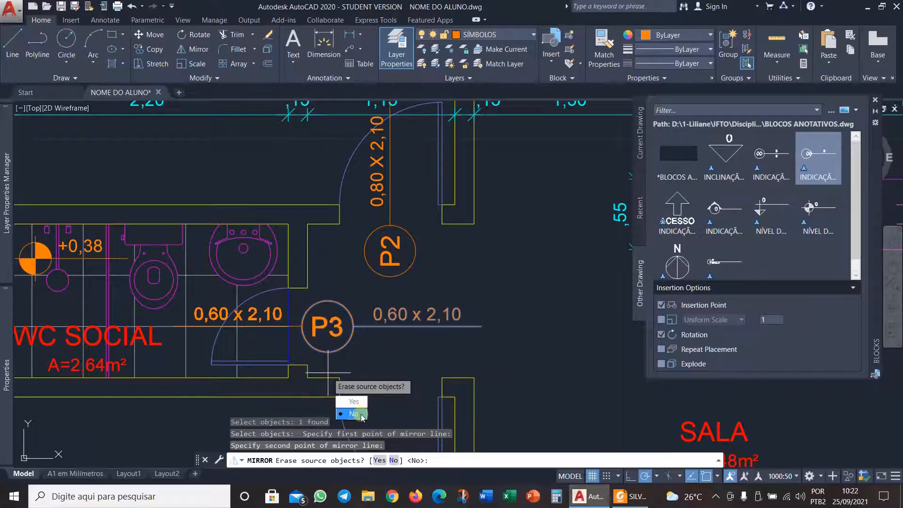
{"action": "type", "text": "Y"}
{"action": "key", "text": "Return"}
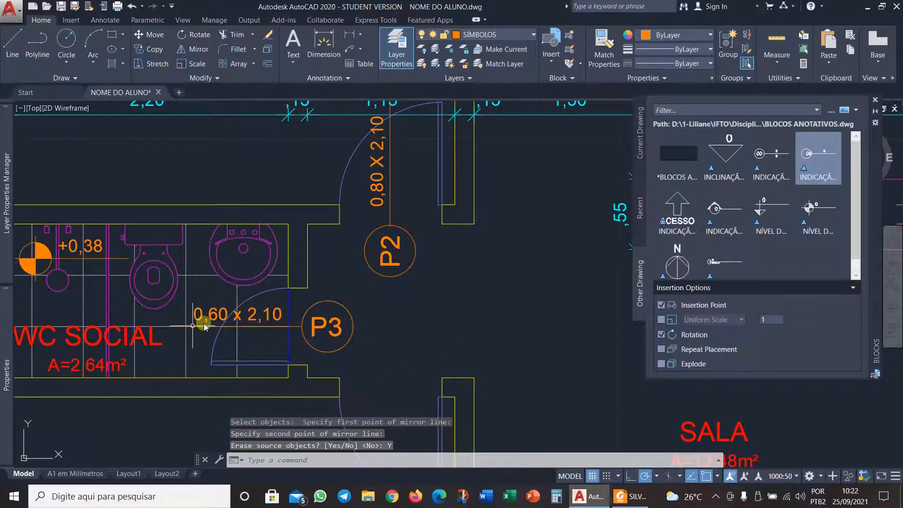
Check the P3 tag against the reference plan in Foxit PDF Reader, return to AutoCAD and try to move the tag.
{"action": "left_click", "coordinate": [633, 498]}
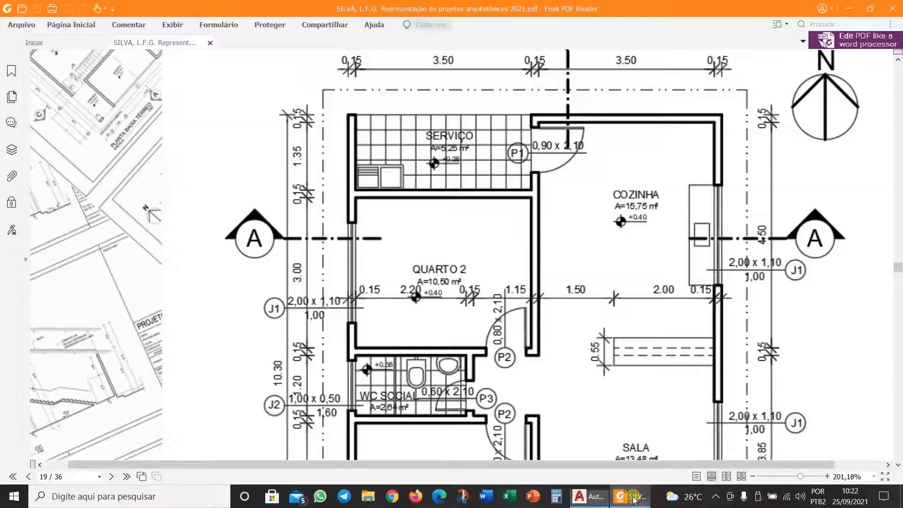
{"action": "left_click", "coordinate": [588, 496]}
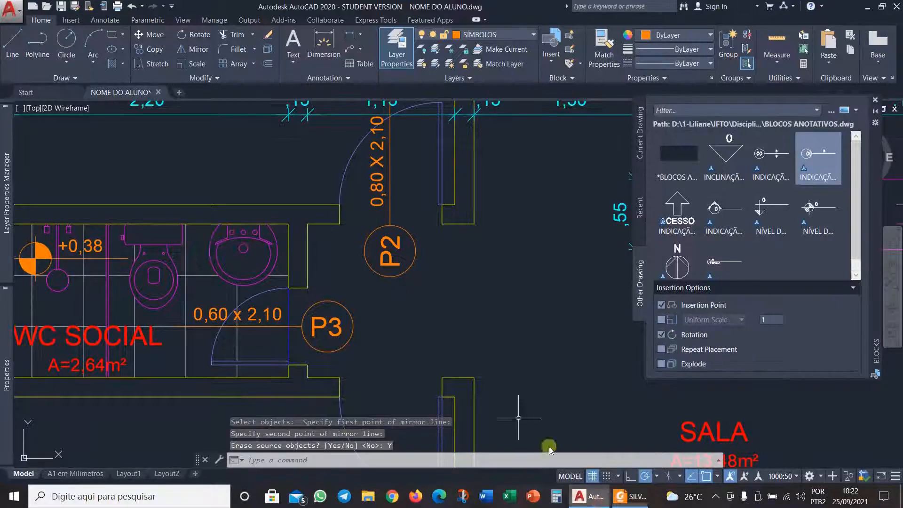
{"action": "type", "text": "m"}
{"action": "key", "text": "Return"}
{"action": "left_click", "coordinate": [333, 318]}
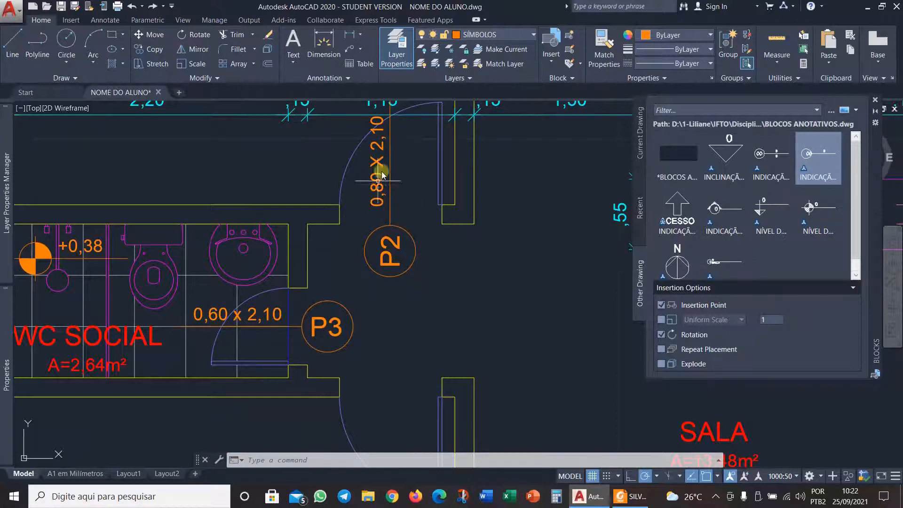
Edit the P2 tag's door size attribute to 0,80 x 2,10 with a lowercase x.
{"action": "key", "text": "Return"}
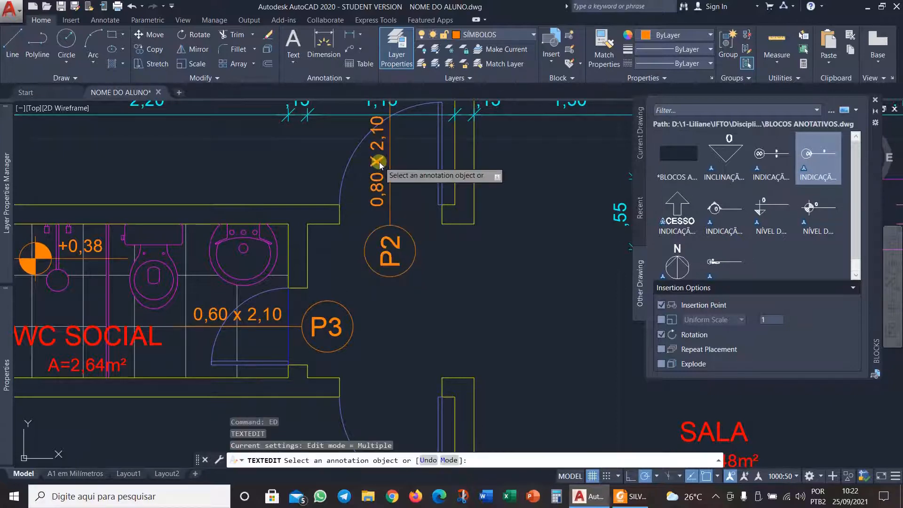
{"action": "left_click", "coordinate": [383, 162]}
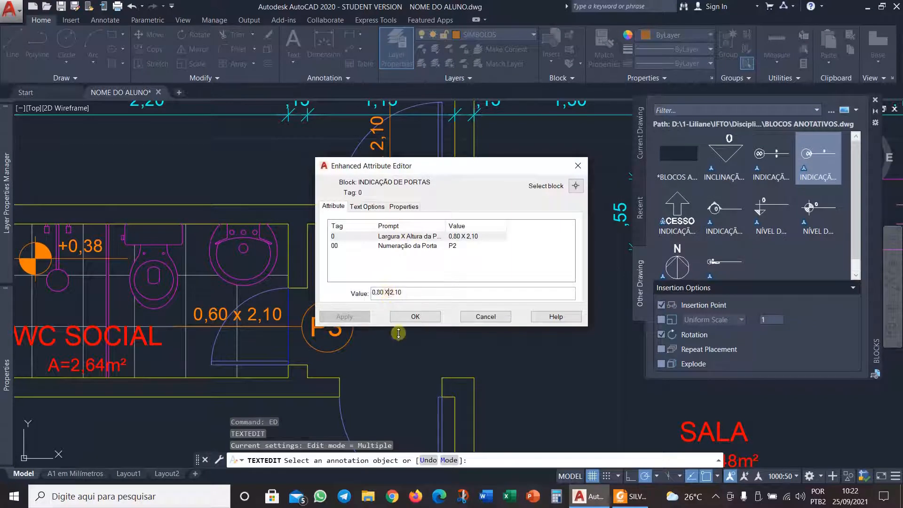
{"action": "key", "text": "BackSpace"}
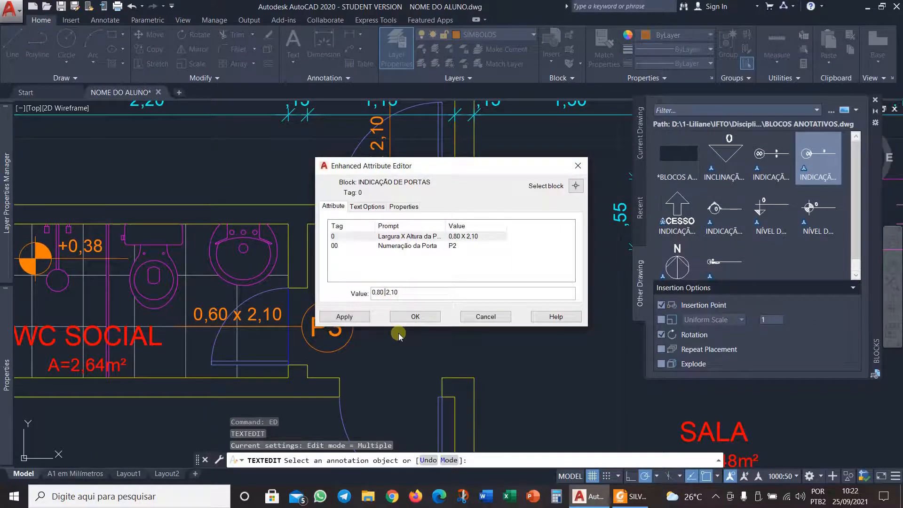
{"action": "type", "text": "x"}
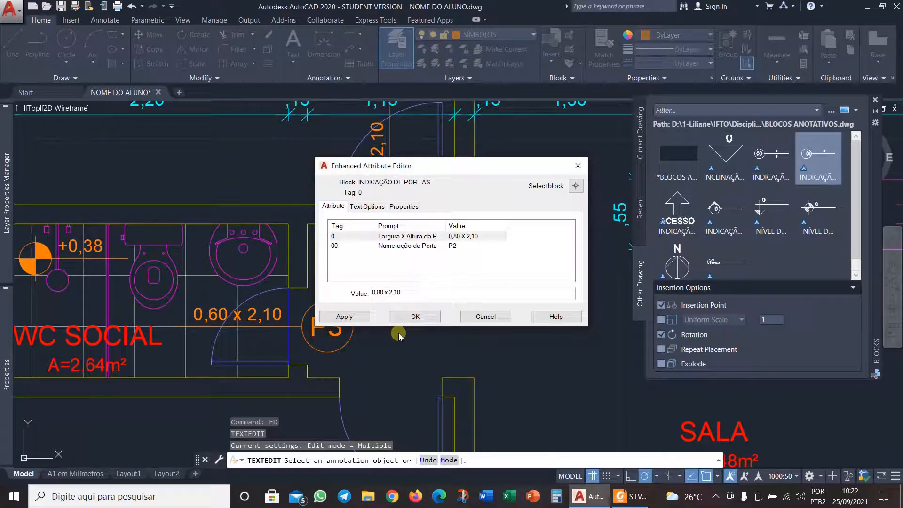
{"action": "left_click", "coordinate": [435, 320]}
{"action": "scroll", "coordinate": [393, 257], "scroll_direction": "down", "scroll_amount": 3}
{"action": "key", "text": "Escape"}
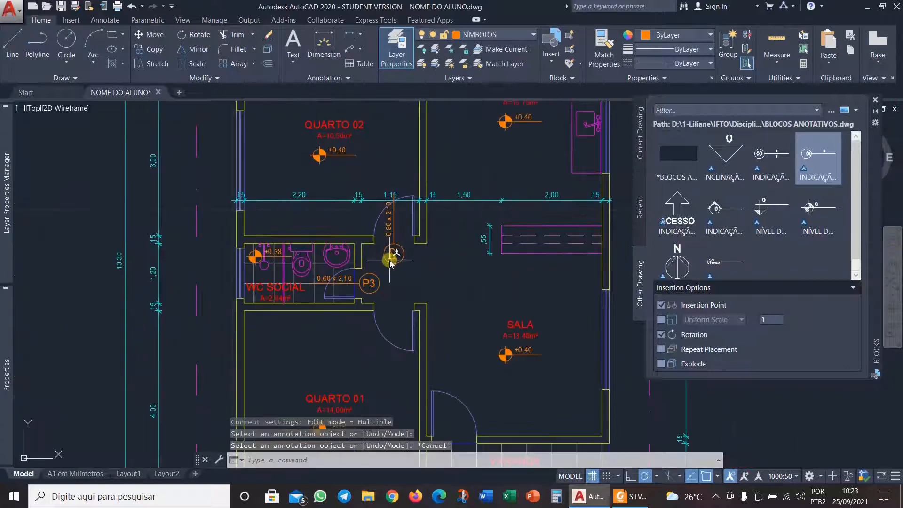
{"action": "scroll", "coordinate": [444, 370], "scroll_direction": "down", "scroll_amount": 2}
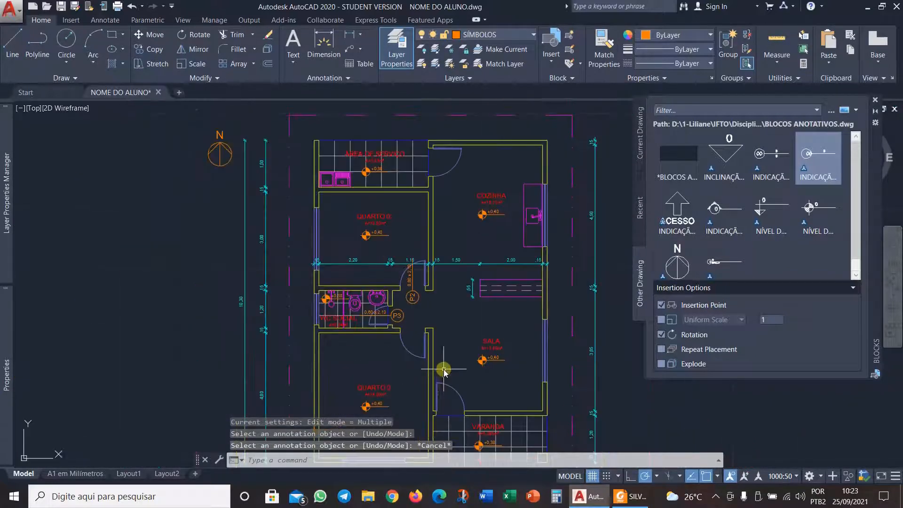
{"action": "middle_click_drag", "start_coordinate": [449, 394], "coordinate": [433, 336]}
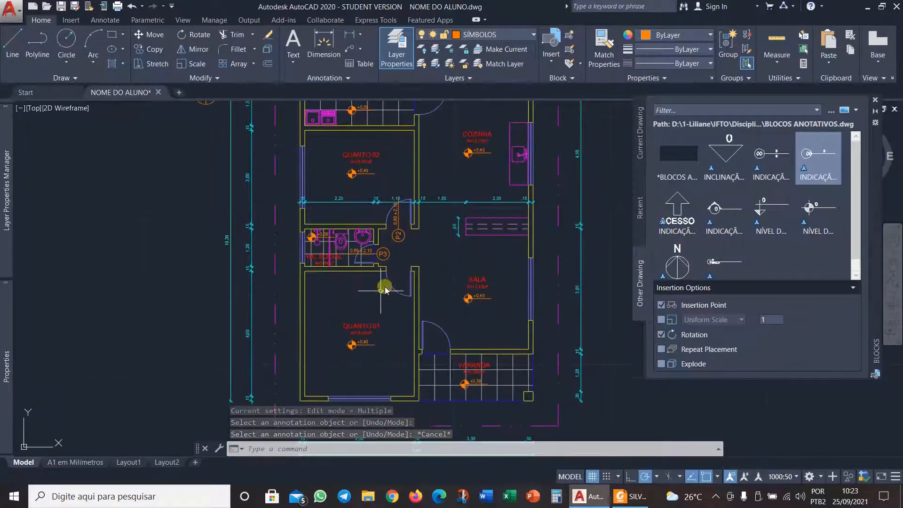
{"action": "scroll", "coordinate": [289, 151], "scroll_direction": "up", "scroll_amount": 4}
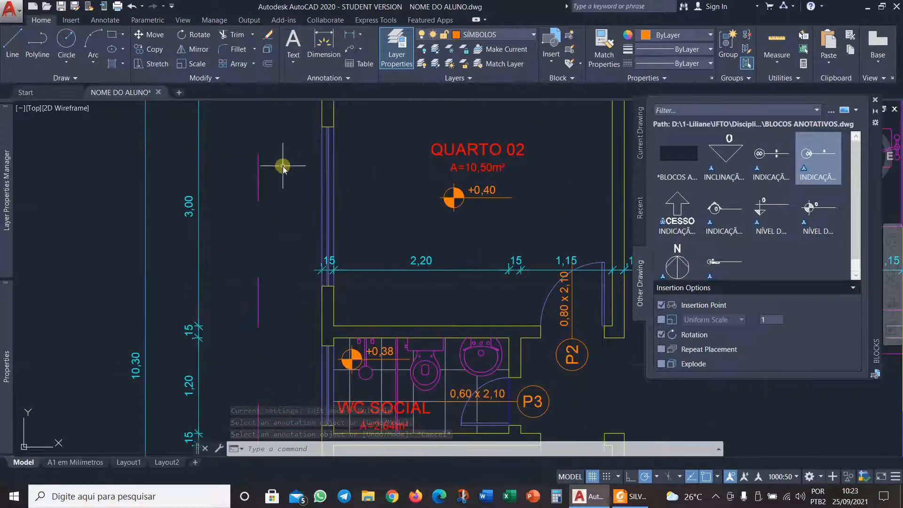
Place an INDICAÇÃO DE JANELAS block horizontally inside QUARTO 02 beside its window, consulting the tag position in the reference PDF.
{"action": "left_click", "coordinate": [766, 173]}
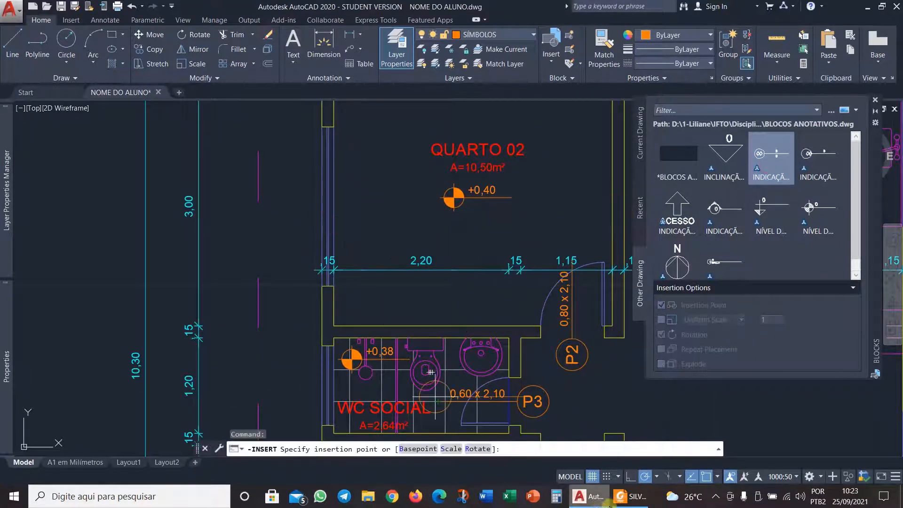
{"action": "left_click", "coordinate": [617, 502]}
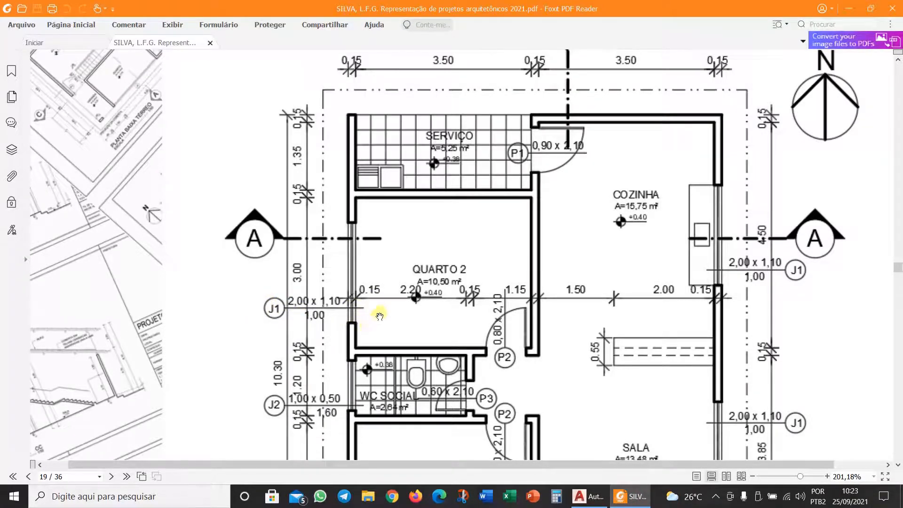
{"action": "left_click", "coordinate": [584, 497]}
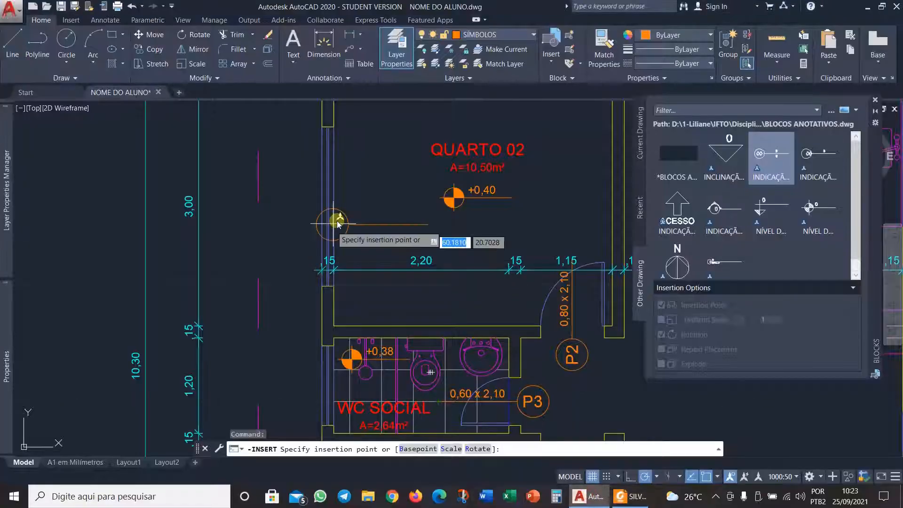
{"action": "left_click", "coordinate": [353, 227]}
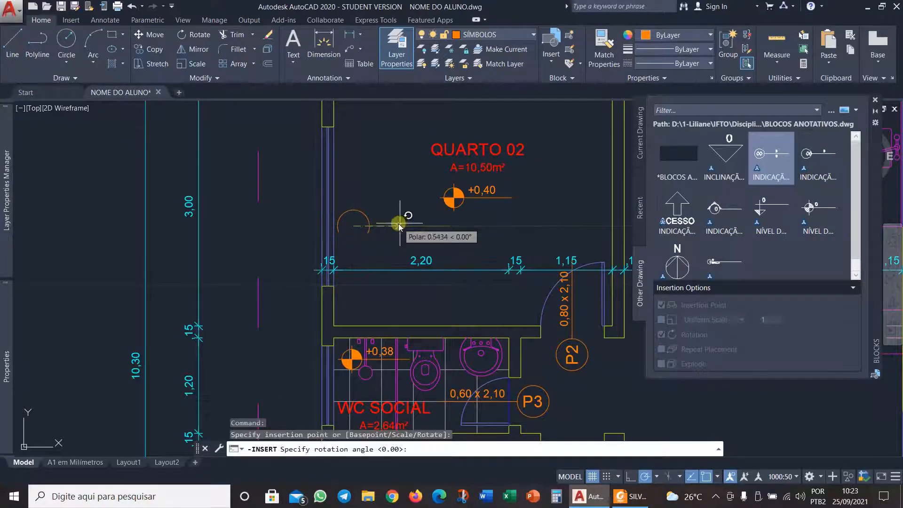
{"action": "left_click", "coordinate": [412, 221]}
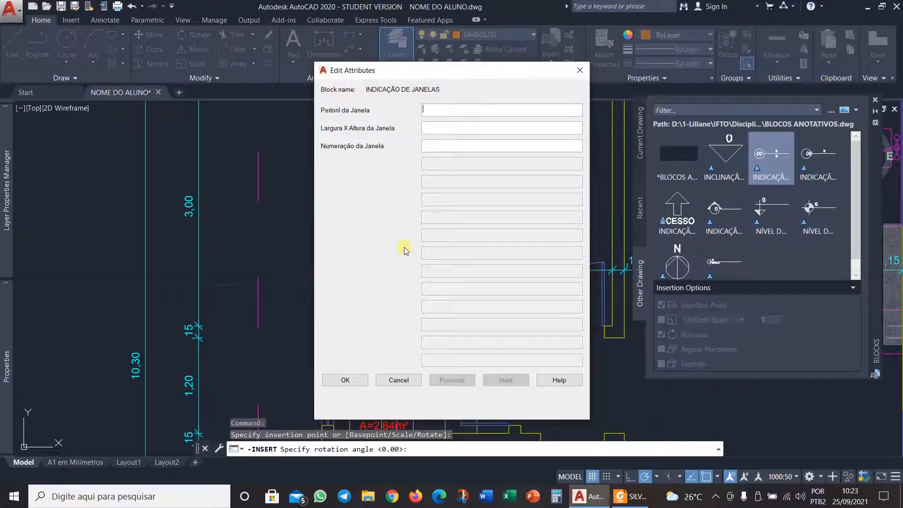
Fill in the window tag from the reference plan with sill height 1,00, size 2,00 x 1,10 and number J1.
{"action": "left_click", "coordinate": [630, 497]}
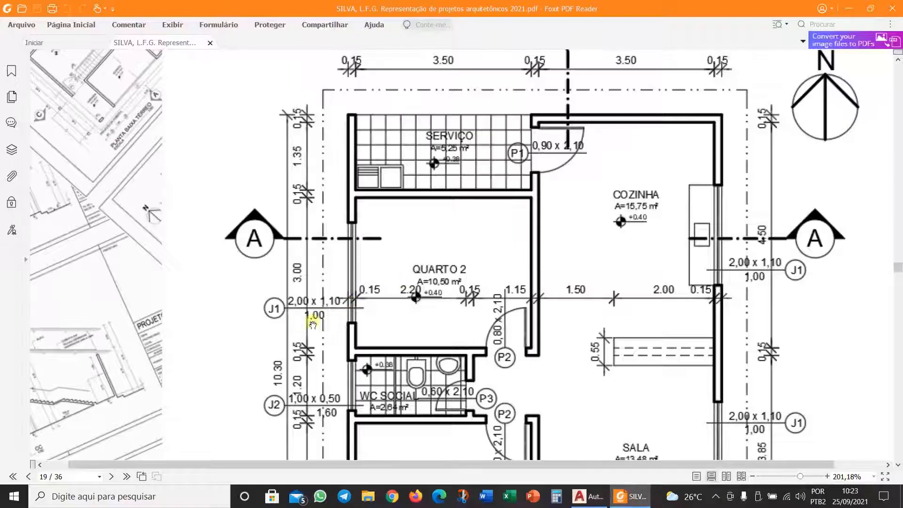
{"action": "left_click", "coordinate": [588, 497]}
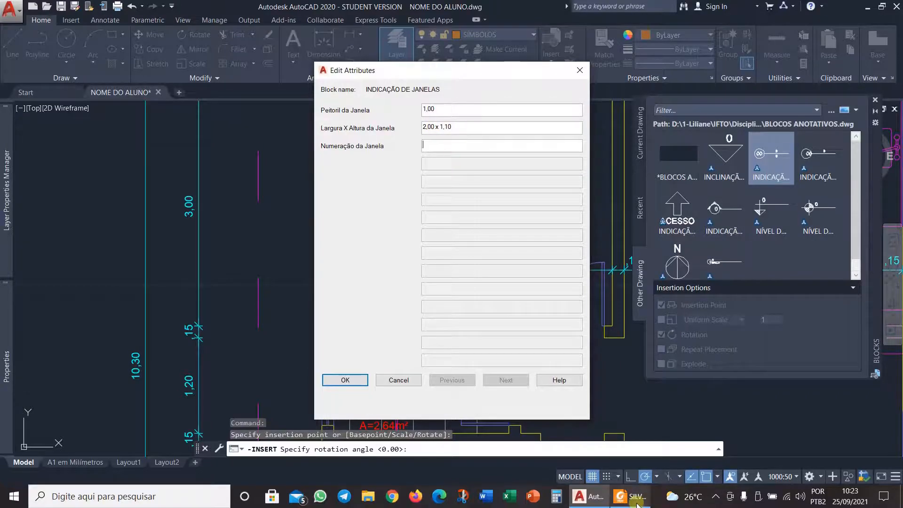
{"action": "left_click", "coordinate": [631, 500]}
{"action": "left_click", "coordinate": [593, 492]}
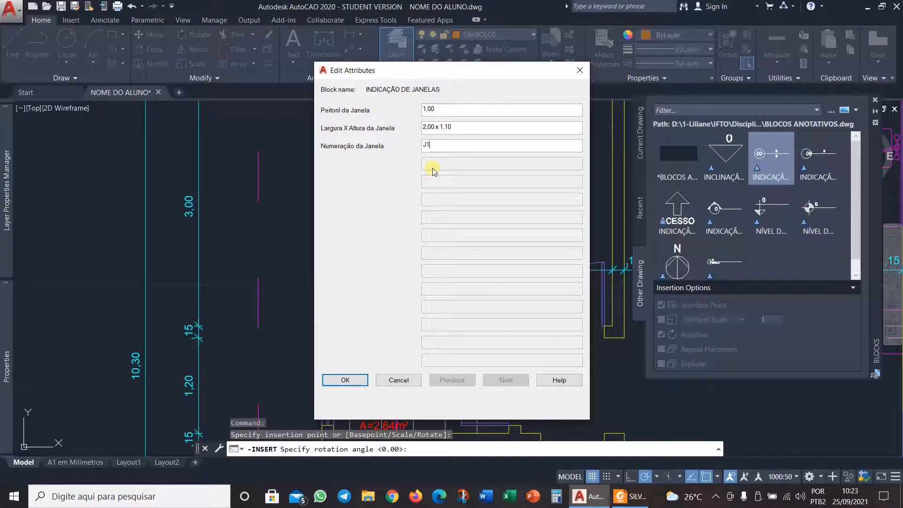
{"action": "left_click", "coordinate": [345, 380]}
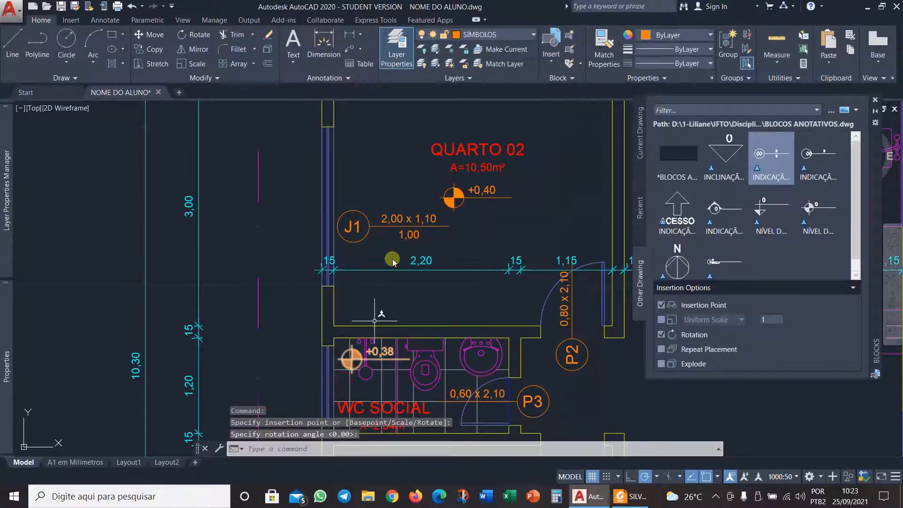
Mirror the J1 window tag about a vertical line through its circle's centre, erasing the source object.
{"action": "left_click", "coordinate": [193, 49]}
{"action": "left_click", "coordinate": [383, 224]}
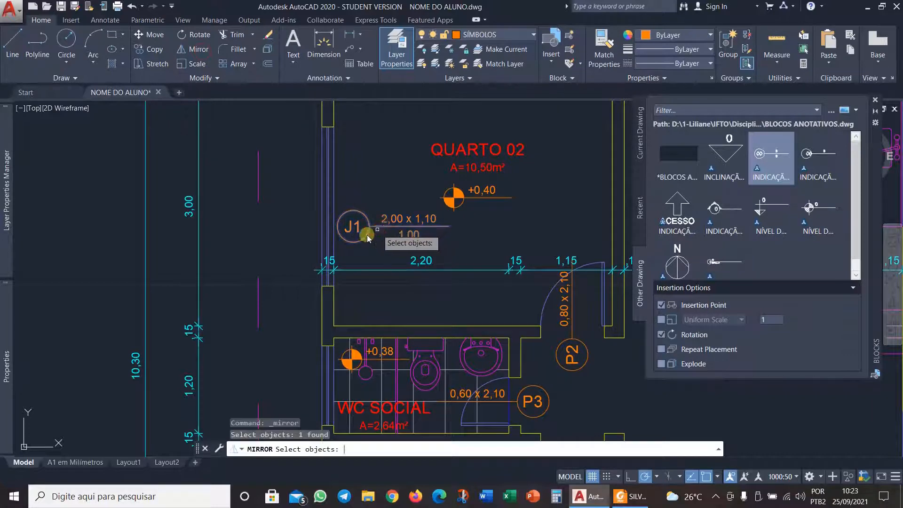
{"action": "key", "text": "Return"}
{"action": "left_click", "coordinate": [354, 228]}
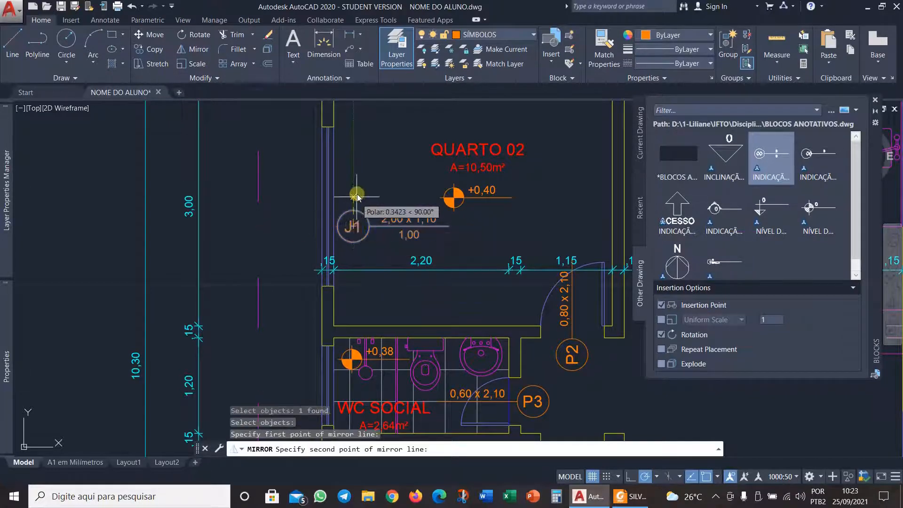
{"action": "left_click", "coordinate": [357, 168]}
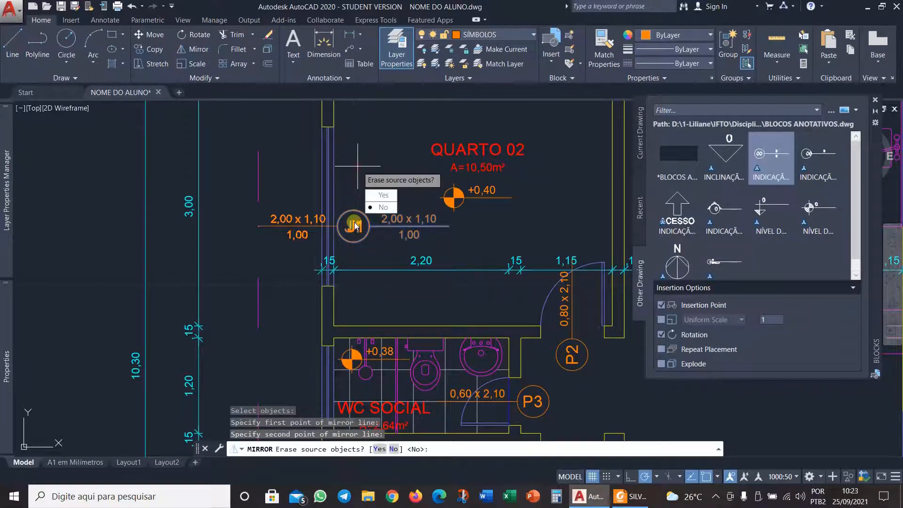
{"action": "left_click", "coordinate": [382, 195]}
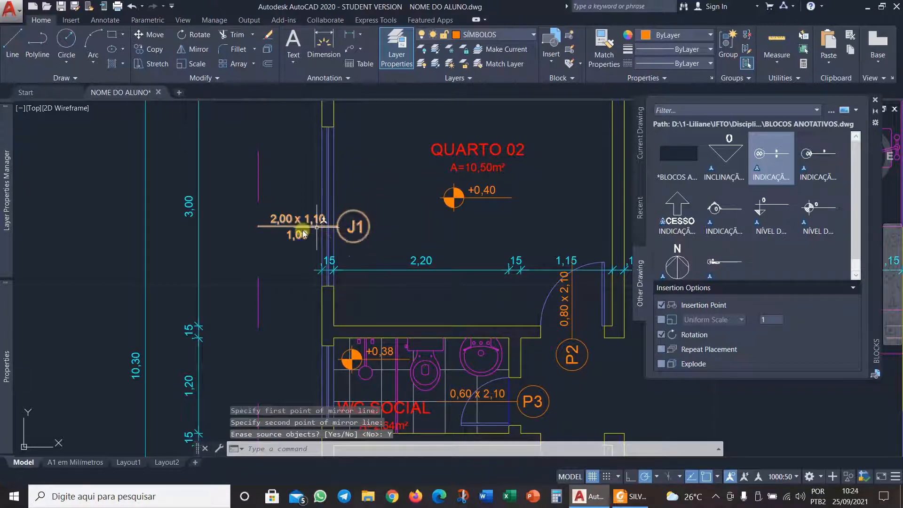
Move the J1 tag horizontally out of QUARTO 02 so its circle sits just outside the window.
{"action": "type", "text": "m"}
{"action": "key", "text": "Return"}
{"action": "left_click", "coordinate": [354, 227]}
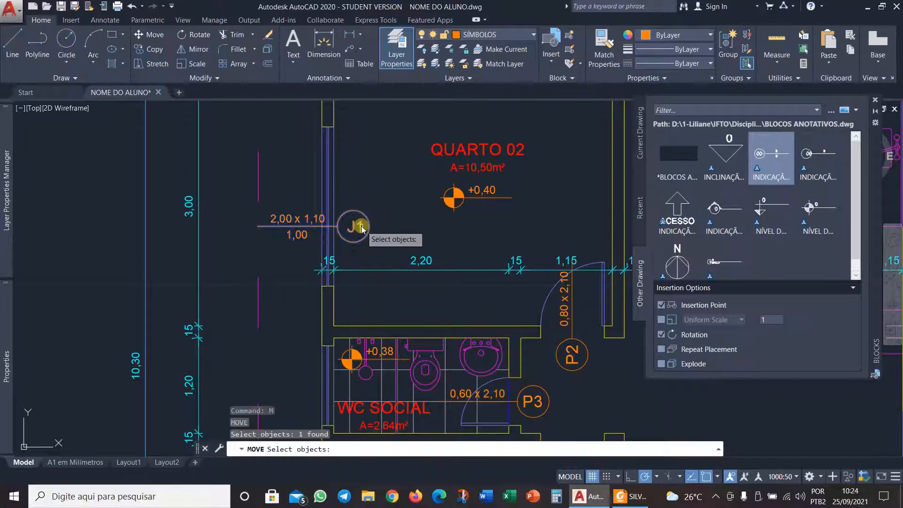
{"action": "key", "text": "Return"}
{"action": "left_click", "coordinate": [395, 164]}
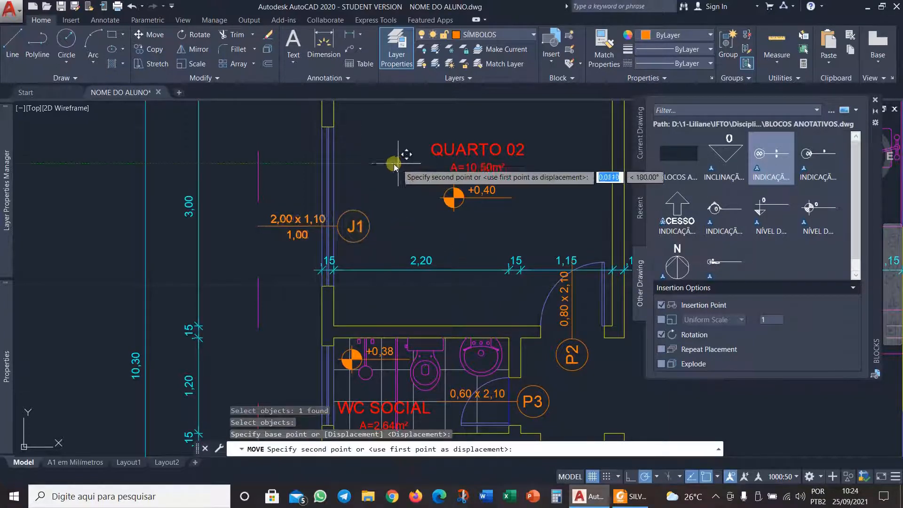
{"action": "left_click", "coordinate": [354, 168]}
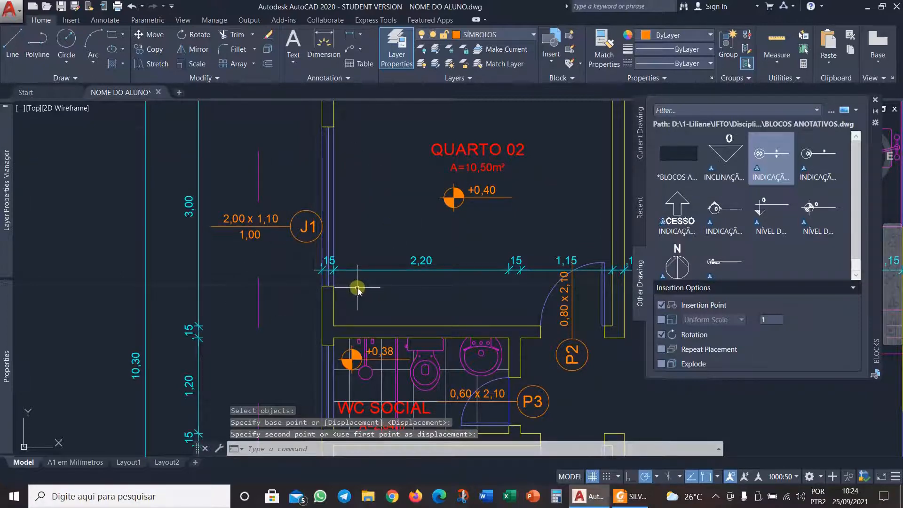
Insert a horizontal INDICAÇÃO DO CORTE block lettered A across the QUARTO 02 window, consulting the reference plan in Foxit PDF Reader.
{"action": "scroll", "coordinate": [358, 290], "scroll_direction": "down", "scroll_amount": 5}
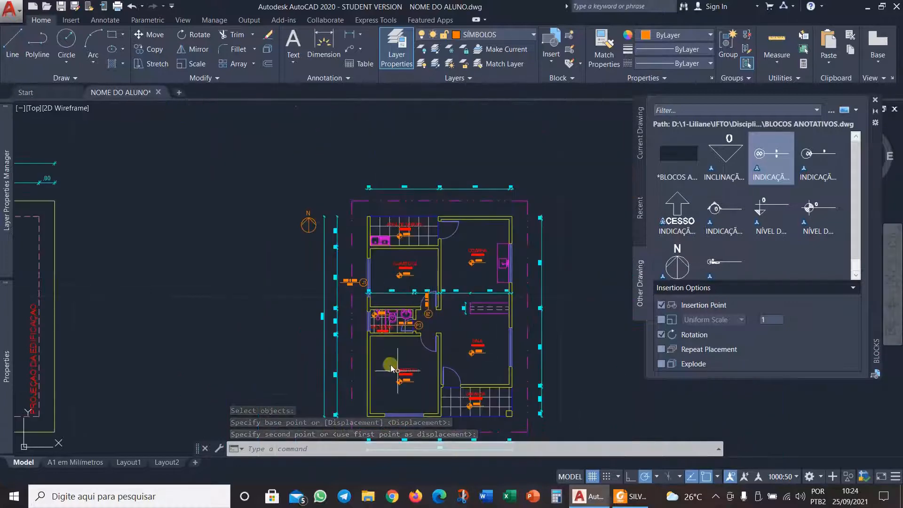
{"action": "middle_click_drag", "start_coordinate": [398, 370], "coordinate": [400, 299]}
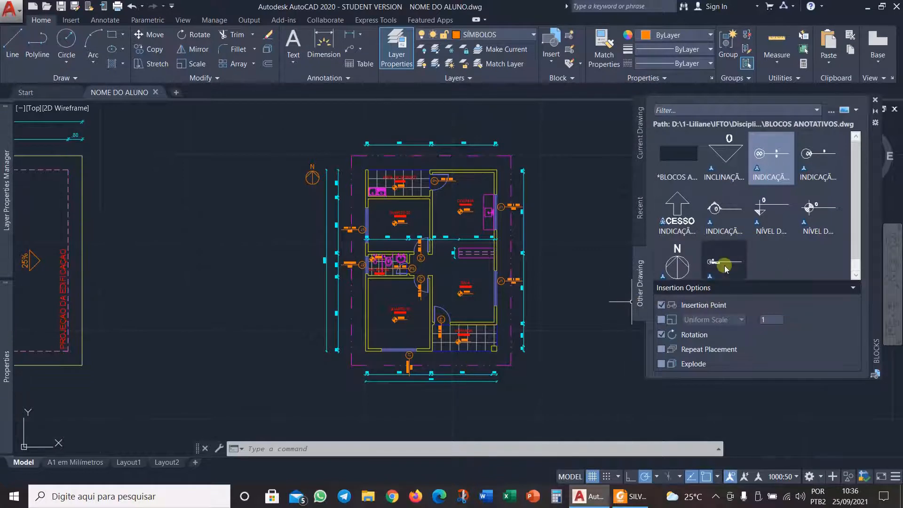
{"action": "mouse_move", "coordinate": [732, 227]}
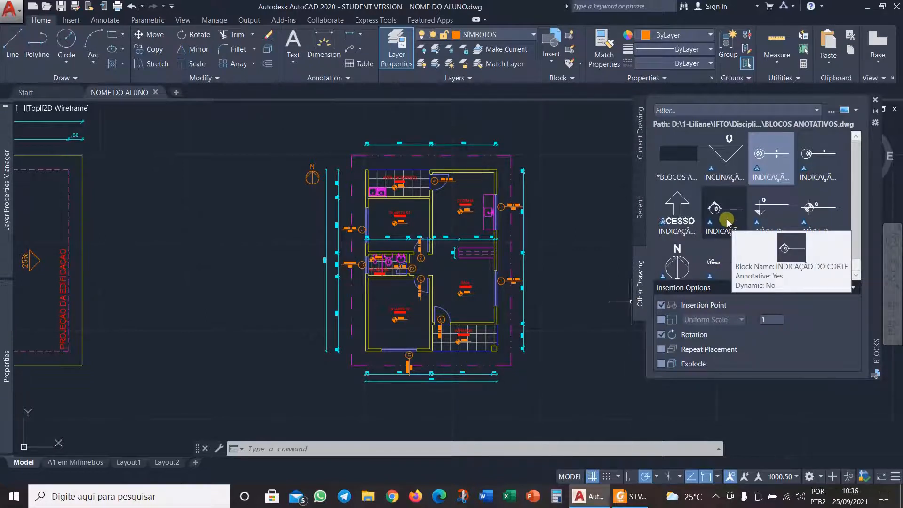
{"action": "left_click", "coordinate": [630, 496]}
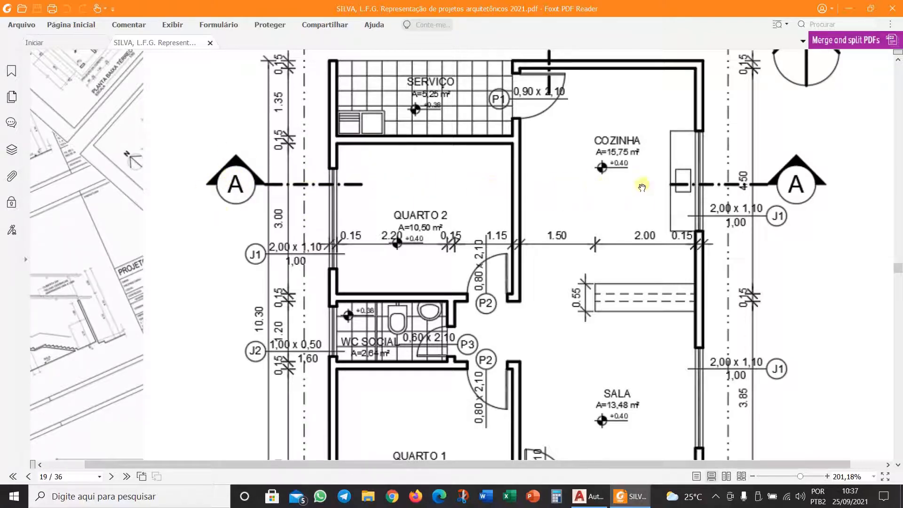
{"action": "left_click", "coordinate": [588, 497]}
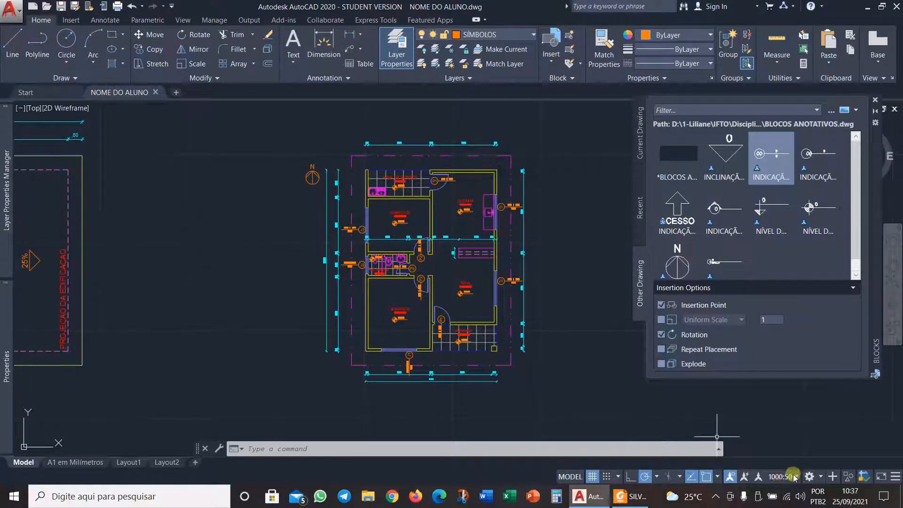
{"action": "left_click", "coordinate": [725, 212]}
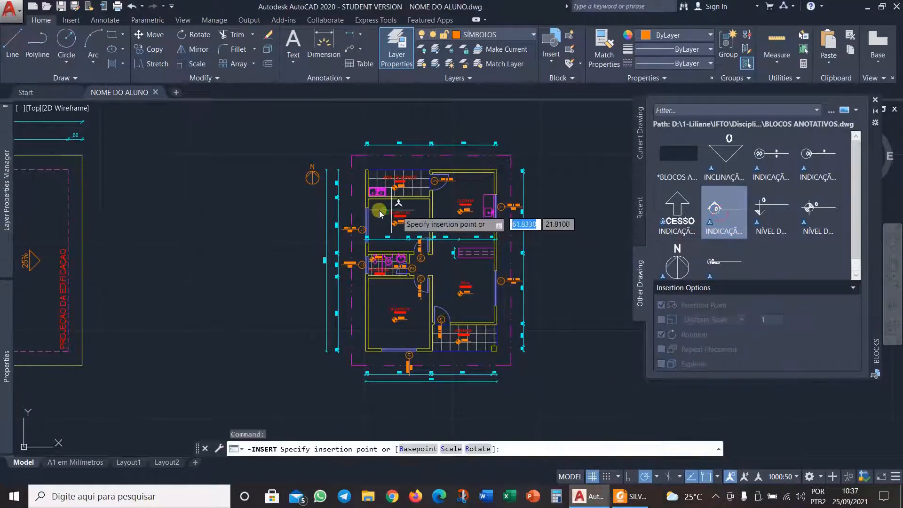
{"action": "scroll", "coordinate": [369, 207], "scroll_direction": "up", "scroll_amount": 4}
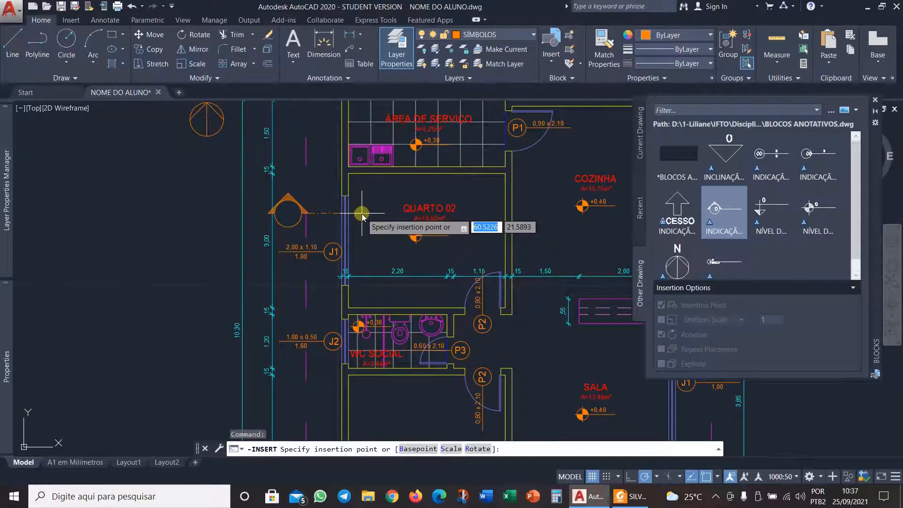
{"action": "left_click", "coordinate": [363, 212]}
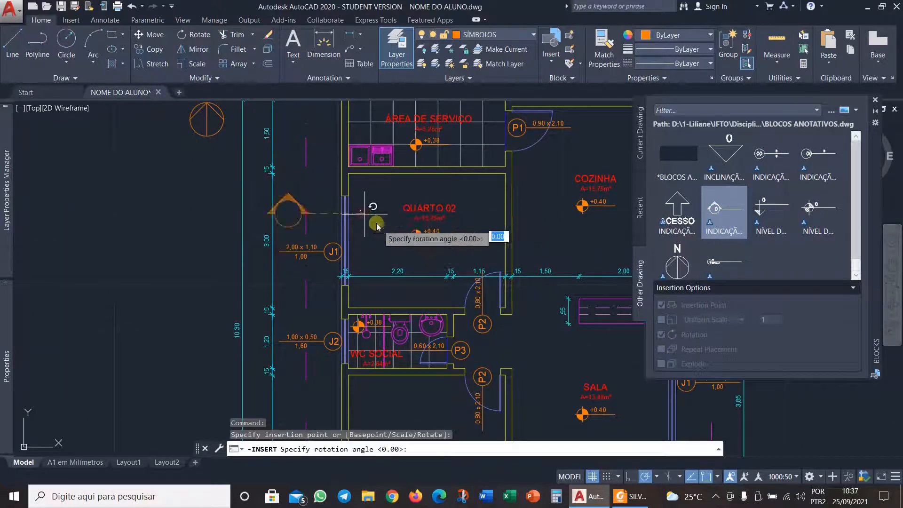
{"action": "left_click", "coordinate": [531, 216]}
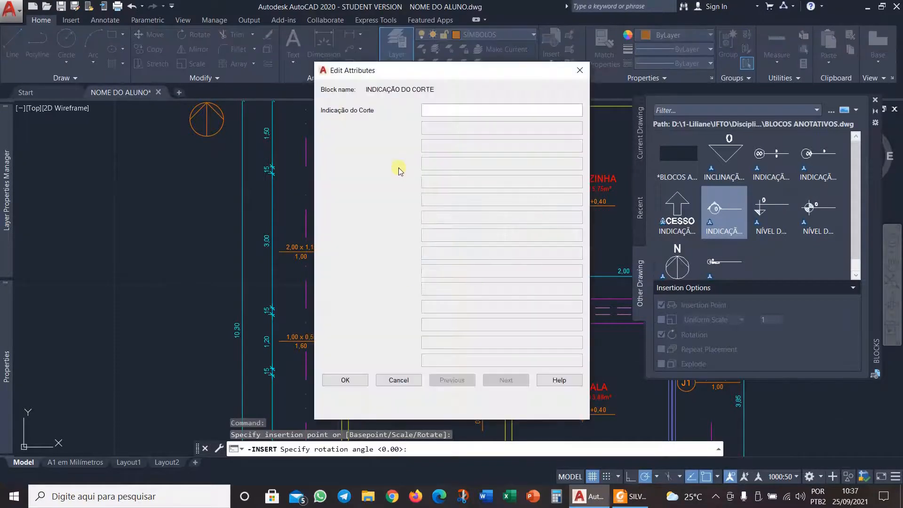
{"action": "type", "text": "A"}
{"action": "left_click", "coordinate": [345, 380]}
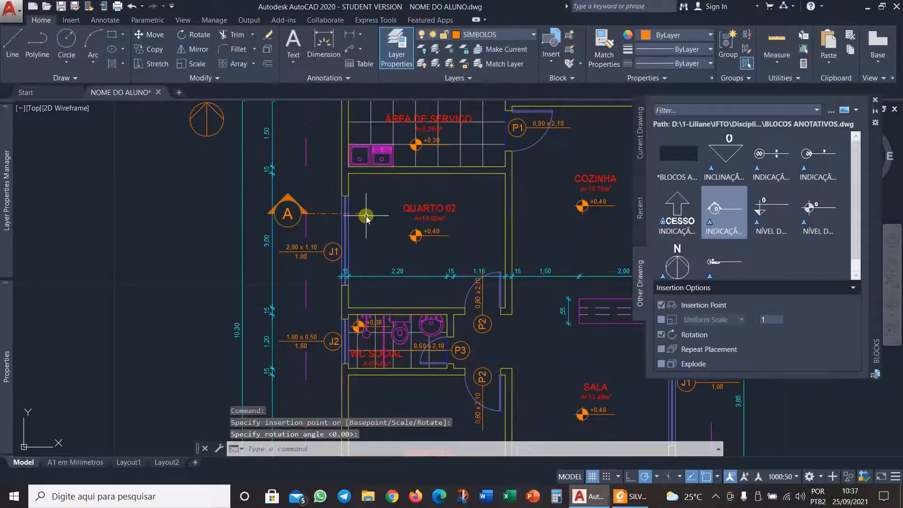
Mirror section mark A to the COZINHA side about a vertical line through the roof outline's midpoint, keeping the source object.
{"action": "scroll", "coordinate": [365, 219], "scroll_direction": "down", "scroll_amount": 5}
{"action": "scroll", "coordinate": [412, 208], "scroll_direction": "up", "scroll_amount": 3}
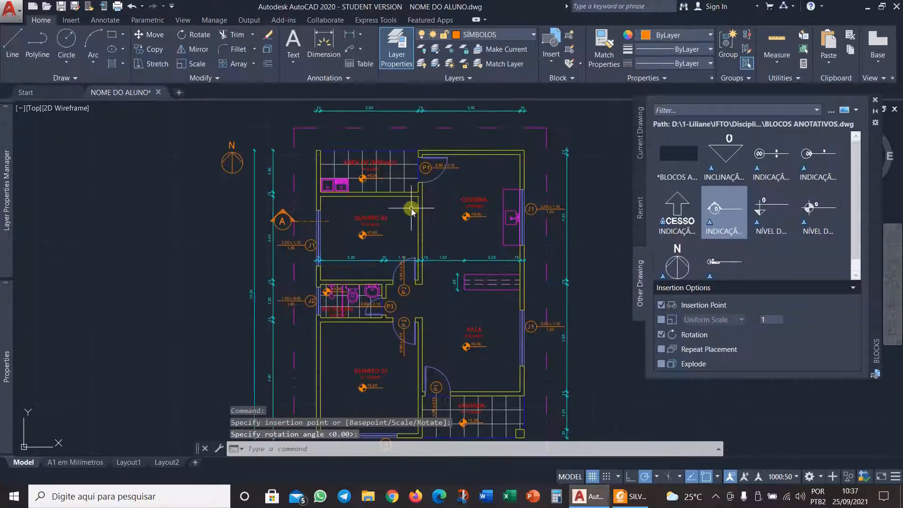
{"action": "left_click", "coordinate": [193, 49]}
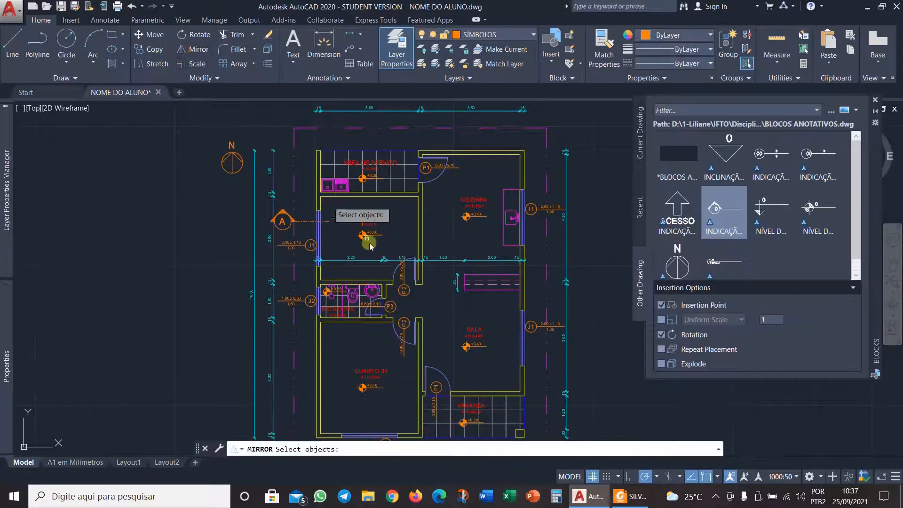
{"action": "left_click", "coordinate": [311, 222]}
{"action": "key", "text": "Return"}
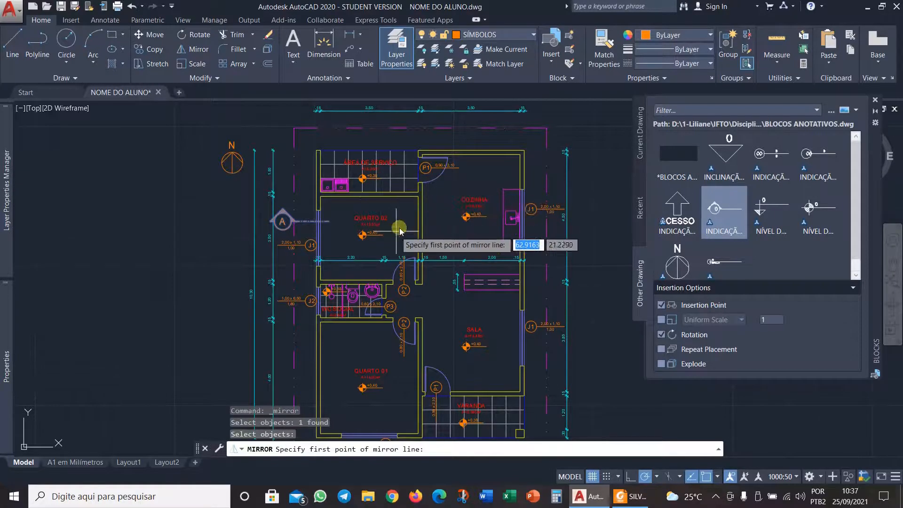
{"action": "left_click", "coordinate": [419, 130]}
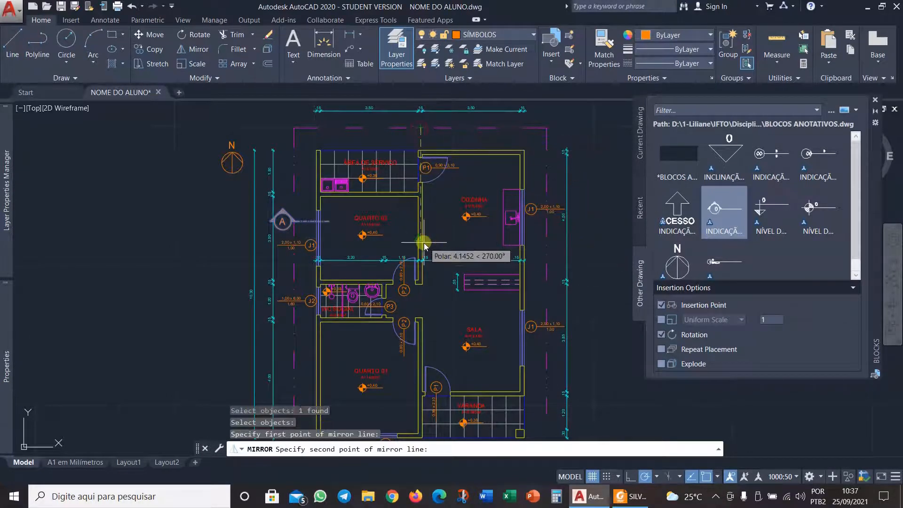
{"action": "left_click", "coordinate": [423, 242]}
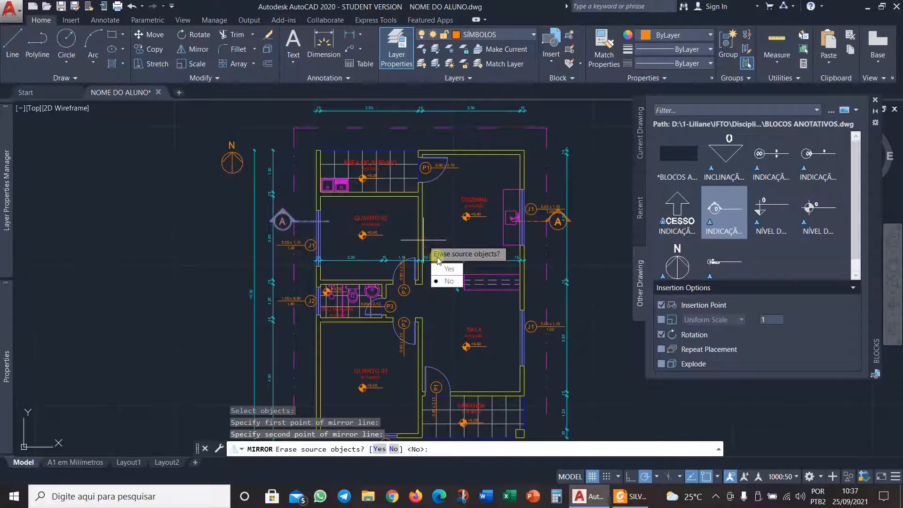
{"action": "left_click", "coordinate": [447, 281]}
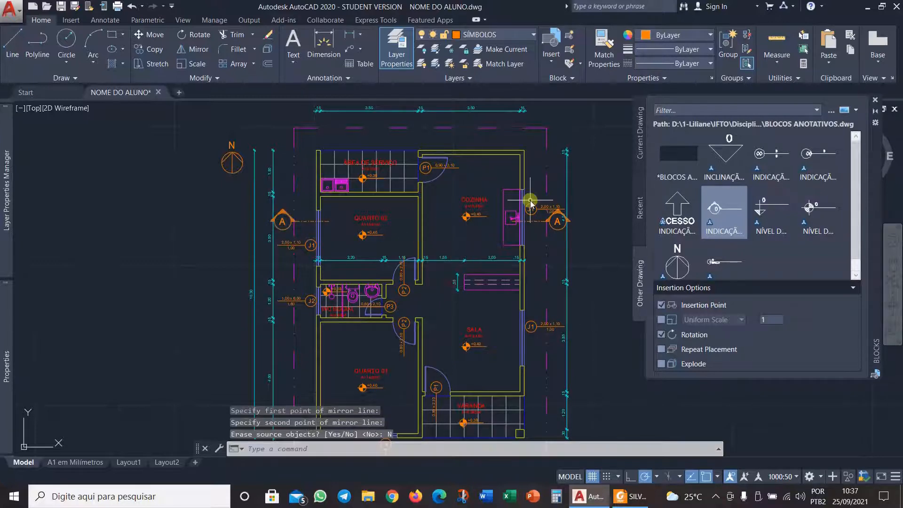
Move the mirrored section mark A beside COZINHA horizontally outward by about 0.77, clear of the J1 window tag.
{"action": "type", "text": "m"}
{"action": "key", "text": "Return"}
{"action": "left_click", "coordinate": [555, 221]}
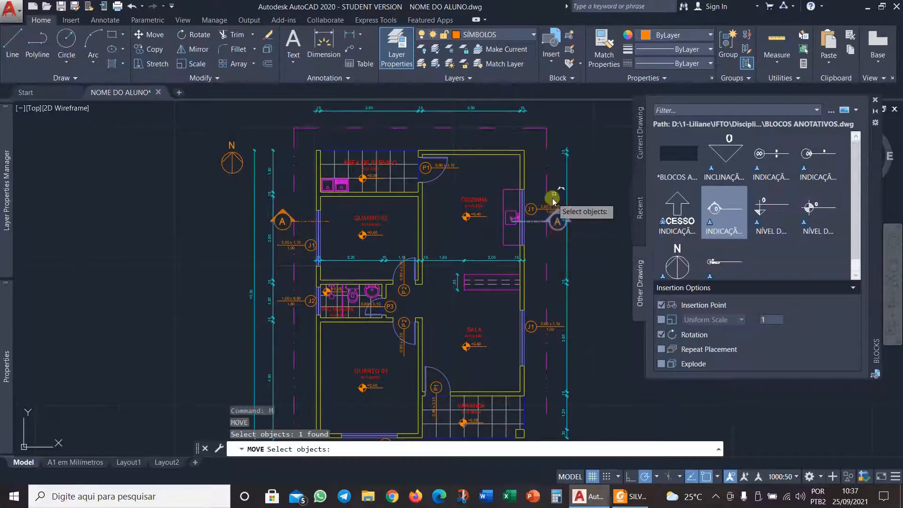
{"action": "key", "text": "Return"}
{"action": "left_click", "coordinate": [597, 188]}
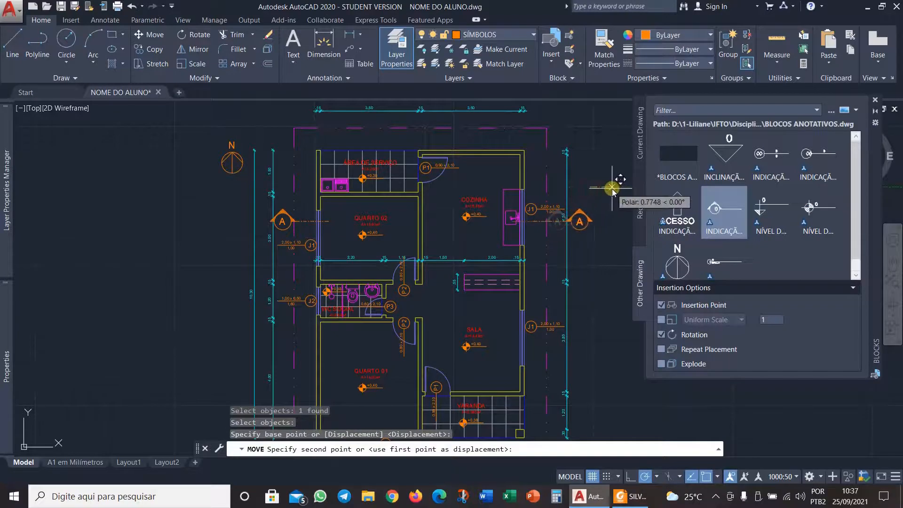
{"action": "left_click", "coordinate": [612, 188]}
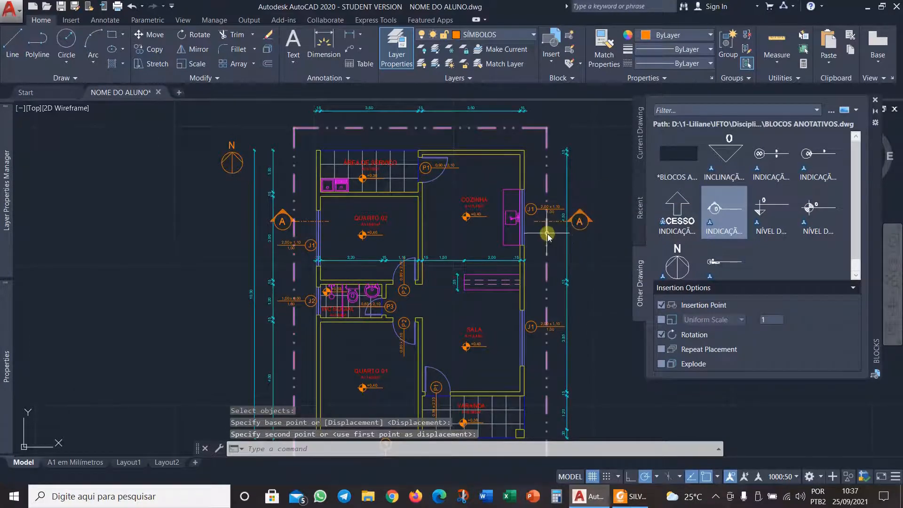
Move both section marks A together slightly downward, keeping them aligned on either side of the floor plan.
{"action": "type", "text": "m"}
{"action": "key", "text": "Return"}
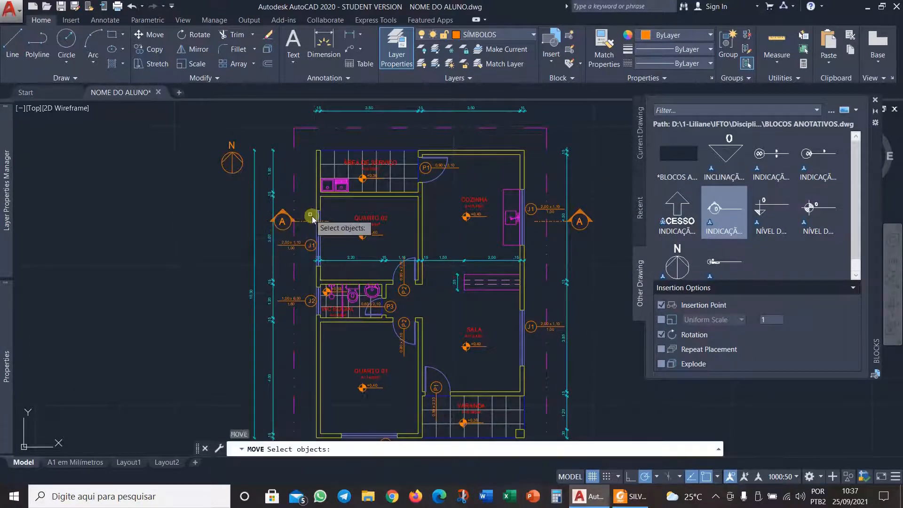
{"action": "left_click", "coordinate": [309, 223]}
{"action": "left_click", "coordinate": [579, 220]}
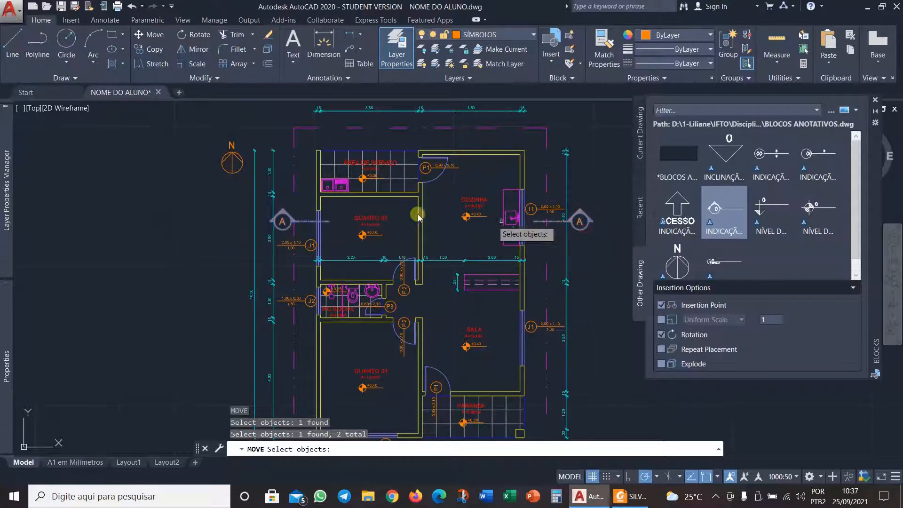
{"action": "key", "text": "Return"}
{"action": "scroll", "coordinate": [546, 233], "scroll_direction": "up", "scroll_amount": 2}
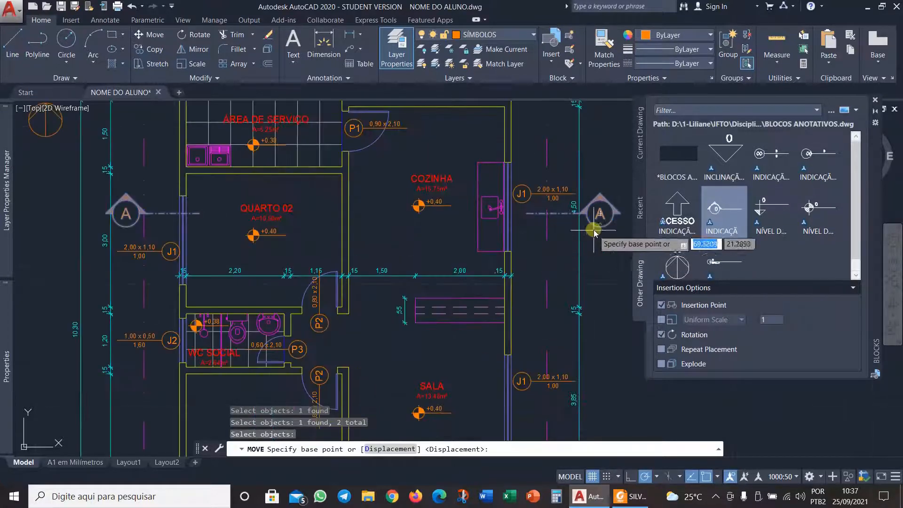
{"action": "left_click", "coordinate": [567, 234]}
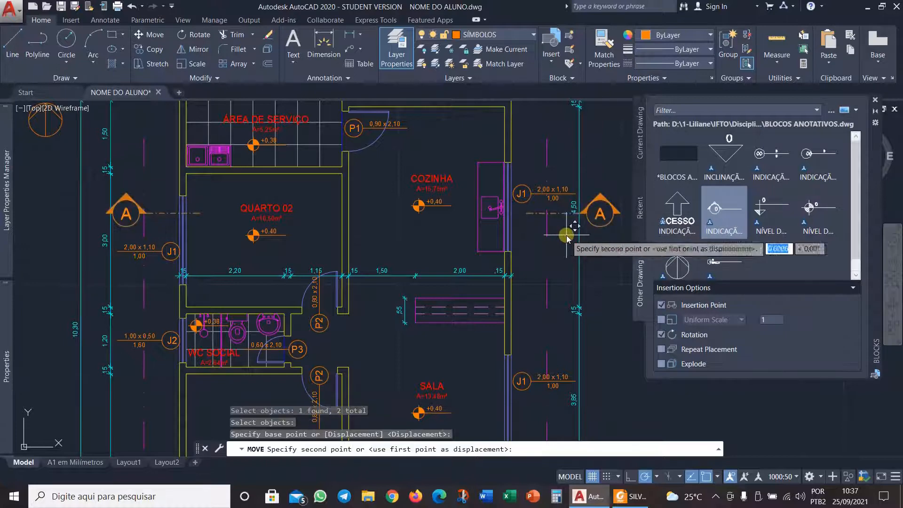
{"action": "left_click", "coordinate": [567, 235]}
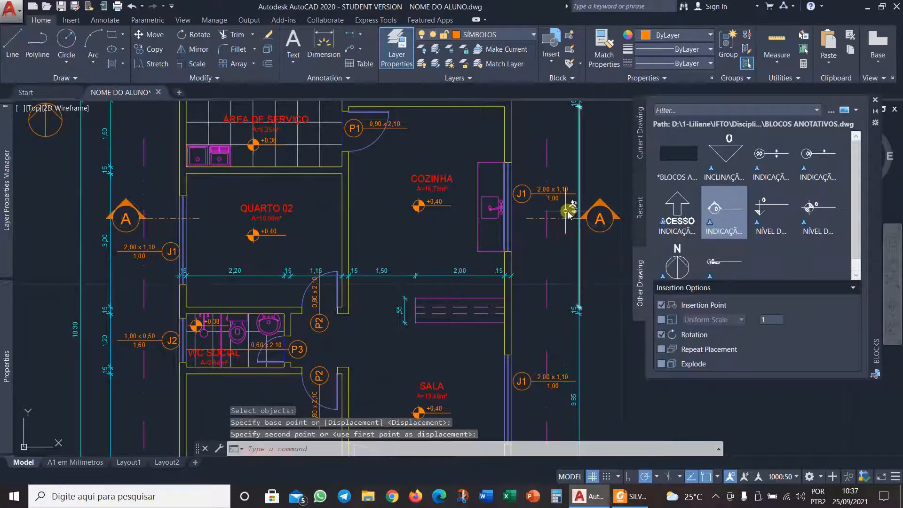
{"action": "scroll", "coordinate": [557, 218], "scroll_direction": "down", "scroll_amount": 2}
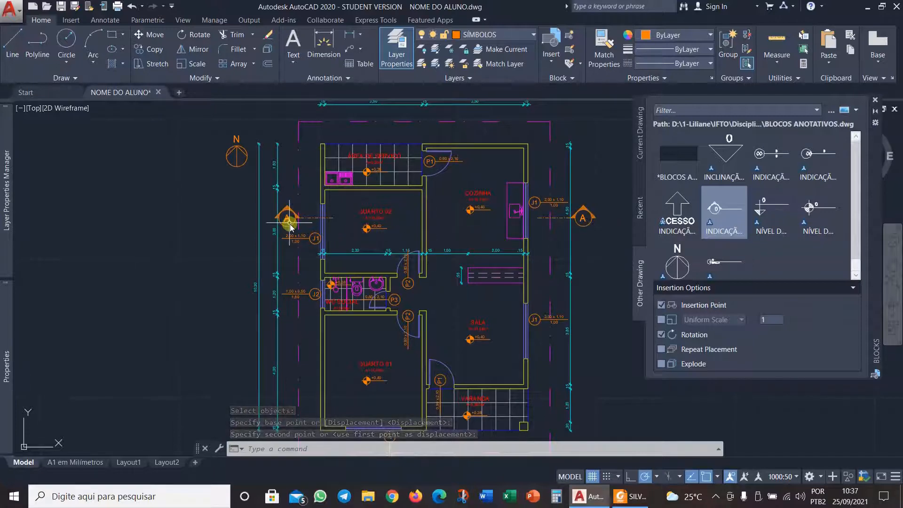
Move the section mark A beside QUARTO 02 horizontally outward, beyond the plan's outer vertical dimension line.
{"action": "key", "text": "Return"}
{"action": "double_click", "coordinate": [303, 217]}
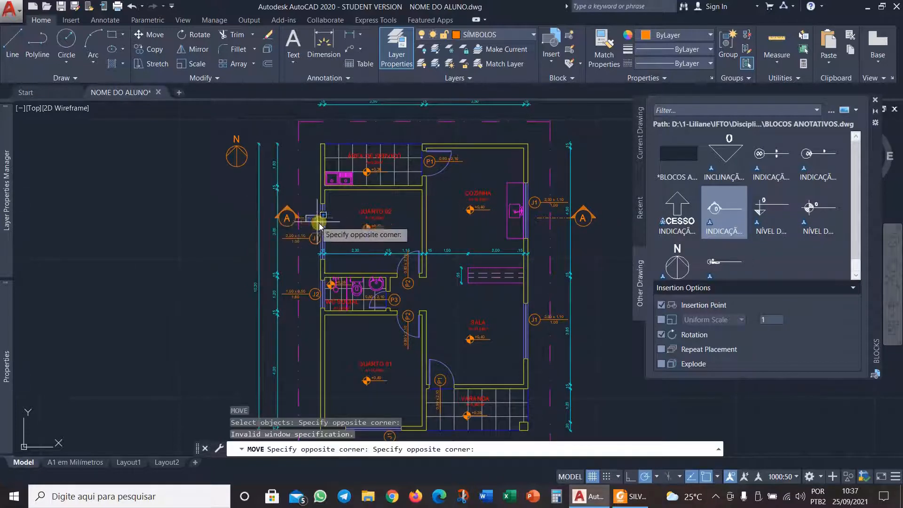
{"action": "left_click", "coordinate": [263, 228]}
{"action": "key", "text": "Return"}
{"action": "left_click", "coordinate": [238, 220]}
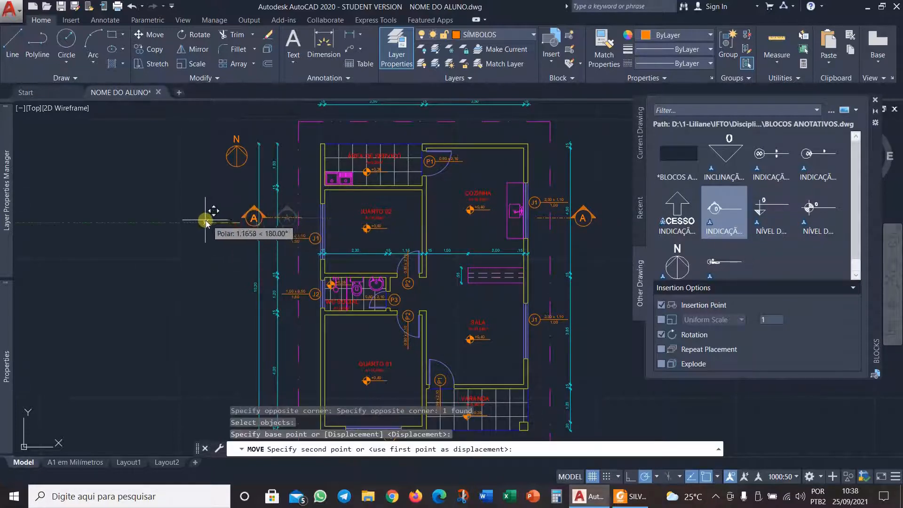
{"action": "left_click", "coordinate": [234, 219]}
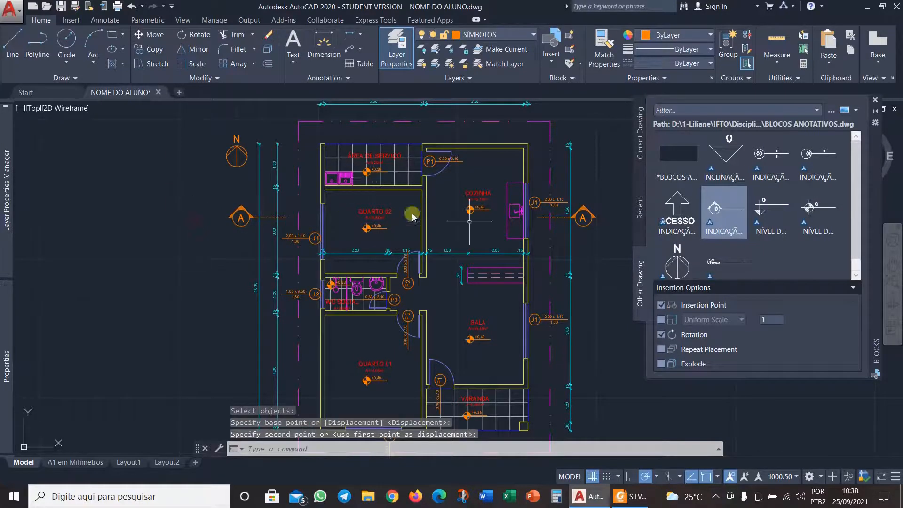
Choose the INDICAÇÃO DO CORTE block for insertion and check the position of section B in the Foxit PDF Reader reference plan.
{"action": "scroll", "coordinate": [353, 238], "scroll_direction": "down", "scroll_amount": 4}
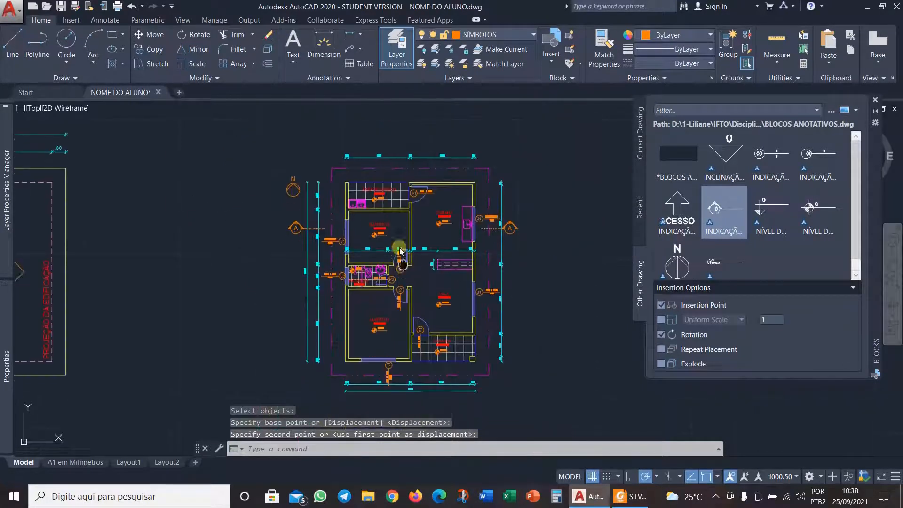
{"action": "middle_click_drag", "start_coordinate": [400, 238], "coordinate": [418, 260]}
{"action": "left_click", "coordinate": [491, 237]}
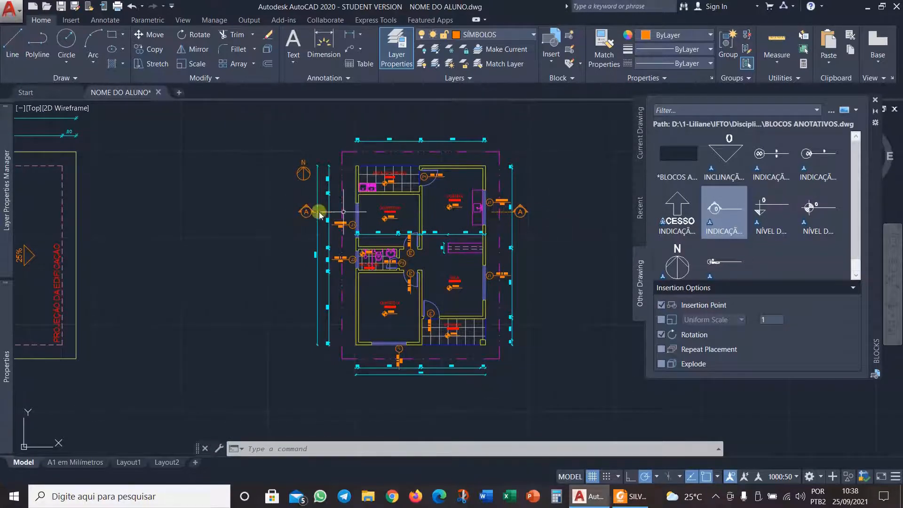
{"action": "left_click", "coordinate": [735, 213]}
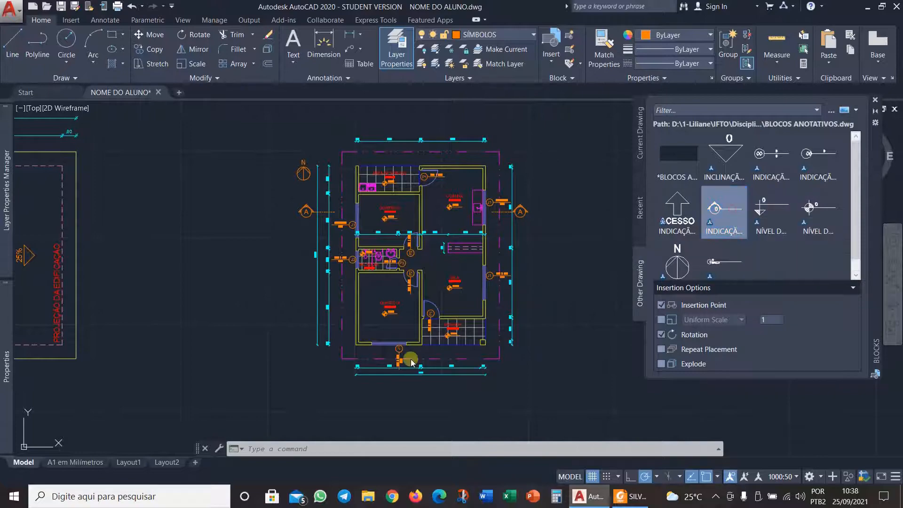
{"action": "left_click", "coordinate": [630, 496]}
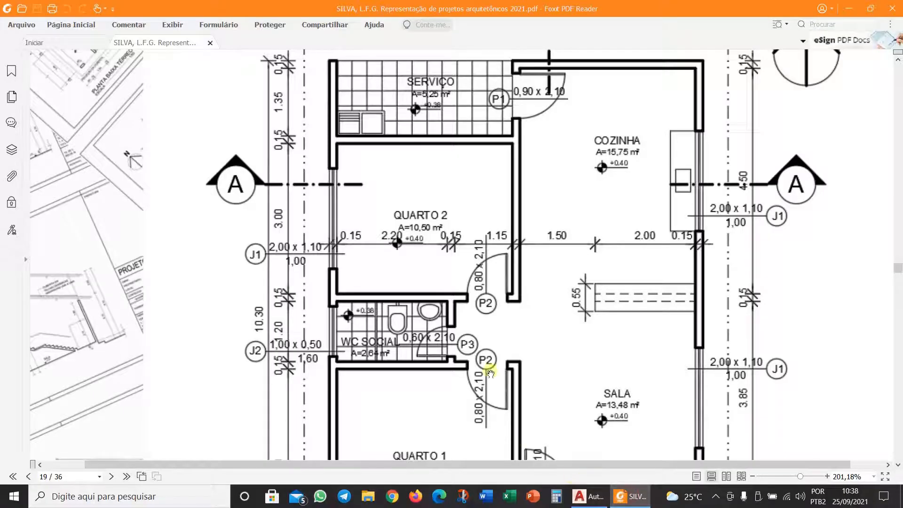
{"action": "scroll", "coordinate": [527, 376], "scroll_direction": "up", "scroll_amount": 6}
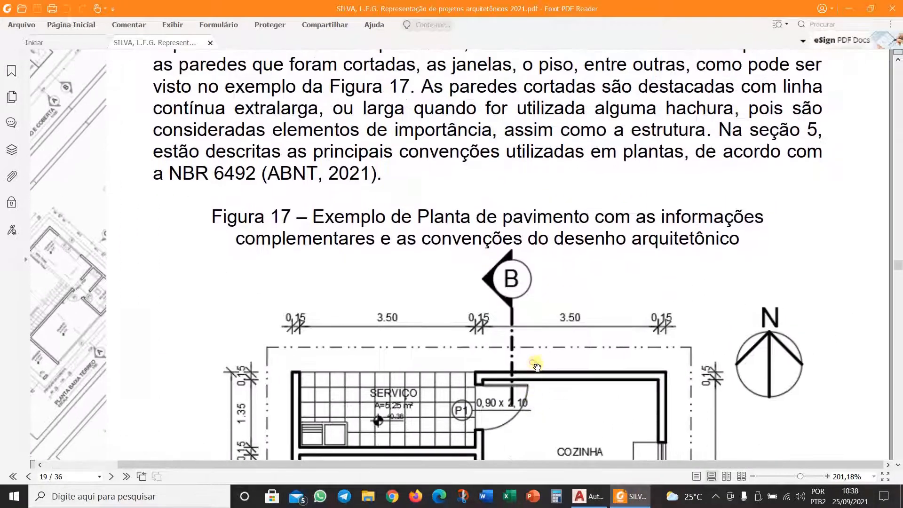
{"action": "scroll", "coordinate": [497, 340], "scroll_direction": "down", "scroll_amount": 10}
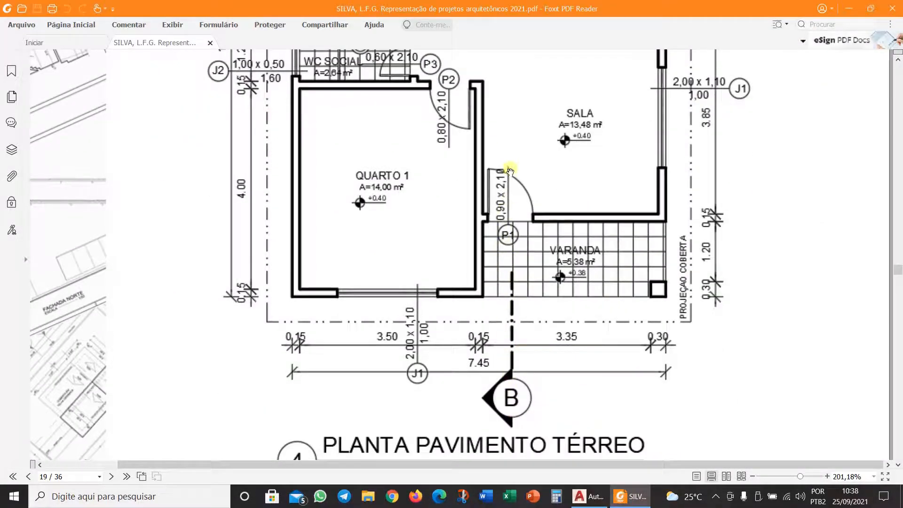
{"action": "scroll", "coordinate": [510, 171], "scroll_direction": "up", "scroll_amount": 6}
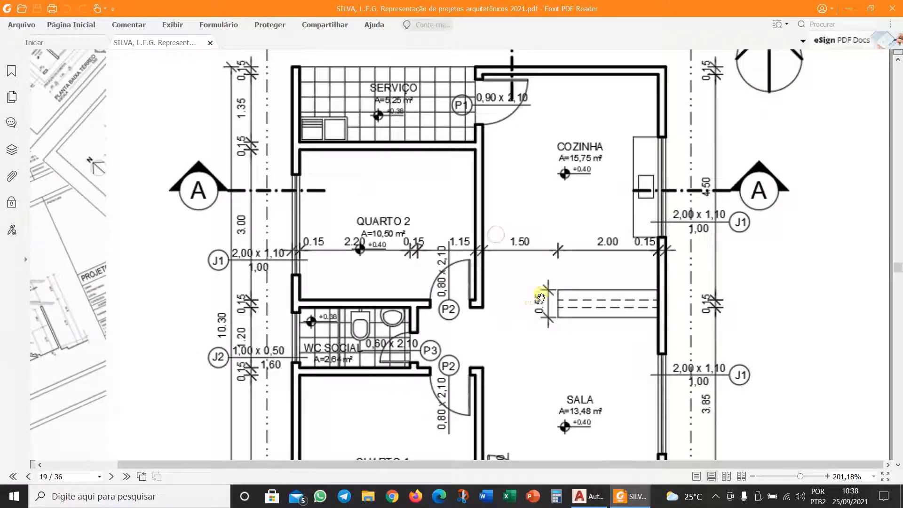
{"action": "scroll", "coordinate": [519, 190], "scroll_direction": "up", "scroll_amount": 3}
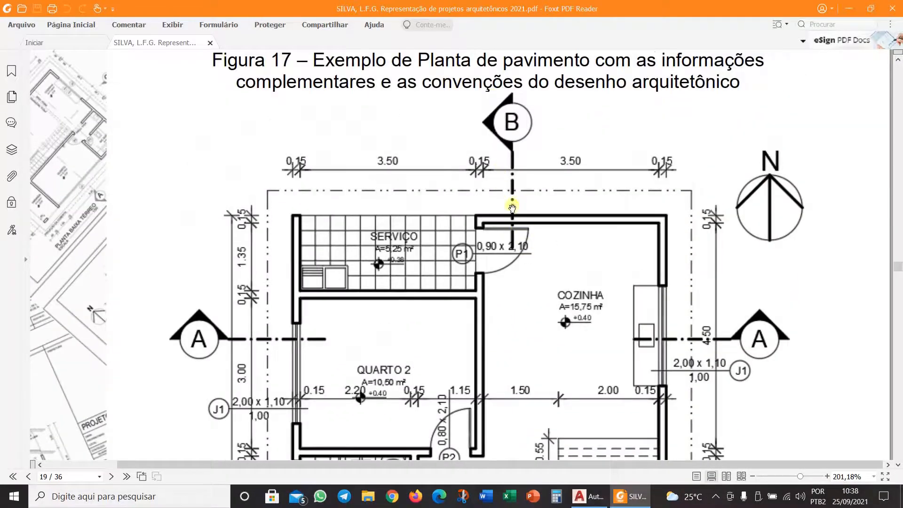
{"action": "scroll", "coordinate": [529, 394], "scroll_direction": "down", "scroll_amount": 7}
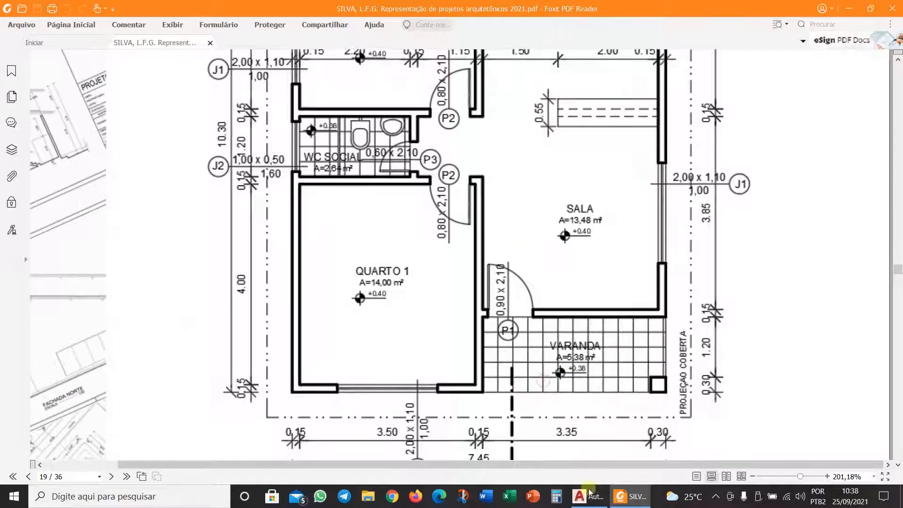
{"action": "left_click", "coordinate": [586, 502]}
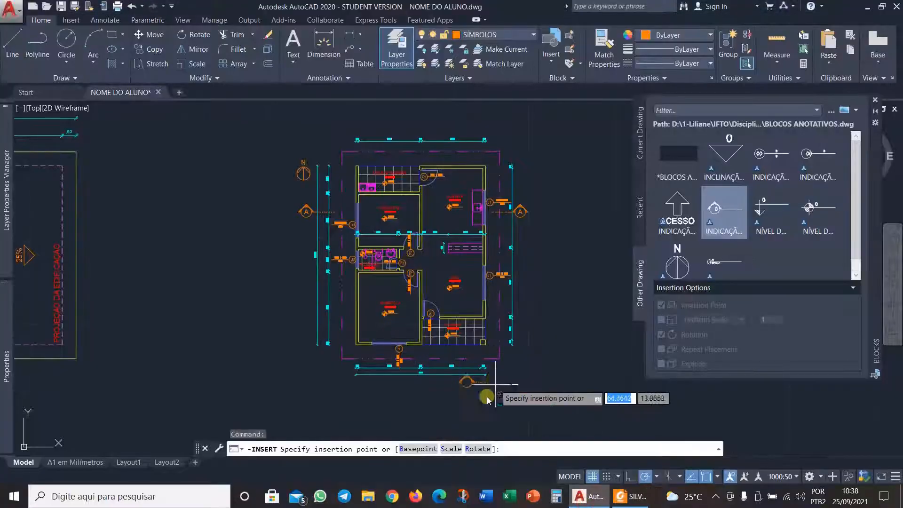
Insert the INDICAÇÃO DO CORTE block on VARANDA beside door P1, rotated 90° and lettered B.
{"action": "scroll", "coordinate": [440, 364], "scroll_direction": "up", "scroll_amount": 3}
{"action": "scroll", "coordinate": [427, 343], "scroll_direction": "down", "scroll_amount": 2}
{"action": "scroll", "coordinate": [403, 292], "scroll_direction": "up", "scroll_amount": 4}
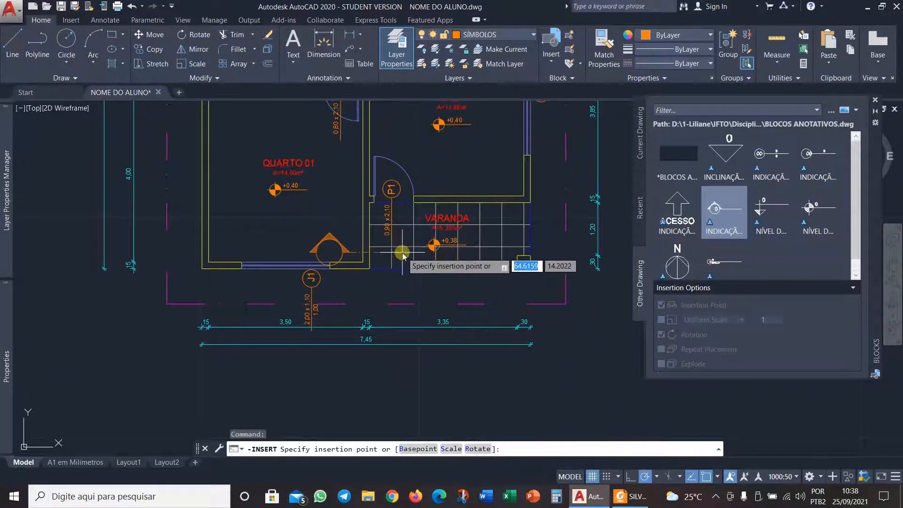
{"action": "left_click", "coordinate": [403, 255]}
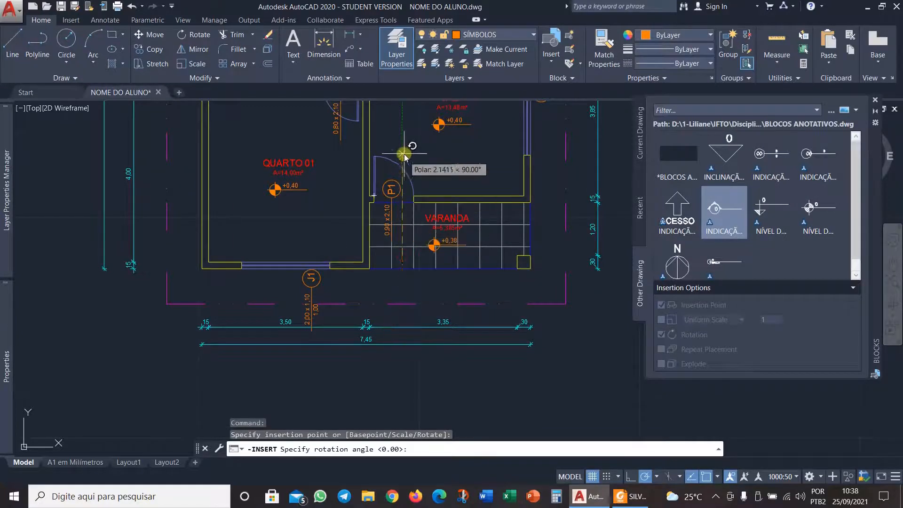
{"action": "left_click", "coordinate": [406, 137]}
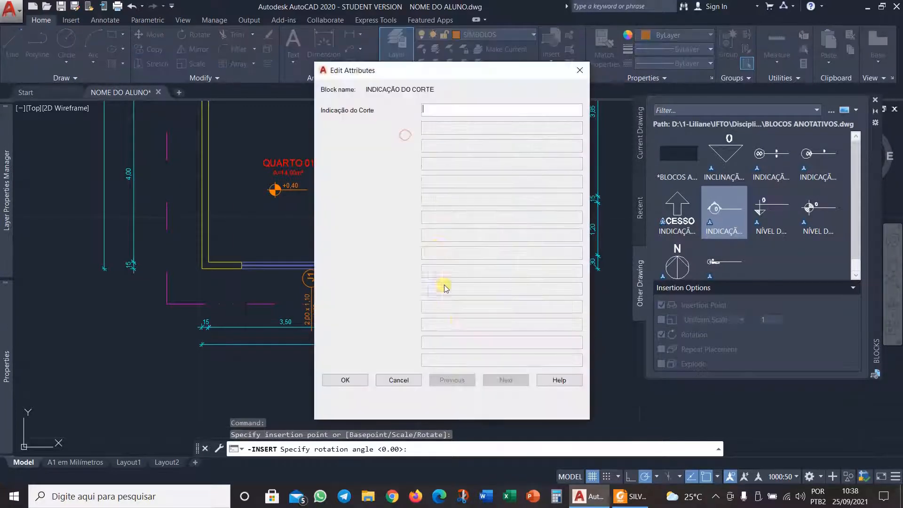
{"action": "left_click", "coordinate": [356, 384]}
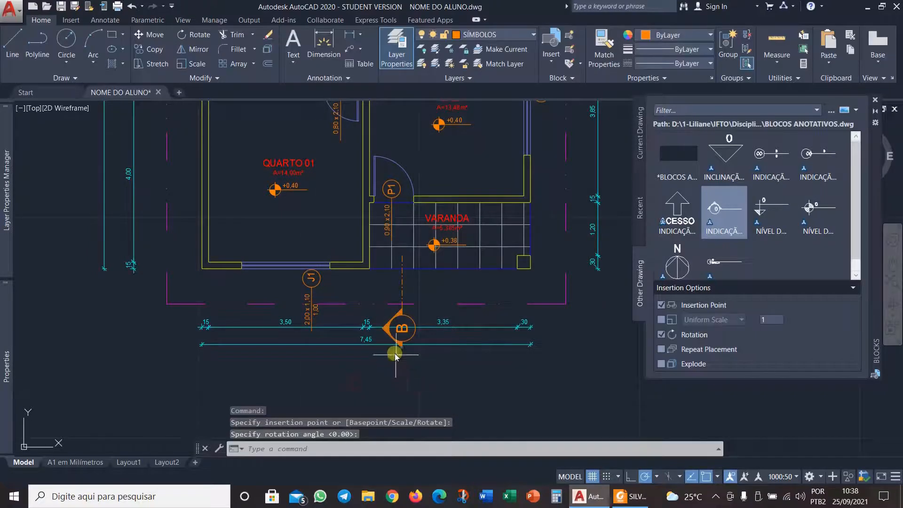
Move section mark B vertically up toward VARANDA so it clears the horizontal dimension lines.
{"action": "key", "text": "m"}
{"action": "key", "text": "space"}
{"action": "left_click", "coordinate": [404, 327]}
{"action": "key", "text": "Return"}
{"action": "left_click", "coordinate": [570, 360]}
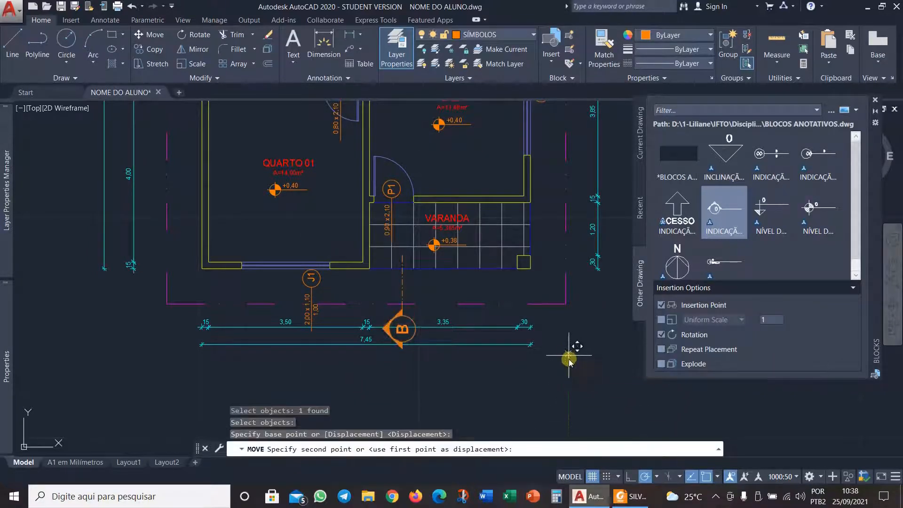
{"action": "left_click", "coordinate": [568, 323]}
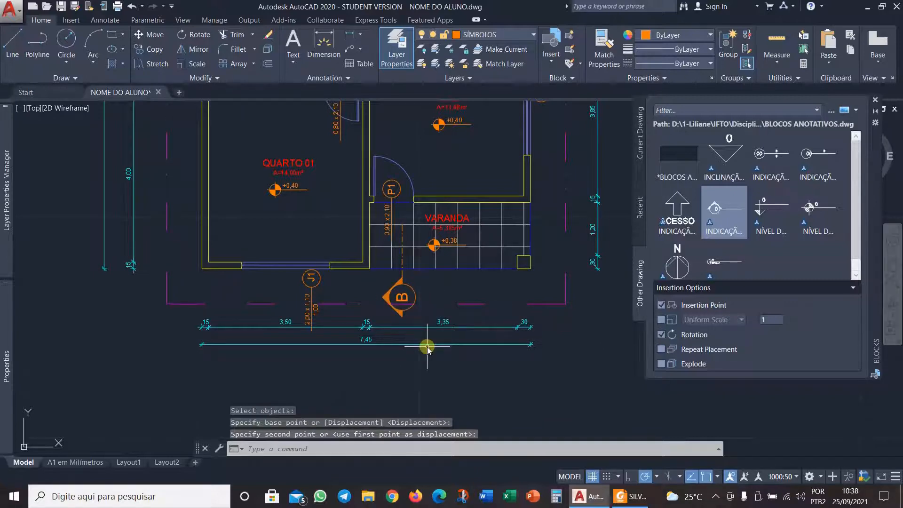
{"action": "type", "text": "CO"}
{"action": "key", "text": "Return"}
{"action": "key", "text": "Escape"}
Mirror section mark B to the ÁREA DE SERVIÇO end about a horizontal line through the roof outline's midpoint, keeping the source object.
{"action": "scroll", "coordinate": [428, 357], "scroll_direction": "down", "scroll_amount": 4}
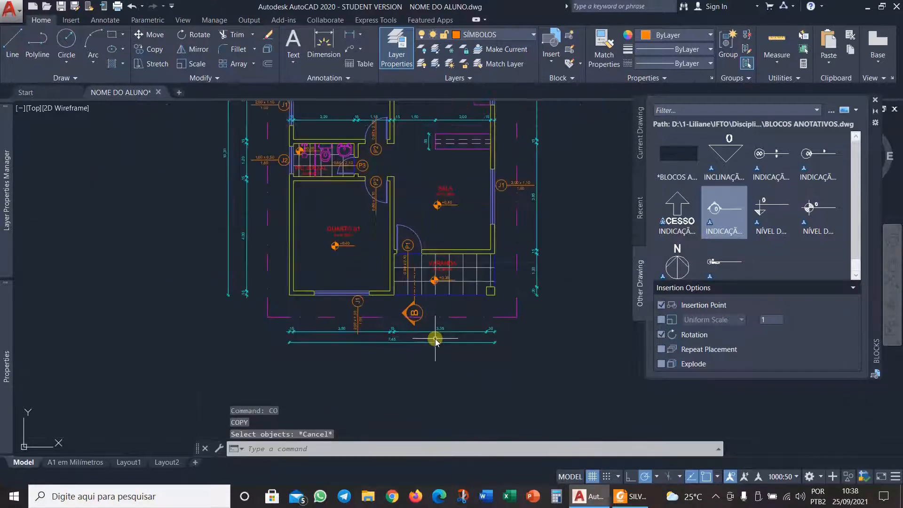
{"action": "middle_click_drag", "start_coordinate": [395, 283], "coordinate": [410, 333]}
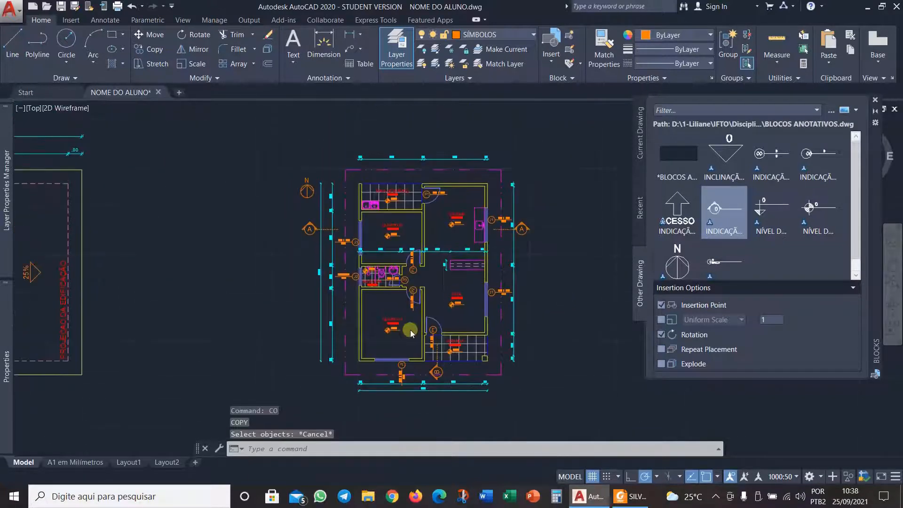
{"action": "left_click", "coordinate": [194, 49]}
{"action": "left_click", "coordinate": [437, 372]}
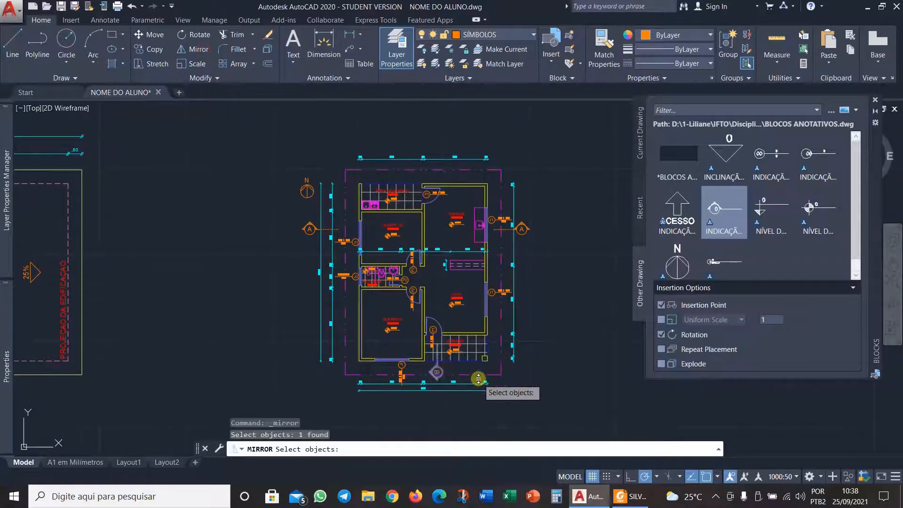
{"action": "key", "text": "Return"}
{"action": "left_click", "coordinate": [501, 272]}
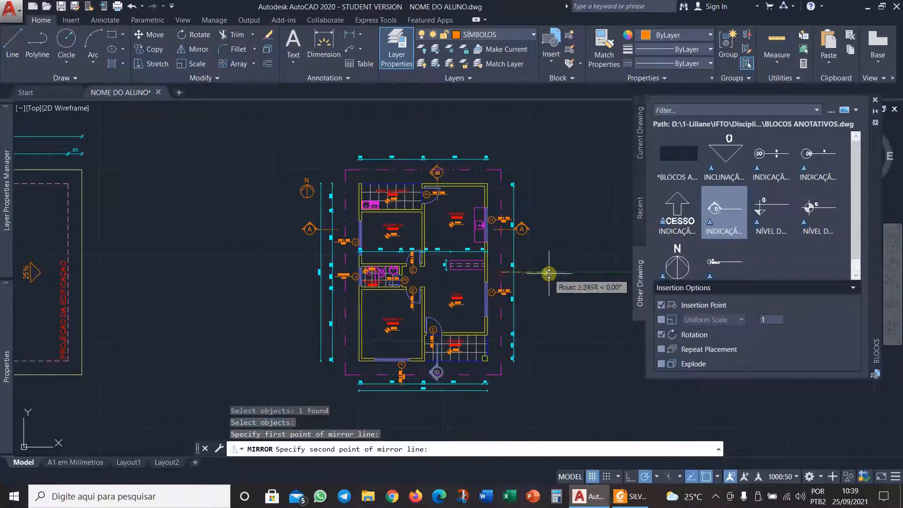
{"action": "left_click", "coordinate": [558, 275]}
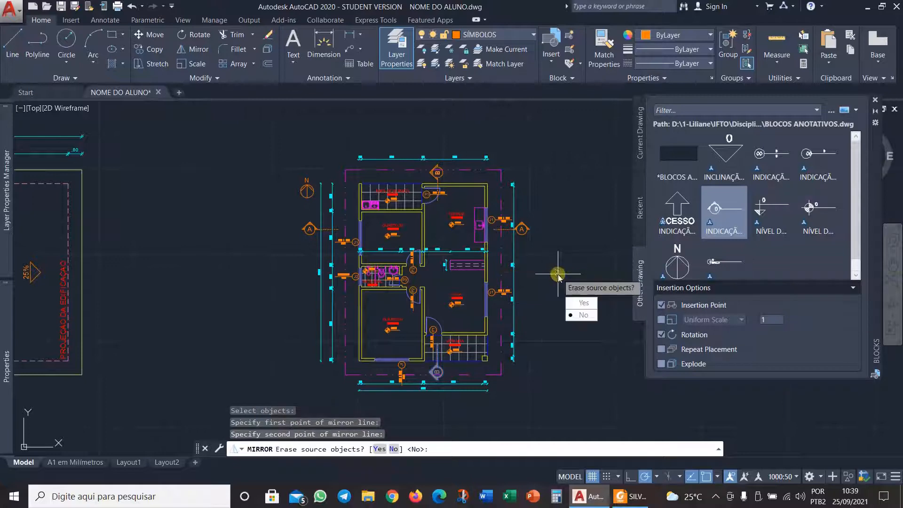
{"action": "left_click", "coordinate": [583, 315]}
Inspect the mirrored section mark B near door P1 and review the site, roof and floor plans side by side.
{"action": "scroll", "coordinate": [434, 178], "scroll_direction": "up", "scroll_amount": 4}
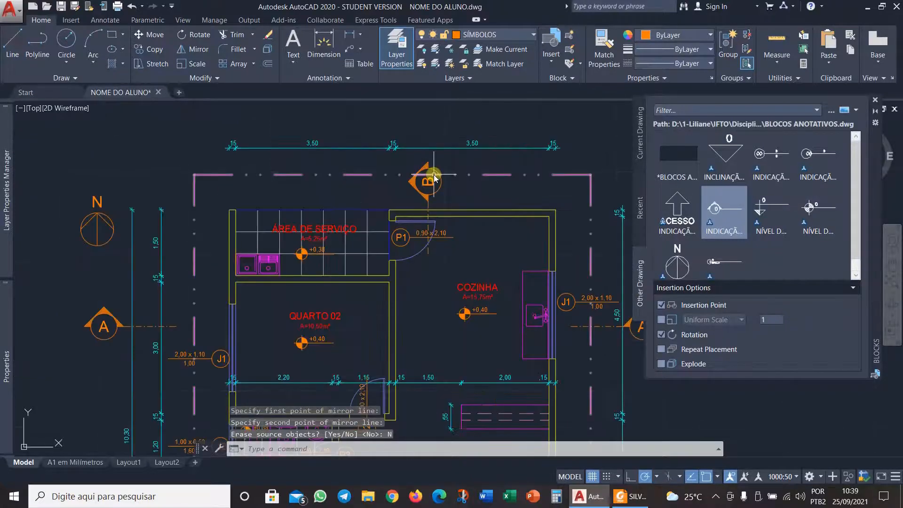
{"action": "scroll", "coordinate": [434, 178], "scroll_direction": "up", "scroll_amount": 2}
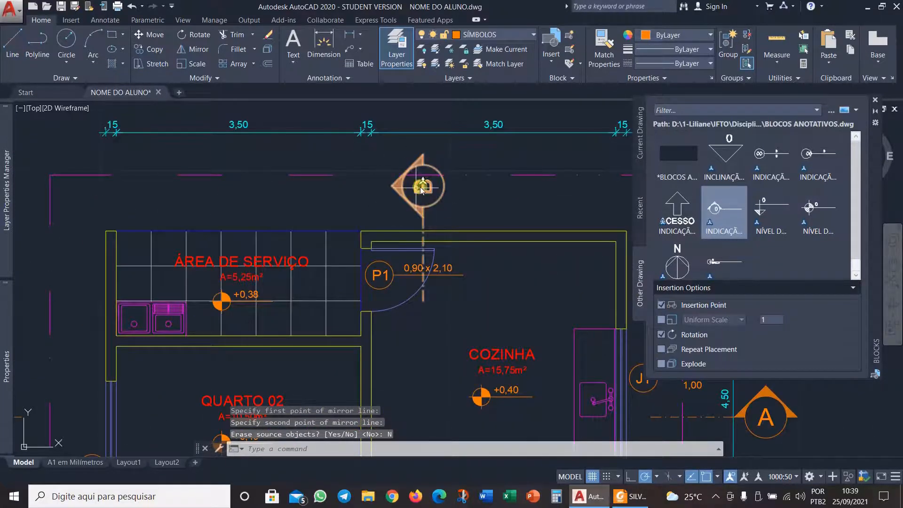
{"action": "scroll", "coordinate": [422, 188], "scroll_direction": "down", "scroll_amount": 6}
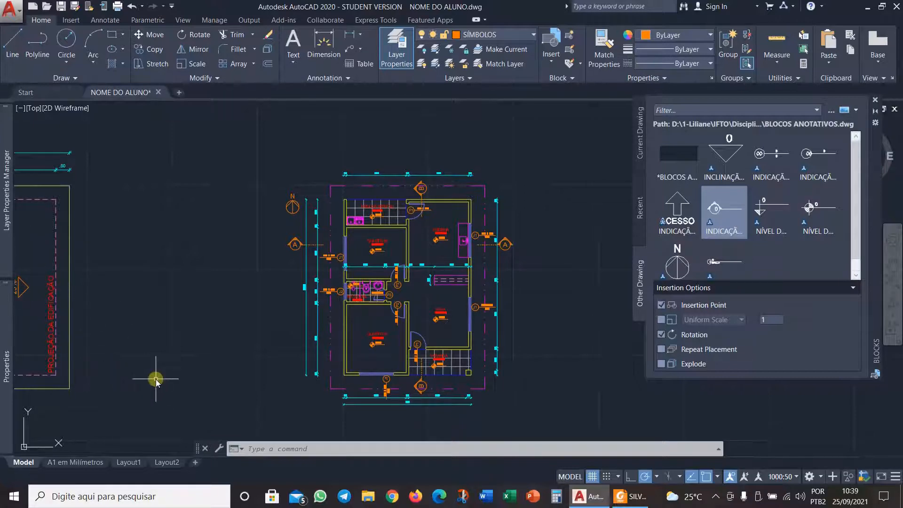
{"action": "mouse_move", "coordinate": [156, 379]}
{"action": "middle_mouse_down"}
{"action": "mouse_move", "coordinate": [155, 348]}
{"action": "mouse_move", "coordinate": [357, 295]}
{"action": "mouse_move", "coordinate": [339, 298]}
{"action": "middle_mouse_up"}
{"action": "scroll", "coordinate": [298, 292], "scroll_direction": "down", "scroll_amount": 3}
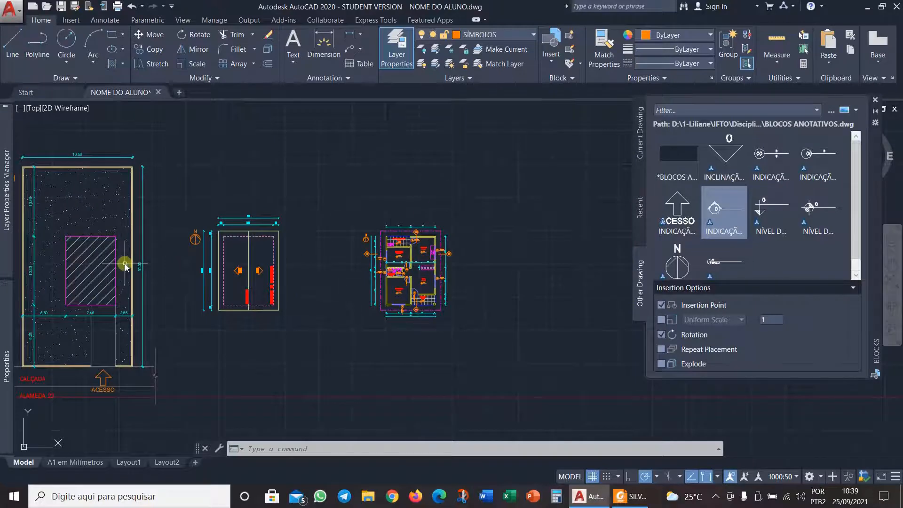
{"action": "middle_click_drag", "start_coordinate": [207, 270], "coordinate": [301, 269]}
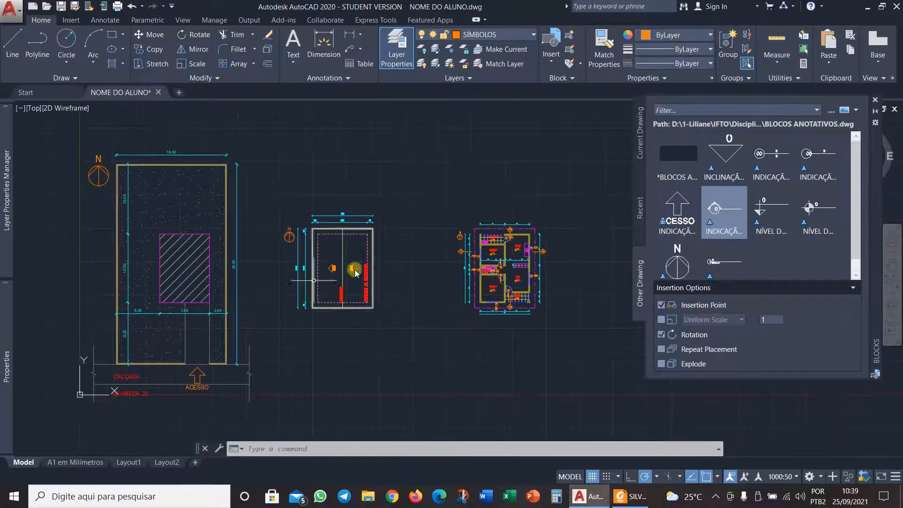
Copy the floor plan's four section marks A and B onto the roof plan, using the outer building corner at VARANDA as base point.
{"action": "scroll", "coordinate": [497, 258], "scroll_direction": "up", "scroll_amount": 4}
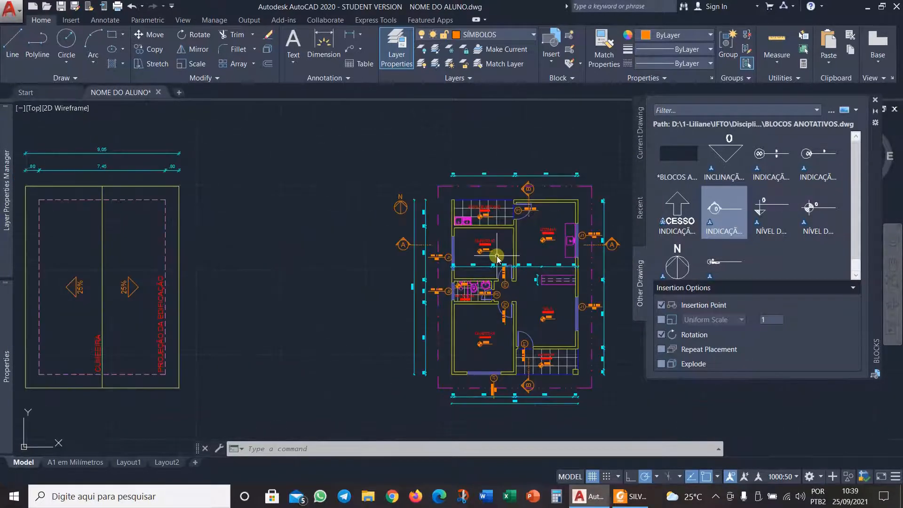
{"action": "key", "text": "Return"}
{"action": "left_click", "coordinate": [612, 245]}
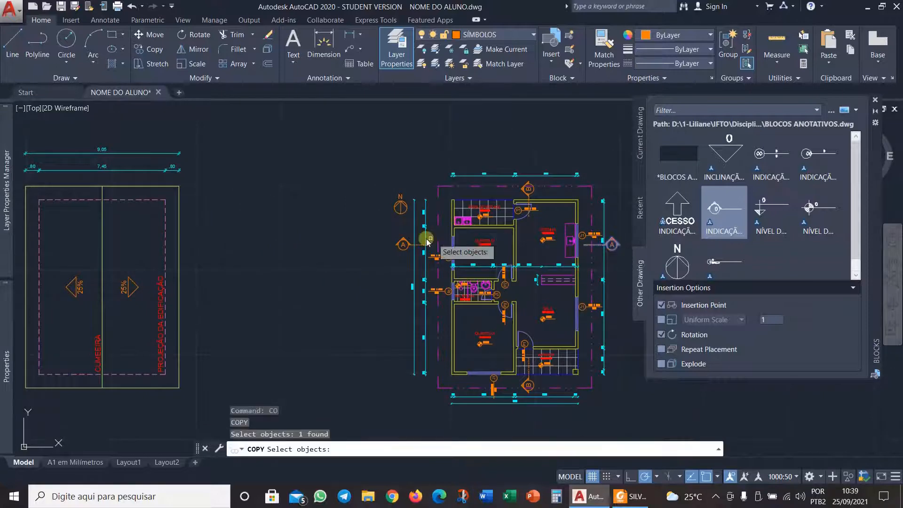
{"action": "left_click", "coordinate": [402, 243]}
{"action": "left_click", "coordinate": [516, 189]}
{"action": "left_click", "coordinate": [527, 385]}
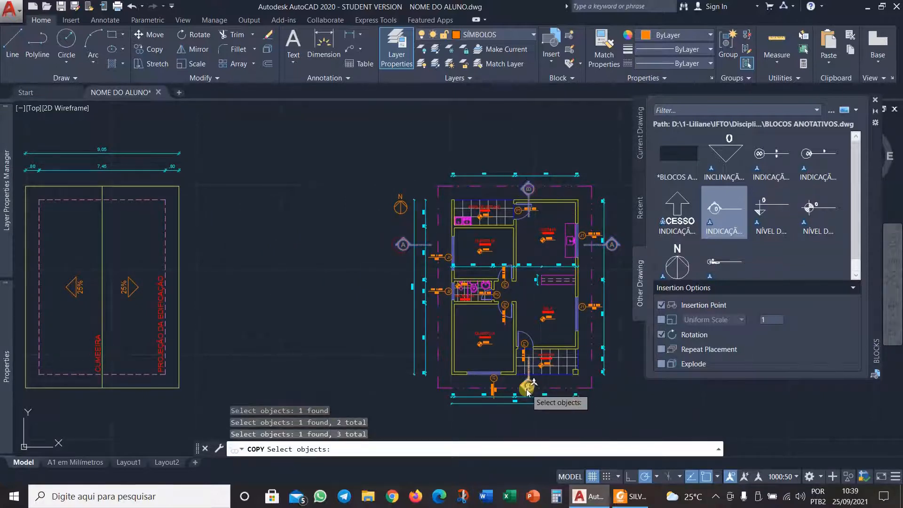
{"action": "key", "text": "Return"}
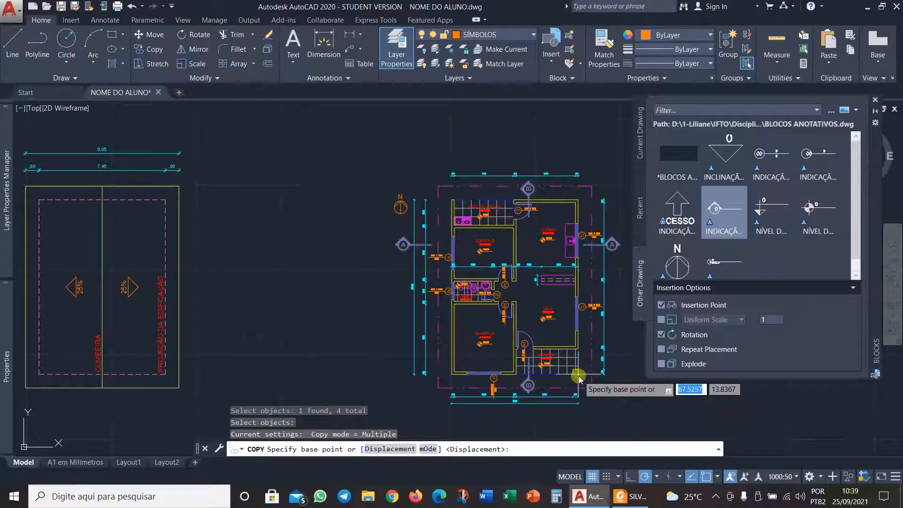
{"action": "left_click", "coordinate": [576, 374]}
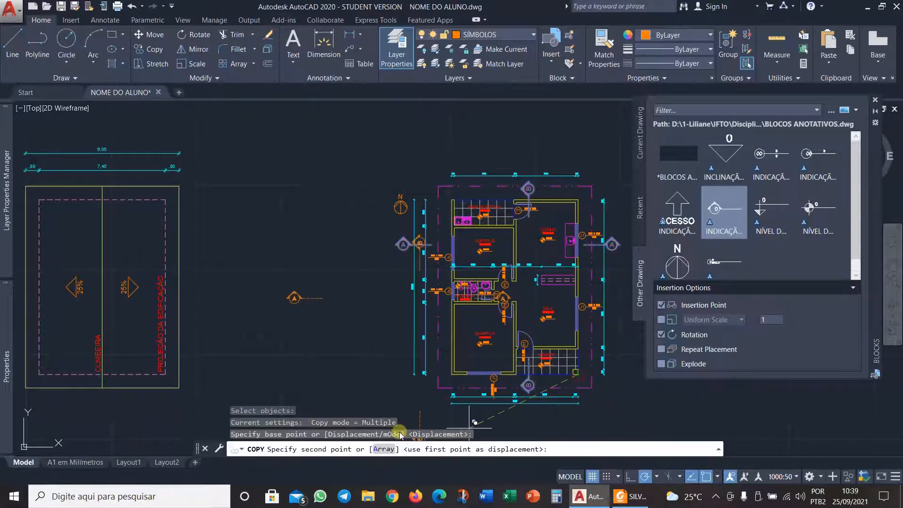
{"action": "left_click", "coordinate": [182, 388]}
Place a second copy of the four section marks at the matching lower corner of the site plan's hatched building and finish copying.
{"action": "scroll", "coordinate": [268, 371], "scroll_direction": "down", "scroll_amount": 4}
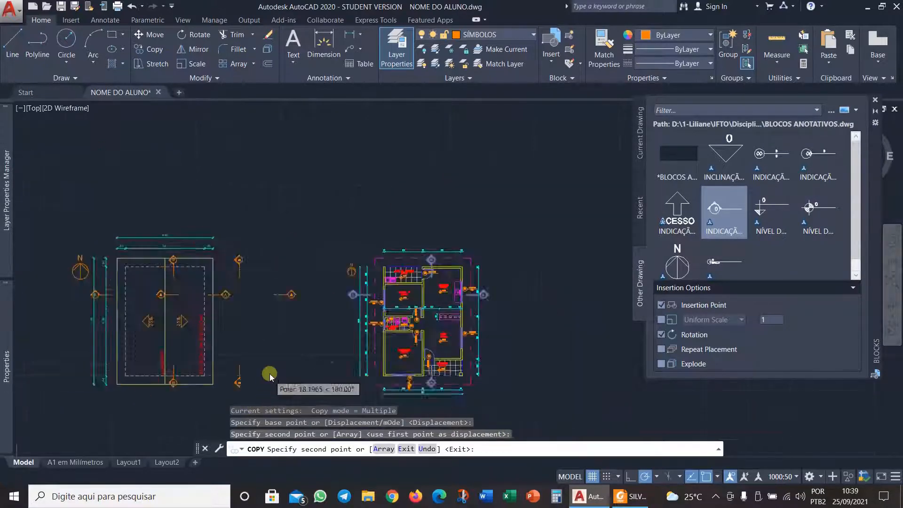
{"action": "scroll", "coordinate": [263, 329], "scroll_direction": "up", "scroll_amount": 8}
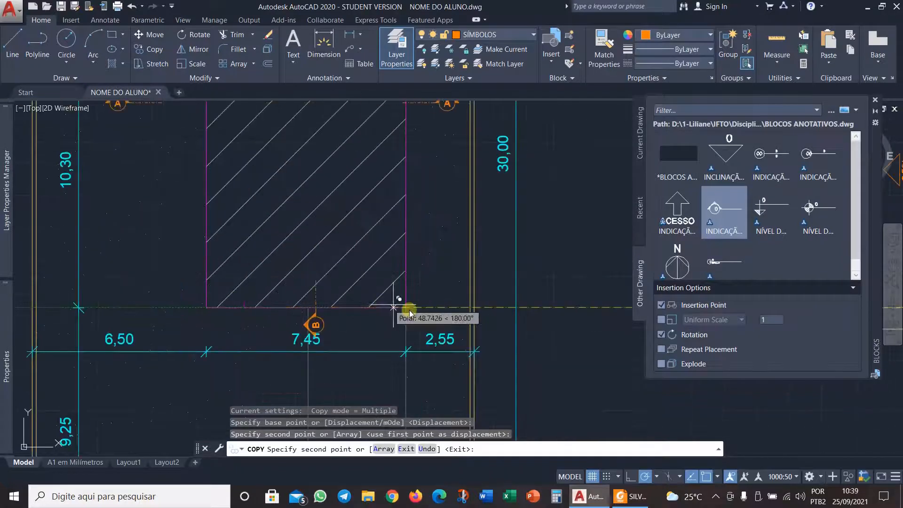
{"action": "left_click", "coordinate": [407, 309]}
{"action": "key", "text": "Return"}
{"action": "scroll", "coordinate": [376, 345], "scroll_direction": "down", "scroll_amount": 4}
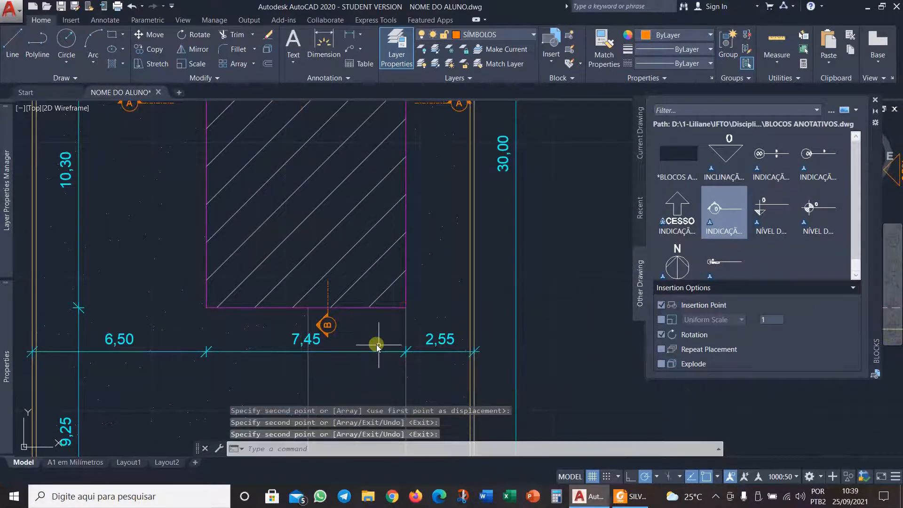
Add the 1000:100 annotative scale to the lower section mark B on the roof plan and delete its 1000:50 scale.
{"action": "middle_click_drag", "start_coordinate": [467, 282], "coordinate": [257, 287]}
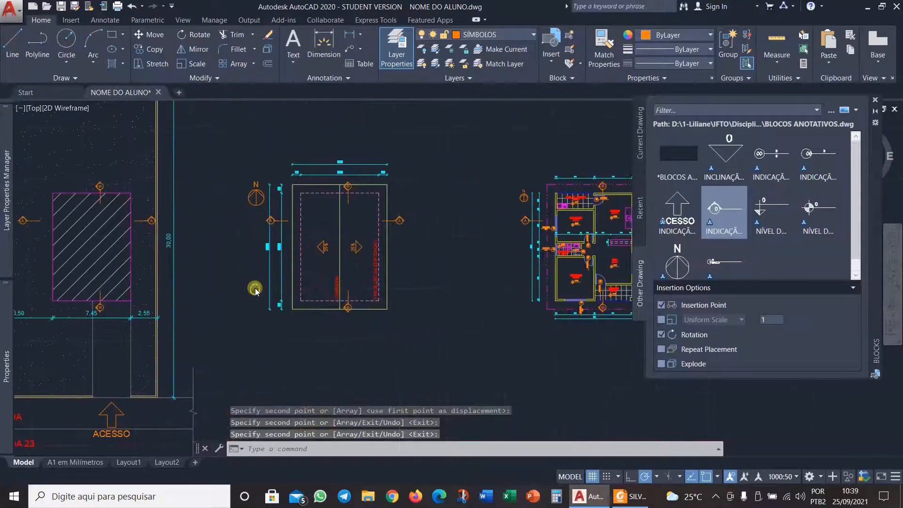
{"action": "scroll", "coordinate": [350, 295], "scroll_direction": "up", "scroll_amount": 2}
{"action": "left_click", "coordinate": [347, 301]}
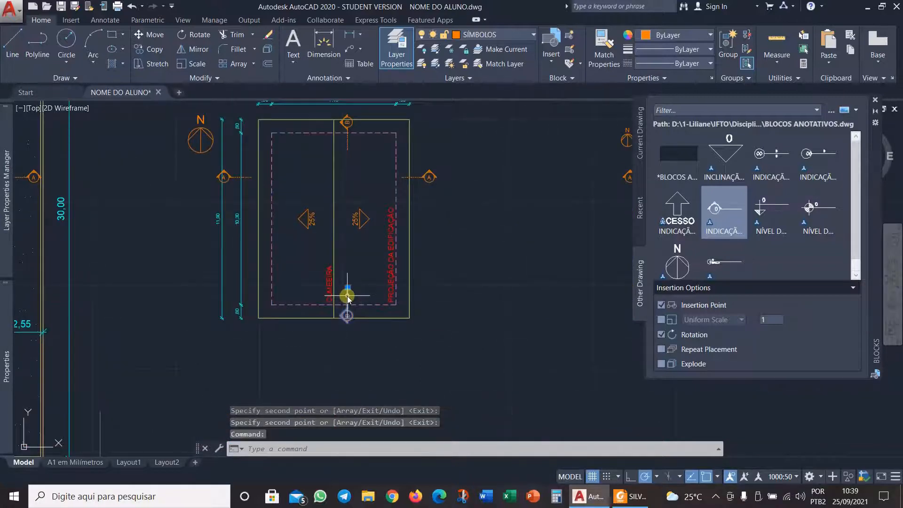
{"action": "left_click", "coordinate": [3, 368]}
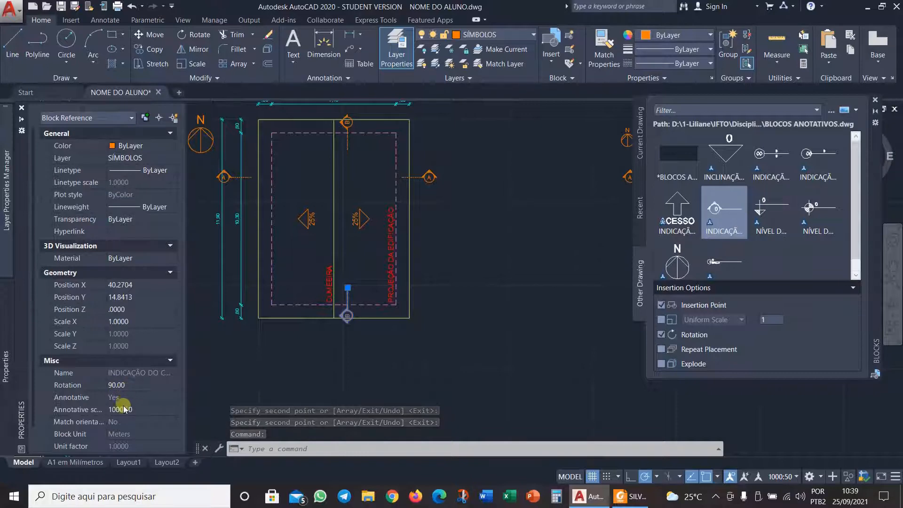
{"action": "left_click", "coordinate": [143, 409]}
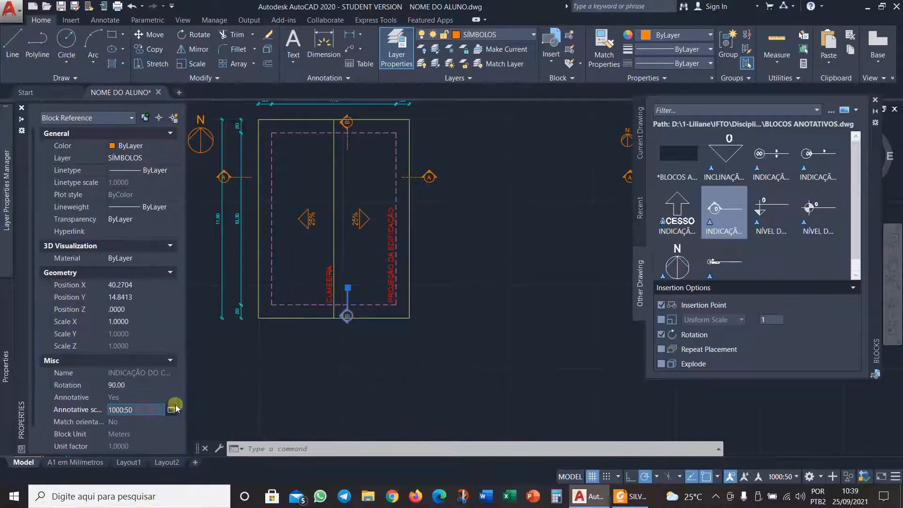
{"action": "left_click", "coordinate": [173, 410]}
{"action": "left_click", "coordinate": [181, 238]}
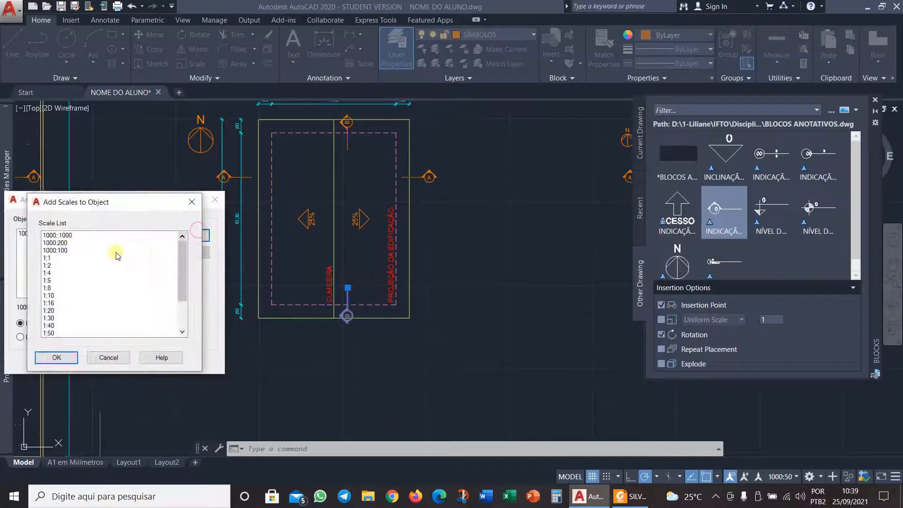
{"action": "left_click", "coordinate": [66, 250]}
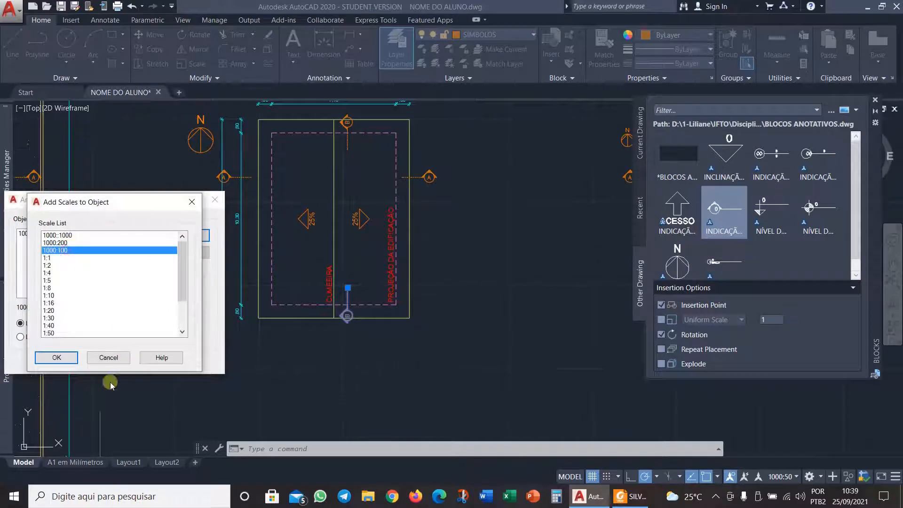
{"action": "left_click", "coordinate": [71, 361]}
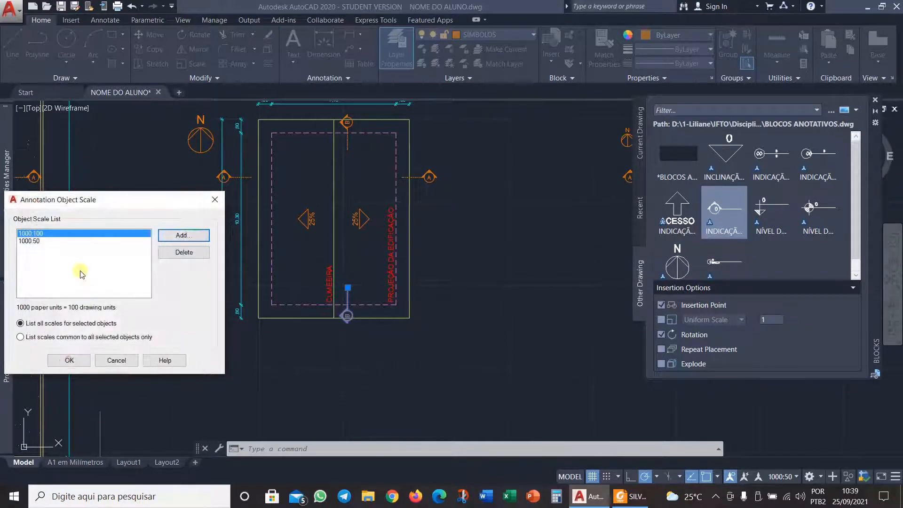
{"action": "left_click", "coordinate": [33, 241]}
{"action": "left_click", "coordinate": [184, 252]}
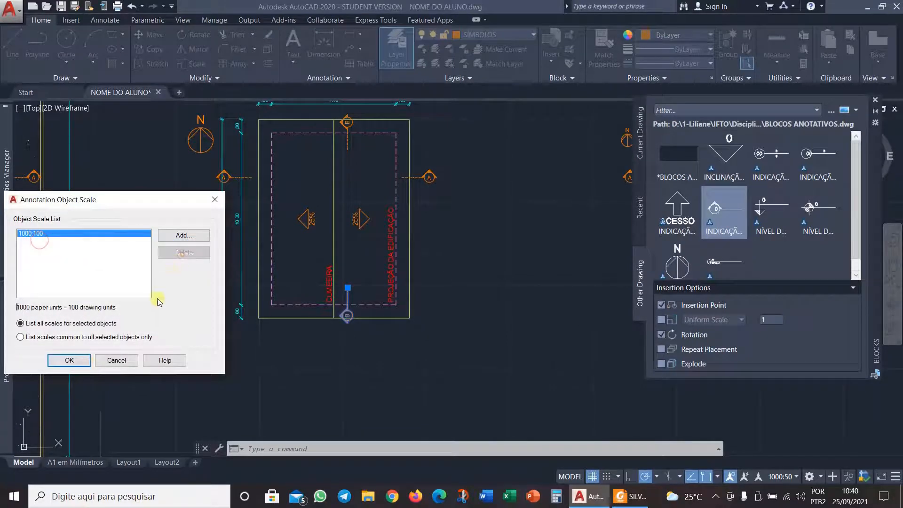
{"action": "left_click", "coordinate": [69, 360]}
Replace the 1000:50 annotative scale with 1000:100 on the roof plan's section mark A beside the vertical dimensions.
{"action": "left_click", "coordinate": [236, 177]}
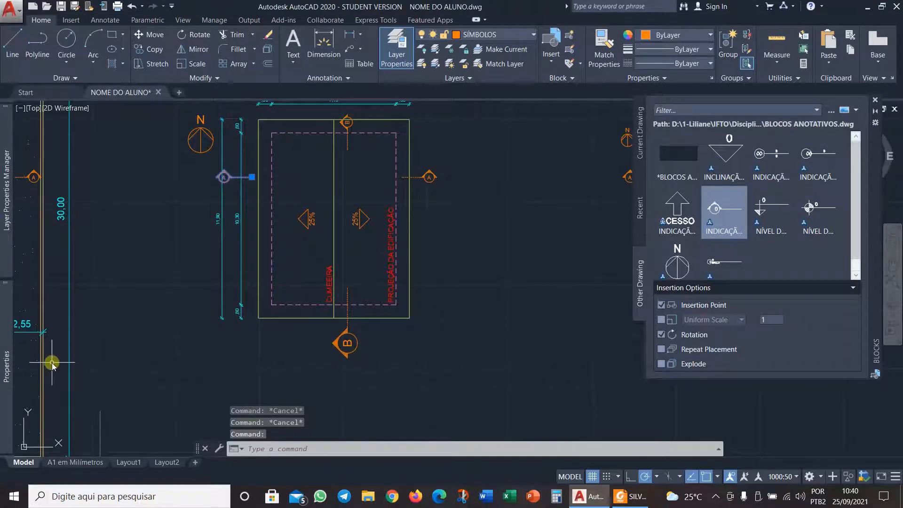
{"action": "mouse_move", "coordinate": [6, 367]}
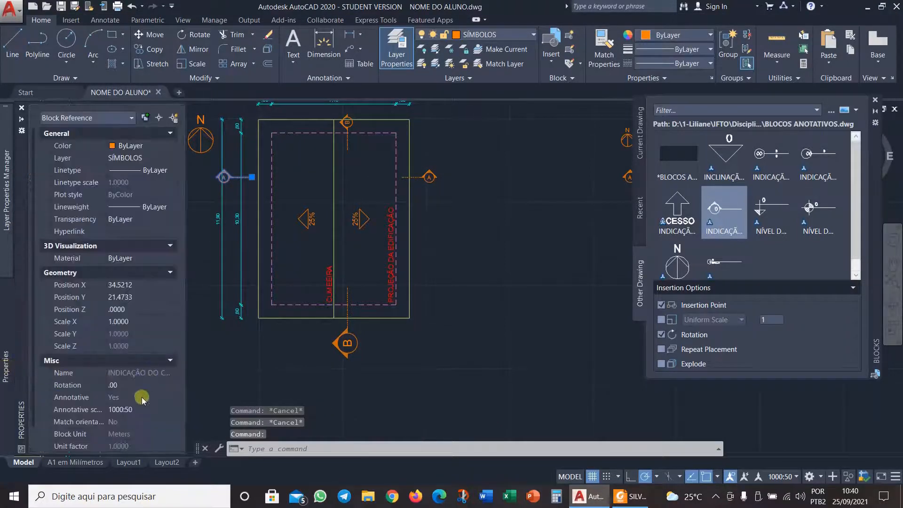
{"action": "left_click", "coordinate": [141, 409]}
{"action": "left_click", "coordinate": [171, 410]}
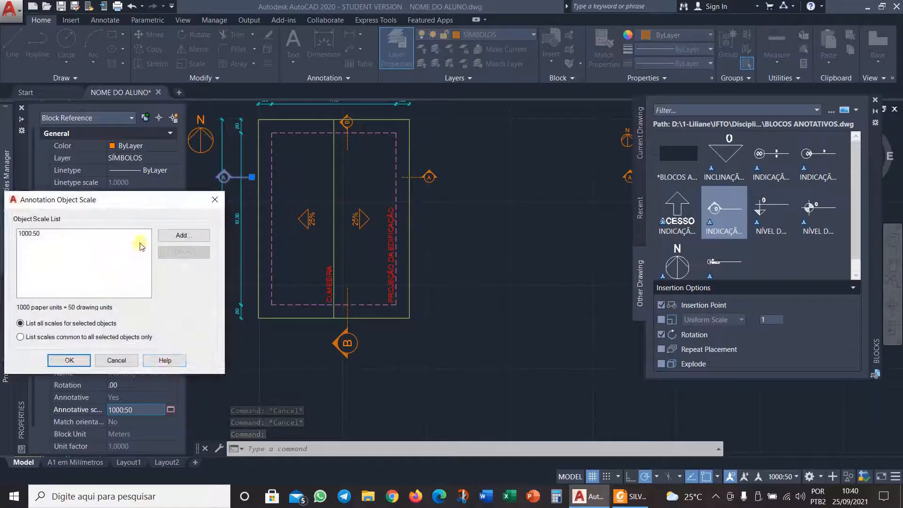
{"action": "left_click", "coordinate": [184, 236]}
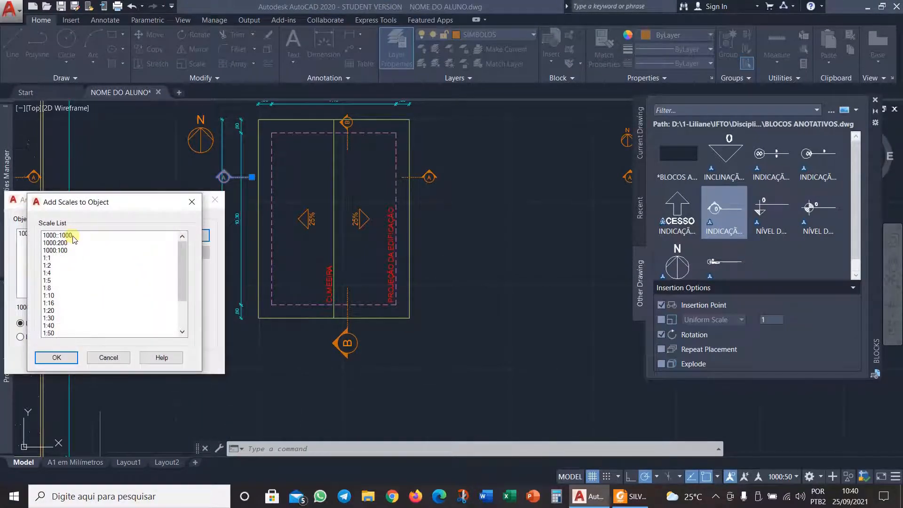
{"action": "left_click", "coordinate": [70, 243]}
{"action": "left_click", "coordinate": [71, 251]}
{"action": "left_click", "coordinate": [66, 359]}
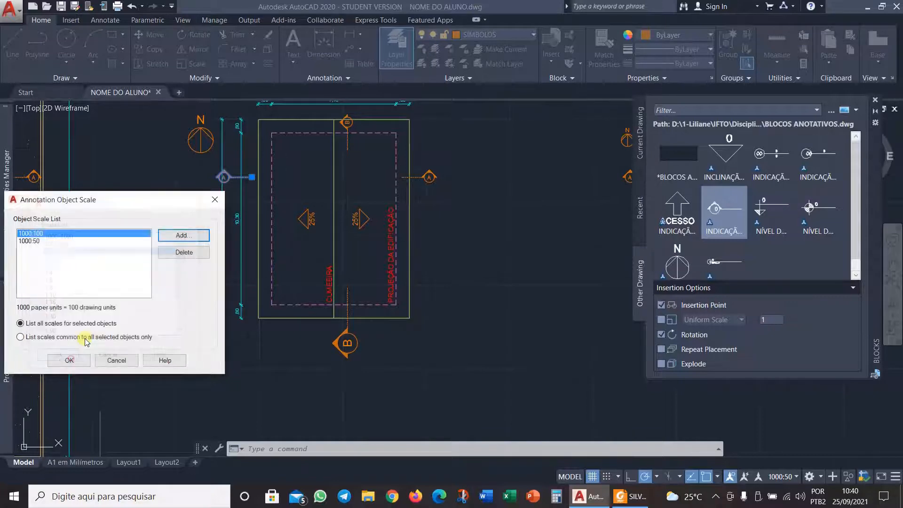
{"action": "left_click", "coordinate": [44, 241]}
{"action": "left_click", "coordinate": [197, 253]}
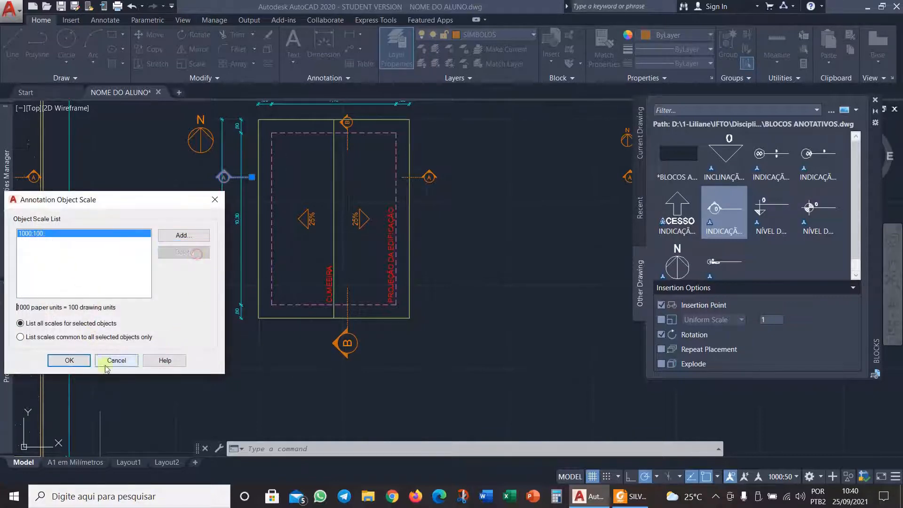
{"action": "left_click", "coordinate": [70, 360]}
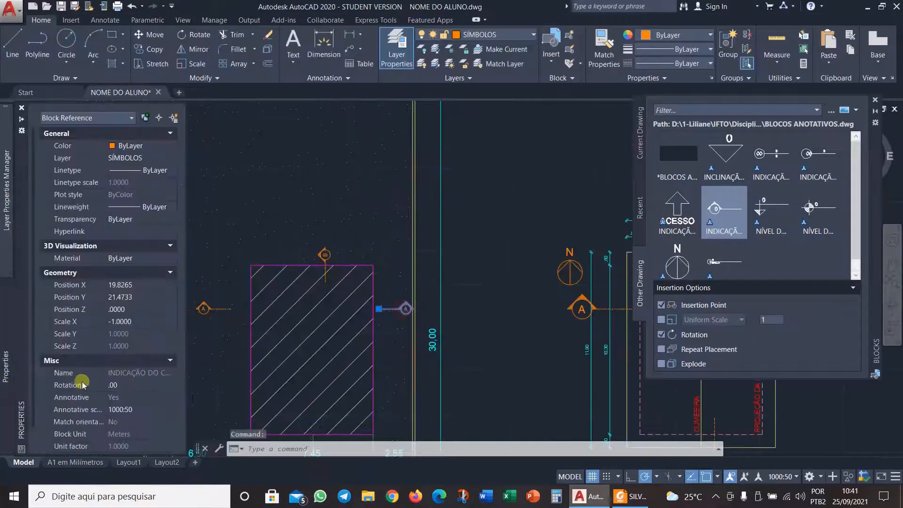
Open the annotative scale list of section mark A between the site plan's hatched building and the 30,00 dimension, and select 1000:50.
{"action": "left_click", "coordinate": [133, 409]}
{"action": "left_click", "coordinate": [173, 409]}
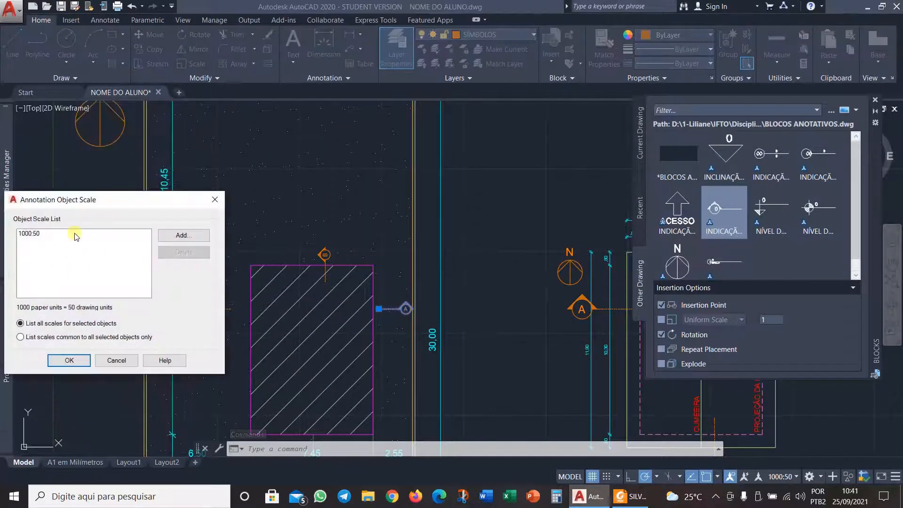
{"action": "left_click", "coordinate": [76, 234]}
{"action": "key", "text": "Return"}
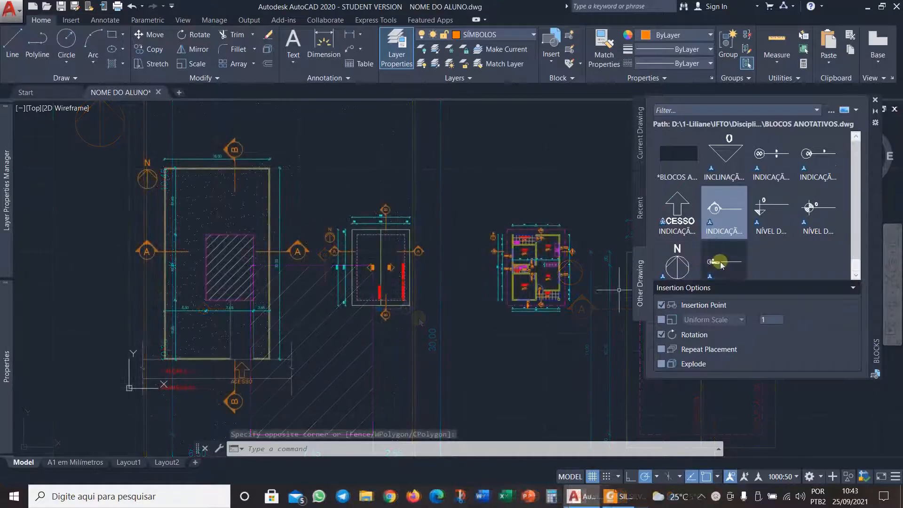
Insert the TÍTULO DO DESENHO block horizontally below the floor plan, titled PLANTA DO PAVIMENTO TÉRREO, with drawing number 4 and scale 1/50.
{"action": "left_click", "coordinate": [725, 262]}
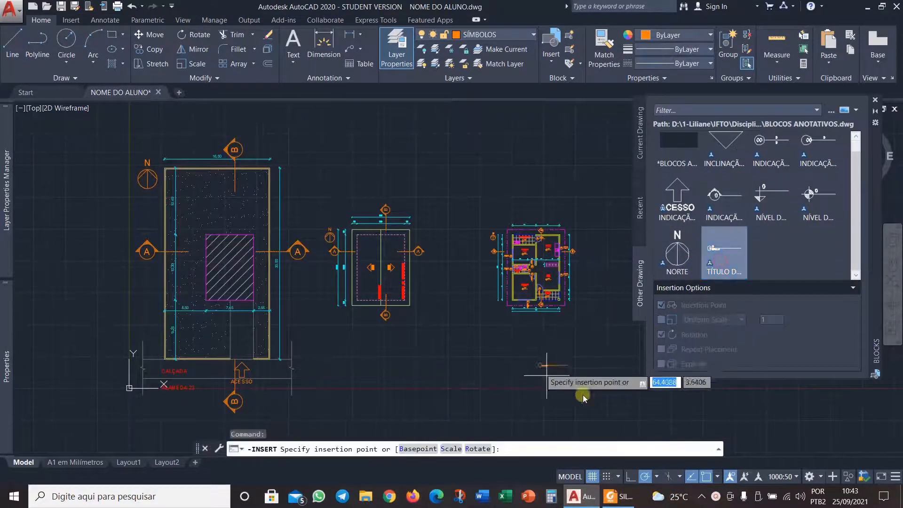
{"action": "scroll", "coordinate": [511, 331], "scroll_direction": "up", "scroll_amount": 2}
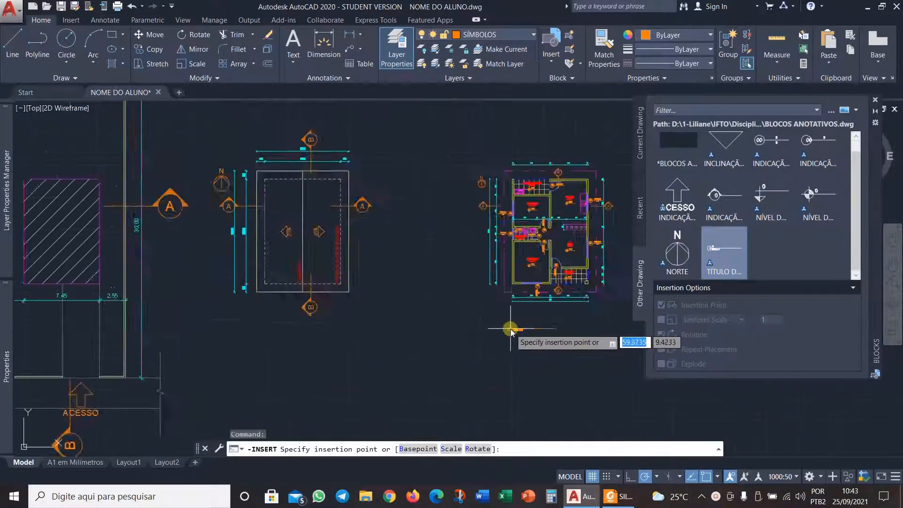
{"action": "scroll", "coordinate": [511, 331], "scroll_direction": "up", "scroll_amount": 2}
{"action": "left_click", "coordinate": [500, 302]}
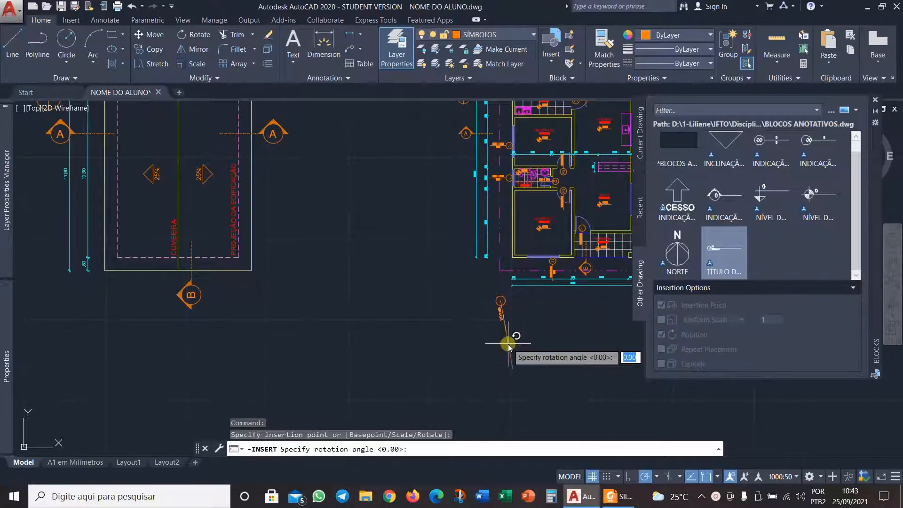
{"action": "scroll", "coordinate": [582, 302], "scroll_direction": "up", "scroll_amount": 4}
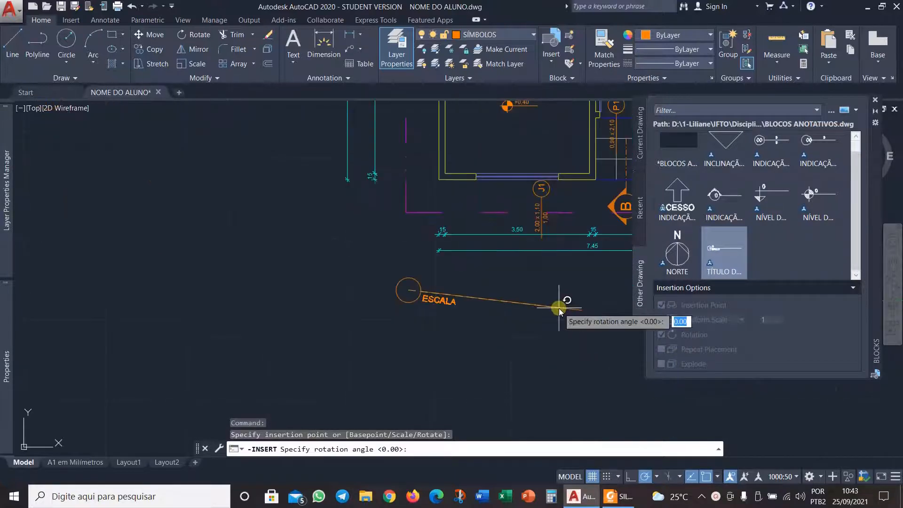
{"action": "left_click", "coordinate": [486, 273]}
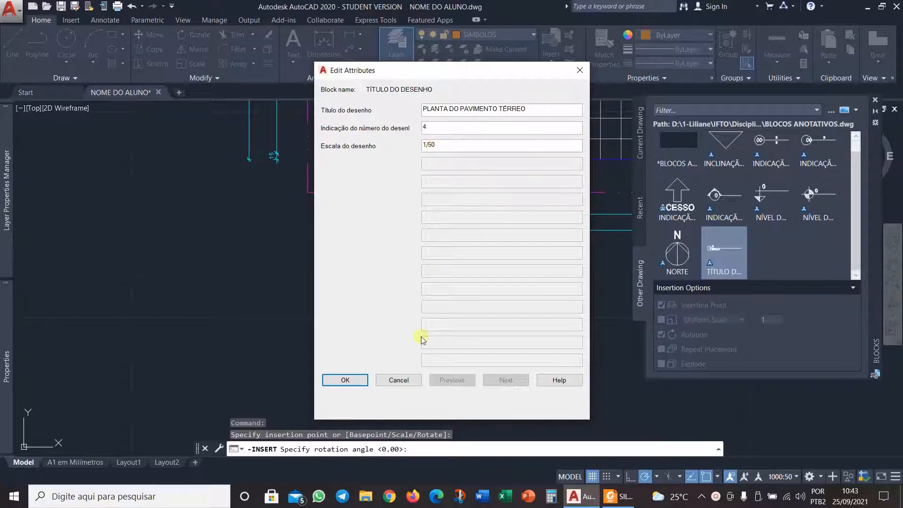
{"action": "left_click", "coordinate": [346, 380]}
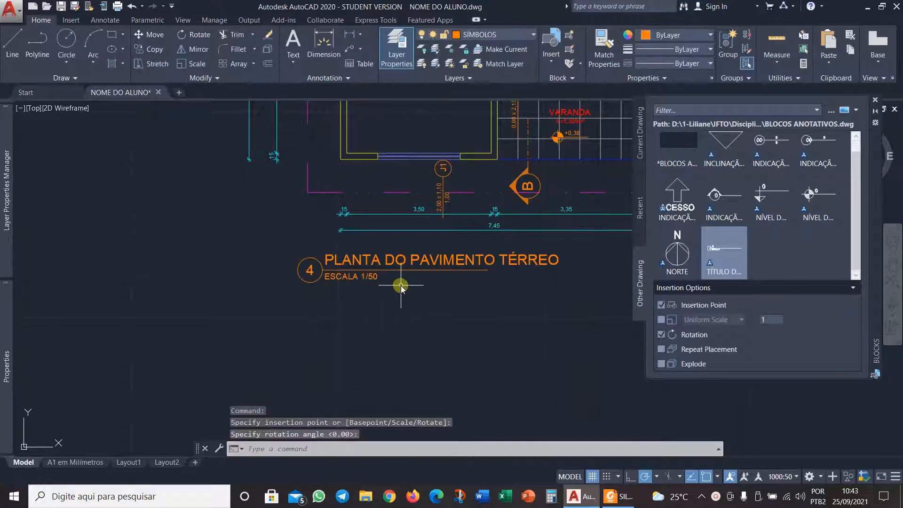
Set the current annotation scale to 1000:100 for the roof plan's symbols.
{"action": "scroll", "coordinate": [452, 296], "scroll_direction": "down", "scroll_amount": 4}
{"action": "middle_click_drag", "start_coordinate": [402, 312], "coordinate": [531, 282]}
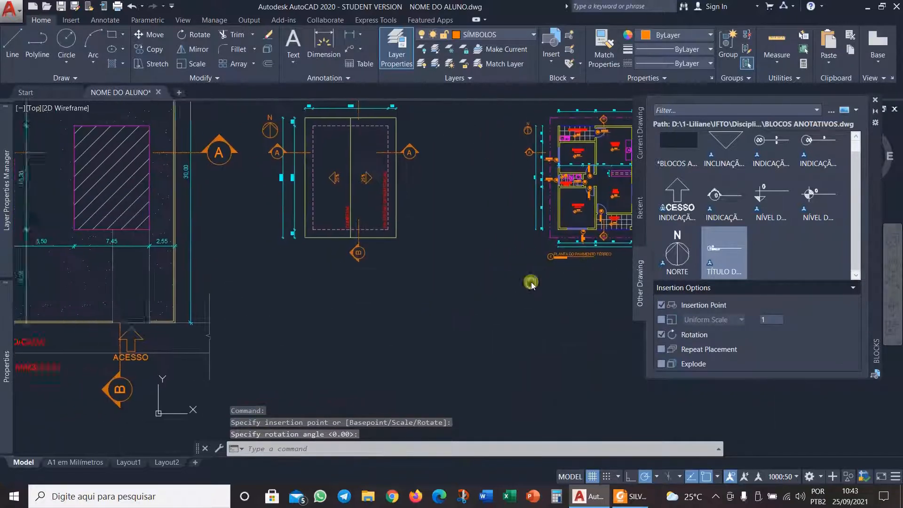
{"action": "scroll", "coordinate": [532, 283], "scroll_direction": "up", "scroll_amount": 2}
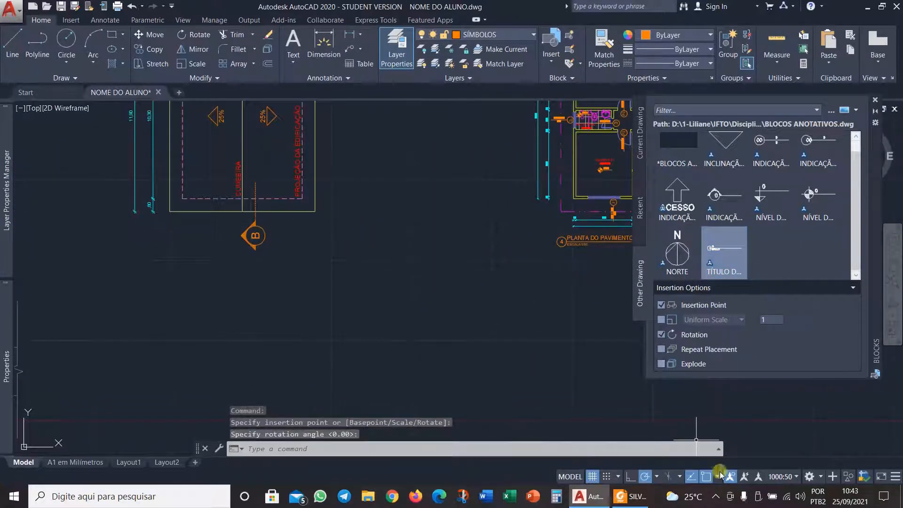
{"action": "left_click", "coordinate": [795, 477]}
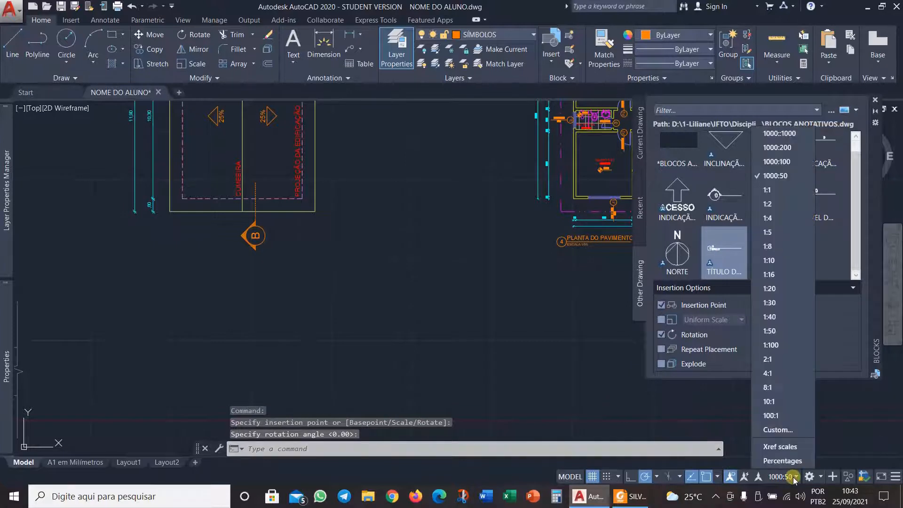
{"action": "left_click", "coordinate": [776, 162]}
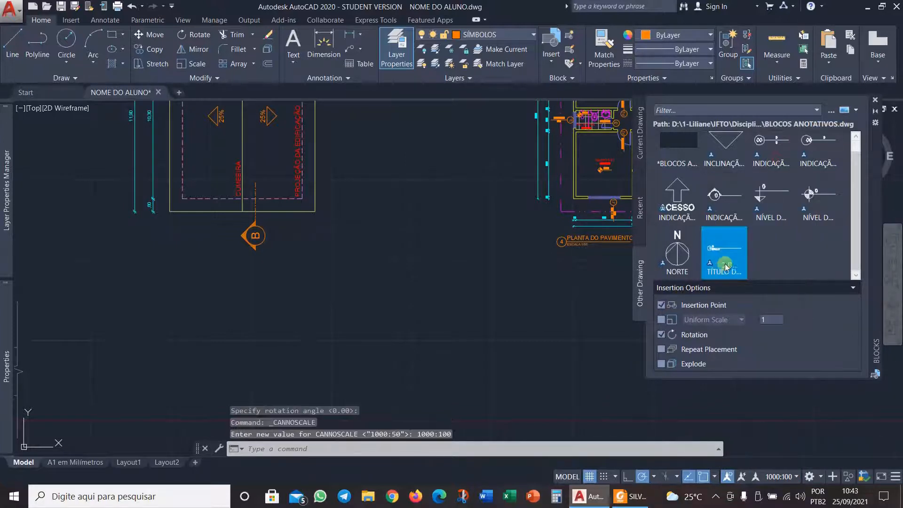
Insert the TÍTULO DO DESENHO block horizontally below the roof plan, titled PLANTA DE COBERTA, with drawing number 3 and scale 1/100.
{"action": "left_click", "coordinate": [725, 261]}
{"action": "left_click", "coordinate": [173, 266]}
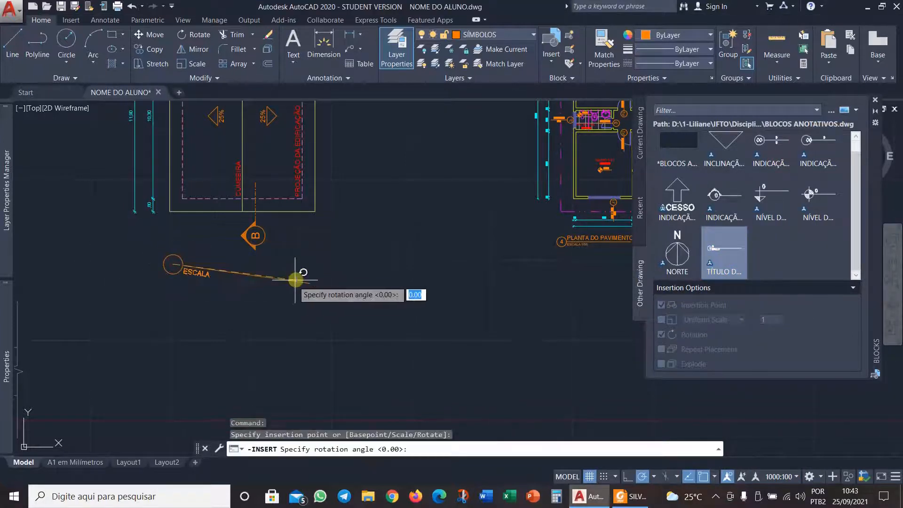
{"action": "left_click", "coordinate": [319, 270]}
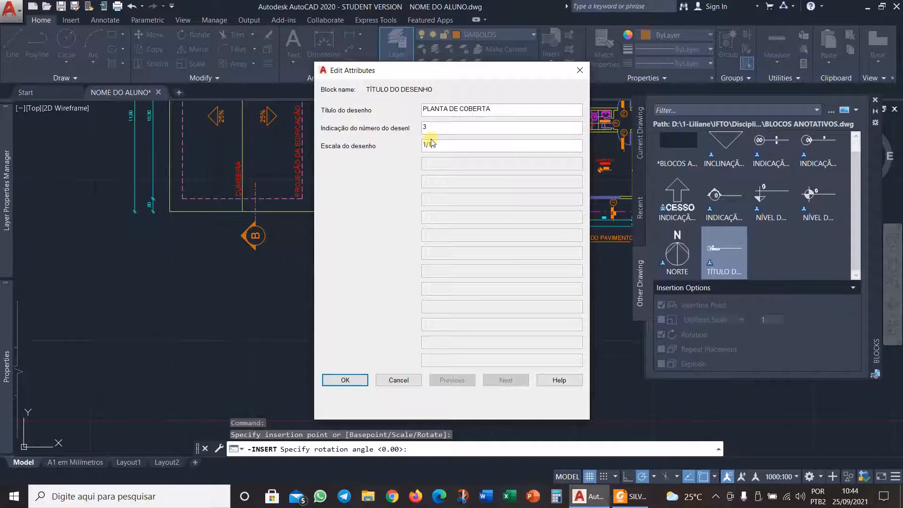
{"action": "left_click", "coordinate": [353, 381]}
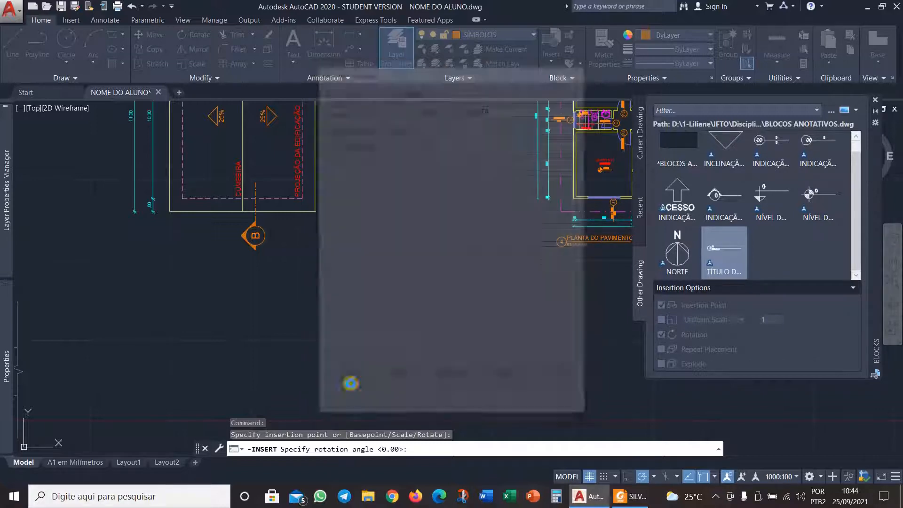
Set the current annotation scale to 1000:200 for the site plan's drawing title.
{"action": "scroll", "coordinate": [305, 318], "scroll_direction": "down", "scroll_amount": 4}
{"action": "middle_click_drag", "start_coordinate": [208, 322], "coordinate": [371, 266]}
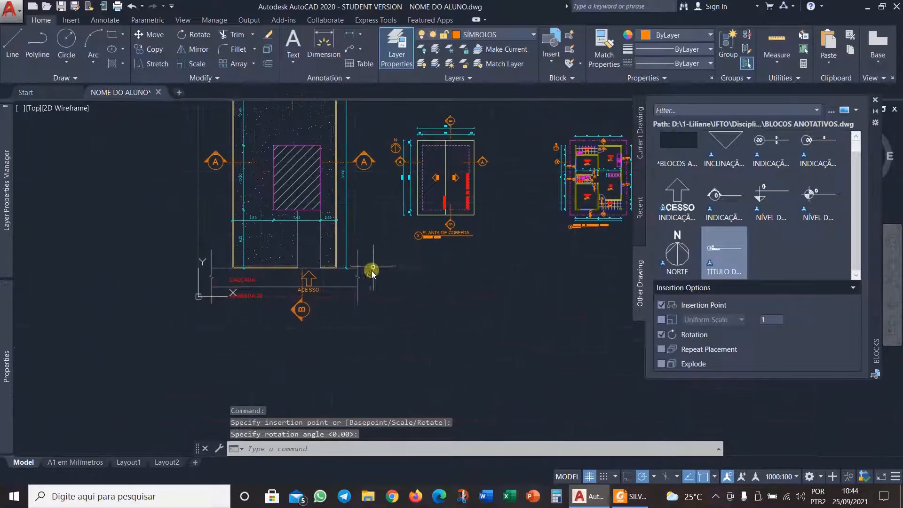
{"action": "left_click", "coordinate": [735, 279]}
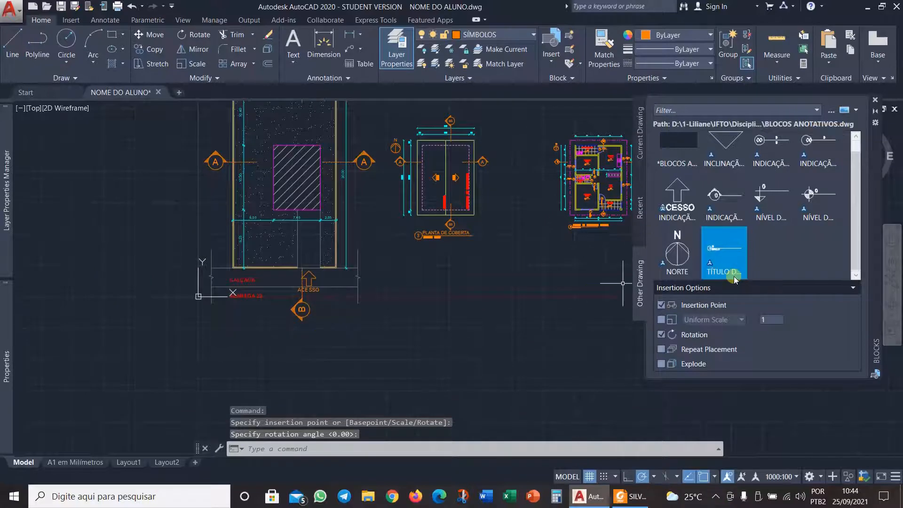
{"action": "left_click", "coordinate": [795, 476]}
{"action": "left_click", "coordinate": [778, 147]}
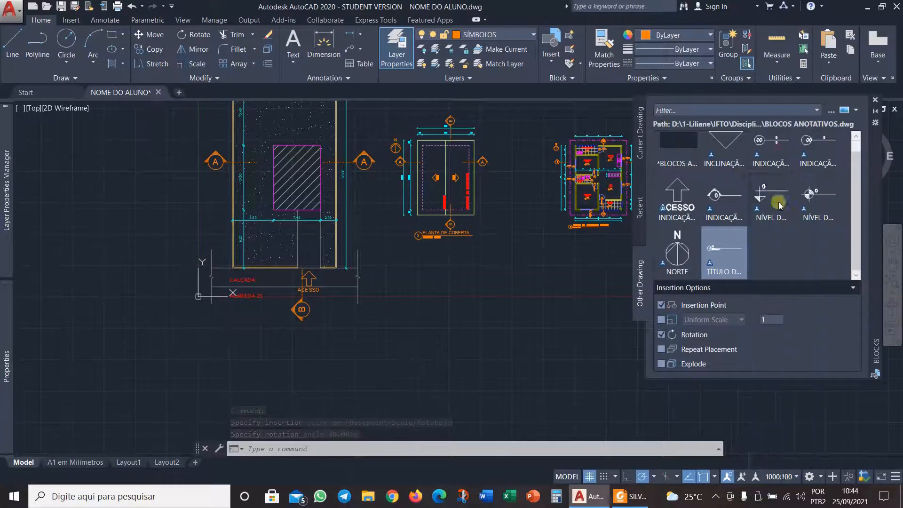
Insert the TÍTULO DO DESENHO block horizontally below the site plan, titled PLANTA DE LOCAÇÃO, with drawing number 2 and scale 1/200.
{"action": "left_click", "coordinate": [725, 253]}
{"action": "left_click", "coordinate": [235, 334]}
{"action": "left_click", "coordinate": [384, 340]}
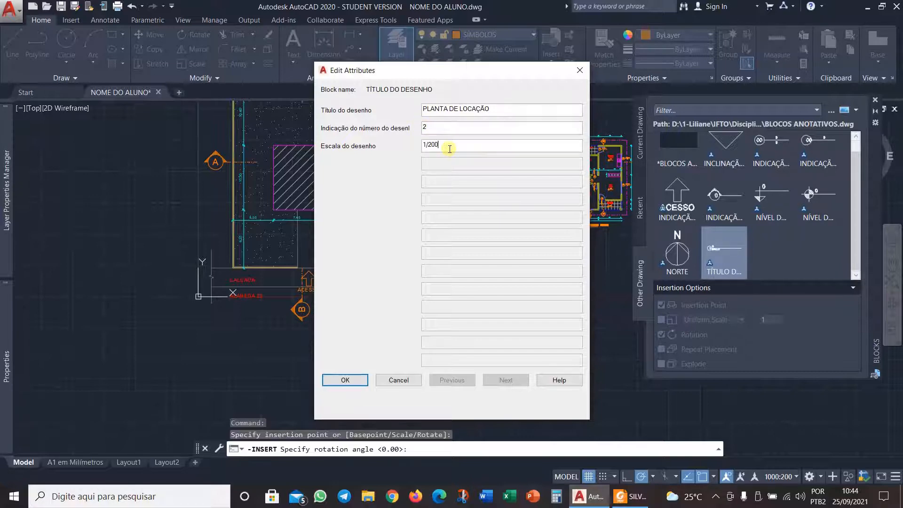
{"action": "left_click", "coordinate": [345, 380]}
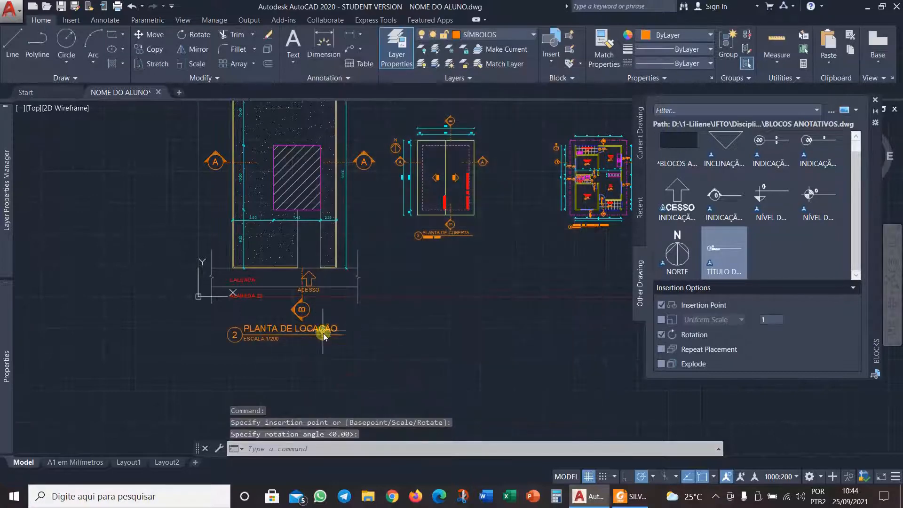
Close the block library and save the drawing with all three plans in view.
{"action": "mouse_move", "coordinate": [370, 310]}
{"action": "middle_mouse_down"}
{"action": "mouse_move", "coordinate": [339, 305]}
{"action": "mouse_move", "coordinate": [250, 348]}
{"action": "mouse_move", "coordinate": [377, 331]}
{"action": "middle_mouse_up"}
{"action": "scroll", "coordinate": [293, 344], "scroll_direction": "down", "scroll_amount": 2}
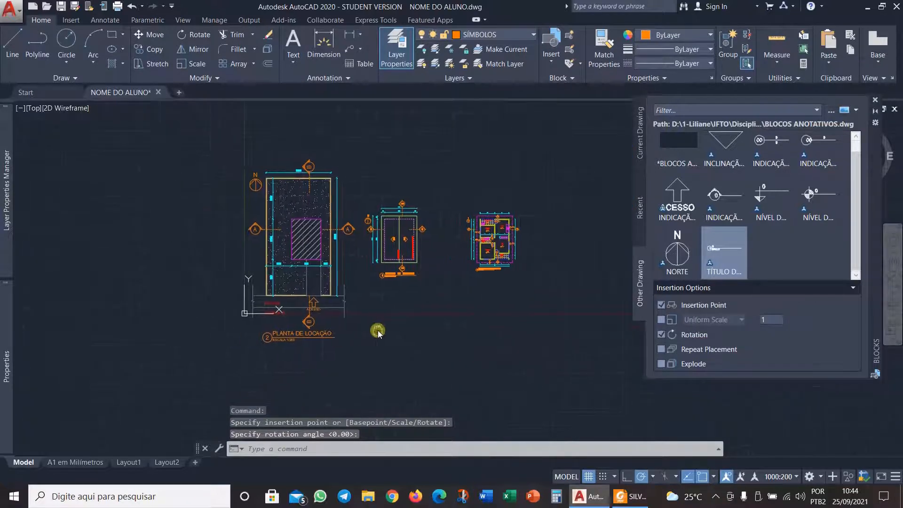
{"action": "left_click", "coordinate": [874, 102]}
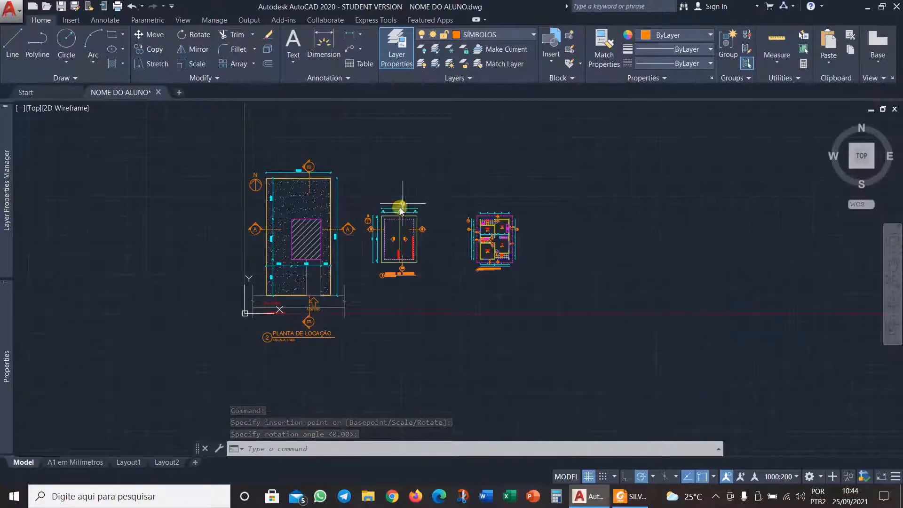
{"action": "left_click", "coordinate": [892, 294]}
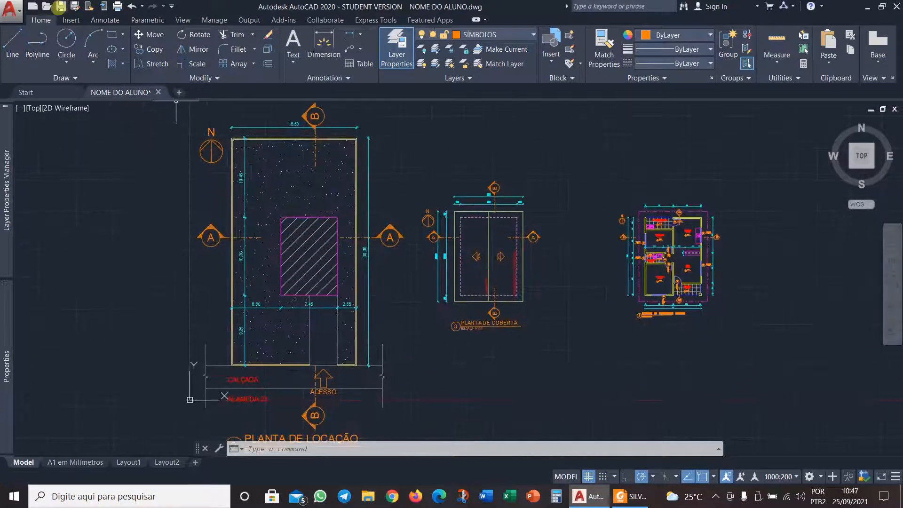
{"action": "left_click", "coordinate": [61, 7]}
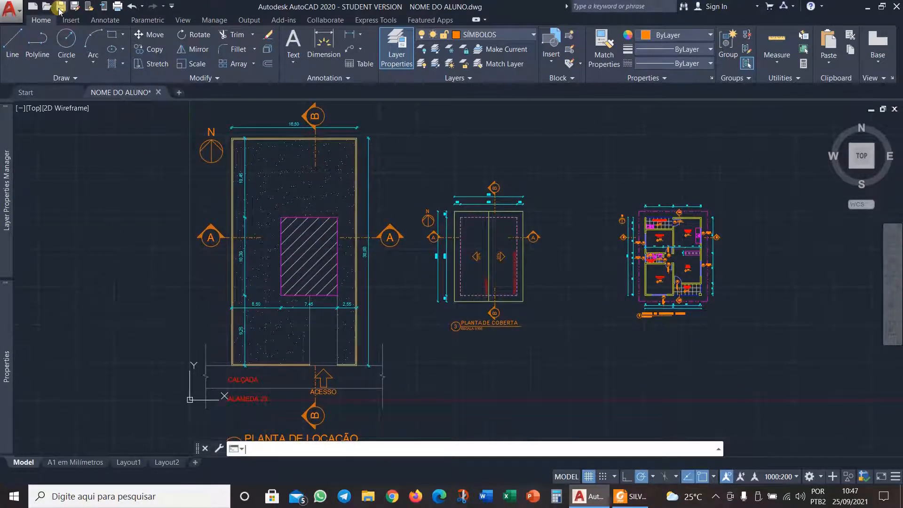